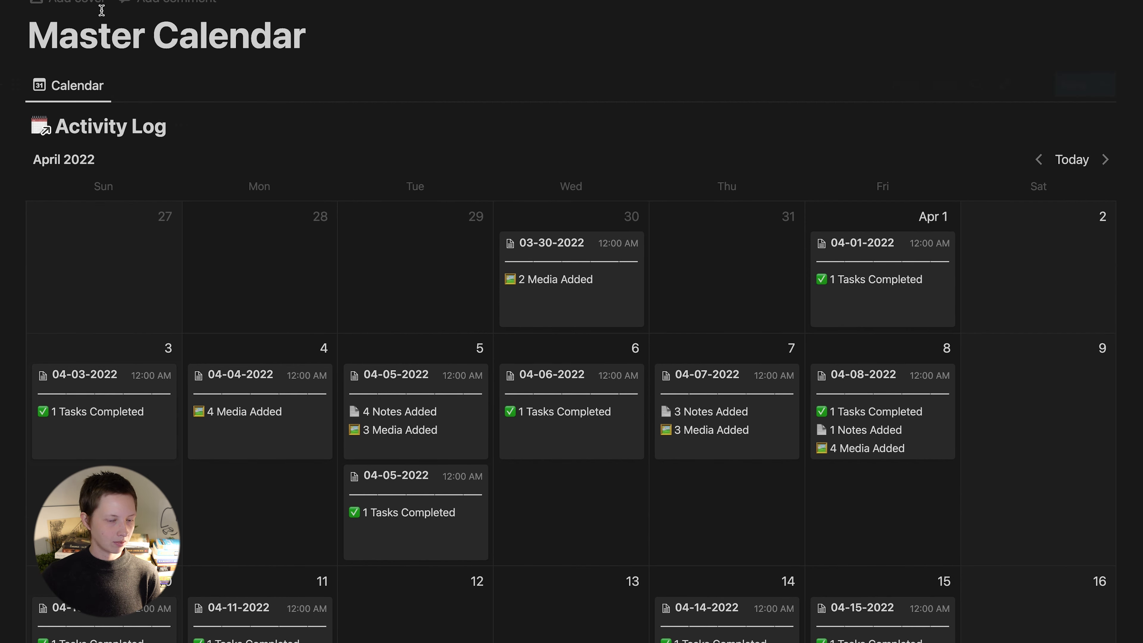
Search the workspace for "histor" and open the Historical Context page.
{"action": "key", "text": "super+k"}
{"action": "type", "text": "histor"}
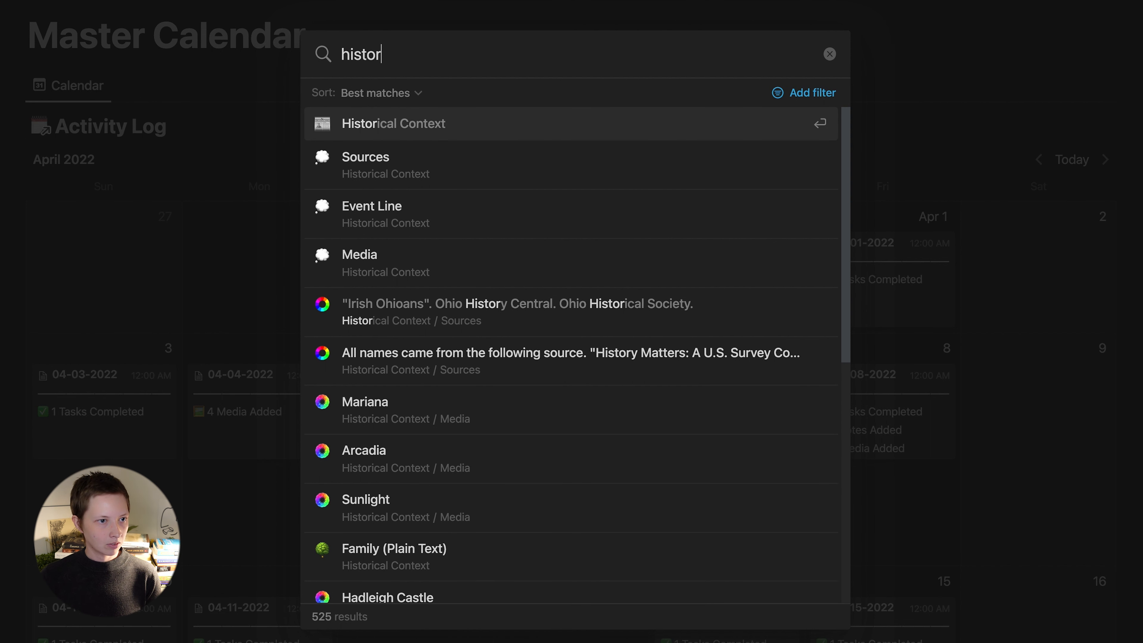
{"action": "key", "text": "Return"}
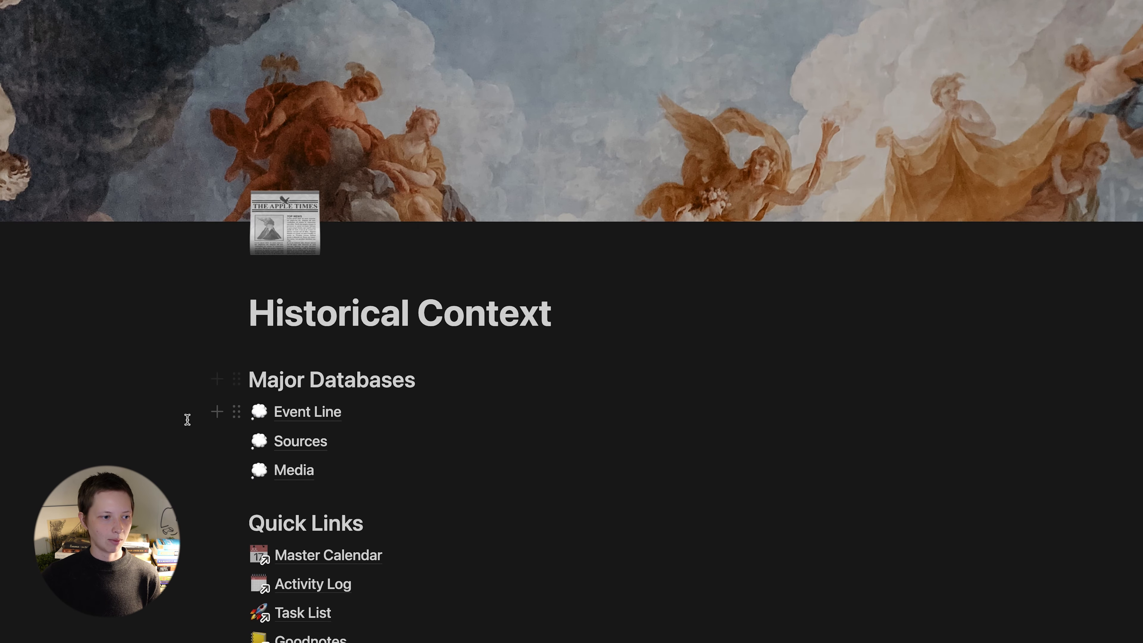
Open the Great Exhibition entry in the Event Line database and inspect its Added relation to the Activity Log.
{"action": "scroll", "coordinate": [187, 420], "scroll_direction": "down", "scroll_amount": 2}
{"action": "left_click", "coordinate": [328, 377]}
{"action": "left_click", "coordinate": [525, 383]}
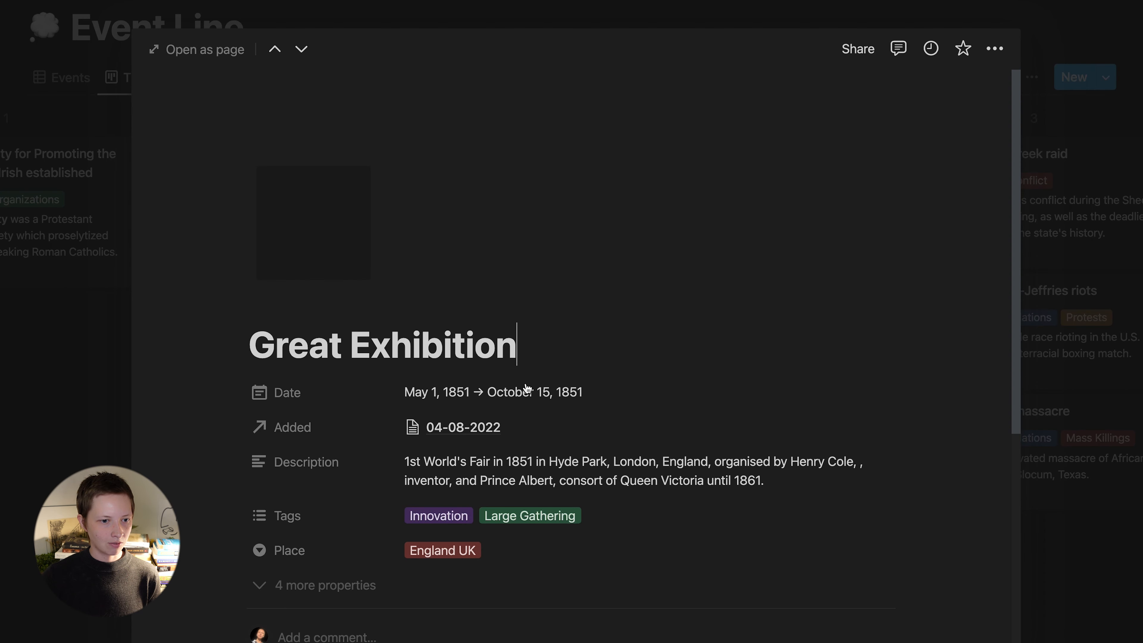
{"action": "scroll", "coordinate": [527, 389], "scroll_direction": "down", "scroll_amount": 3}
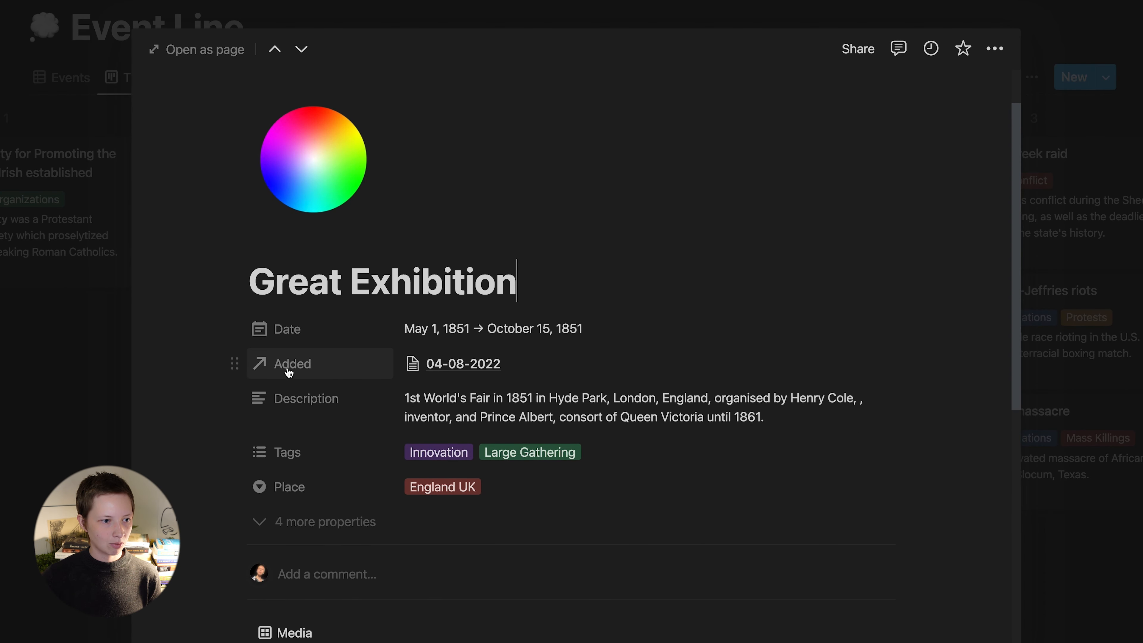
{"action": "left_click", "coordinate": [477, 365]}
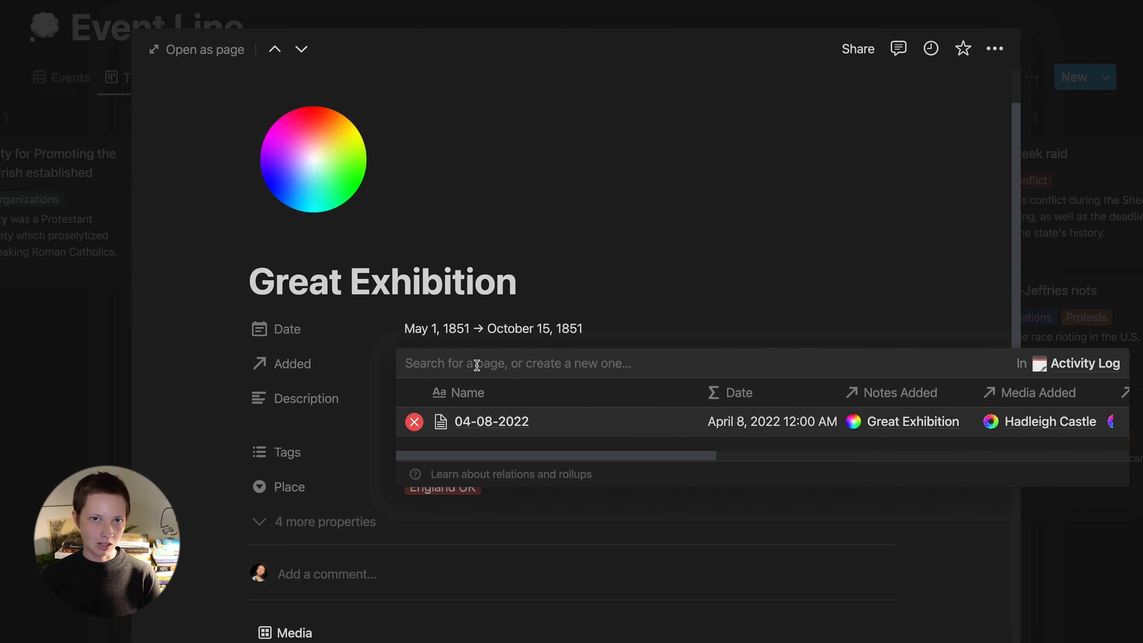
{"action": "left_click", "coordinate": [328, 355]}
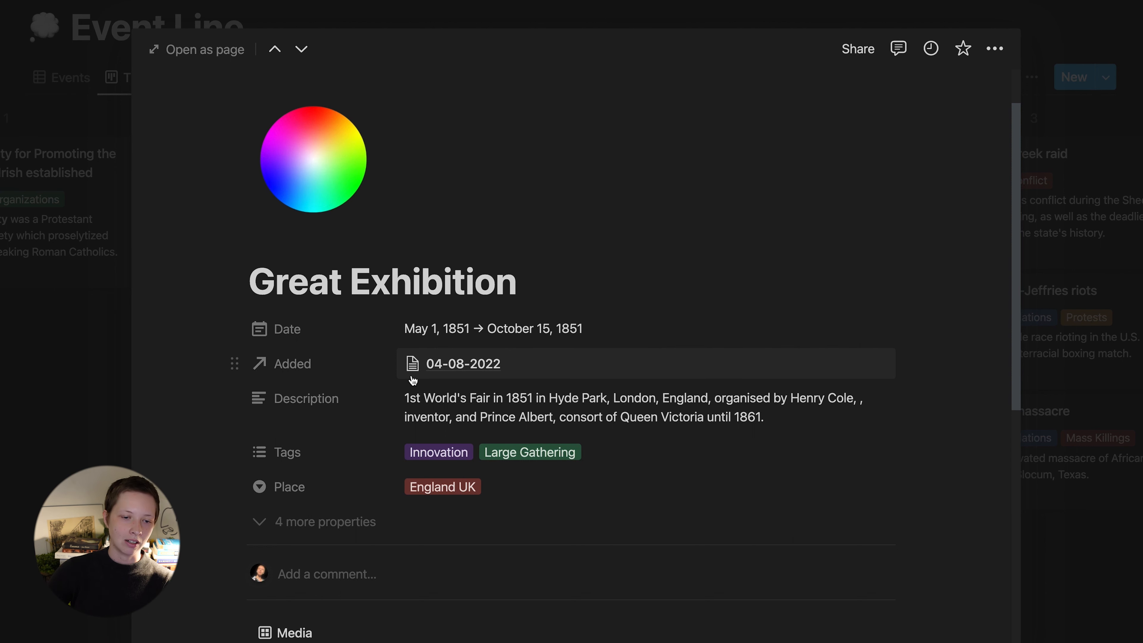
{"action": "left_click", "coordinate": [76, 250]}
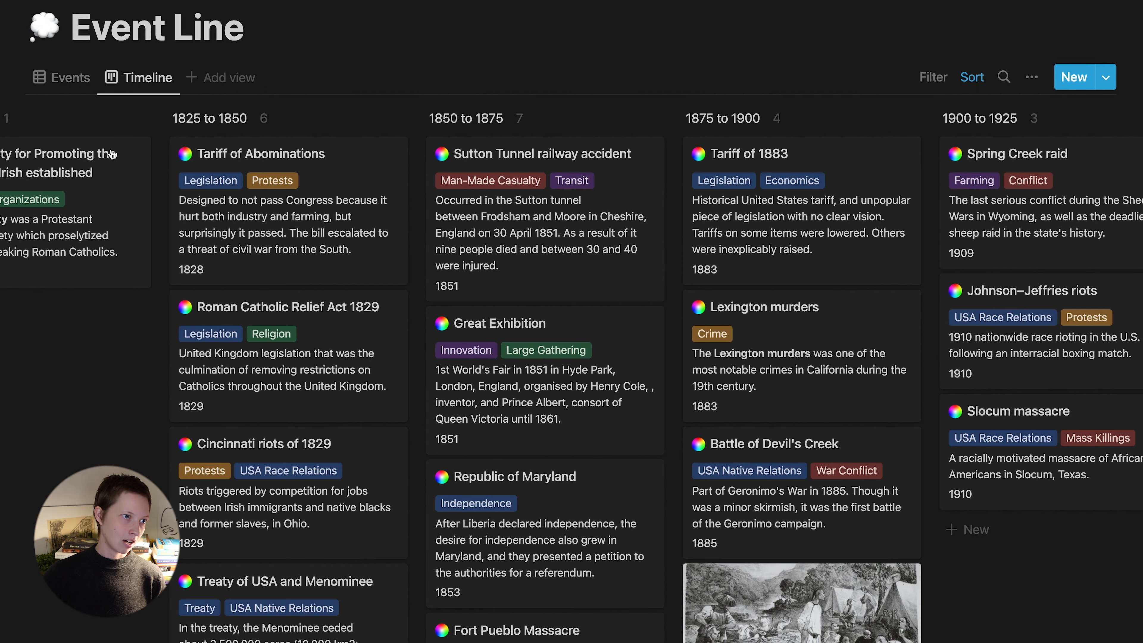
Open the Mariana painting in the Media database of Historical Context and inspect its Added relation to the Activity Log.
{"action": "key", "text": "super+bracketleft"}
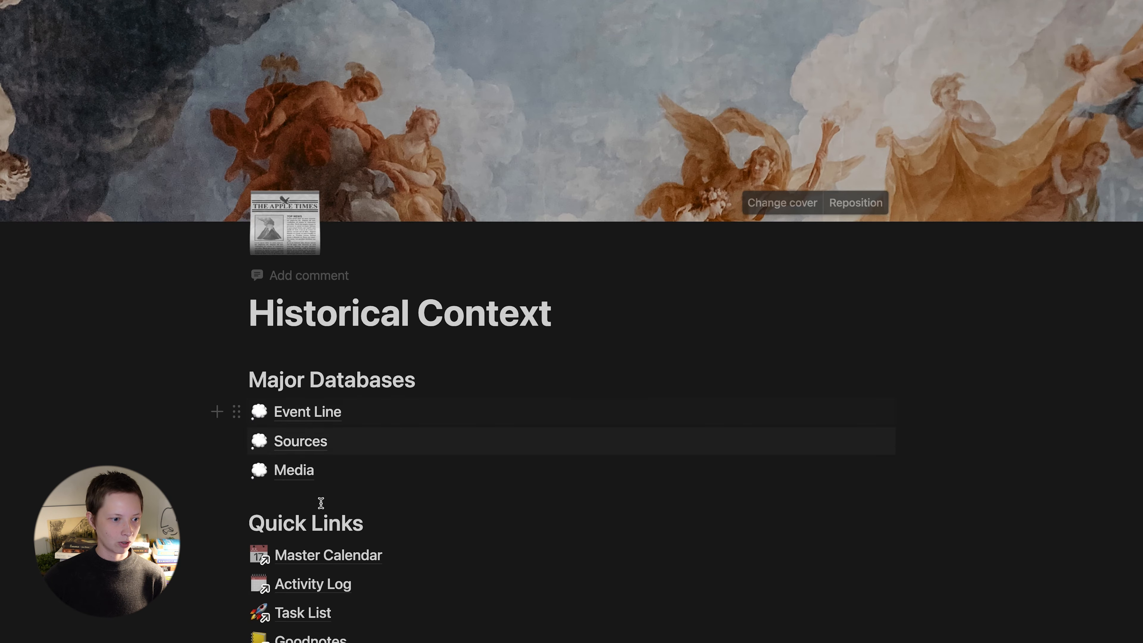
{"action": "left_click", "coordinate": [298, 475]}
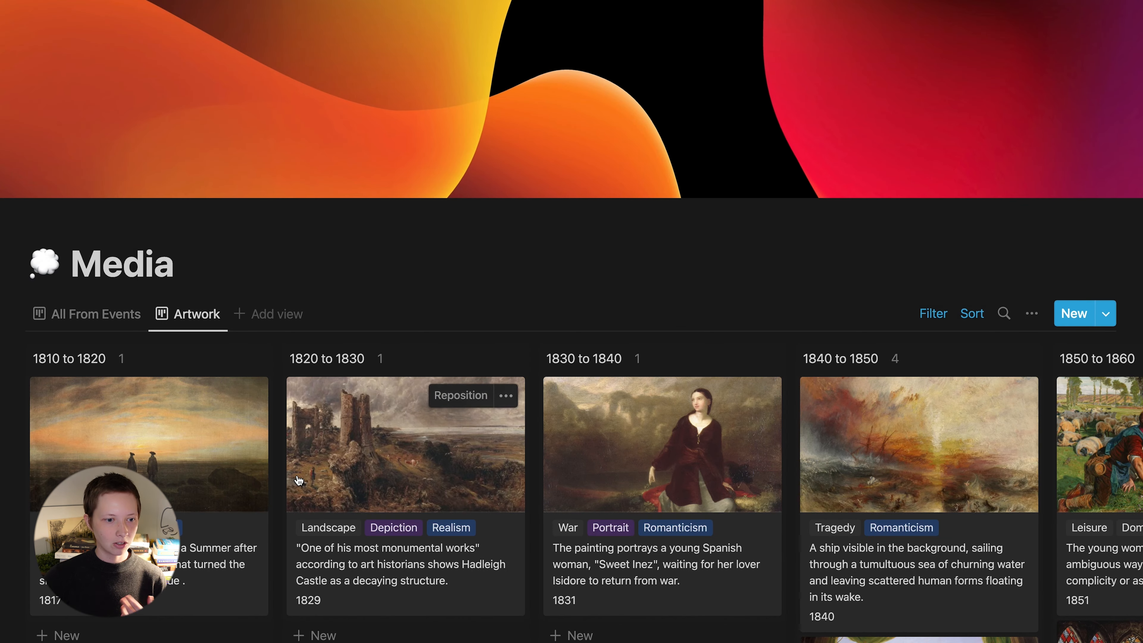
{"action": "scroll", "coordinate": [298, 478], "scroll_direction": "right", "scroll_amount": 5}
{"action": "scroll", "coordinate": [300, 481], "scroll_direction": "right", "scroll_amount": 5}
{"action": "scroll", "coordinate": [298, 478], "scroll_direction": "down", "scroll_amount": 10}
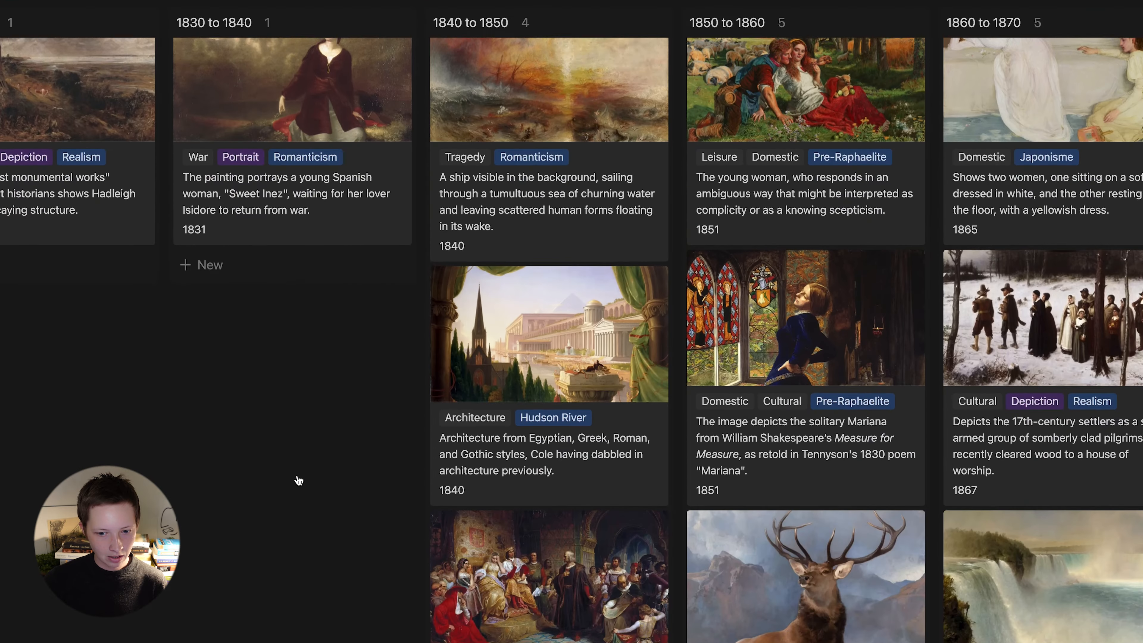
{"action": "left_click", "coordinate": [749, 279]}
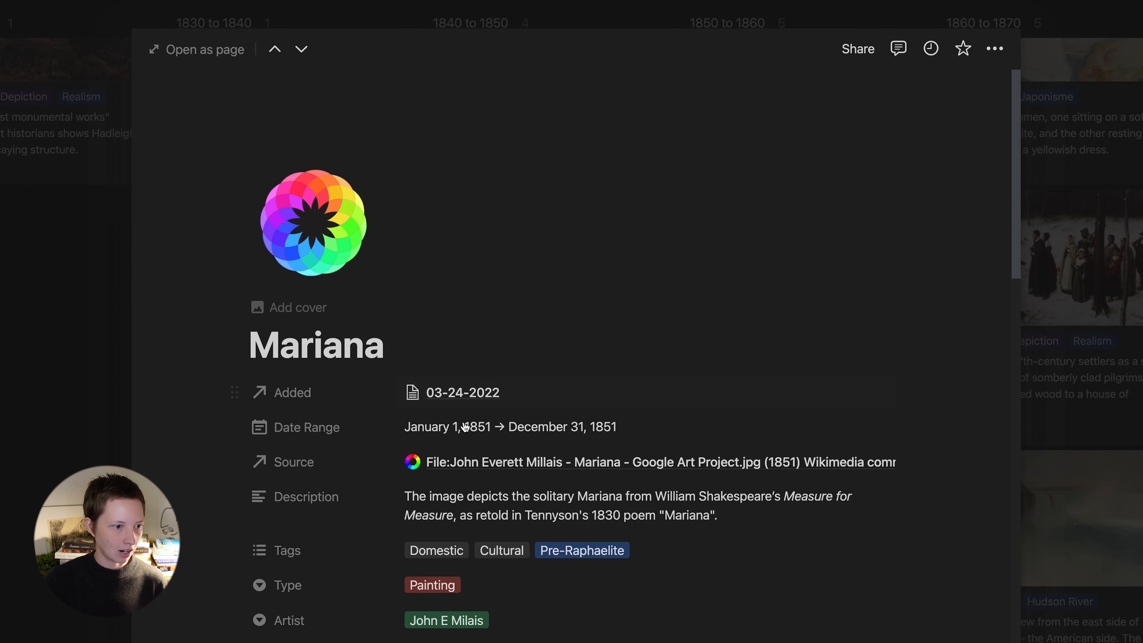
{"action": "left_click", "coordinate": [481, 390]}
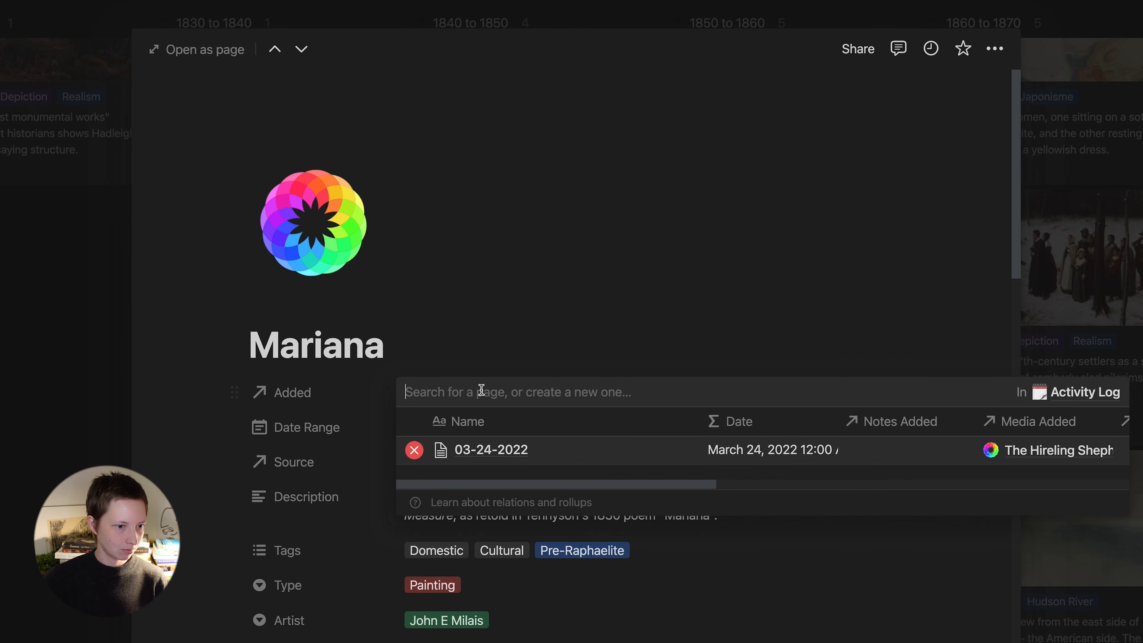
{"action": "left_click", "coordinate": [610, 319]}
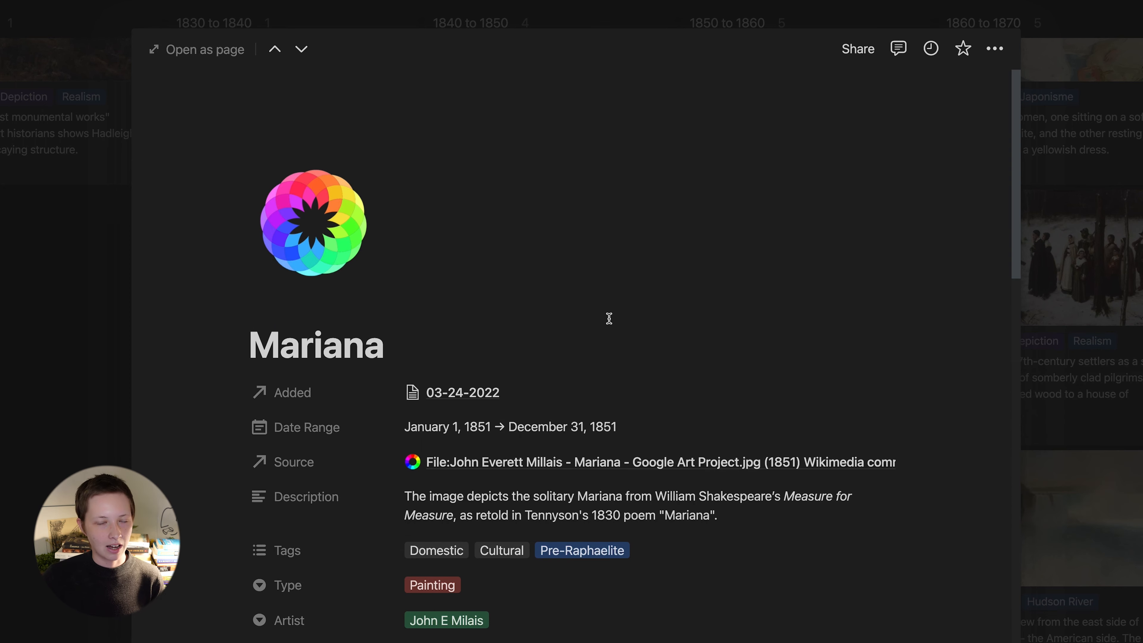
{"action": "left_click", "coordinate": [49, 313]}
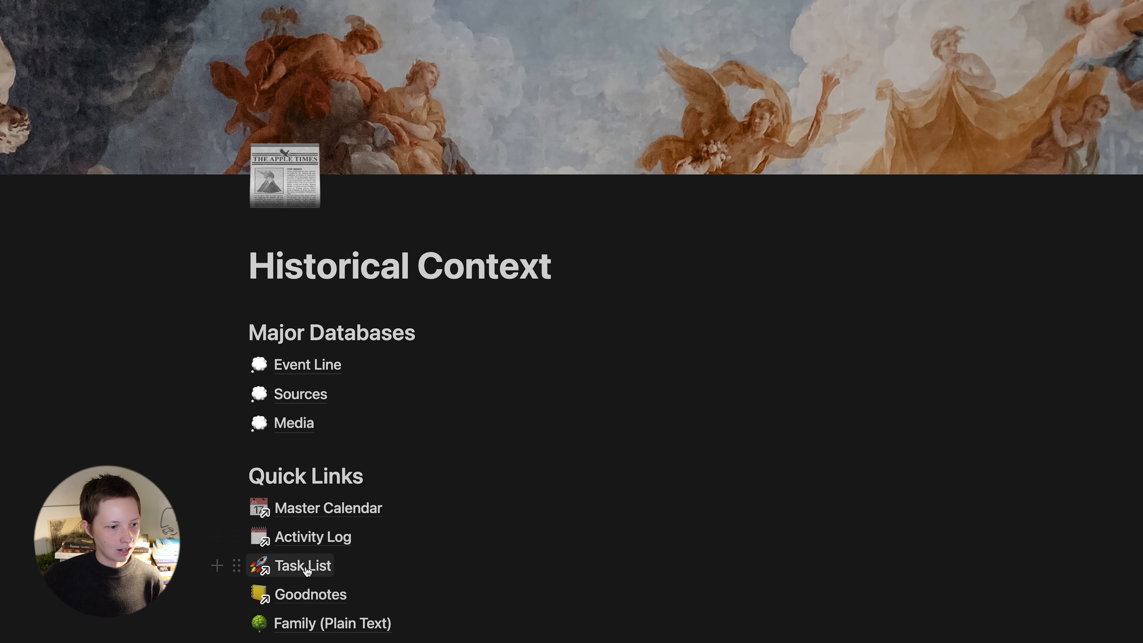
Open the Task List from the quick links of Historical Context and view its Pipeline board.
{"action": "left_click", "coordinate": [306, 566]}
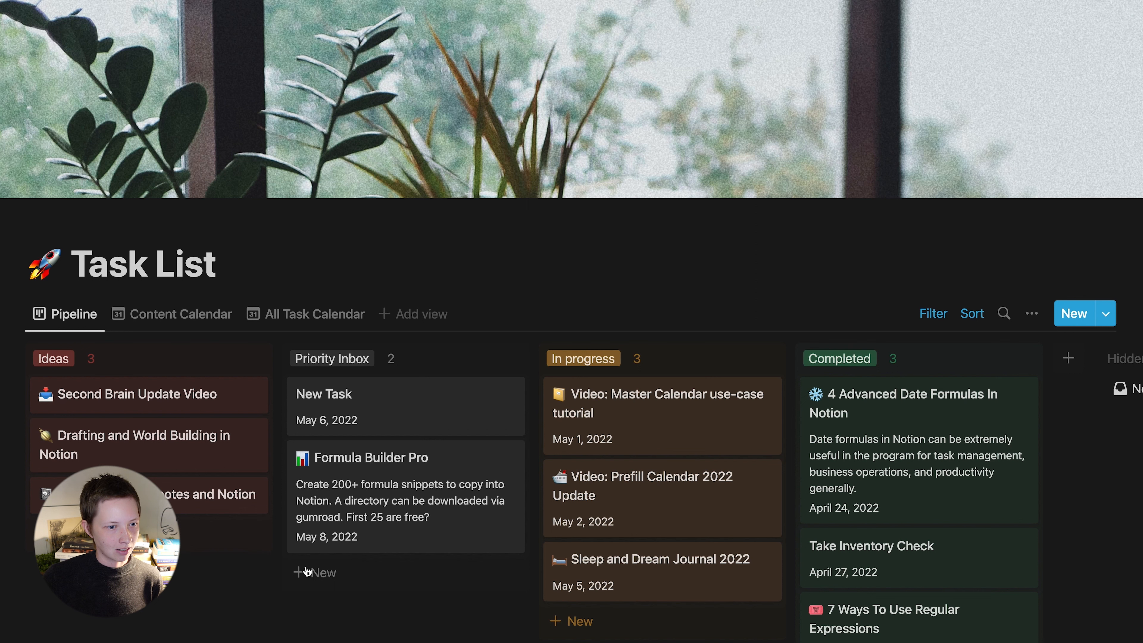
{"action": "scroll", "coordinate": [334, 596], "scroll_direction": "down", "scroll_amount": 2}
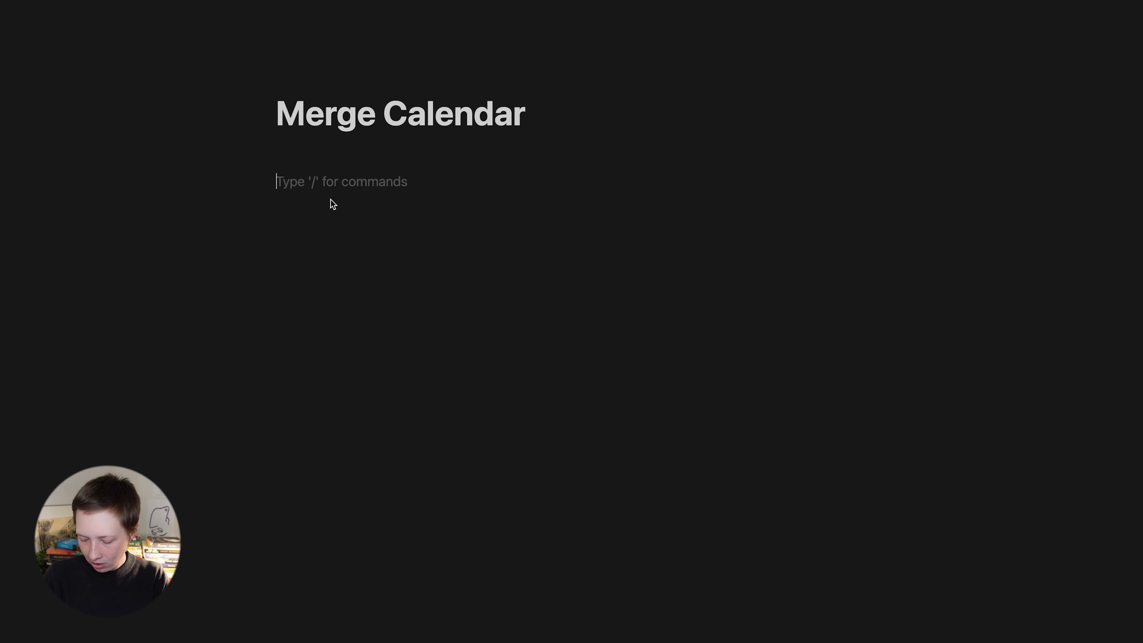
Insert a gallery view with a new database titled "The Activity Log" on the Merge Calendar page.
{"action": "type", "text": "/"}
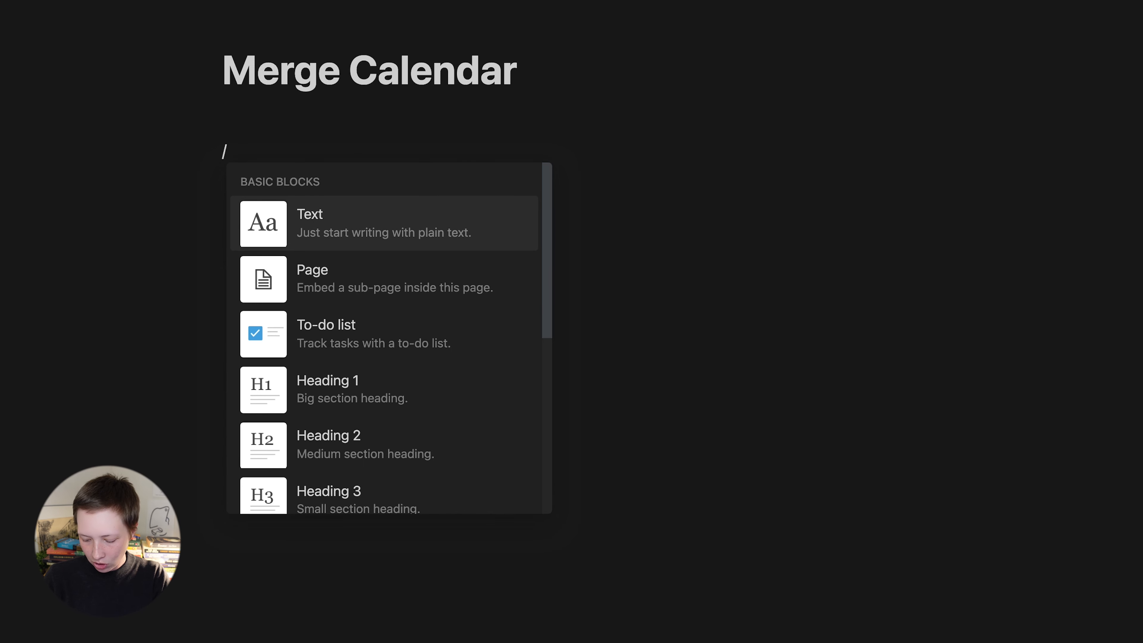
{"action": "type", "text": "gallery"}
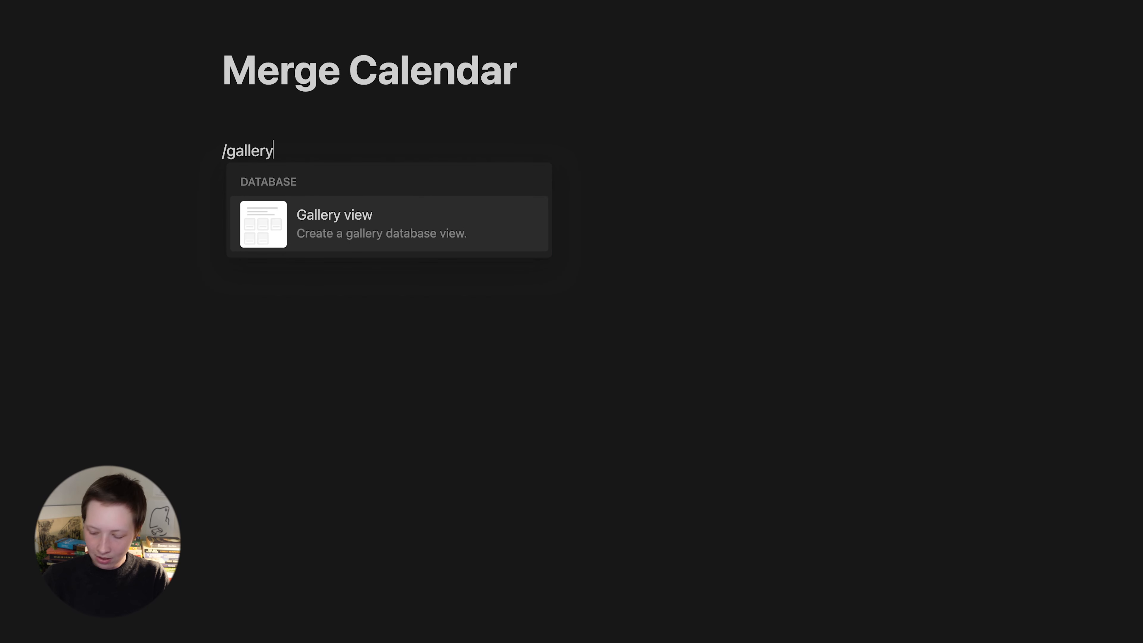
{"action": "key", "text": "Return"}
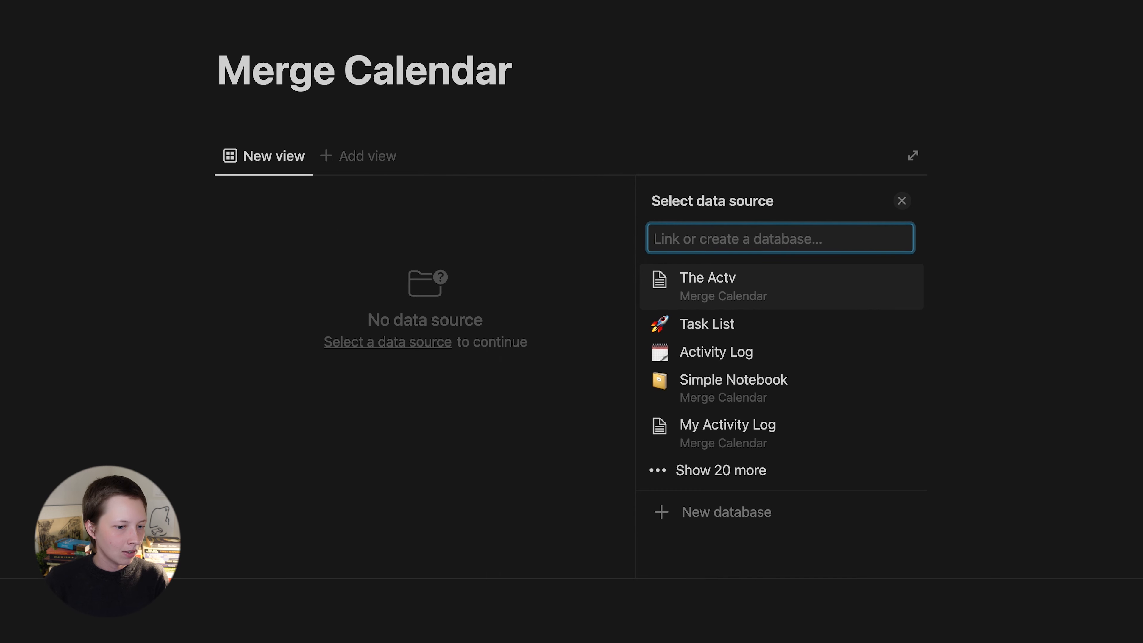
{"action": "left_click", "coordinate": [770, 526]}
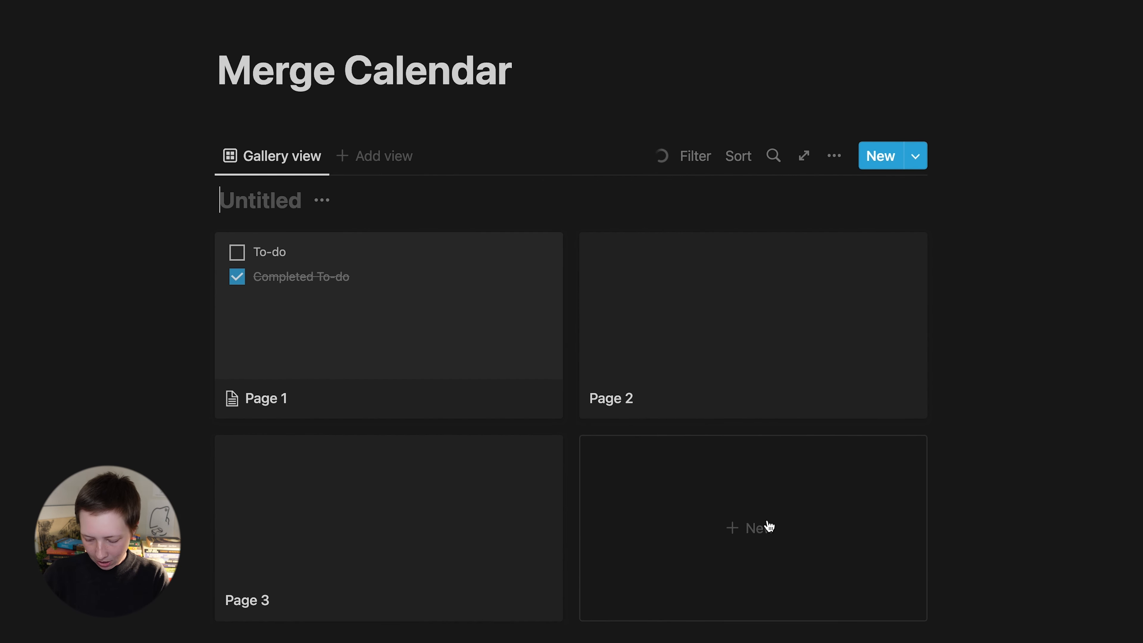
{"action": "type", "text": "The Ac"}
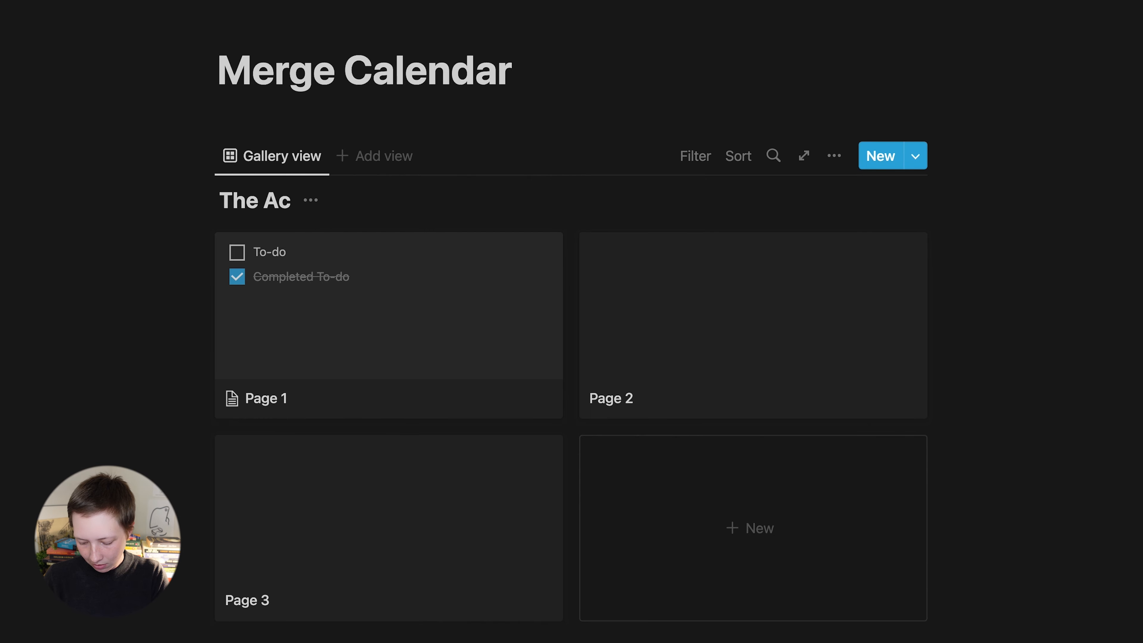
{"action": "type", "text": "tivity Log"}
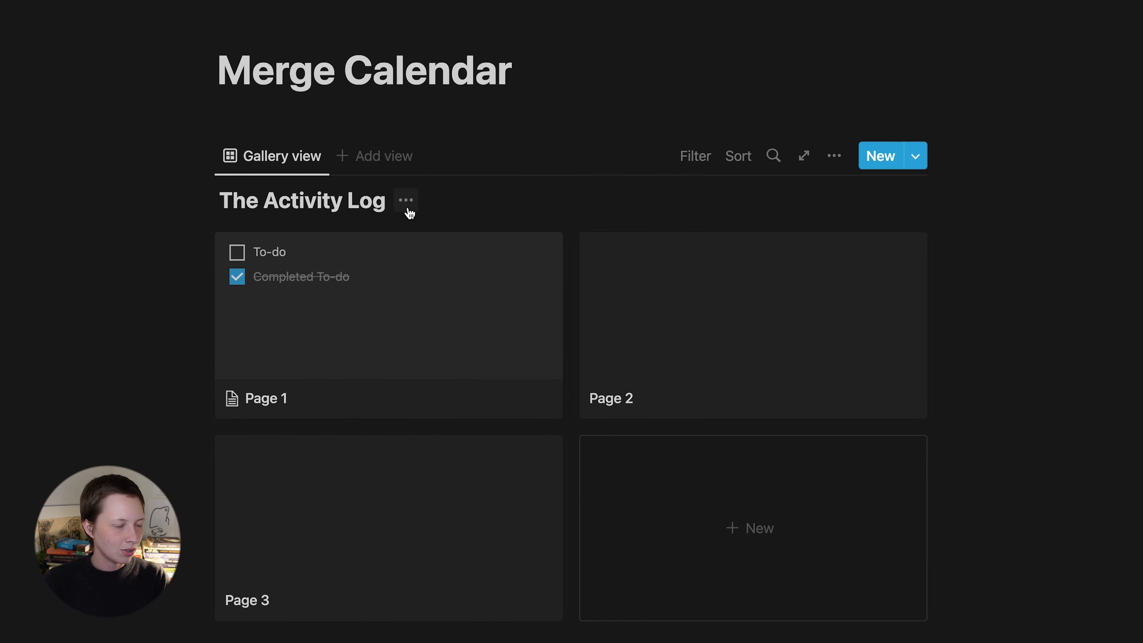
Hide the title of The Activity Log database and rename its gallery view to "May".
{"action": "left_click", "coordinate": [406, 200]}
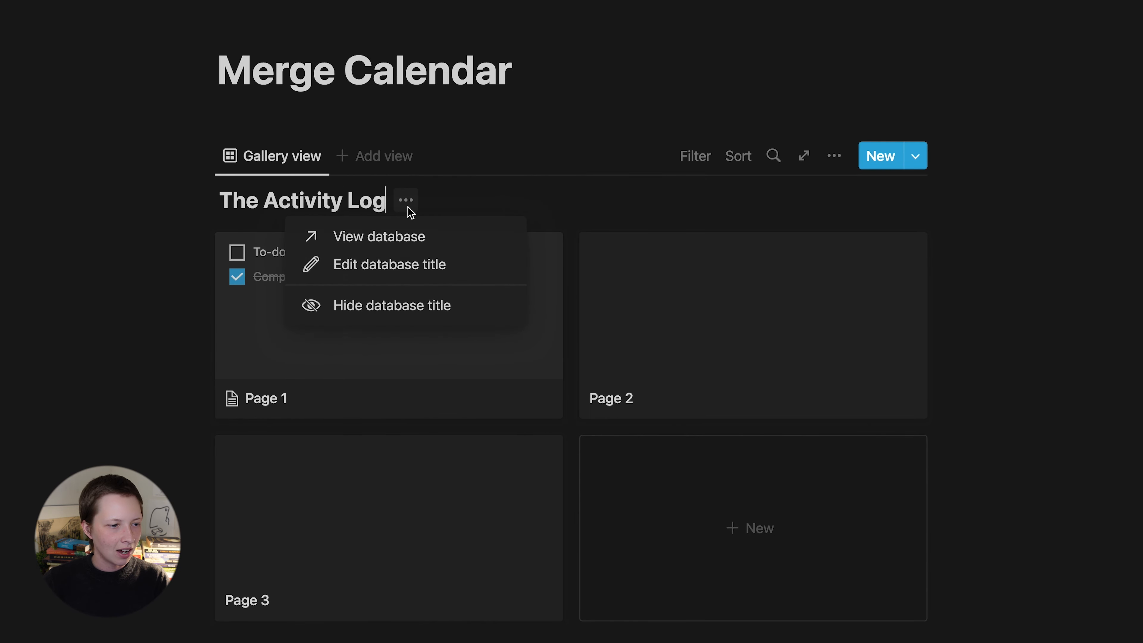
{"action": "left_click", "coordinate": [412, 311]}
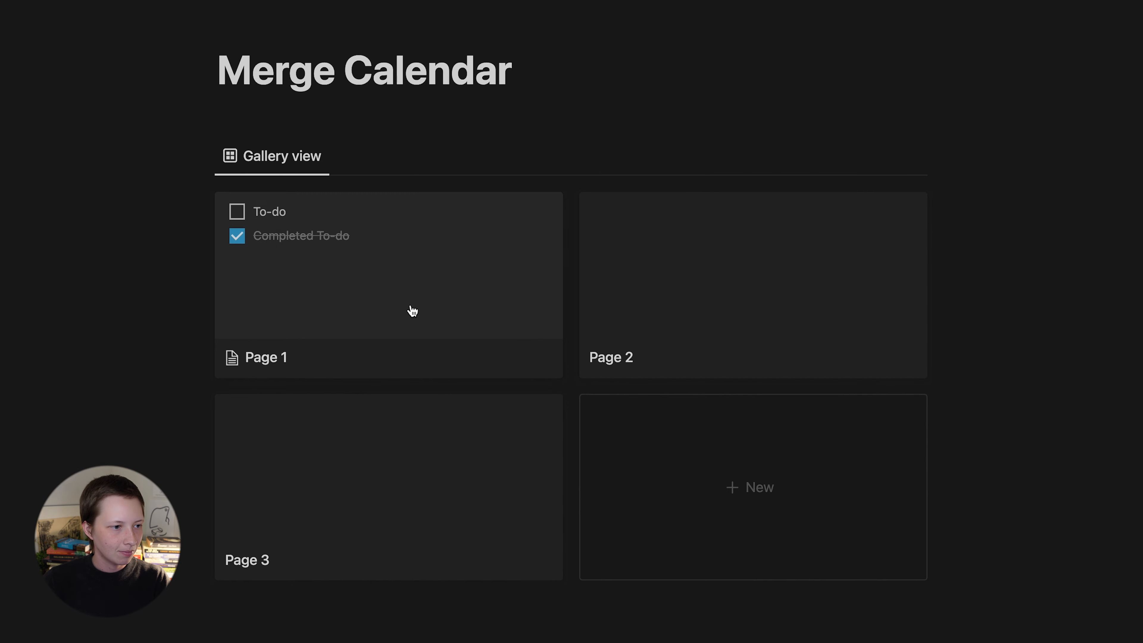
{"action": "left_click", "coordinate": [268, 171]}
{"action": "left_click", "coordinate": [274, 205]}
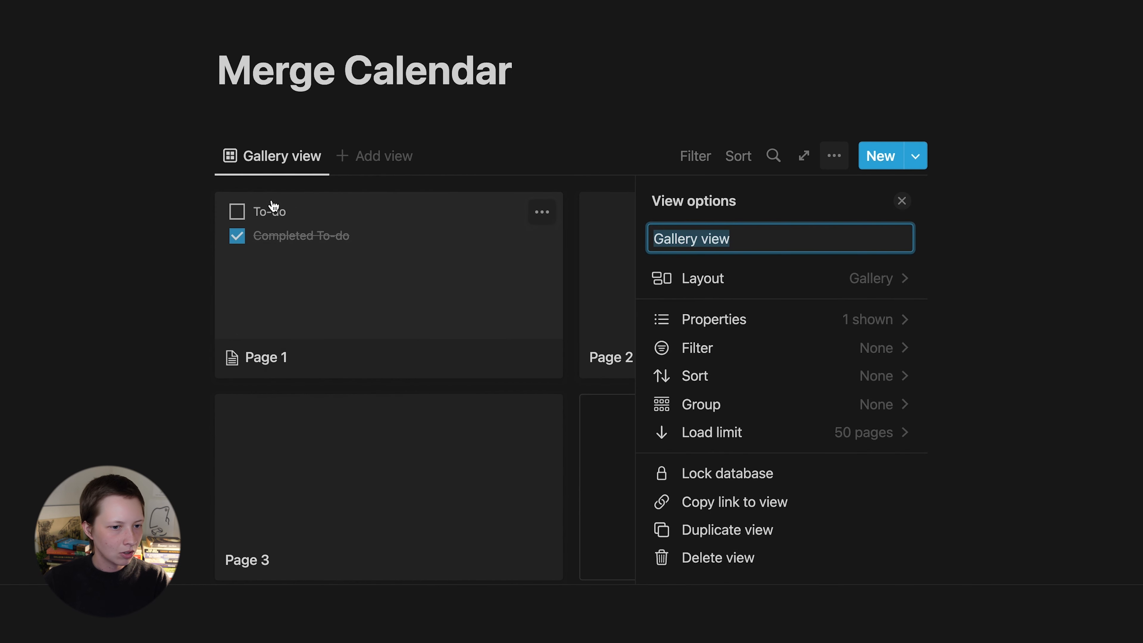
{"action": "type", "text": "My"}
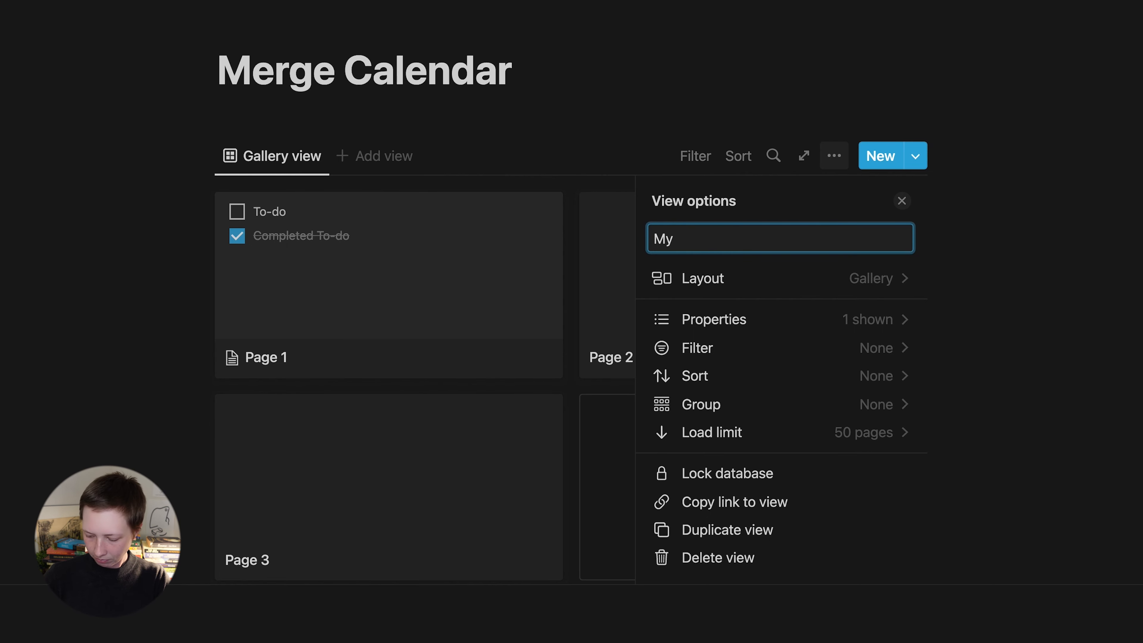
{"action": "type", "text": "y"}
{"action": "left_click", "coordinate": [96, 118]}
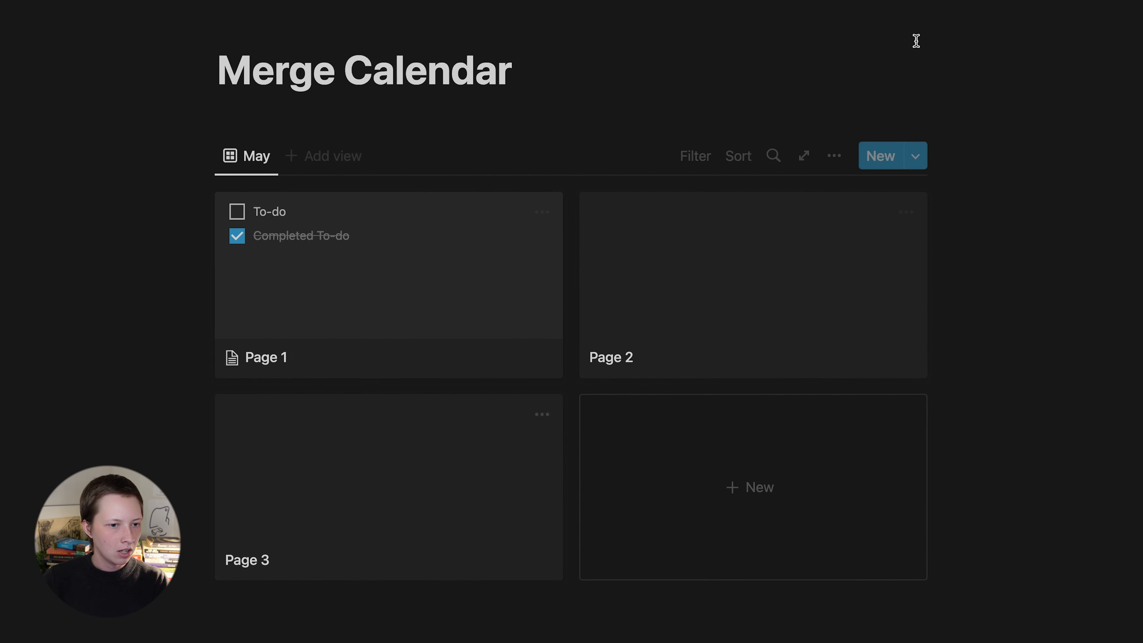
Set the May gallery's card preview to None and reduce its card size.
{"action": "left_click", "coordinate": [833, 158]}
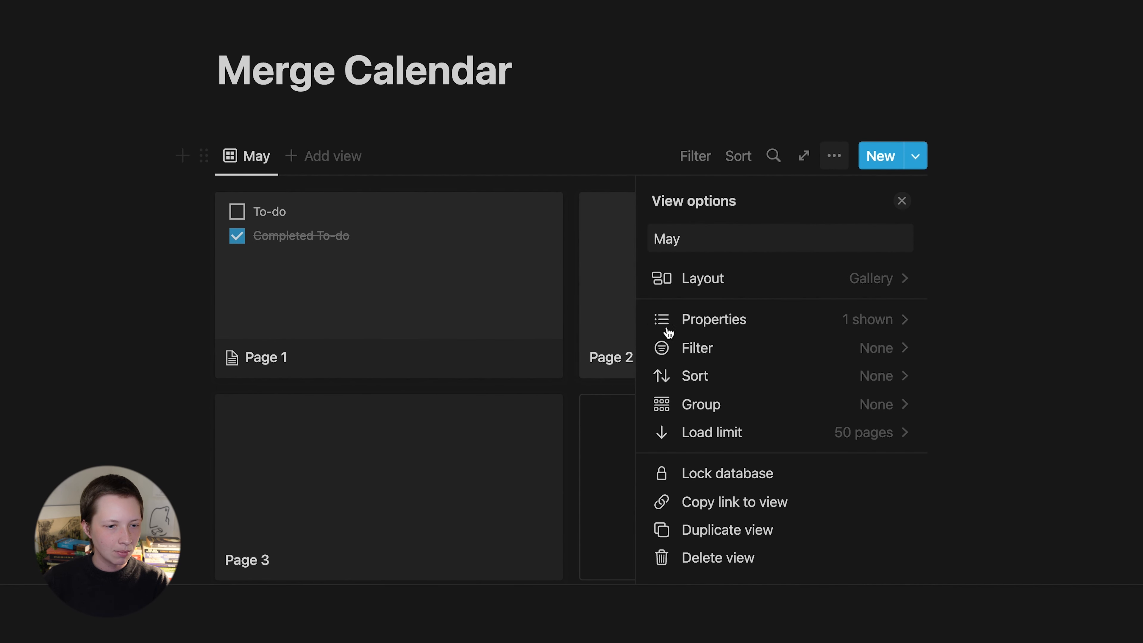
{"action": "left_click", "coordinate": [763, 277]}
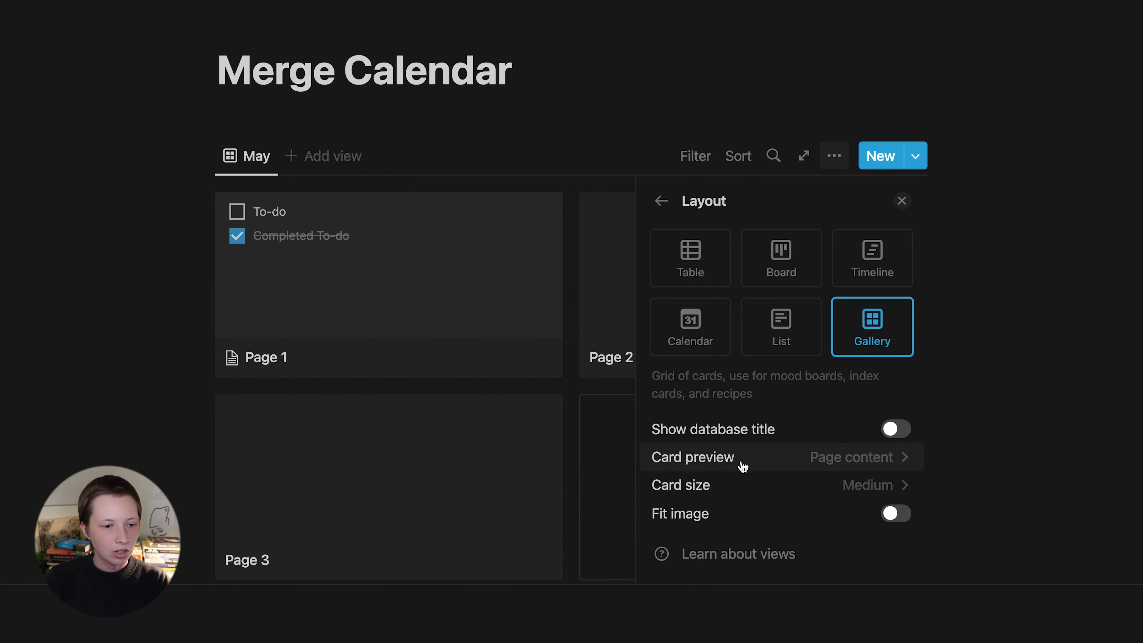
{"action": "left_click", "coordinate": [727, 466]}
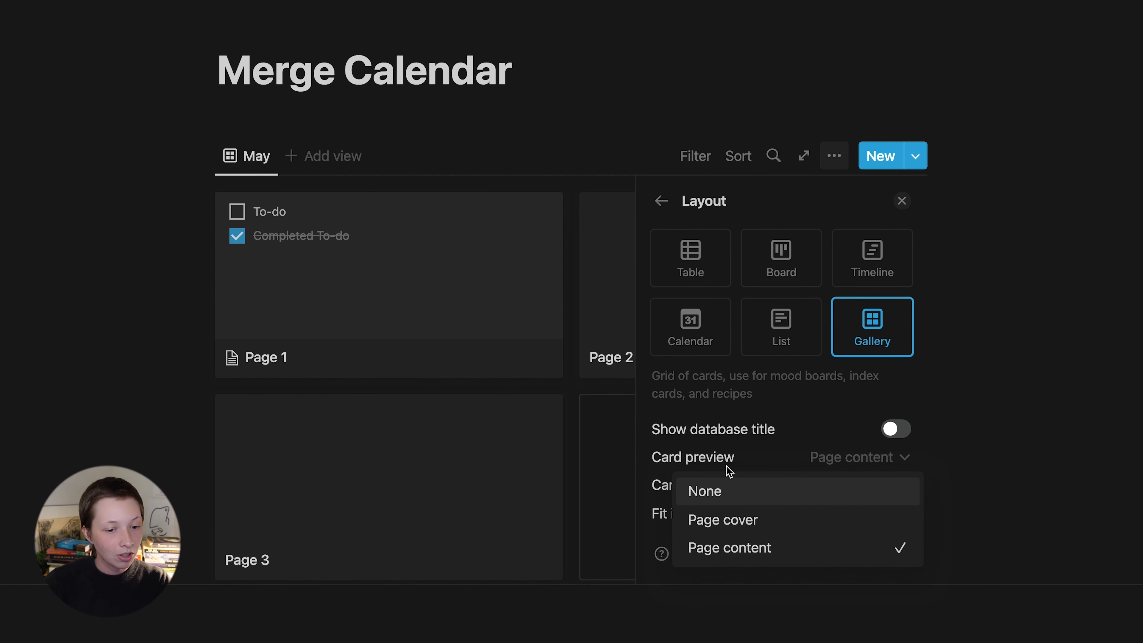
{"action": "left_click", "coordinate": [716, 501]}
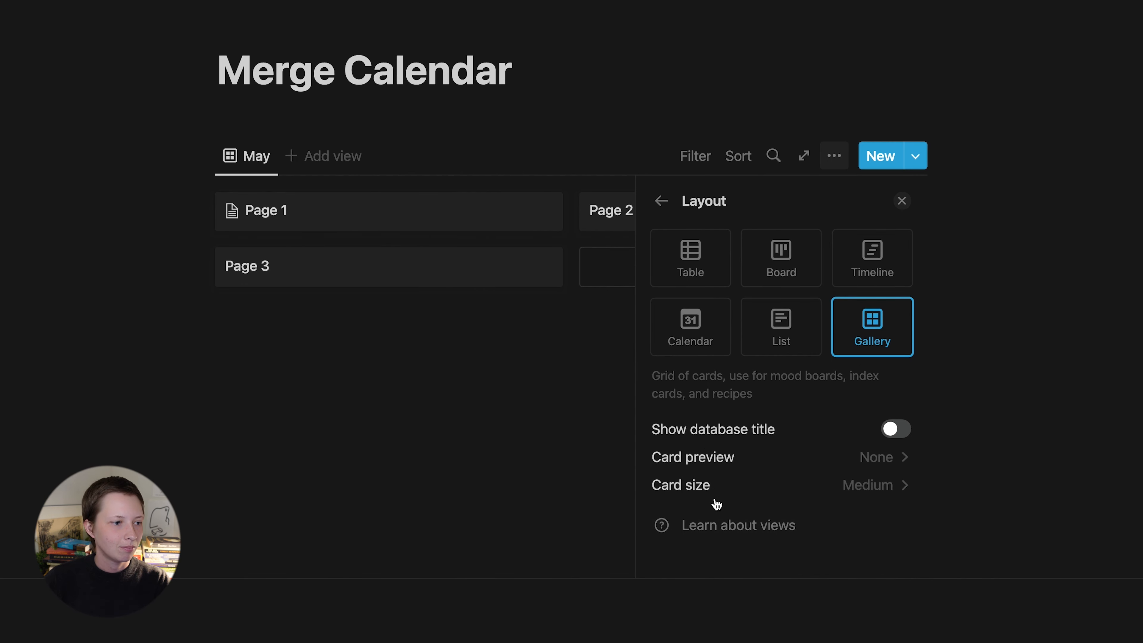
{"action": "left_click", "coordinate": [734, 488]}
{"action": "left_click", "coordinate": [722, 523]}
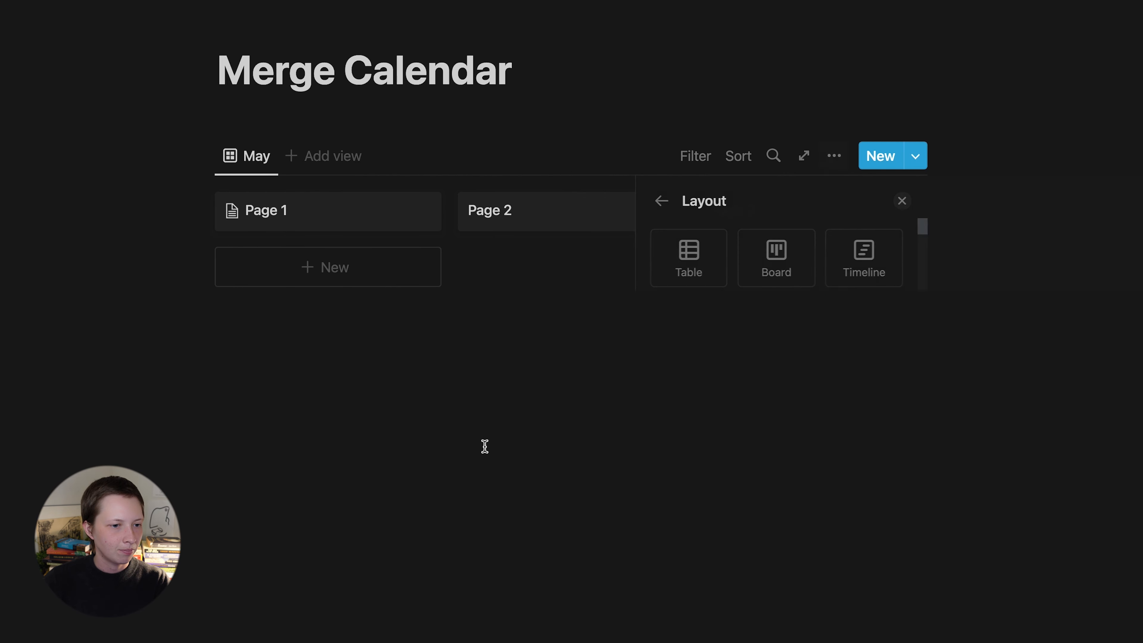
Open the Page 1 entry and delete the Created property from the database.
{"action": "left_click", "coordinate": [348, 214]}
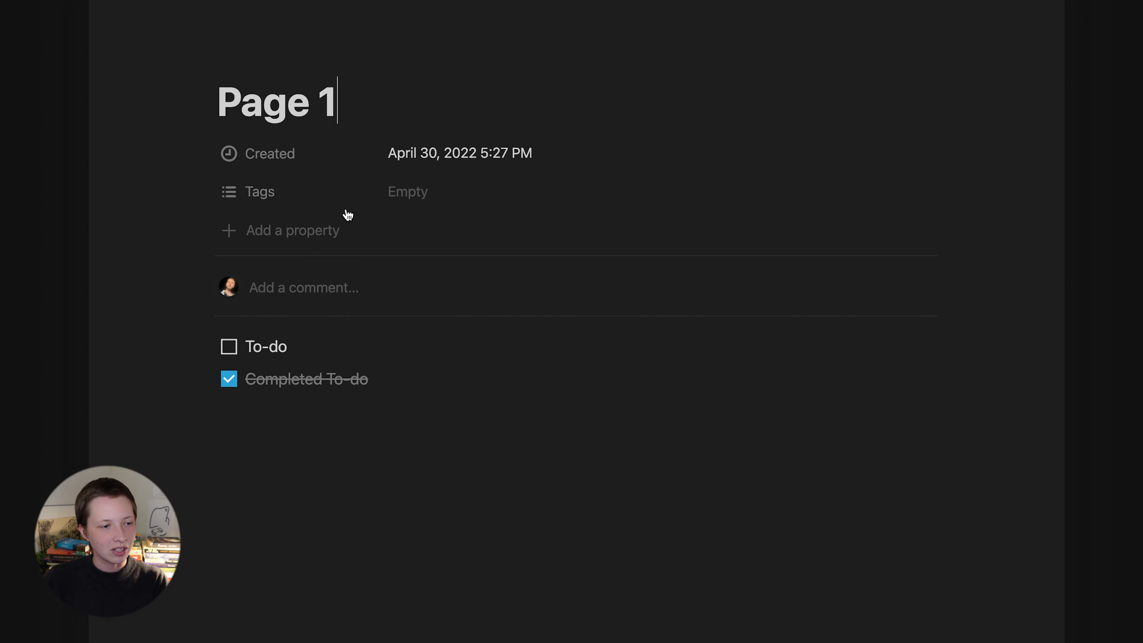
{"action": "left_click", "coordinate": [317, 174]}
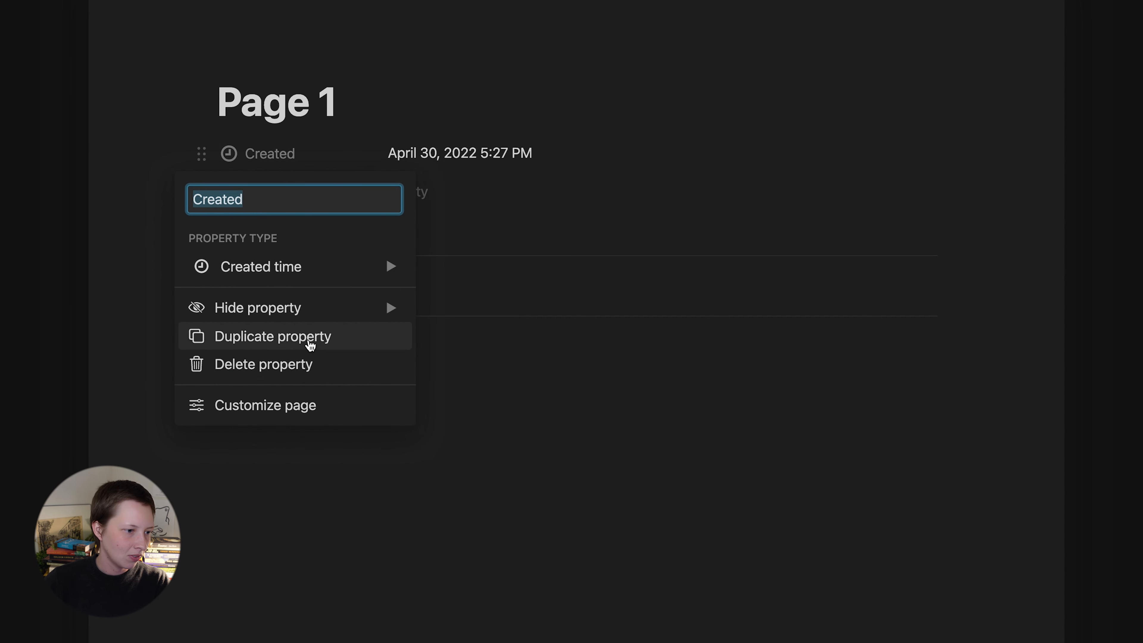
{"action": "left_click", "coordinate": [302, 364]}
{"action": "left_click", "coordinate": [493, 352]}
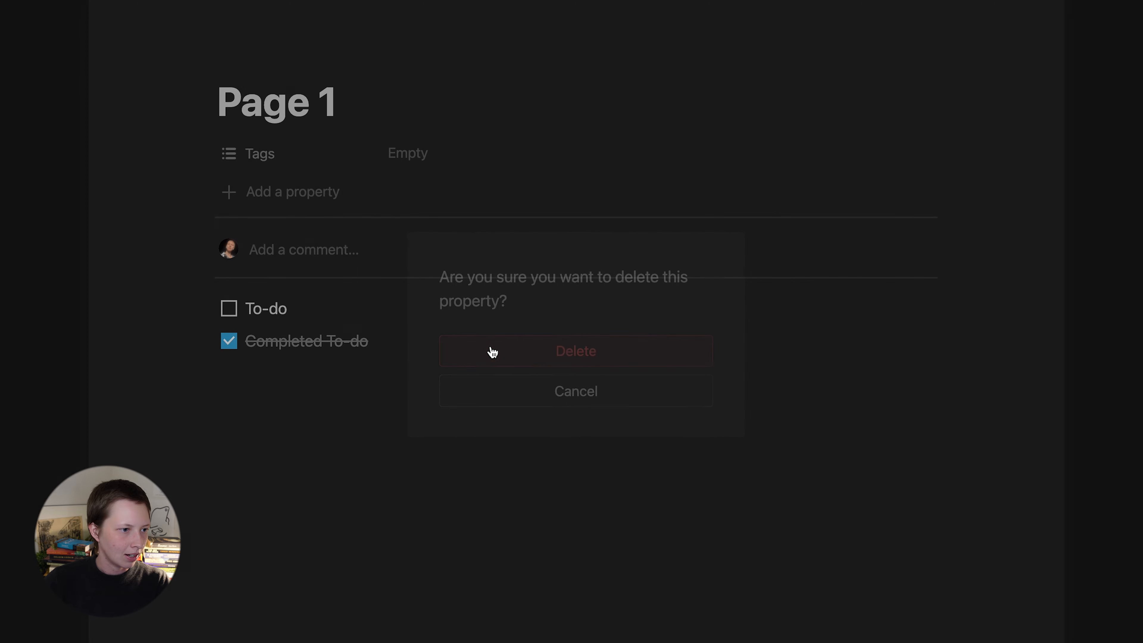
Delete the Tags property from the Page 1 entry's database.
{"action": "left_click", "coordinate": [275, 153]}
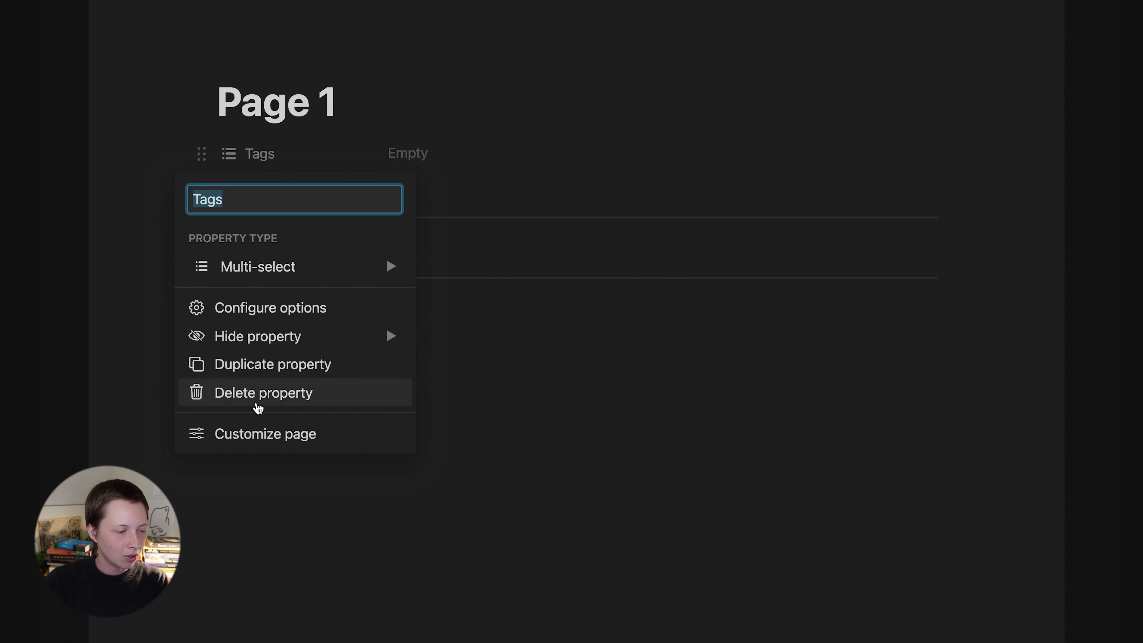
{"action": "left_click", "coordinate": [280, 395]}
{"action": "left_click", "coordinate": [503, 352]}
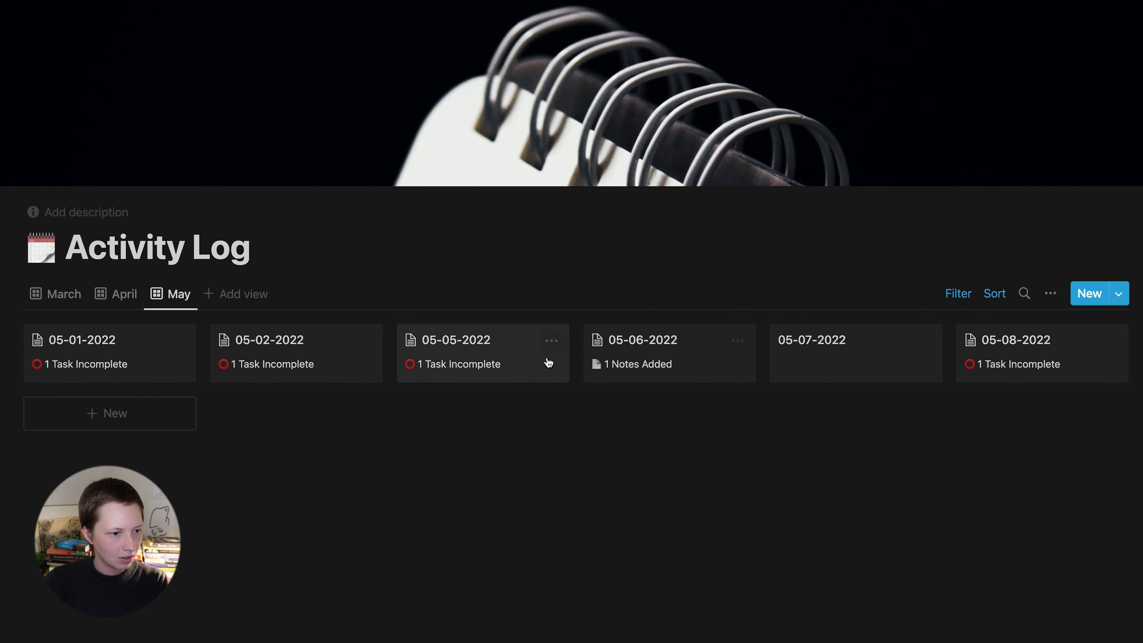
Open the 05-05-2022 entry in the existing Activity Log's May view and copy its entire Date formula.
{"action": "left_click", "coordinate": [537, 370]}
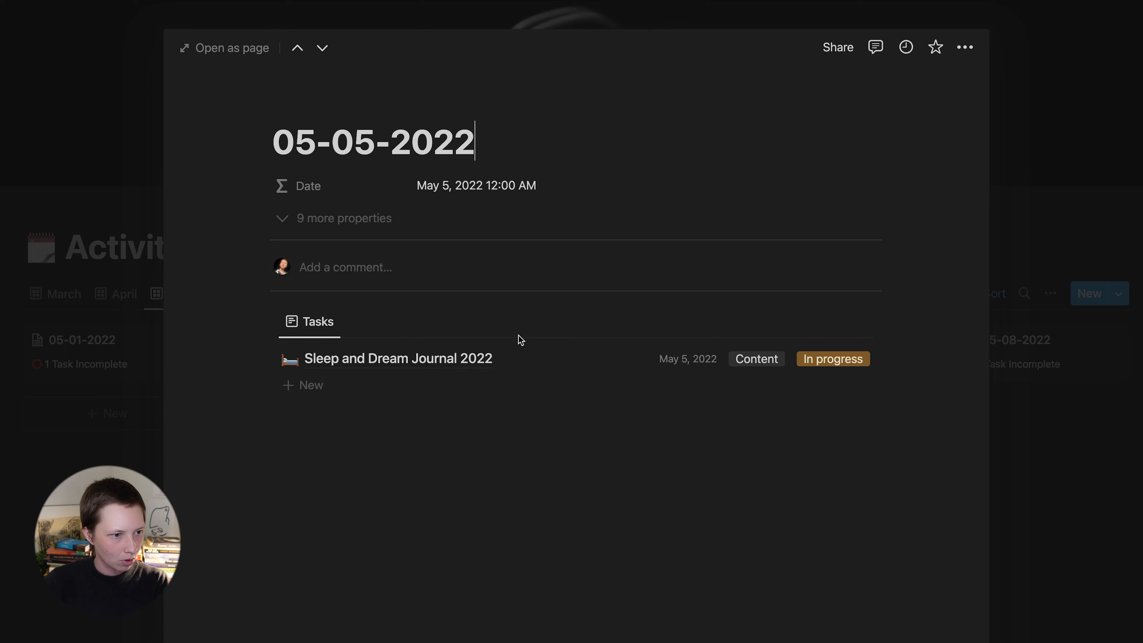
{"action": "left_click", "coordinate": [473, 188]}
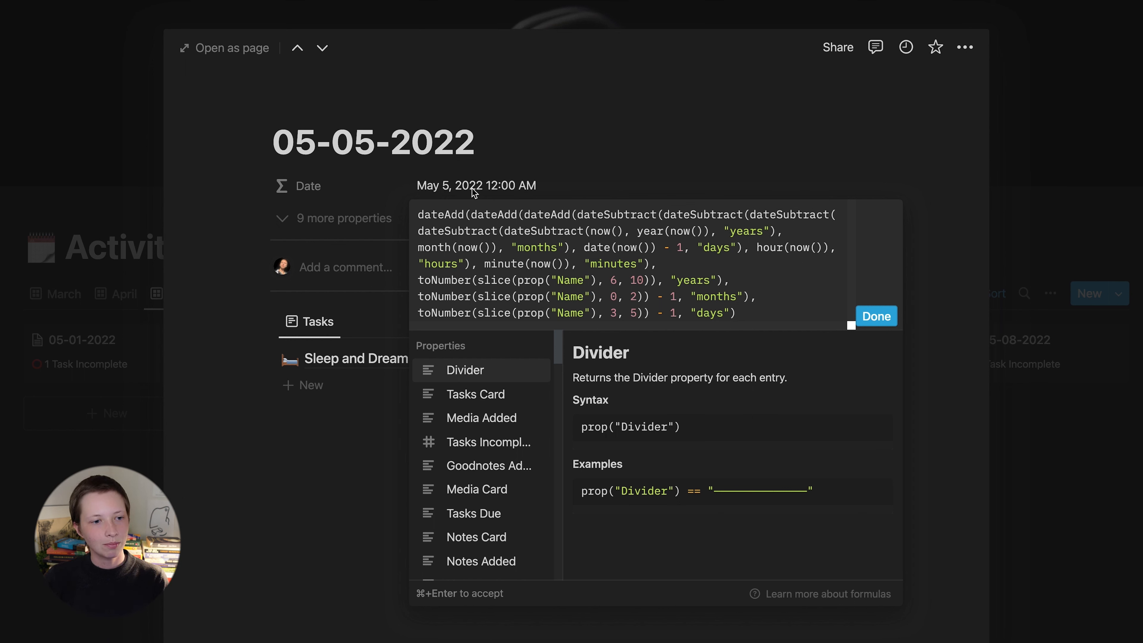
{"action": "key", "text": "super+a"}
{"action": "key", "text": "super+c"}
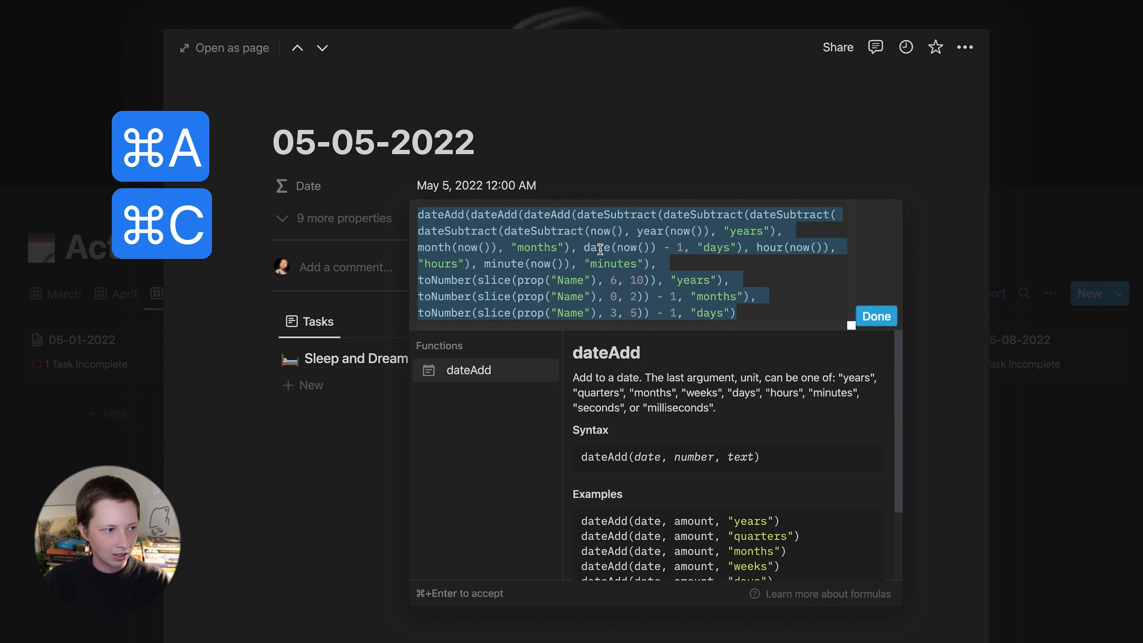
{"action": "left_click", "coordinate": [260, 488]}
Switch back to the Merge Calendar window and add a formula property named "Date" to the Page 1 entry.
{"action": "key", "text": "ctrl+Up"}
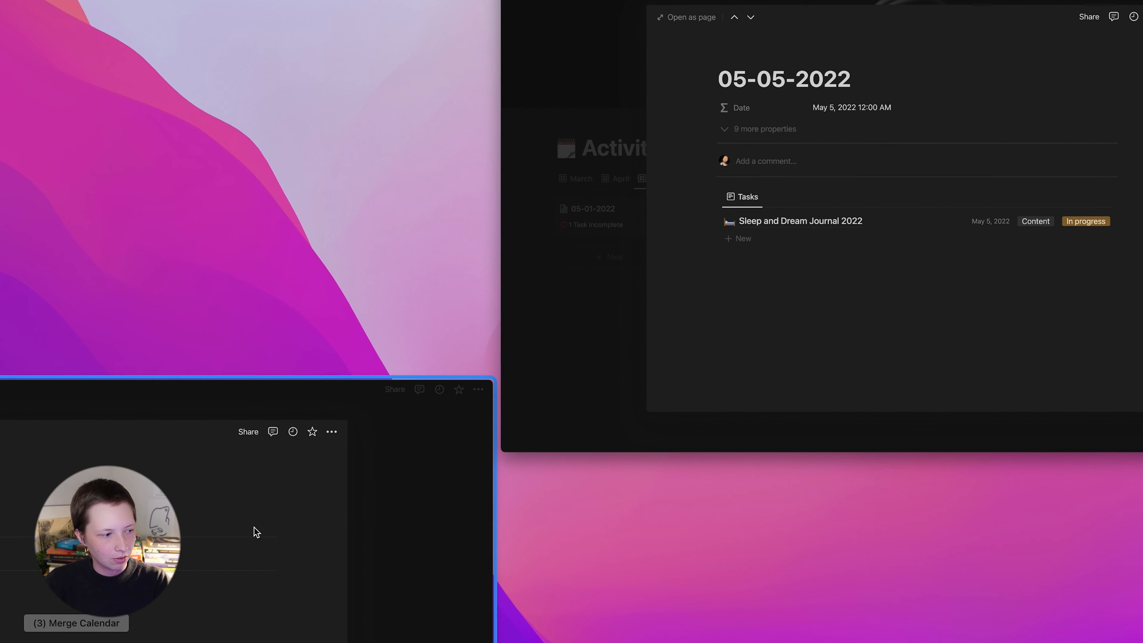
{"action": "left_click", "coordinate": [256, 532]}
{"action": "left_click", "coordinate": [266, 165]}
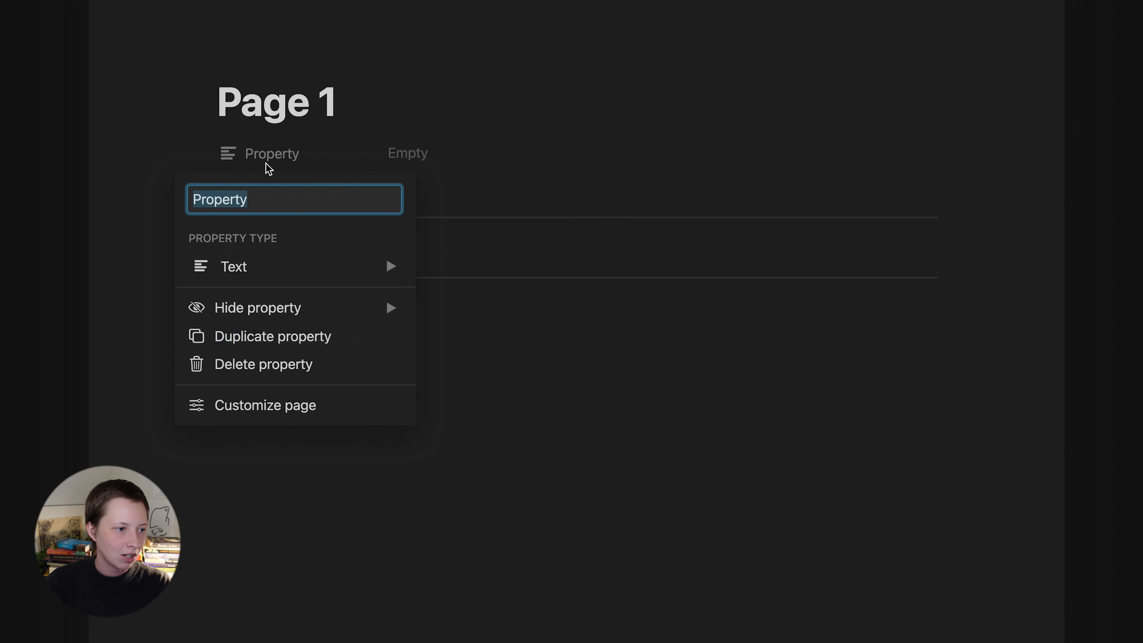
{"action": "type", "text": "Date"}
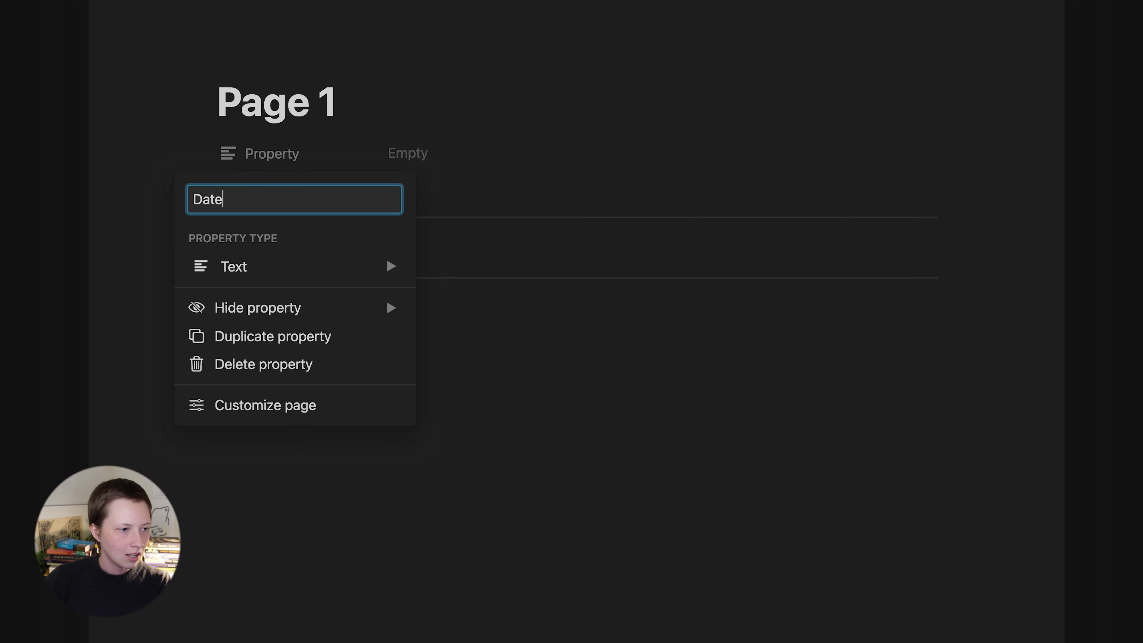
{"action": "mouse_move", "coordinate": [257, 263]}
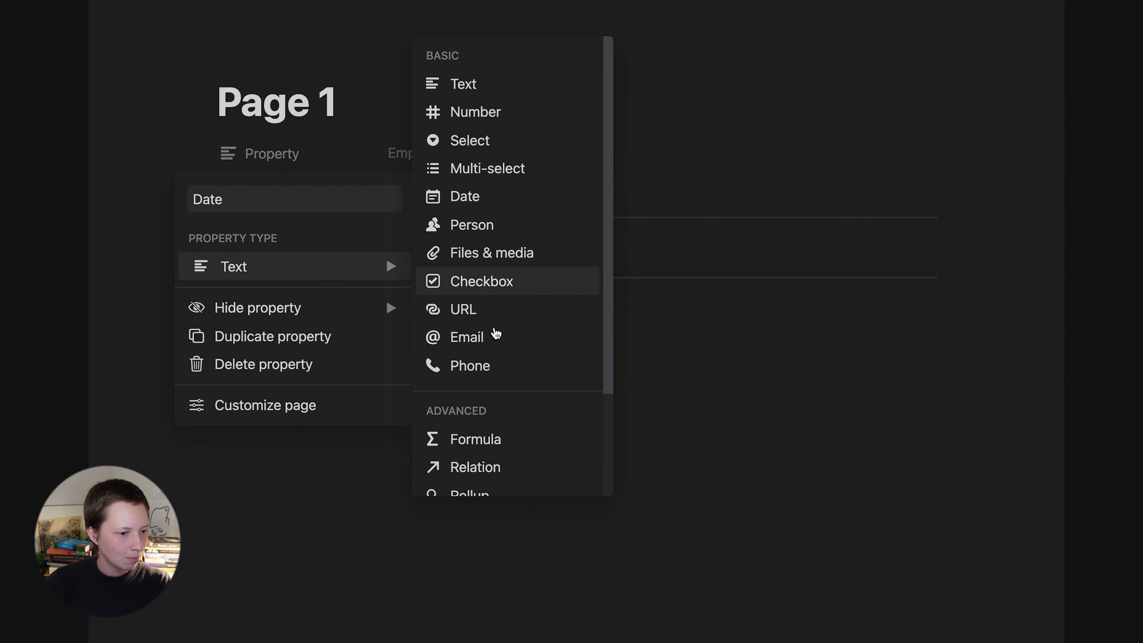
{"action": "left_click", "coordinate": [470, 436]}
{"action": "left_click", "coordinate": [78, 268]}
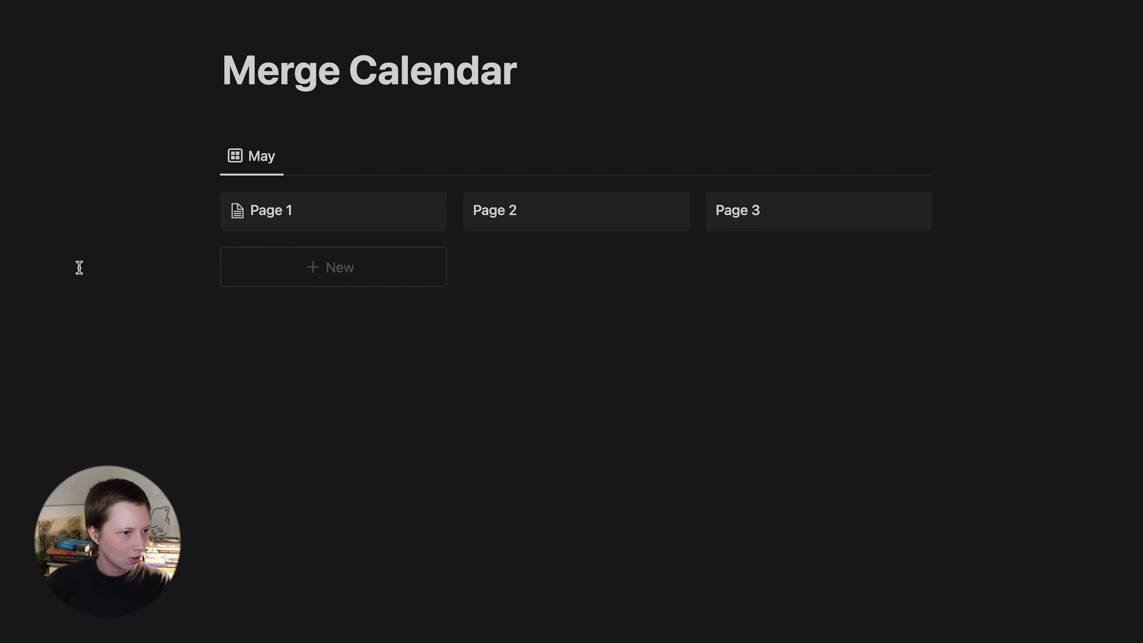
Reopen Page 1 and paste the copied dateAdd/dateSubtract formula into its Date property.
{"action": "left_click", "coordinate": [283, 224]}
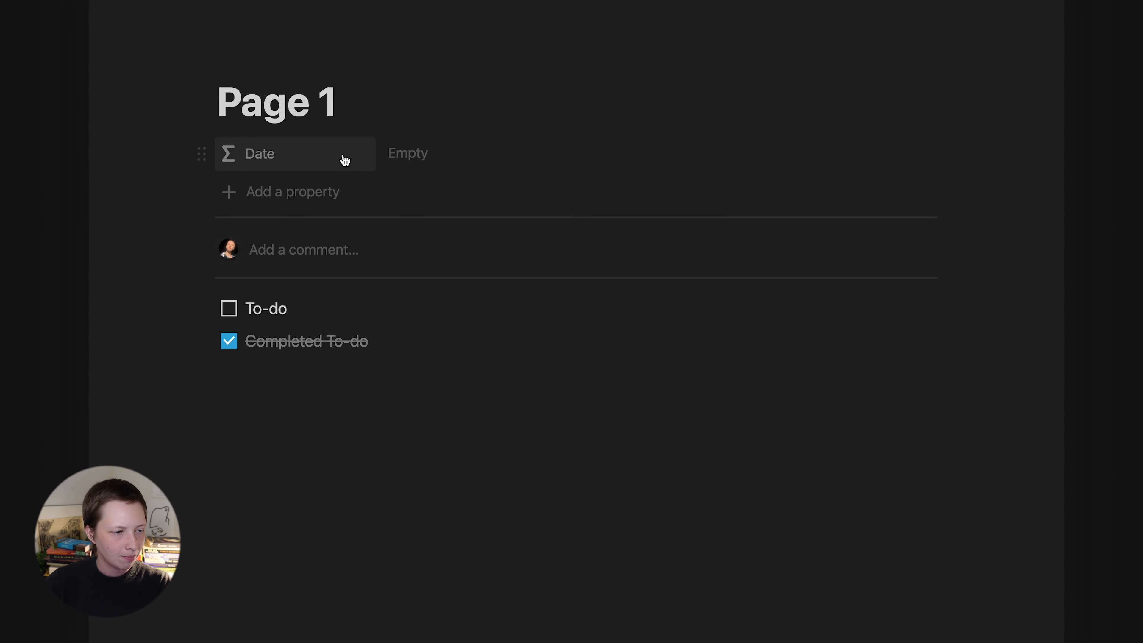
{"action": "left_click", "coordinate": [457, 157]}
{"action": "key", "text": "super+v"}
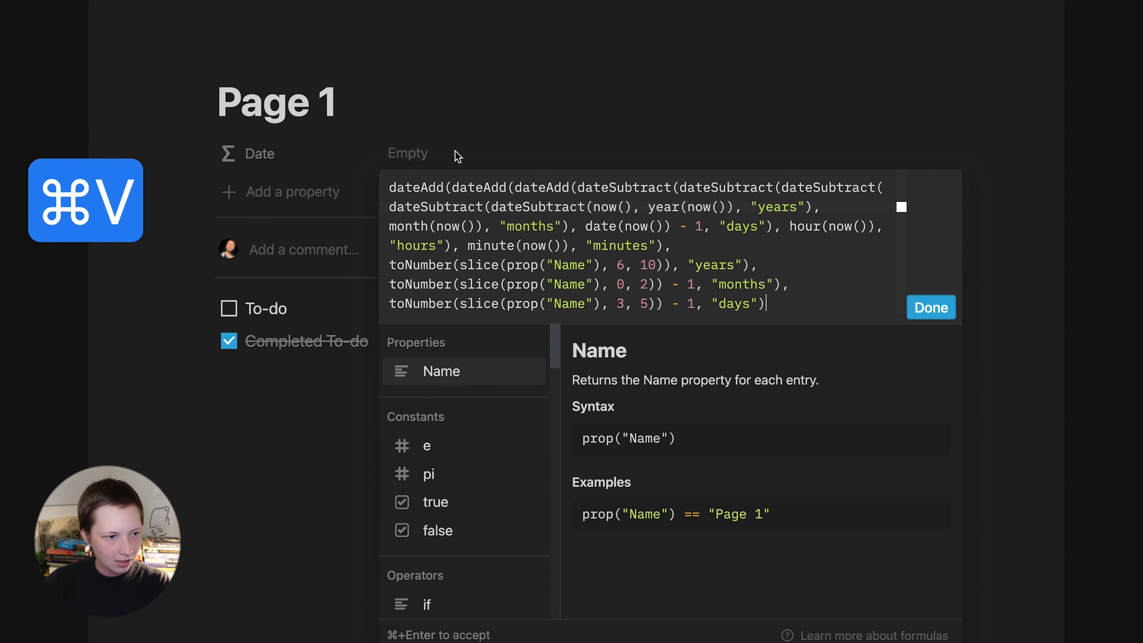
{"action": "left_click", "coordinate": [931, 308]}
Rename the Page 1 entry as "05-06-2022" and close it.
{"action": "double_click", "coordinate": [276, 118]}
{"action": "key", "text": "BackSpace"}
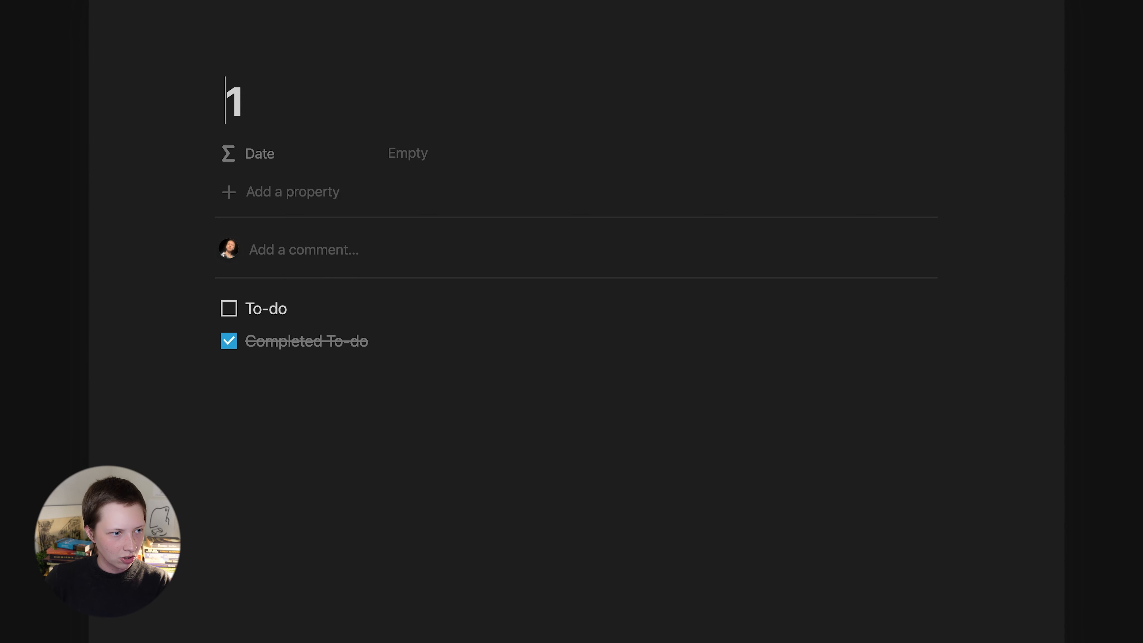
{"action": "key", "text": "Delete"}
{"action": "key", "text": "Delete"}
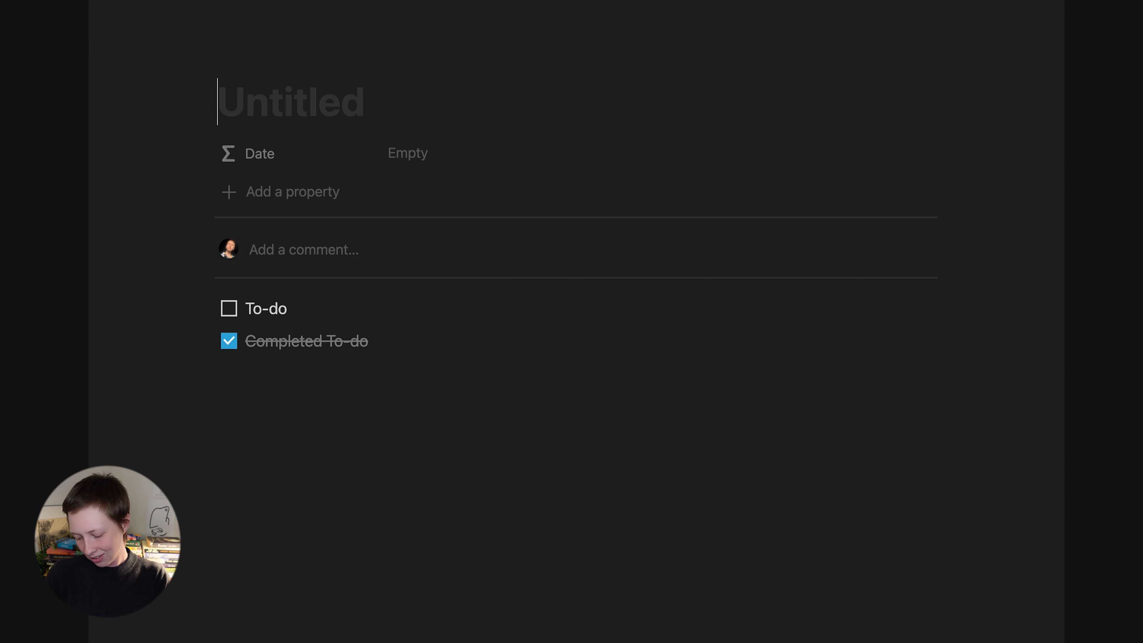
{"action": "type", "text": "05"}
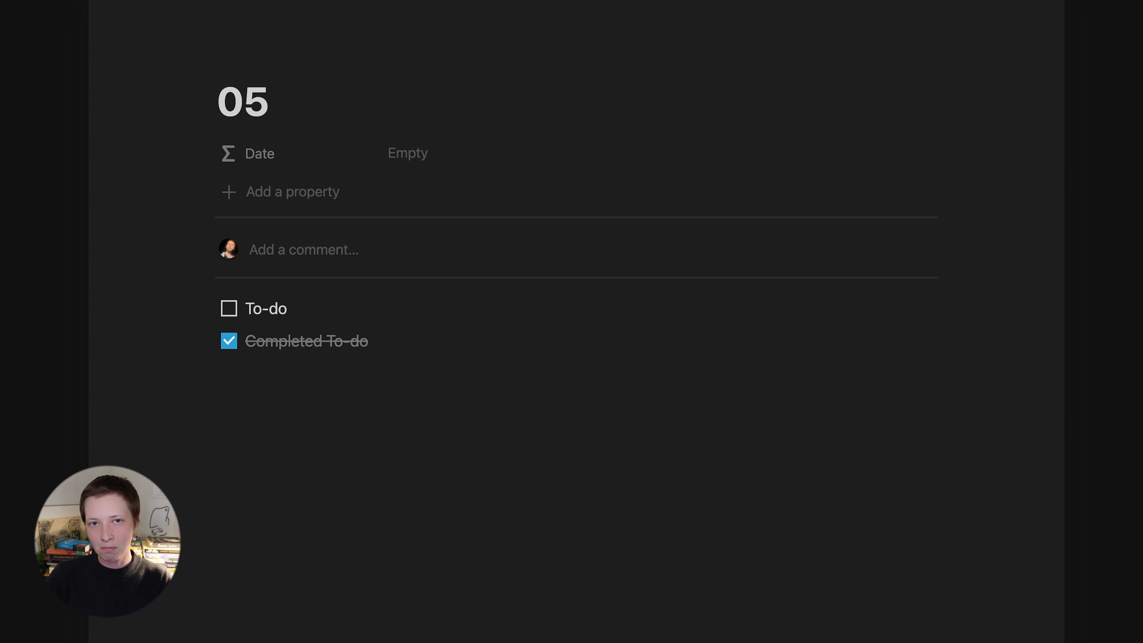
{"action": "type", "text": "-"}
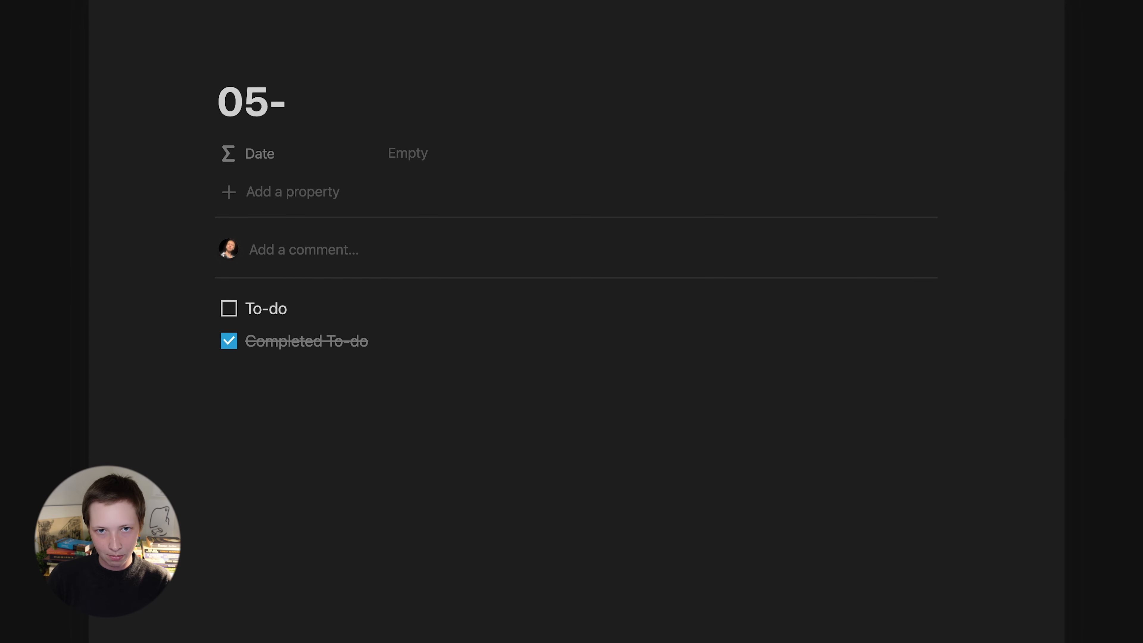
{"action": "key", "text": "BackSpace"}
{"action": "type", "text": "/"}
{"action": "key", "text": "BackSpace"}
{"action": "type", "text": "-"}
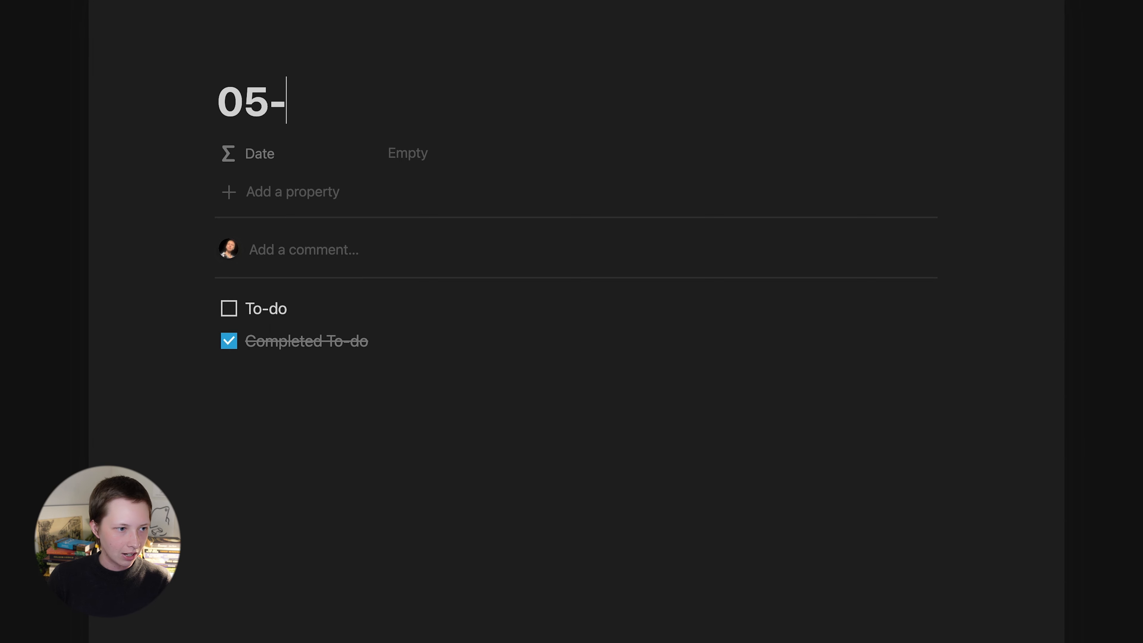
{"action": "type", "text": "06"}
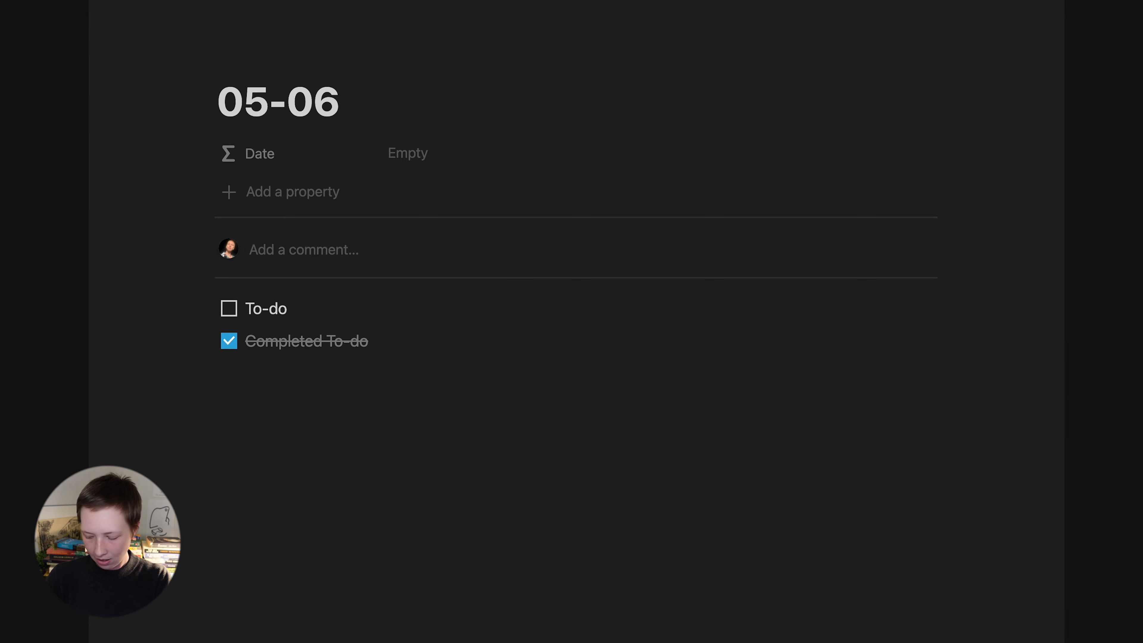
{"action": "type", "text": "-2022"}
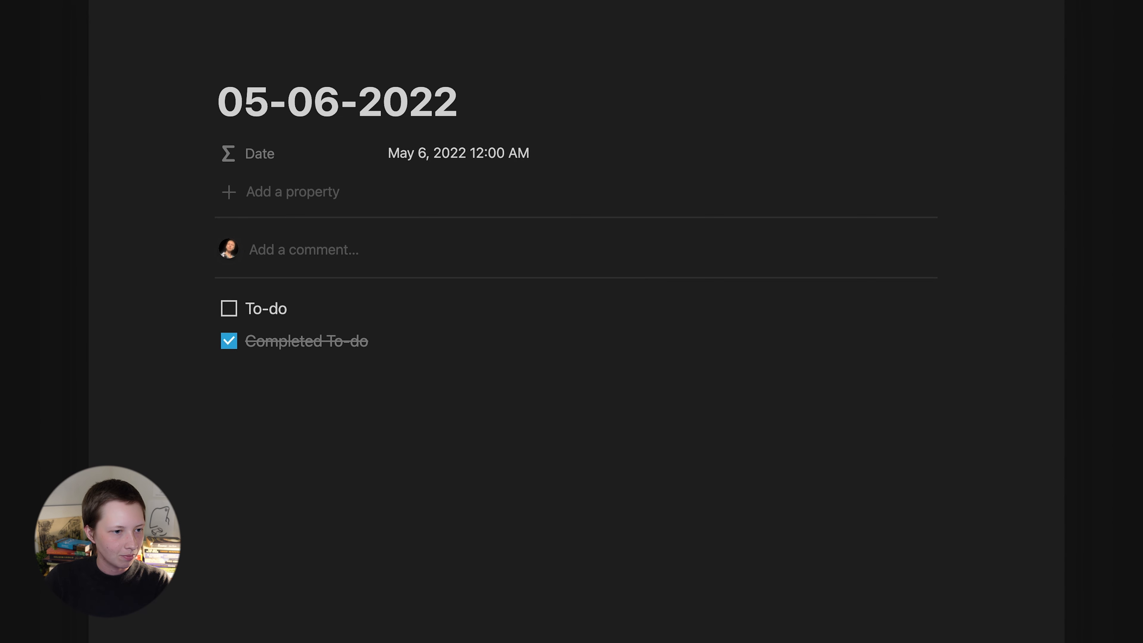
{"action": "key", "text": "Escape"}
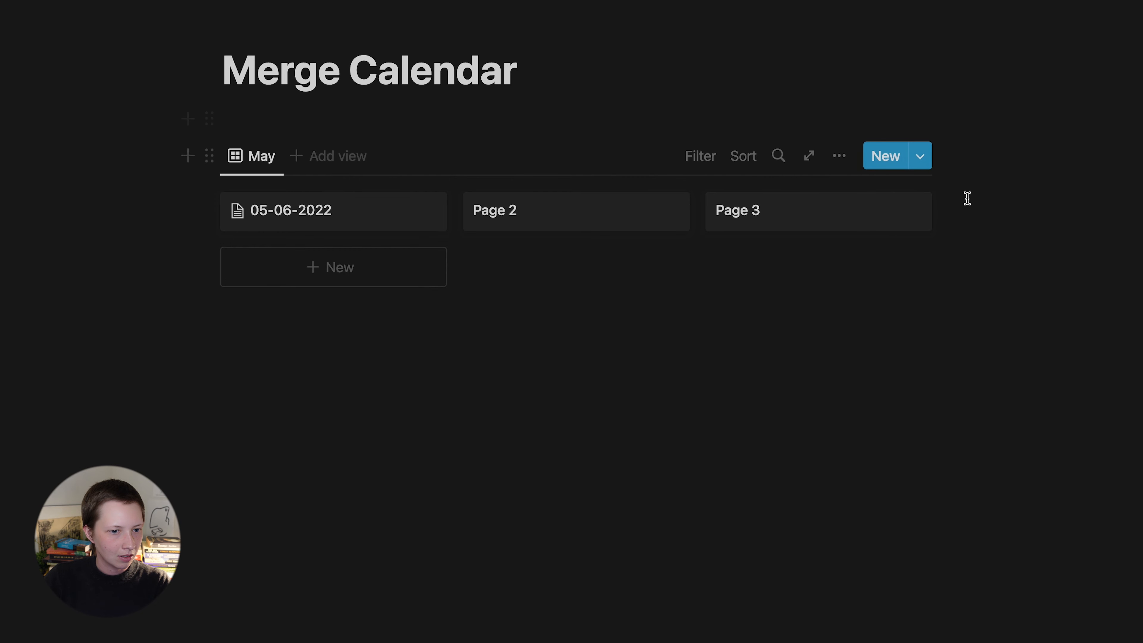
Delete the Page 2 and Page 3 entries and turn the May gallery's inline database into a page.
{"action": "left_click_drag", "start_coordinate": [968, 197], "coordinate": [536, 232]}
{"action": "key", "text": "Delete"}
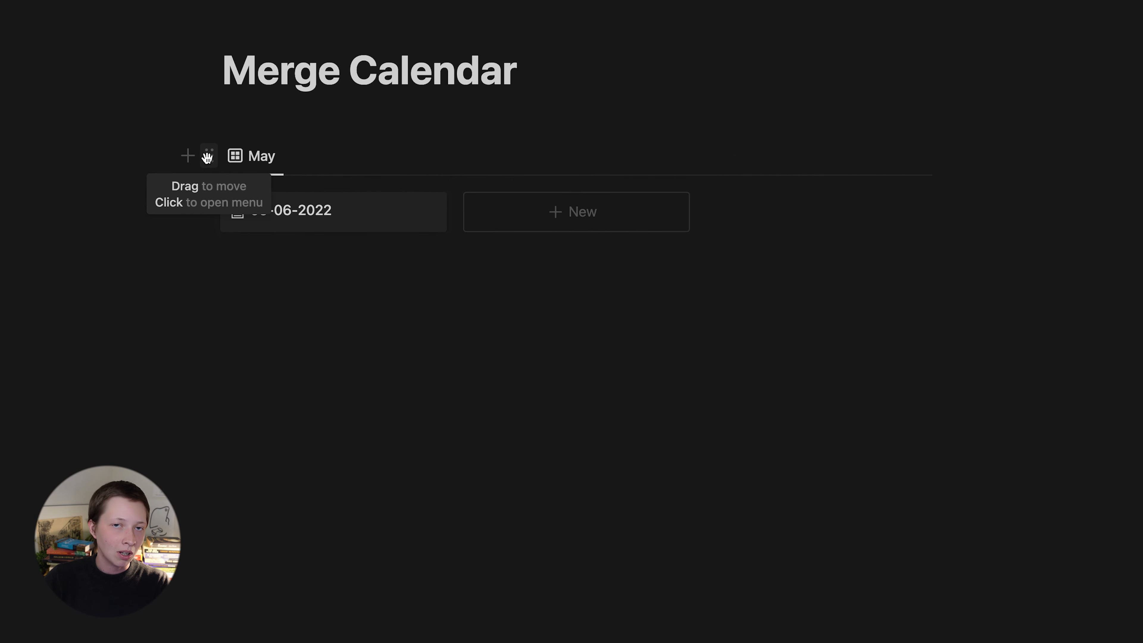
{"action": "left_click", "coordinate": [207, 156]}
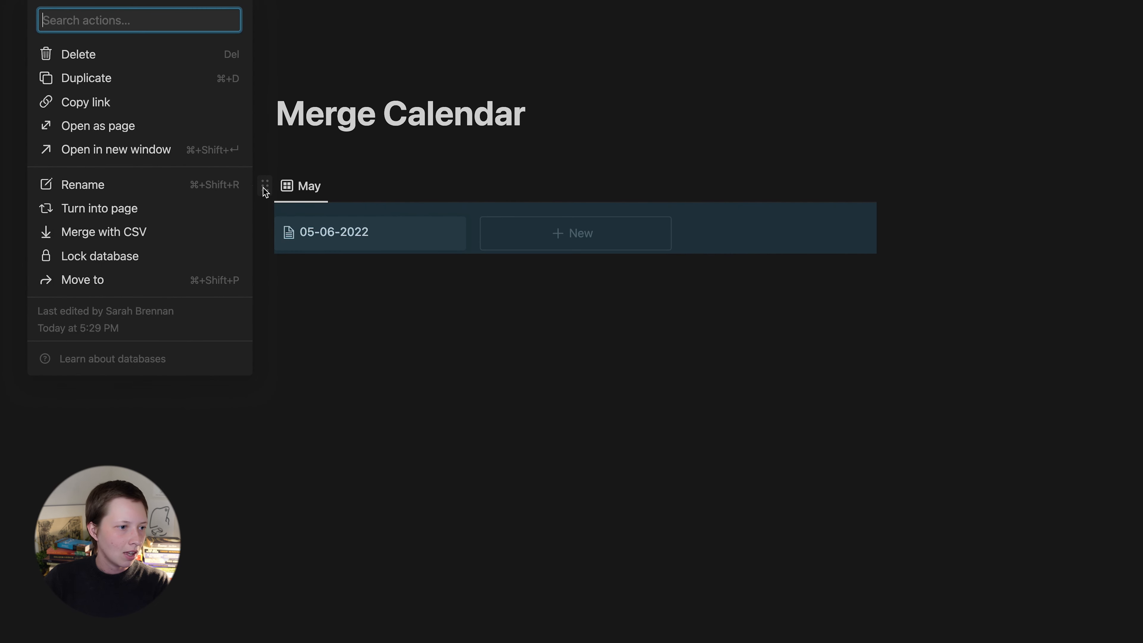
{"action": "left_click", "coordinate": [134, 208]}
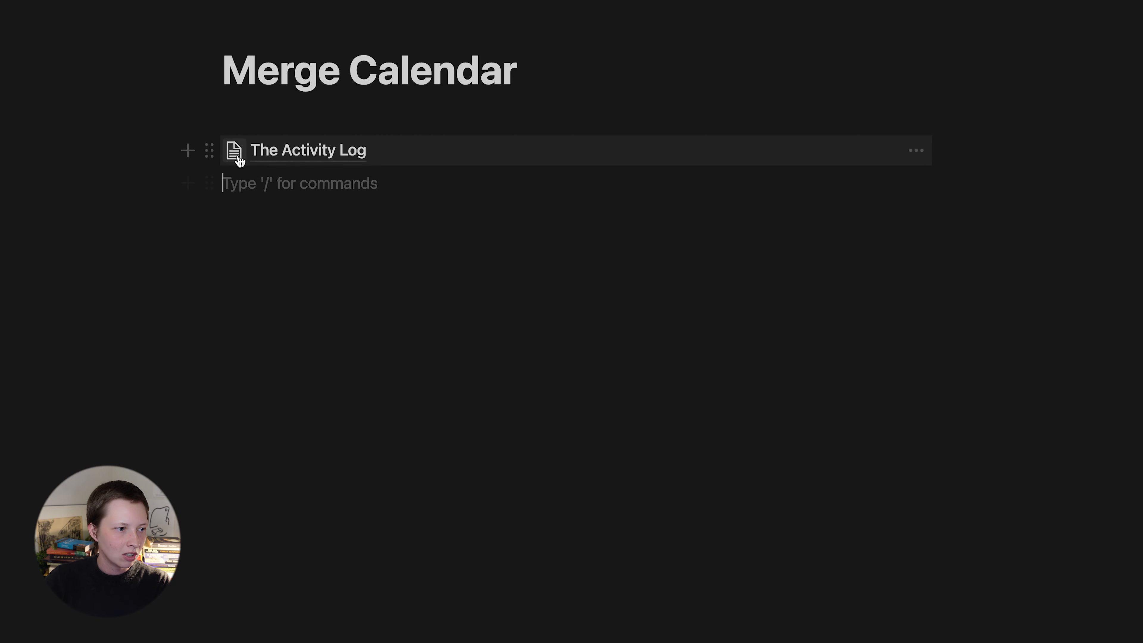
Set the icon of The Activity Log page to the magnifying glass emoji.
{"action": "left_click", "coordinate": [234, 153]}
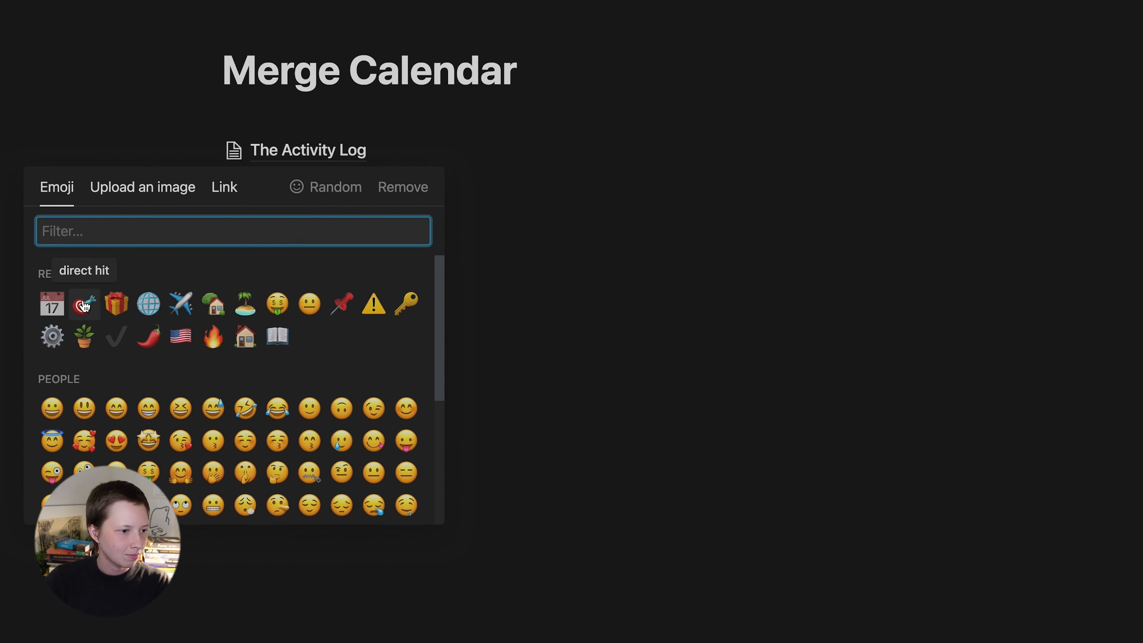
{"action": "type", "text": "mag"}
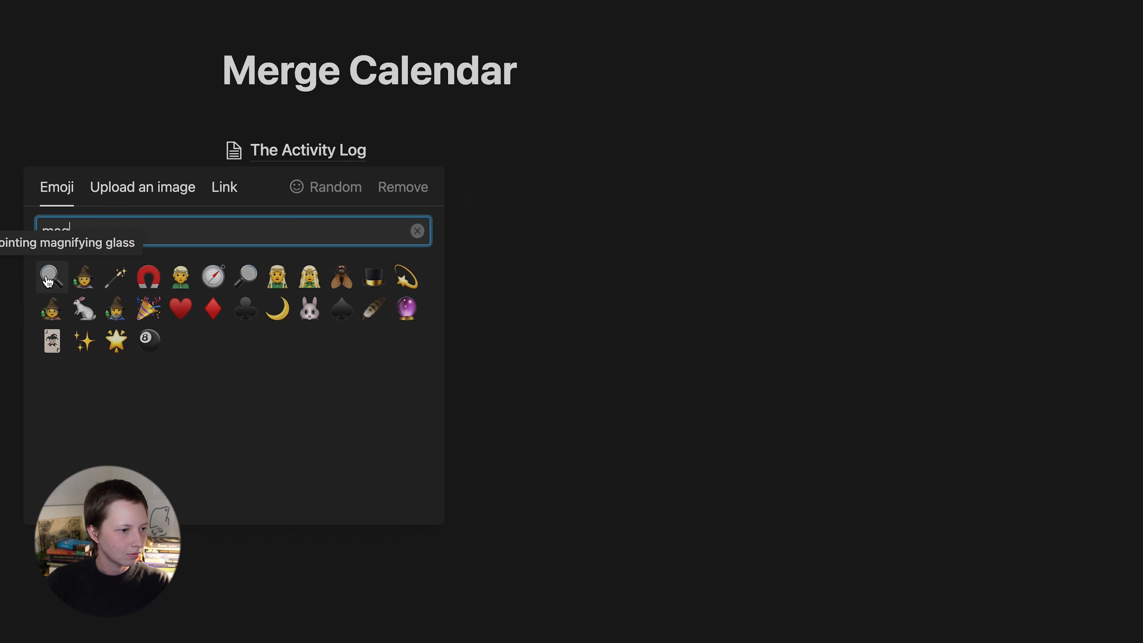
{"action": "left_click", "coordinate": [48, 280]}
Add a sub-page below The Activity Log from the Personal Task List template and set its icon to the direct hit emoji.
{"action": "left_click", "coordinate": [316, 185]}
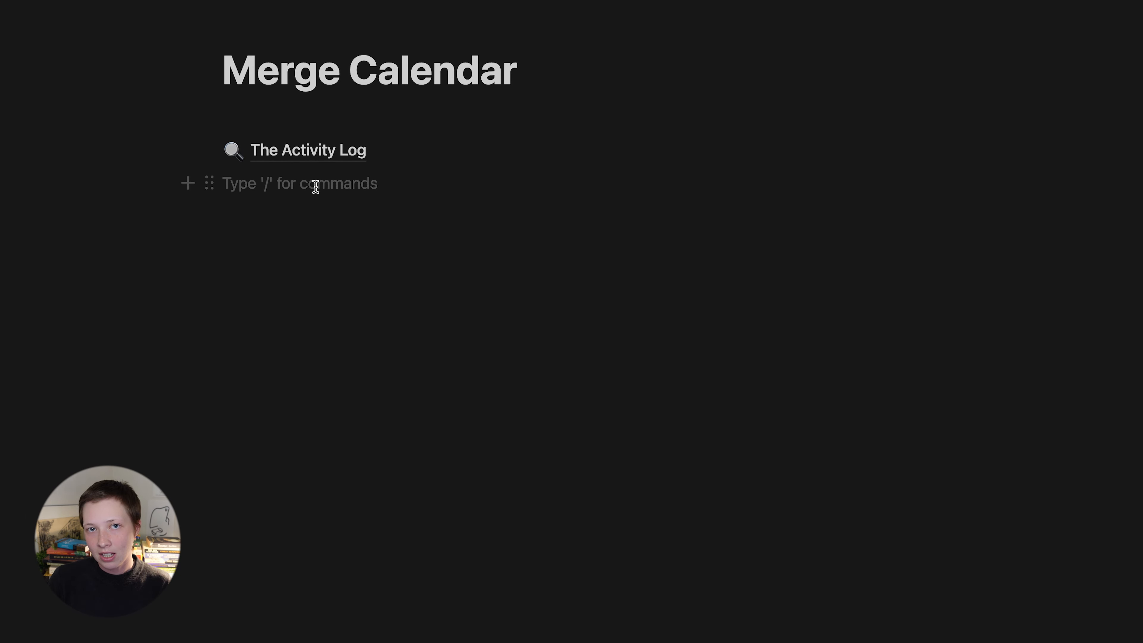
{"action": "type", "text": "/"}
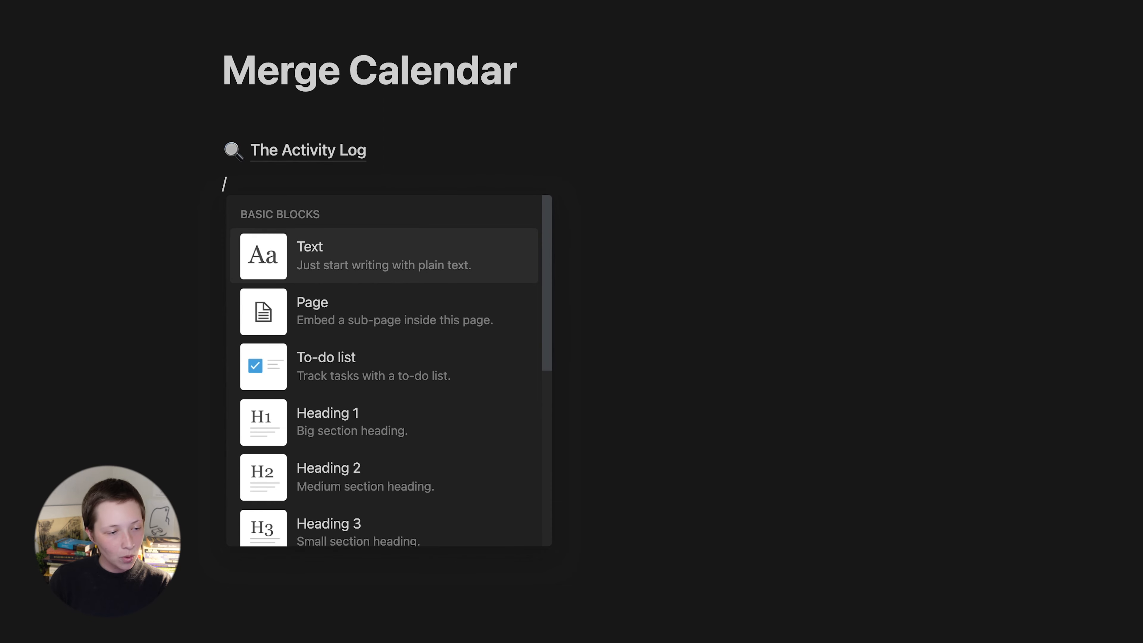
{"action": "type", "text": "page"}
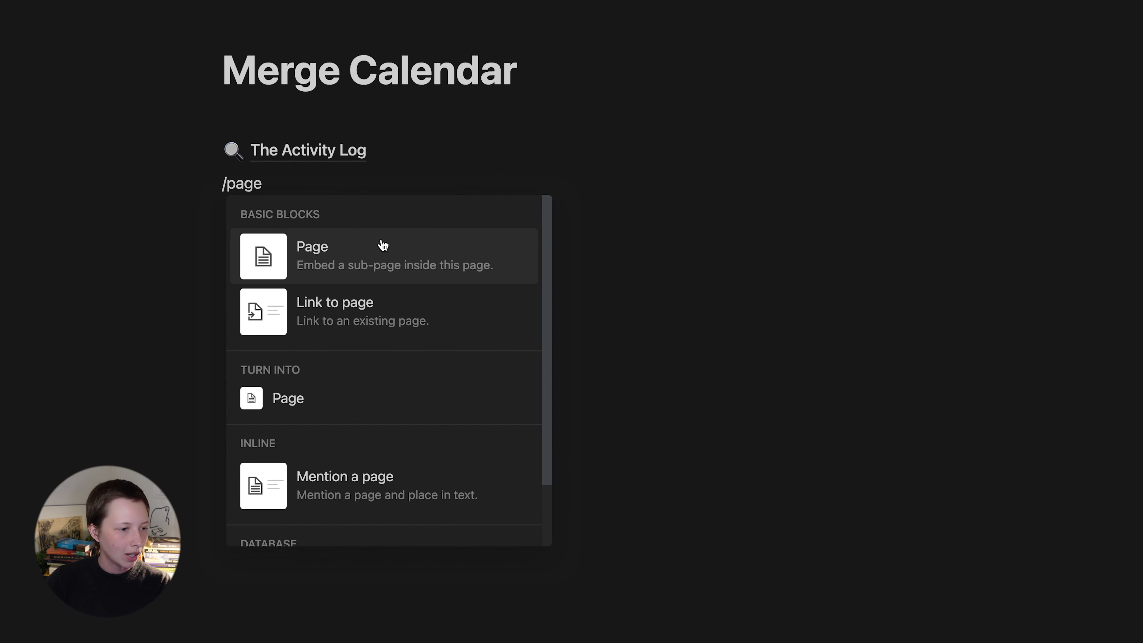
{"action": "left_click", "coordinate": [394, 261]}
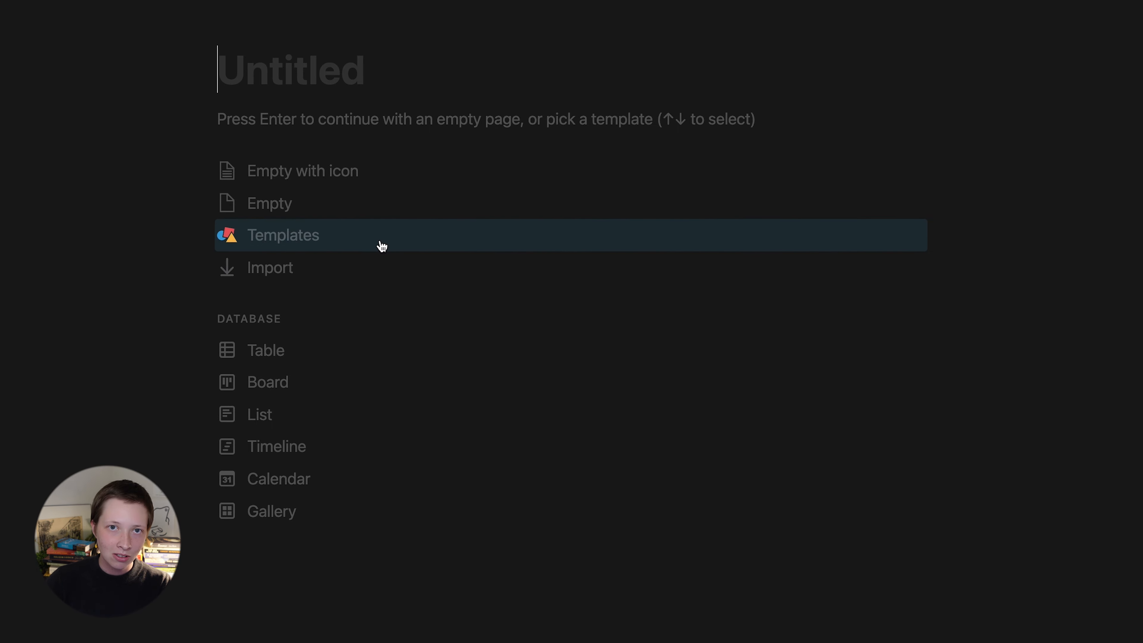
{"action": "left_click", "coordinate": [381, 246]}
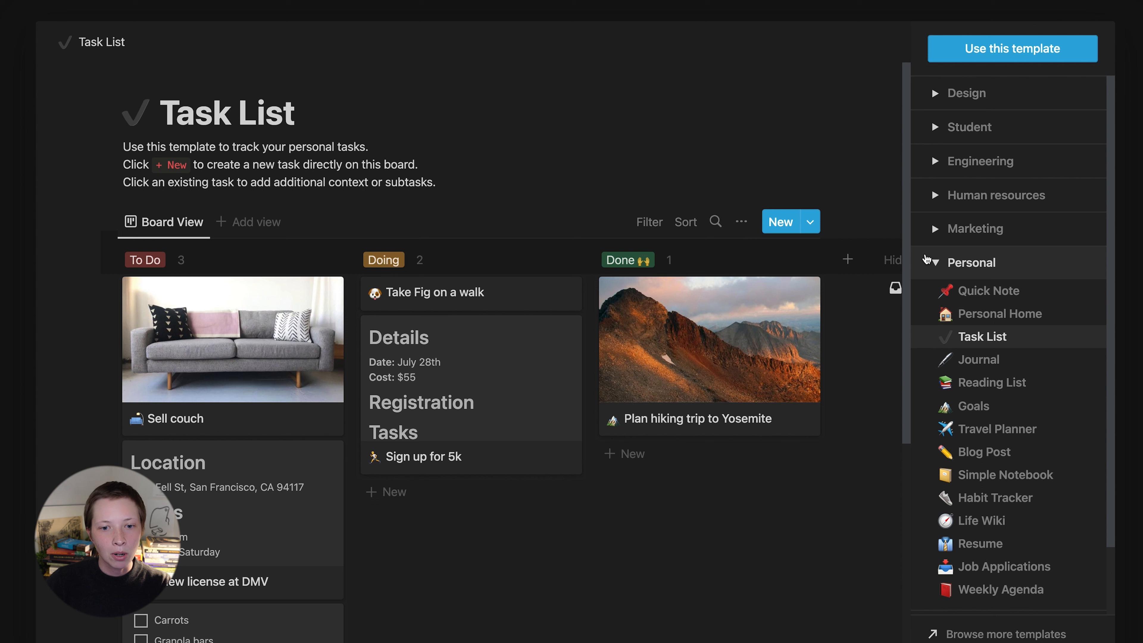
{"action": "left_click", "coordinate": [935, 263]}
{"action": "left_click", "coordinate": [935, 263]}
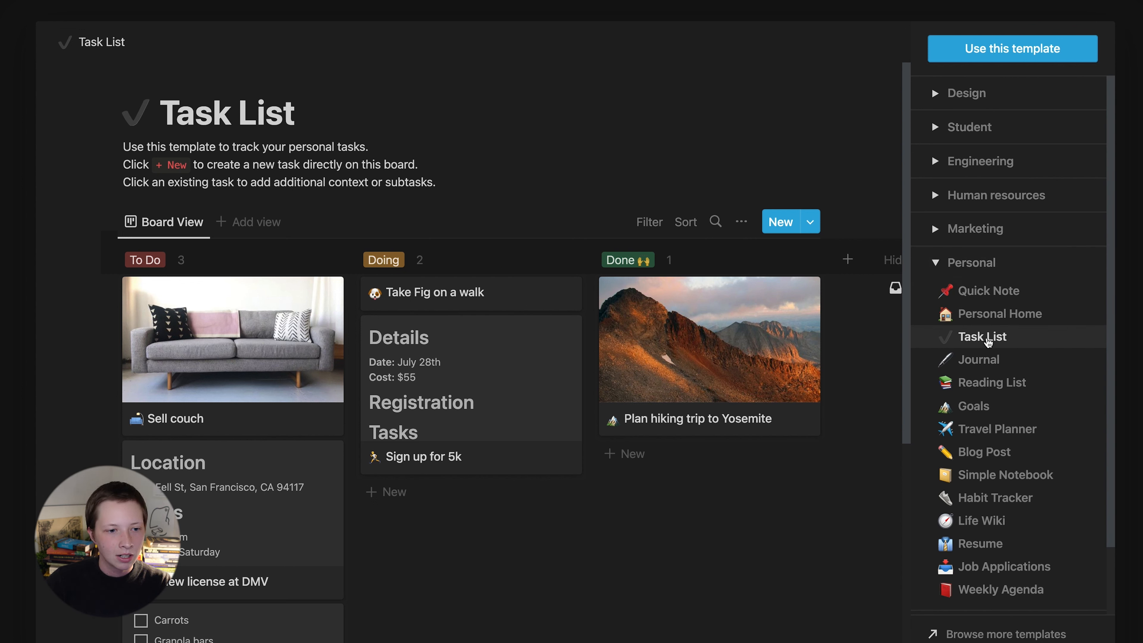
{"action": "left_click", "coordinate": [973, 45]}
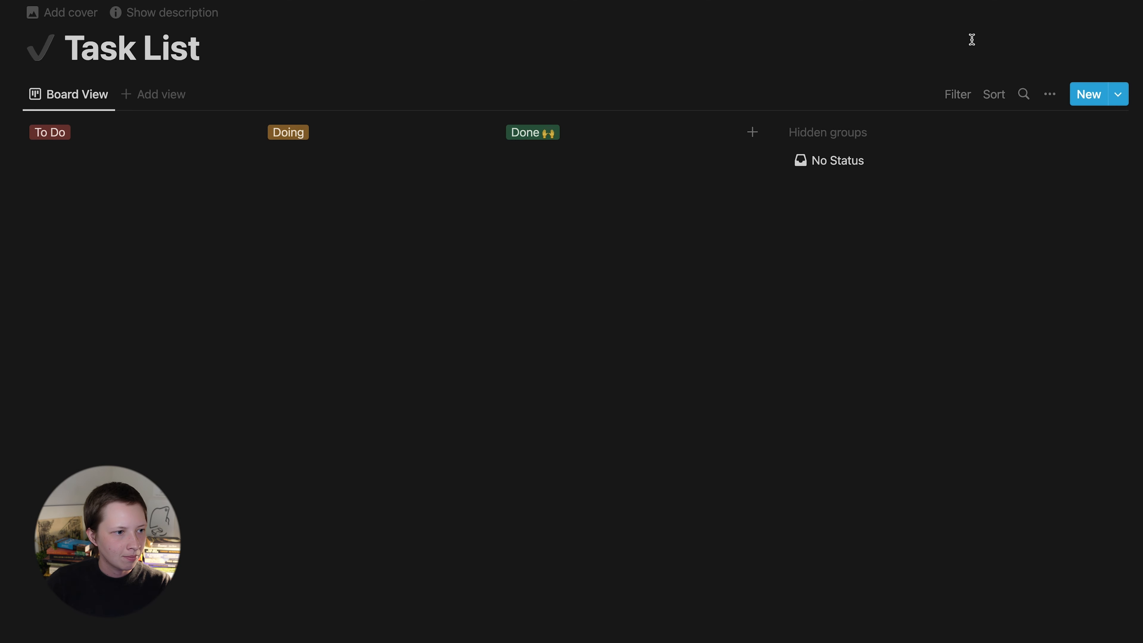
{"action": "left_click", "coordinate": [41, 50]}
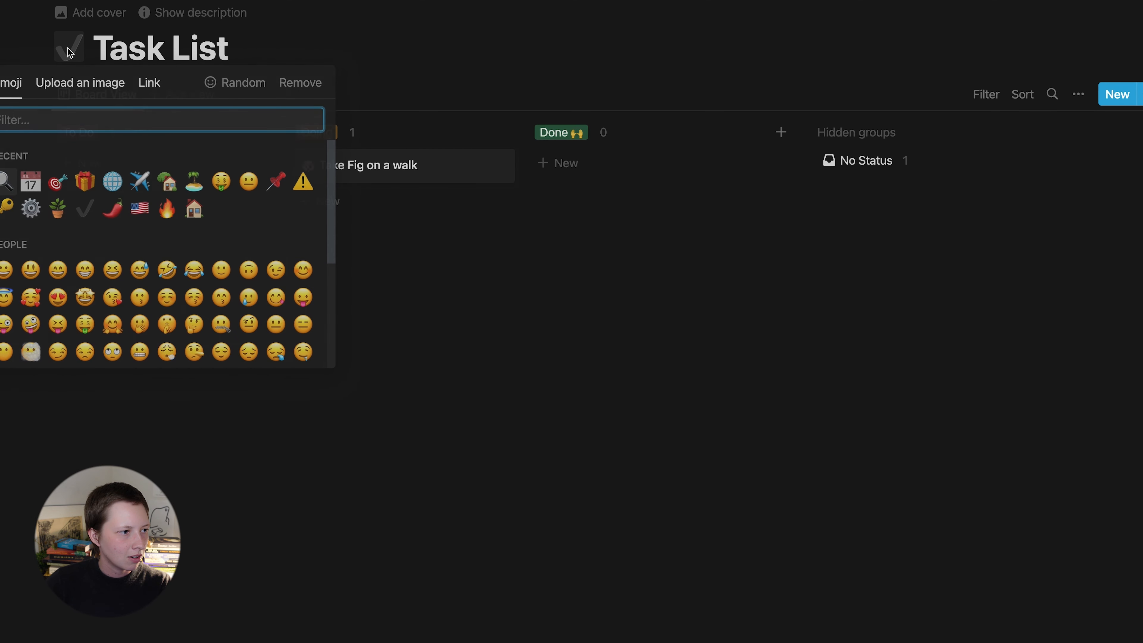
{"action": "left_click", "coordinate": [30, 178]}
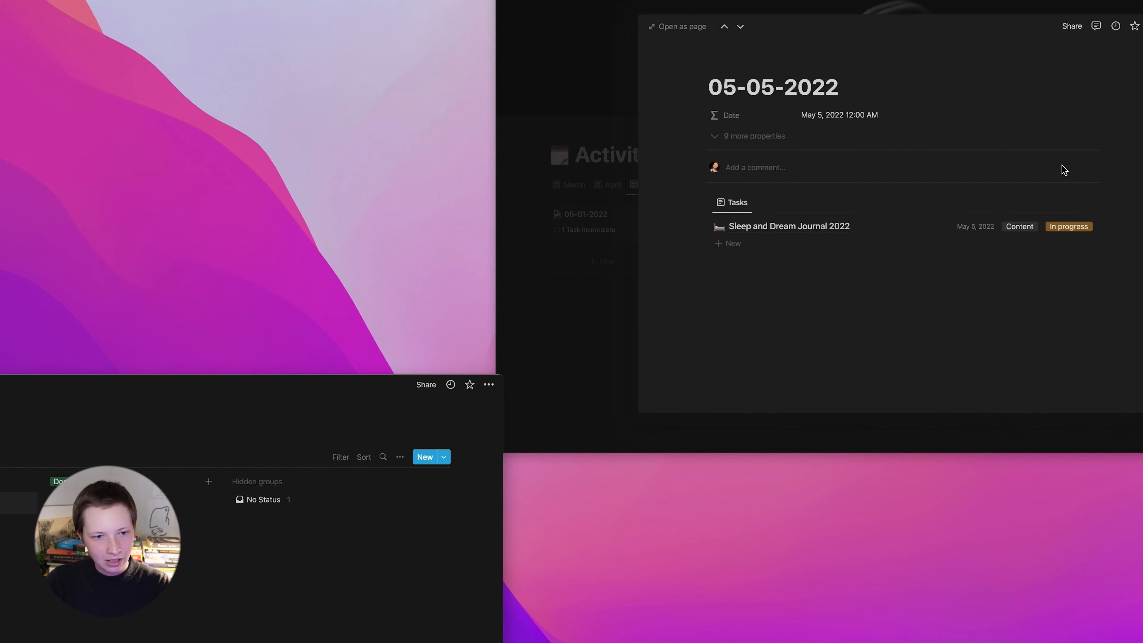
Search for the existing rocket-icon Task List database and open it to review its Pipeline board.
{"action": "key", "text": "super+p"}
{"action": "type", "text": "task list"}
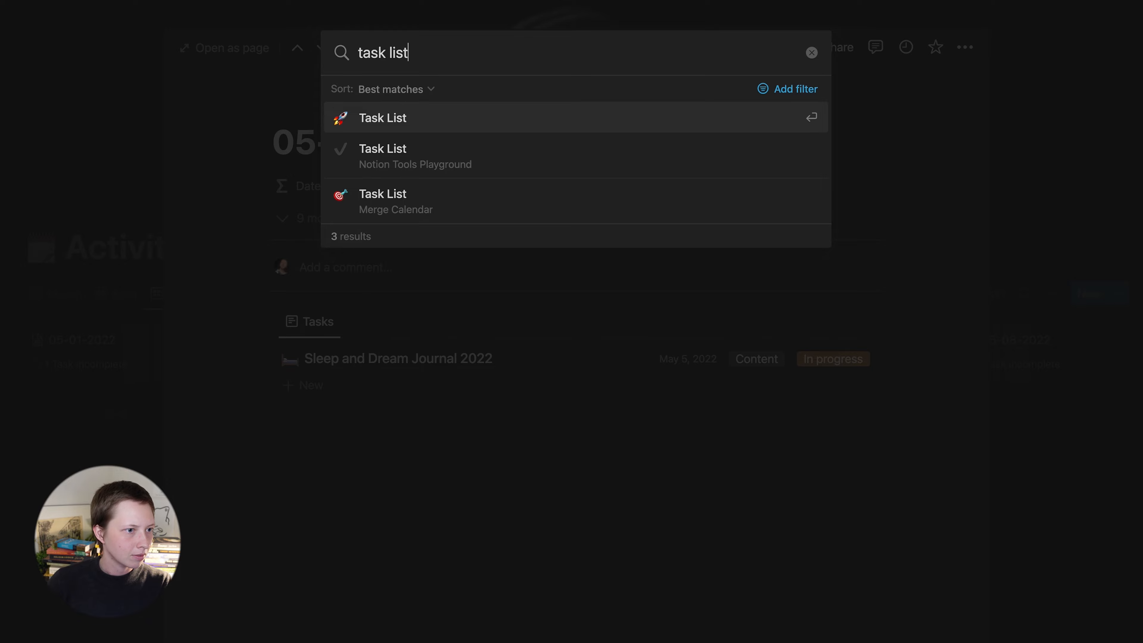
{"action": "key", "text": "Return"}
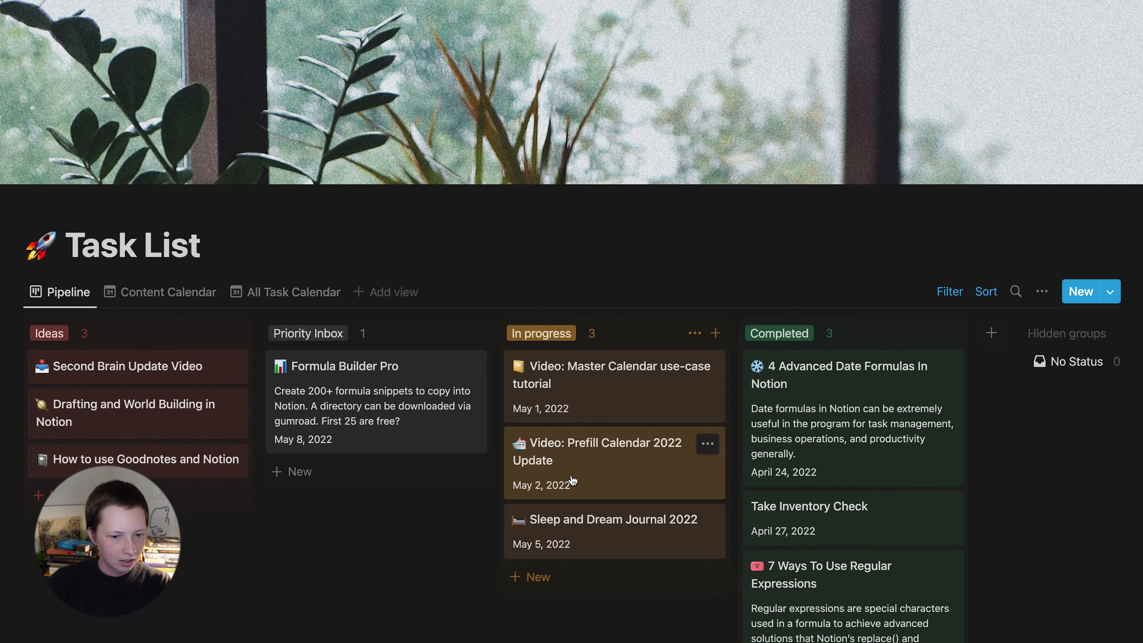
{"action": "scroll", "coordinate": [549, 486], "scroll_direction": "down", "scroll_amount": 2}
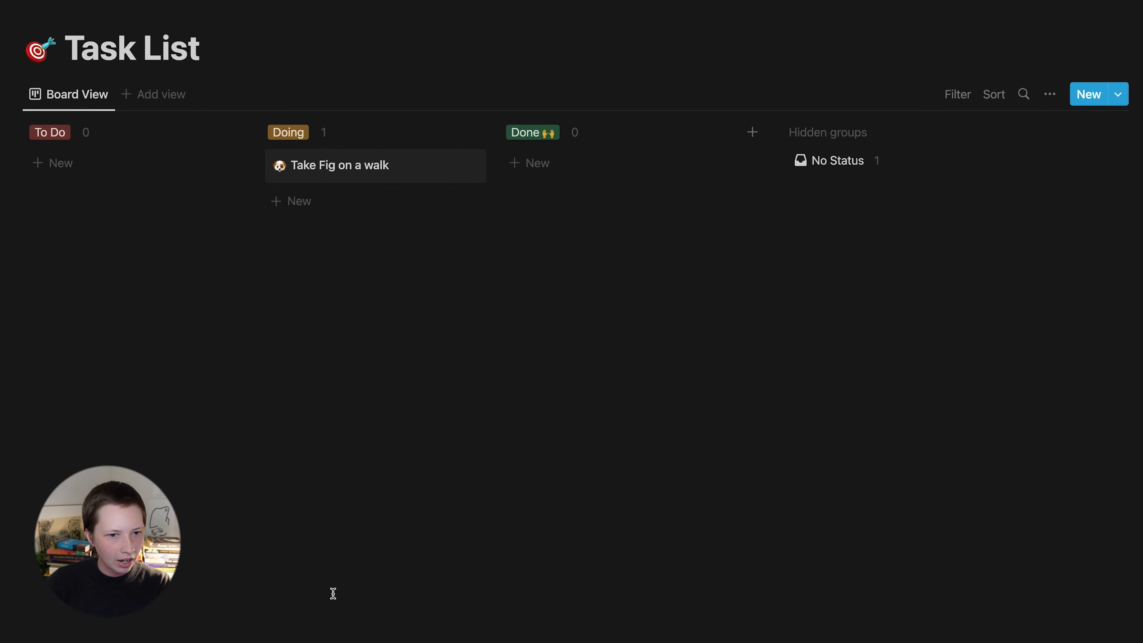
Turn on colored columns for the Board View of the Merge Calendar's Task List.
{"action": "left_click", "coordinate": [1021, 81]}
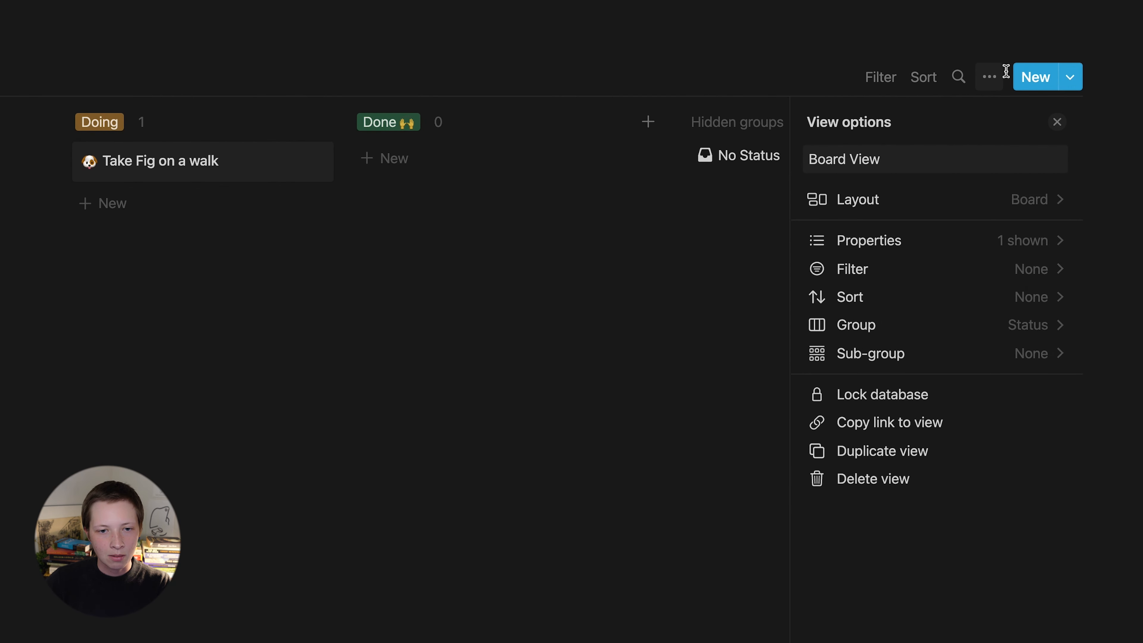
{"action": "left_click", "coordinate": [928, 206]}
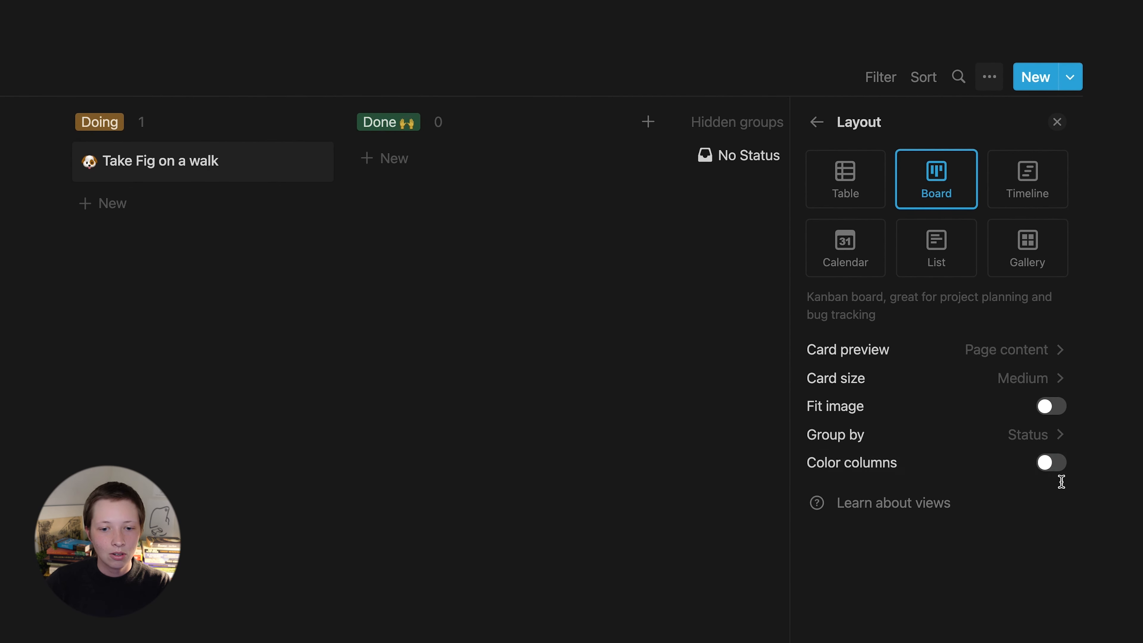
{"action": "left_click", "coordinate": [1049, 464]}
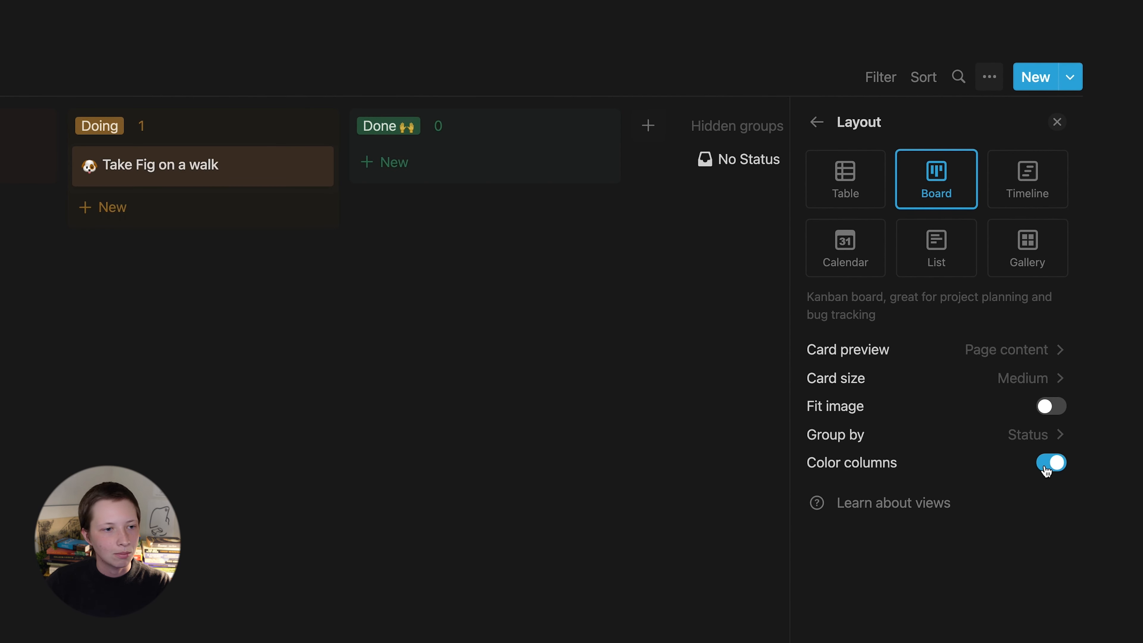
{"action": "left_click", "coordinate": [372, 463]}
Rename the Done status column of the board as "Completed".
{"action": "left_click", "coordinate": [381, 130]}
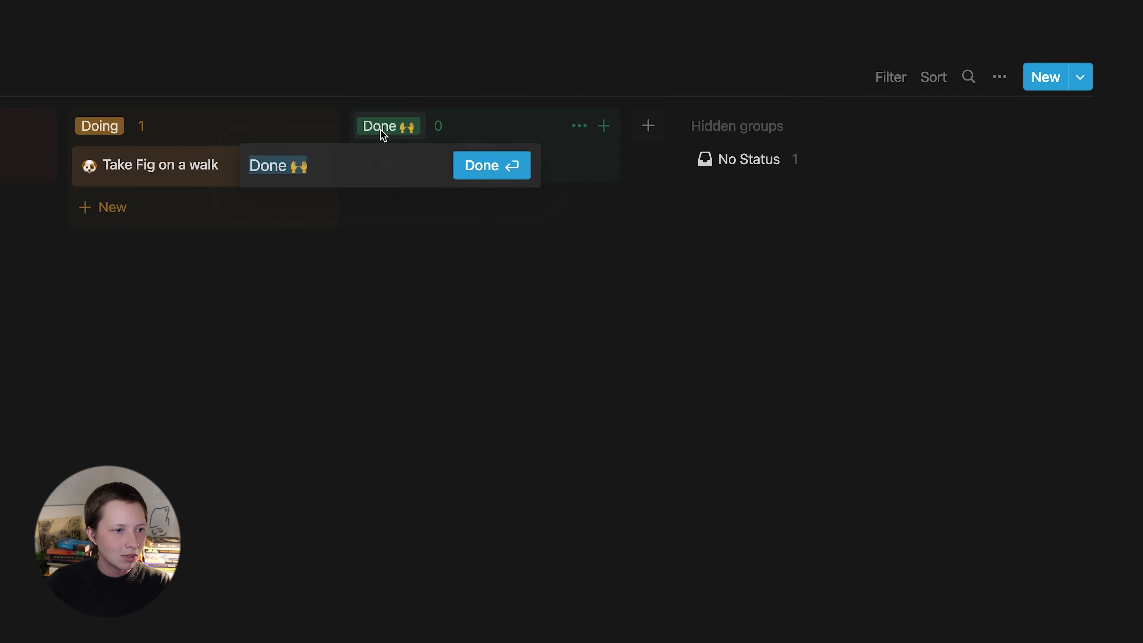
{"action": "type", "text": "Completed"}
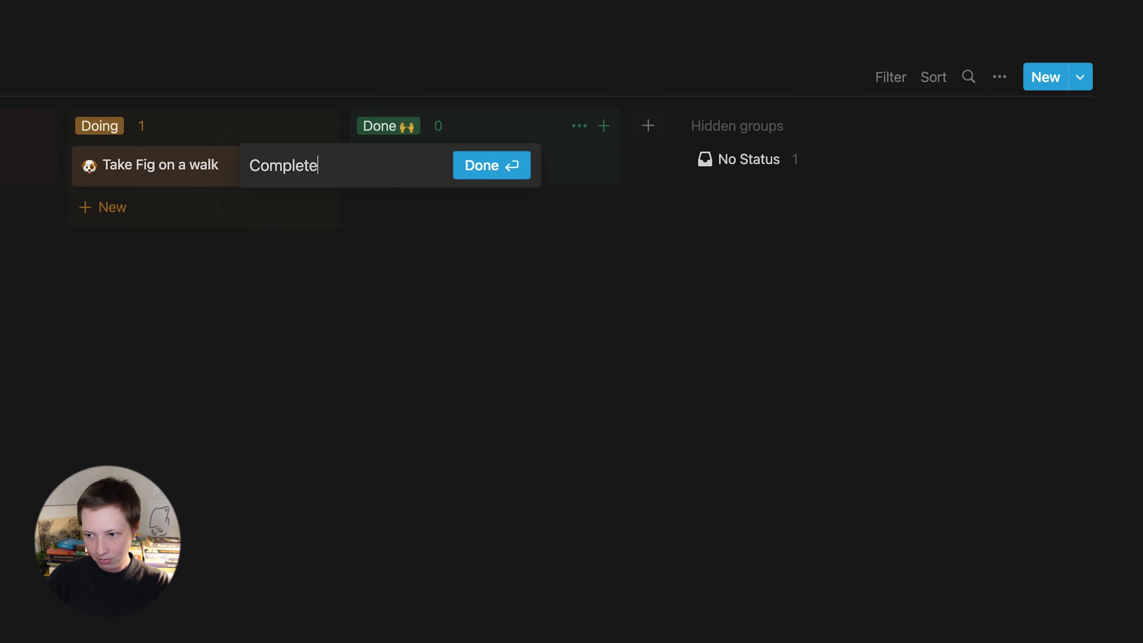
{"action": "key", "text": "Return"}
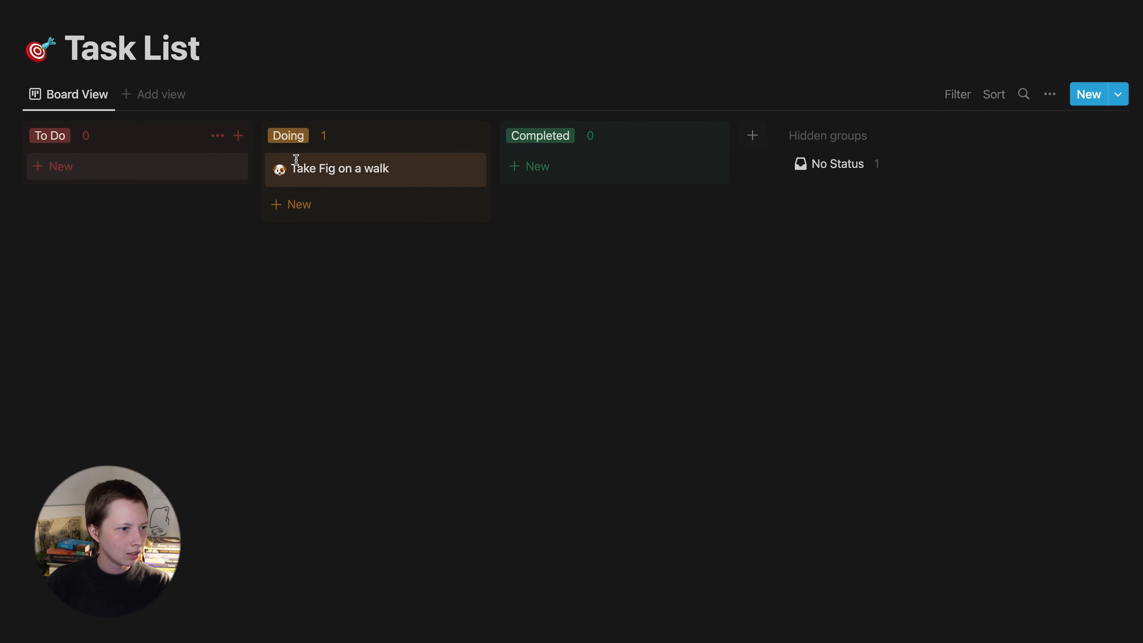
Open the "Take Fig on a walk" task and delete its Date Created property.
{"action": "left_click", "coordinate": [357, 171]}
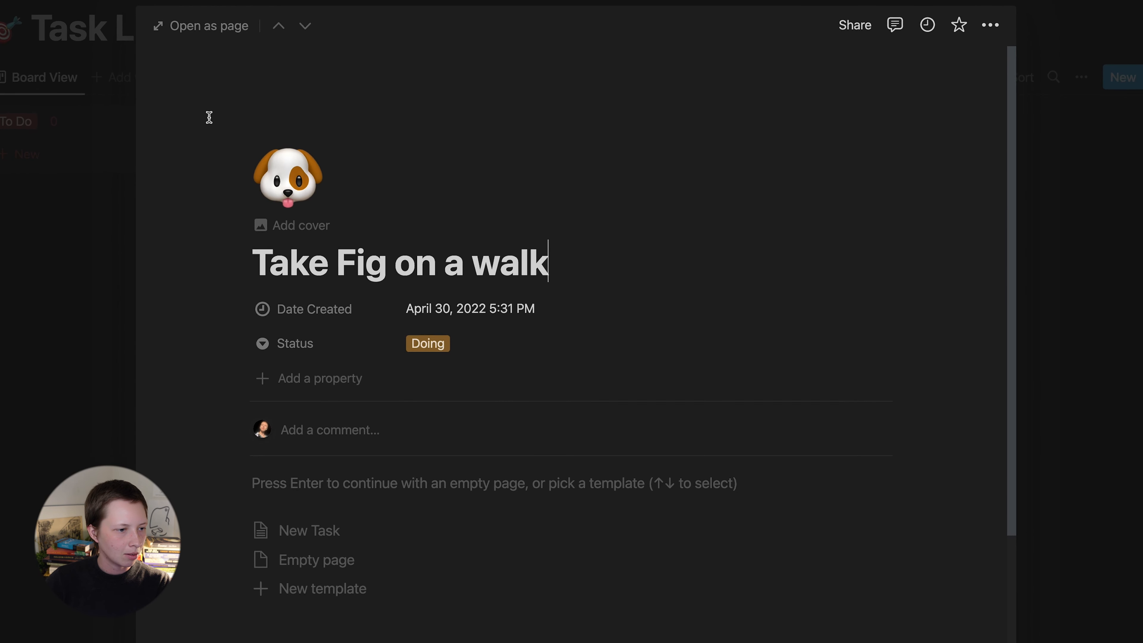
{"action": "left_click", "coordinate": [300, 310]}
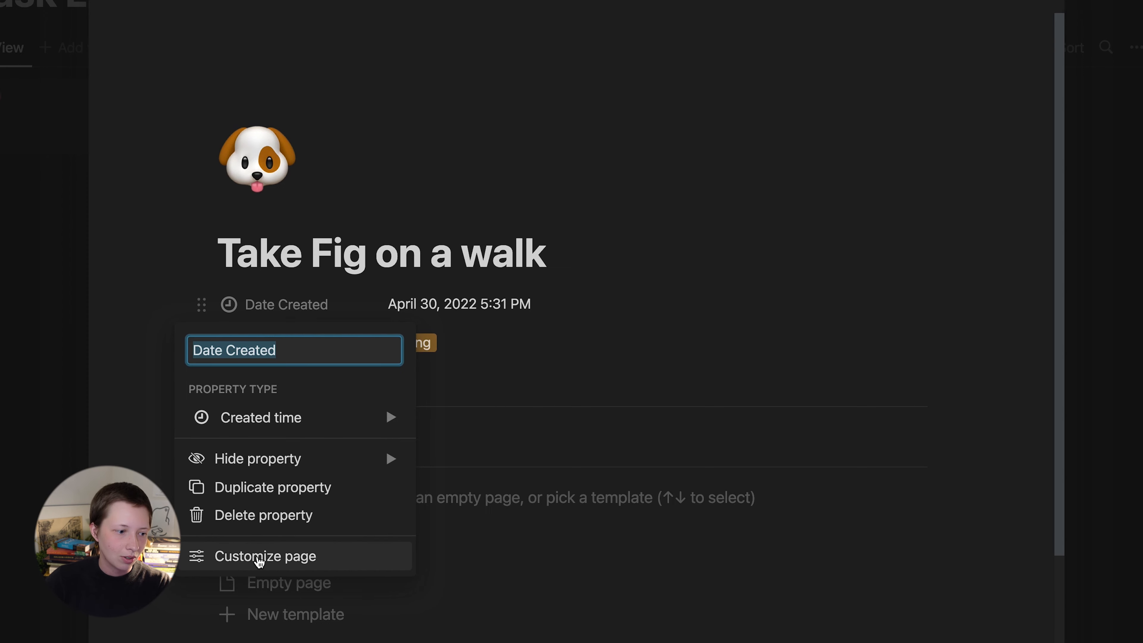
{"action": "left_click", "coordinate": [272, 516]}
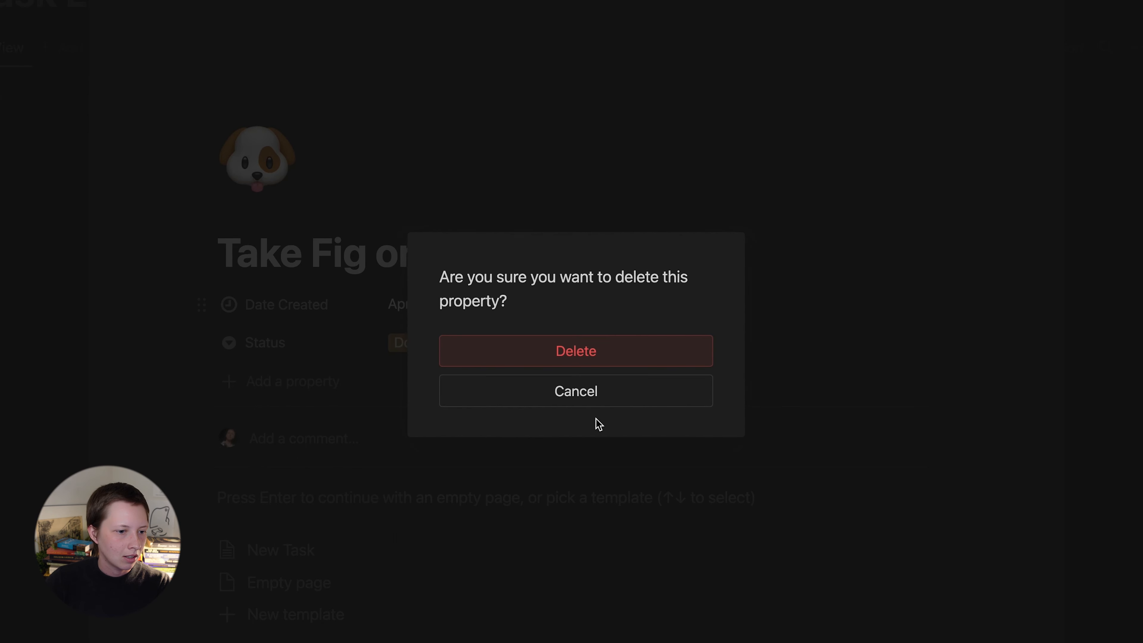
{"action": "left_click", "coordinate": [511, 358]}
{"action": "left_click", "coordinate": [419, 310]}
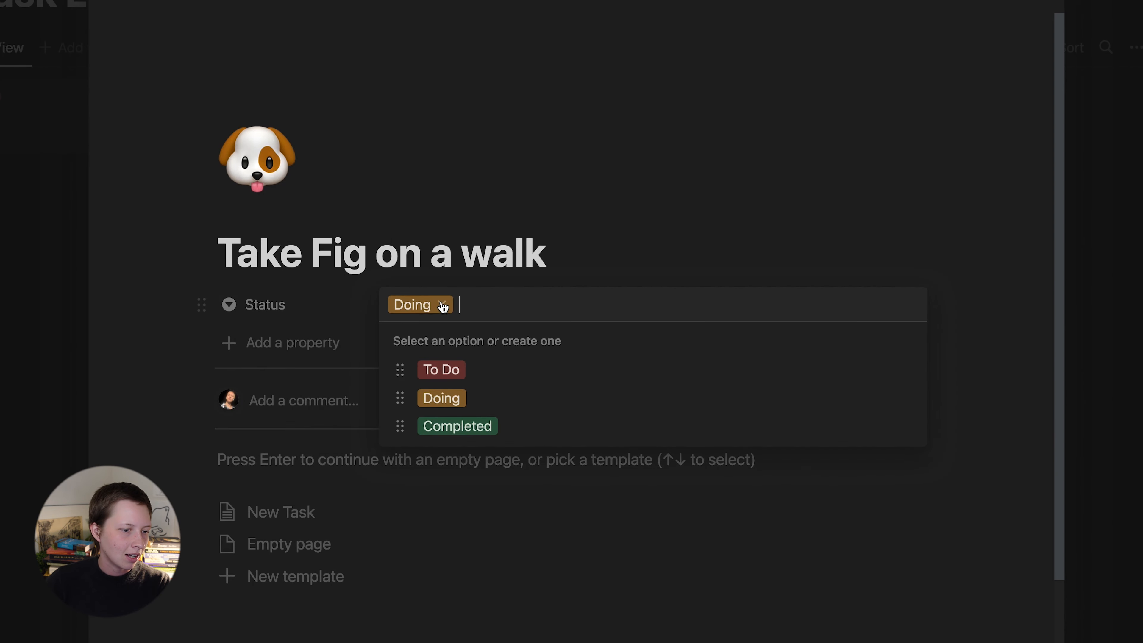
{"action": "left_click", "coordinate": [338, 304]}
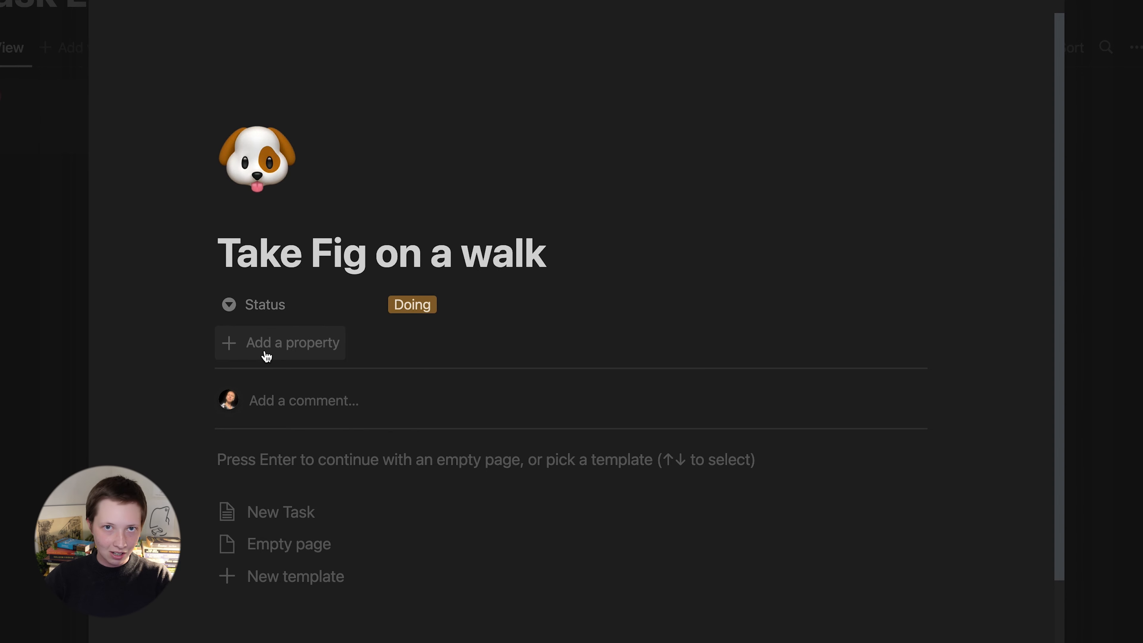
Add a property named "To Master Calendar" to the task and choose Relation as its type.
{"action": "left_click", "coordinate": [267, 356]}
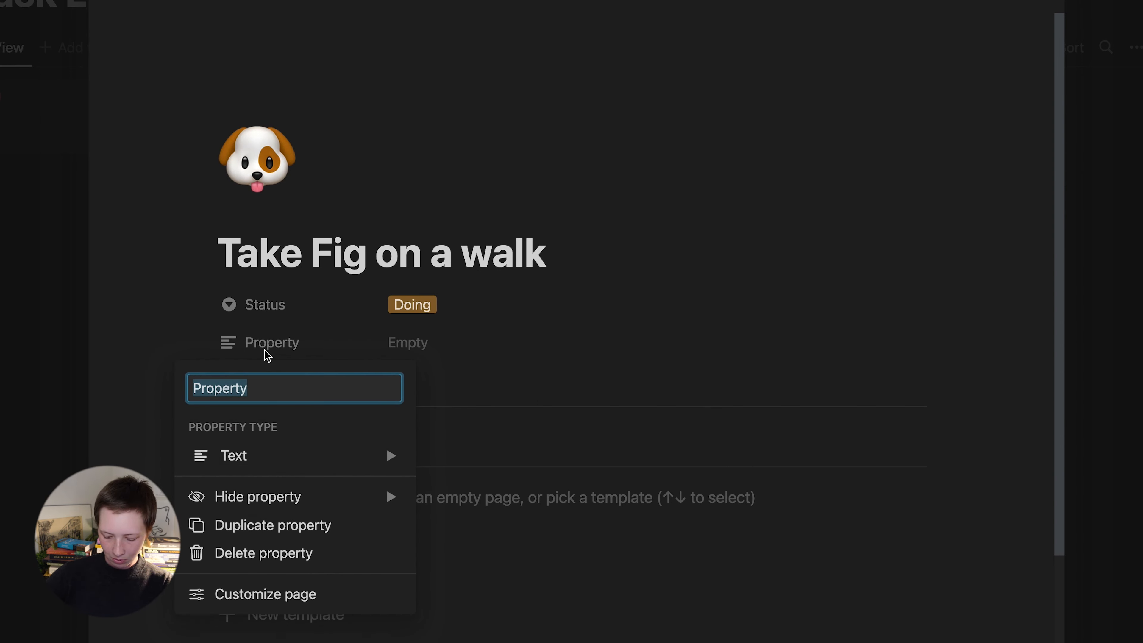
{"action": "type", "text": "To Ma"}
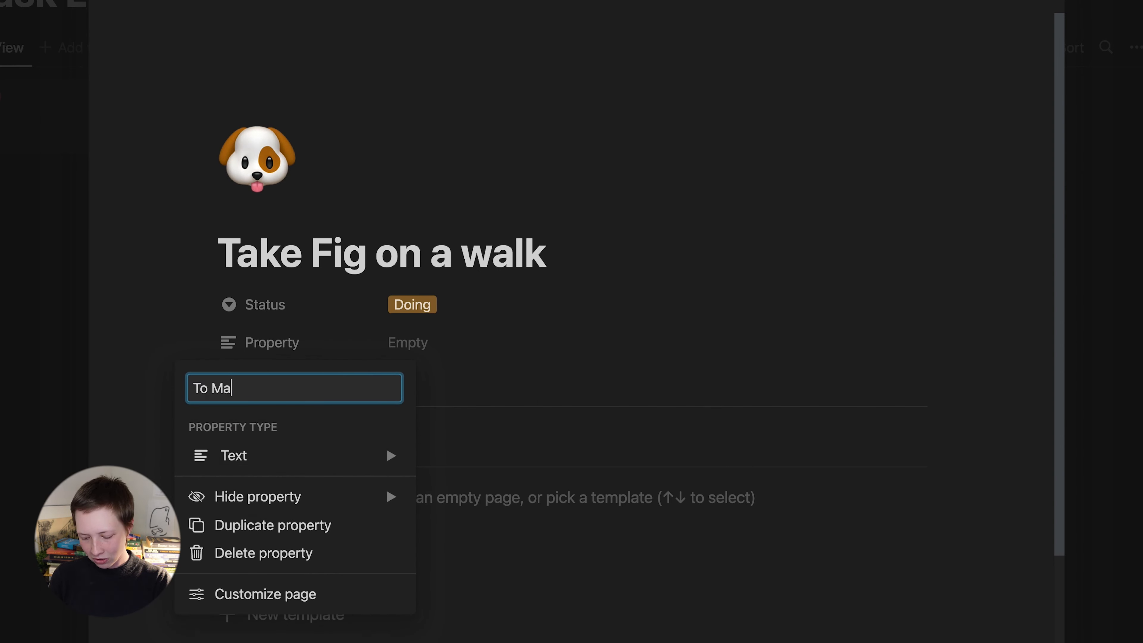
{"action": "type", "text": "ster Calenda"}
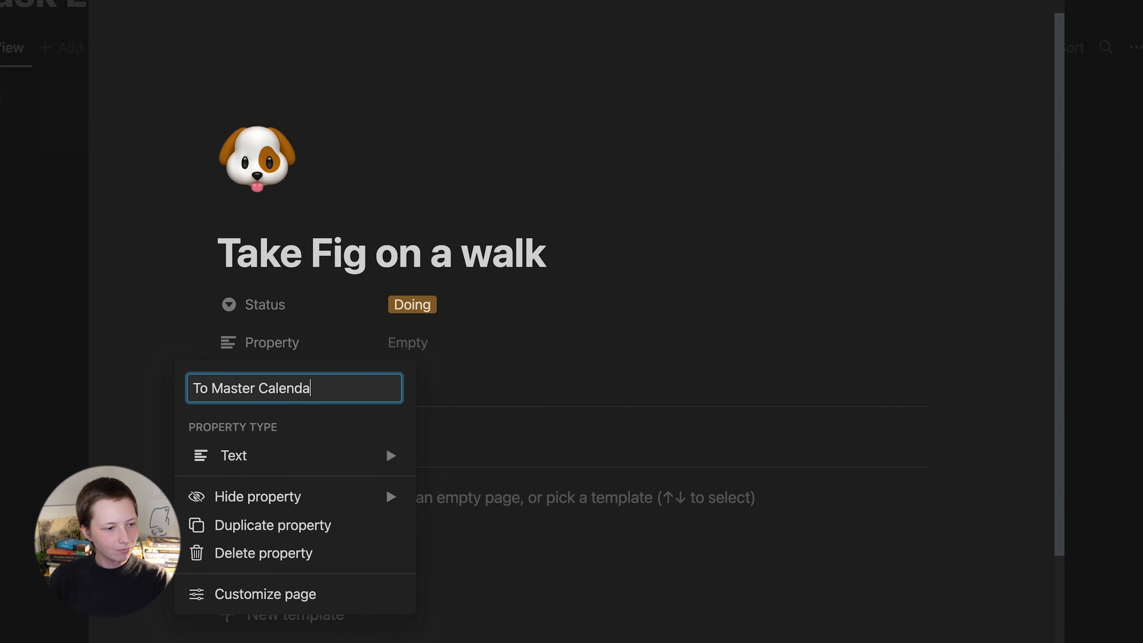
{"action": "type", "text": "r"}
{"action": "left_click", "coordinate": [352, 466]}
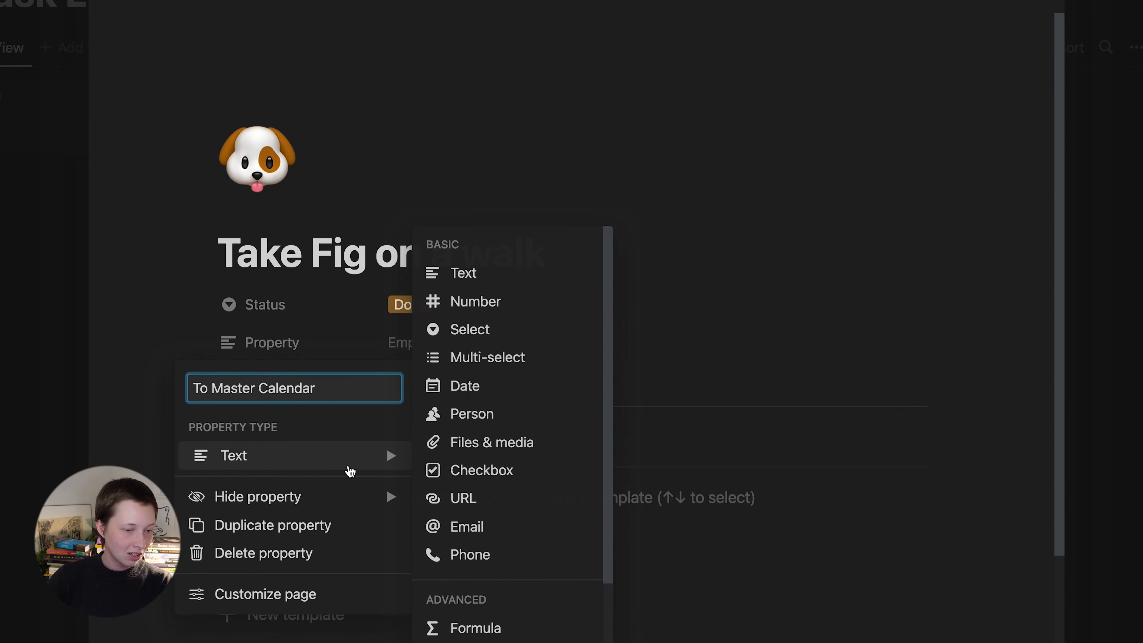
{"action": "scroll", "coordinate": [574, 409], "scroll_direction": "down", "scroll_amount": 5}
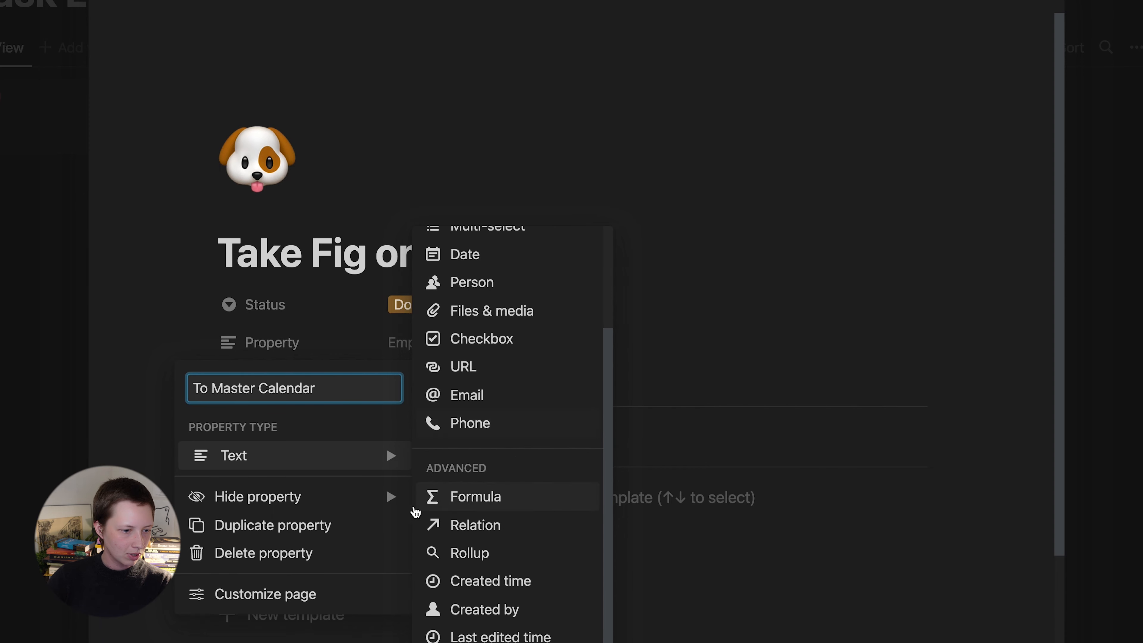
{"action": "mouse_move", "coordinate": [392, 455]}
{"action": "scroll", "coordinate": [495, 563], "scroll_direction": "down", "scroll_amount": 3}
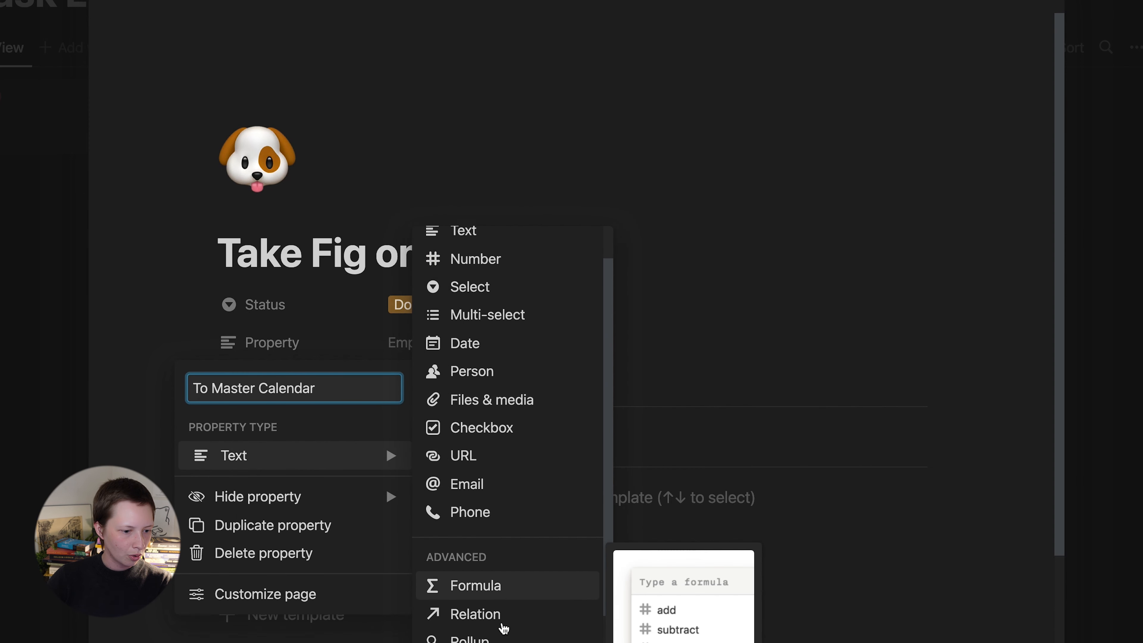
{"action": "left_click", "coordinate": [476, 528]}
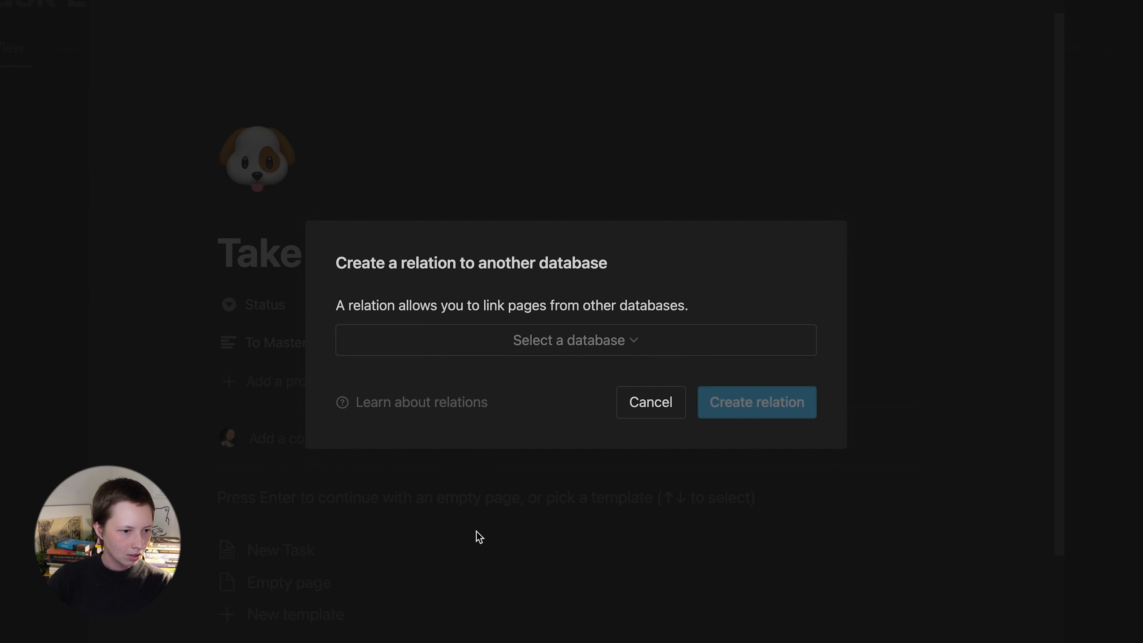
Select The Activity Log as the related database and create the relation.
{"action": "left_click", "coordinate": [447, 340]}
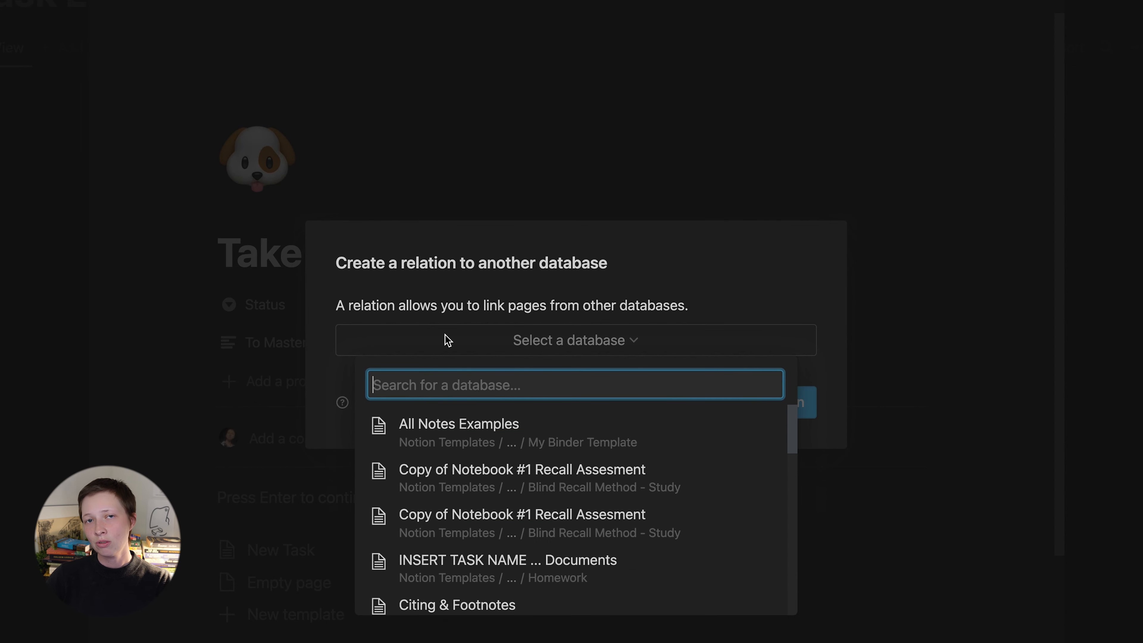
{"action": "type", "text": "The "}
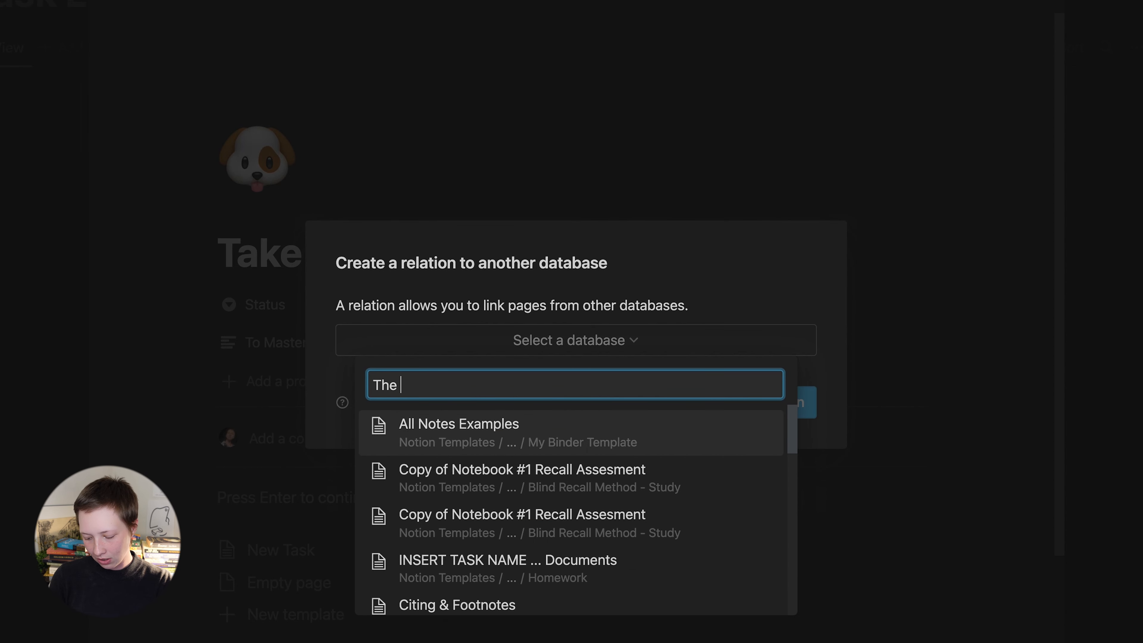
{"action": "type", "text": "Activity"}
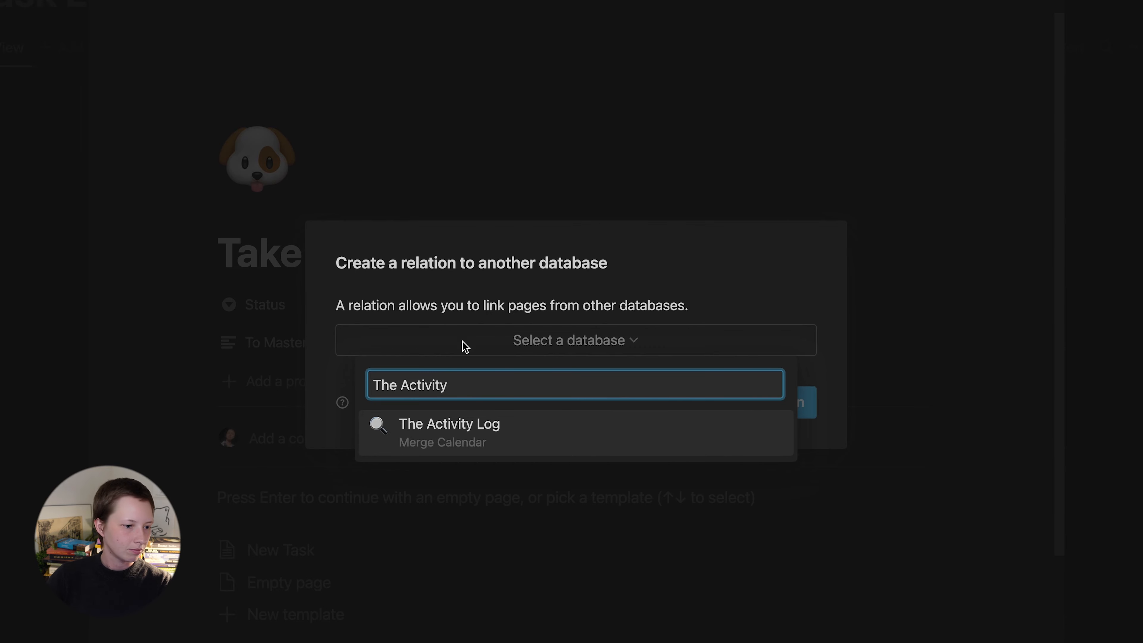
{"action": "left_click", "coordinate": [468, 448]}
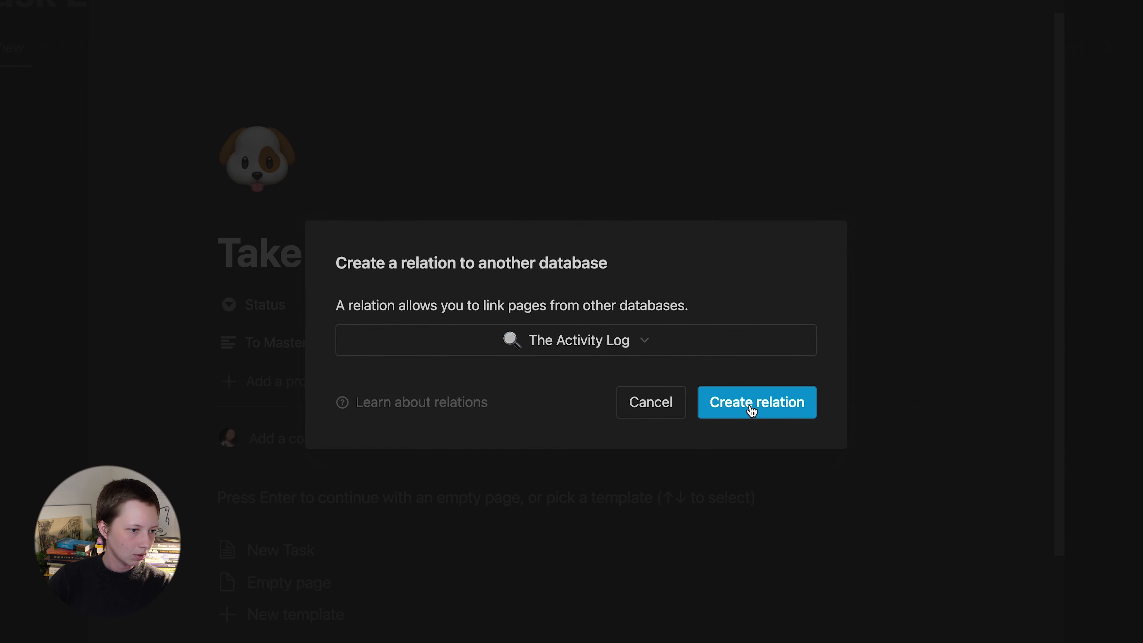
{"action": "left_click", "coordinate": [752, 402]}
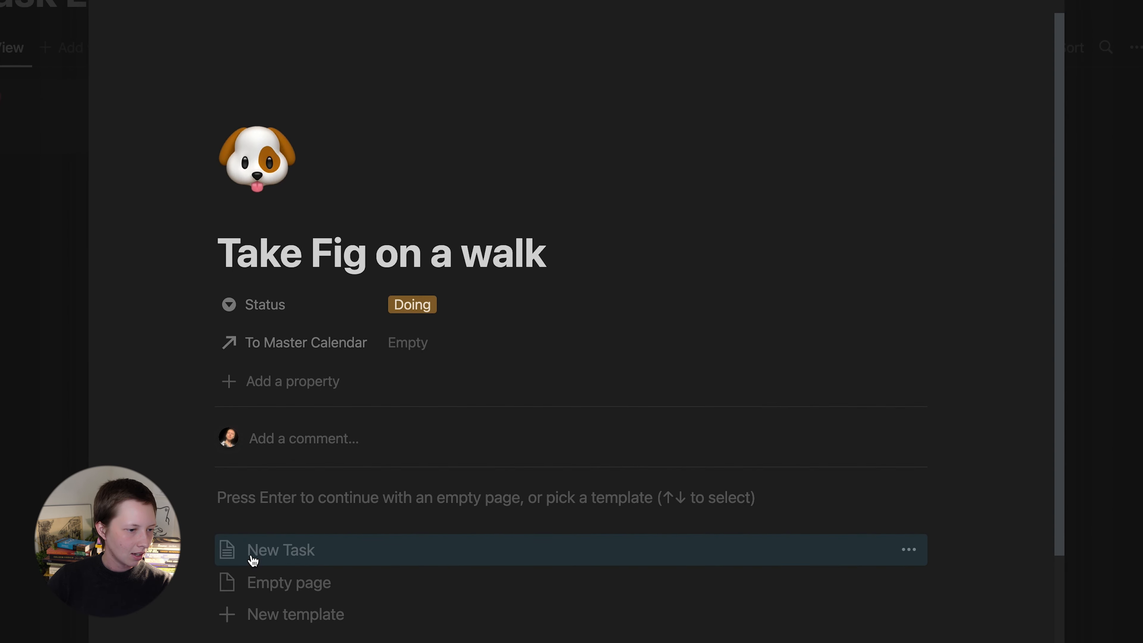
Add a Date property named "Due Date", place it above To Master Calendar, and close the task.
{"action": "left_click", "coordinate": [267, 391]}
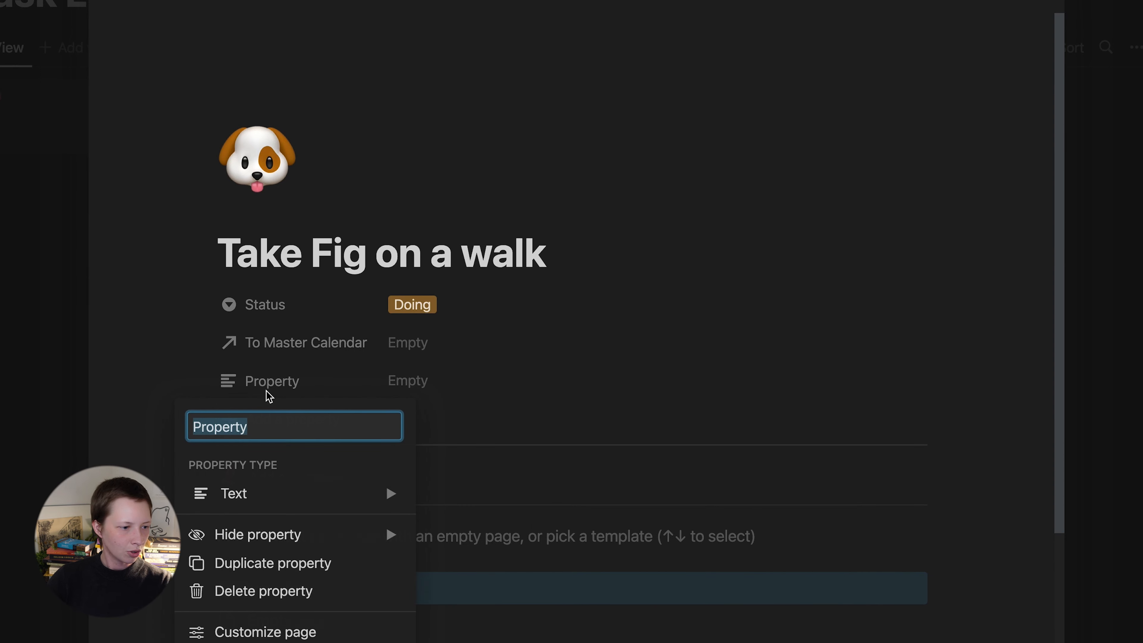
{"action": "type", "text": "Due Date"}
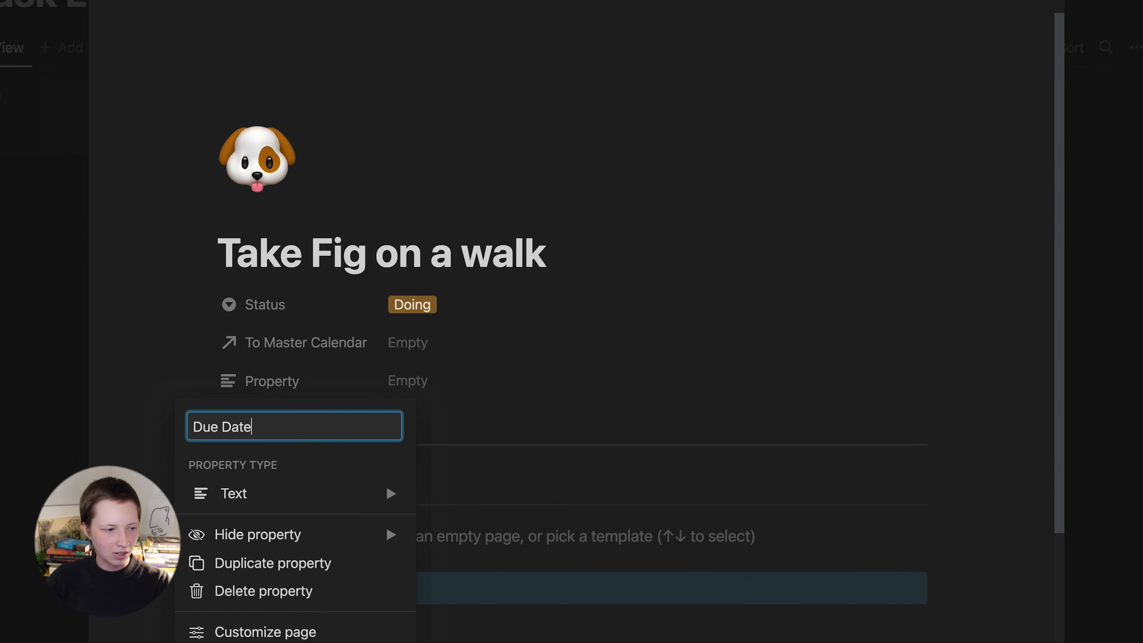
{"action": "left_click", "coordinate": [305, 486]}
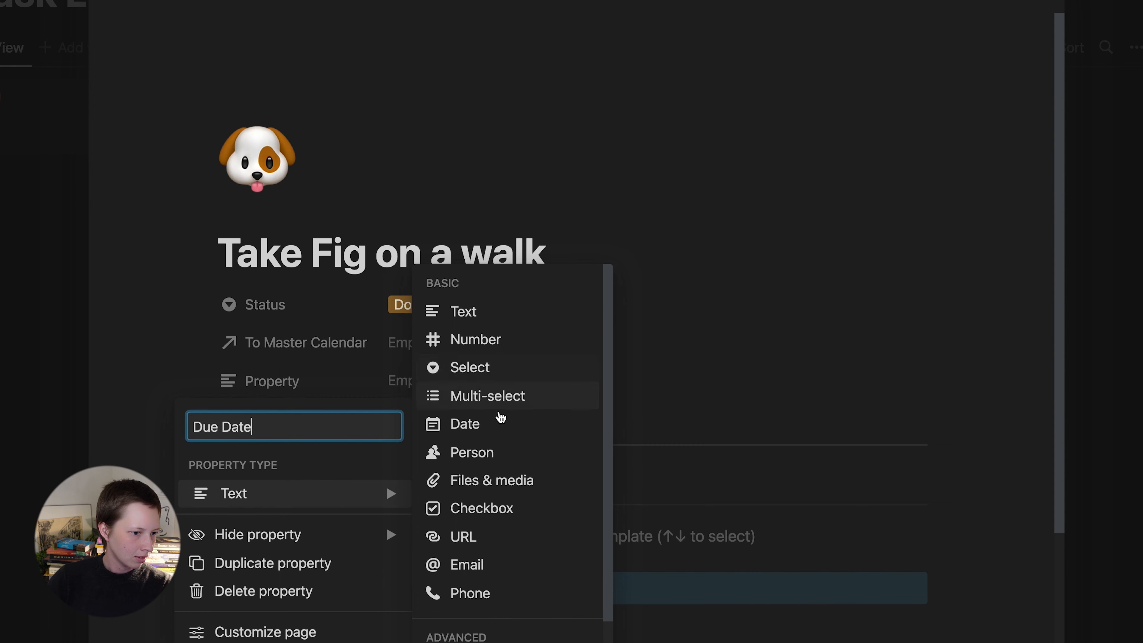
{"action": "left_click", "coordinate": [491, 438]}
{"action": "left_click_drag", "start_coordinate": [285, 379], "coordinate": [303, 337]}
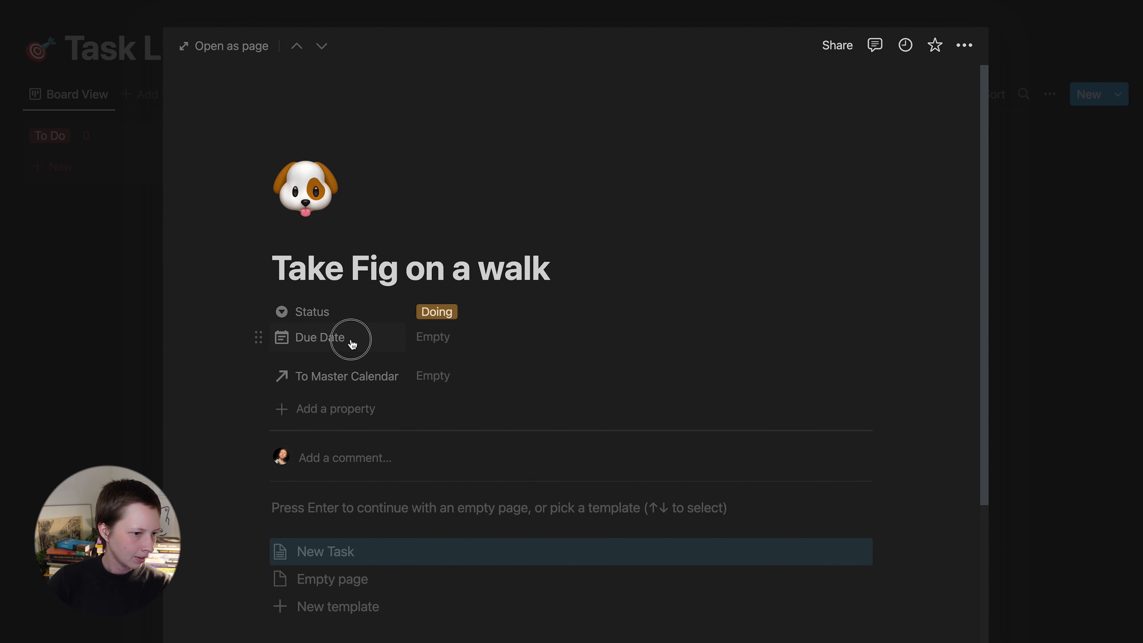
{"action": "key", "text": "Escape"}
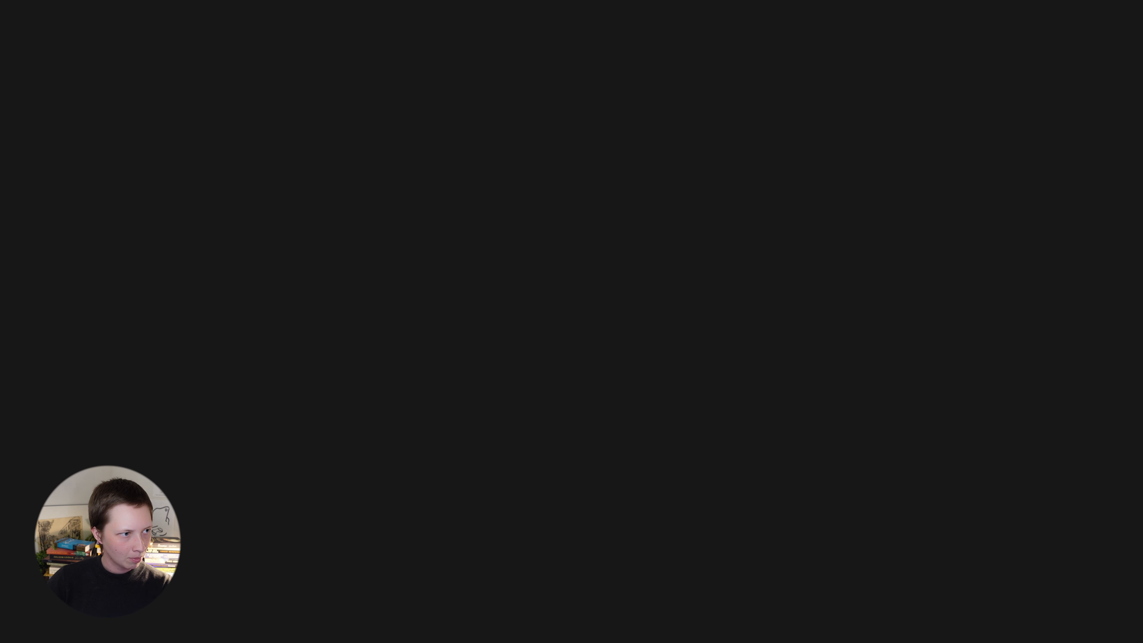
Insert a new sub-page below Task List on the Merge Calendar page.
{"action": "left_click", "coordinate": [319, 230]}
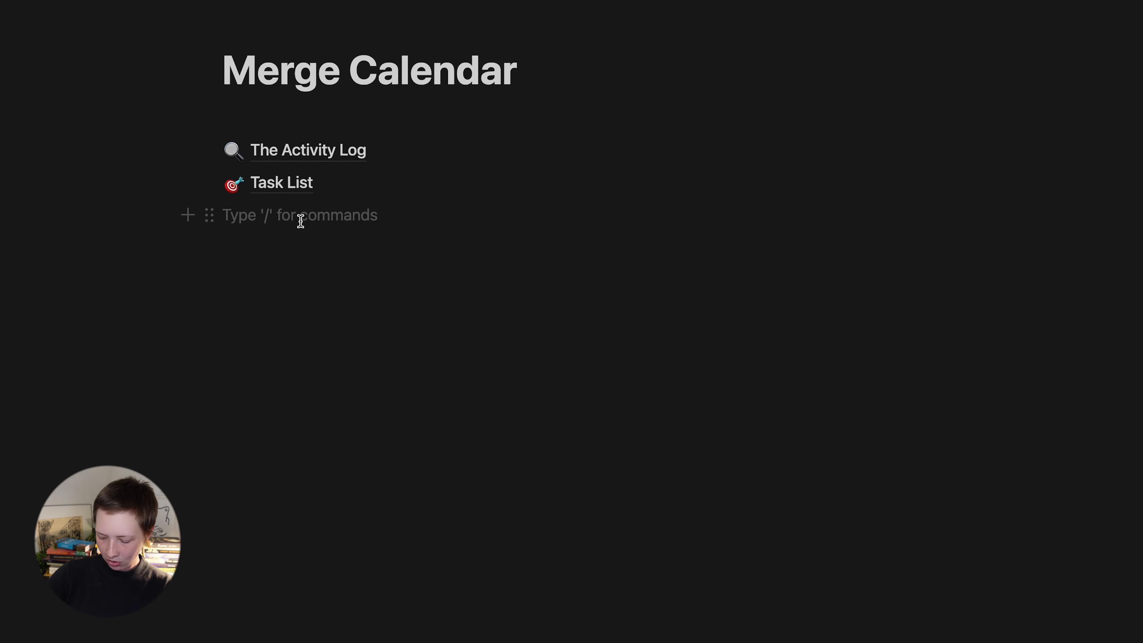
{"action": "type", "text": "/"}
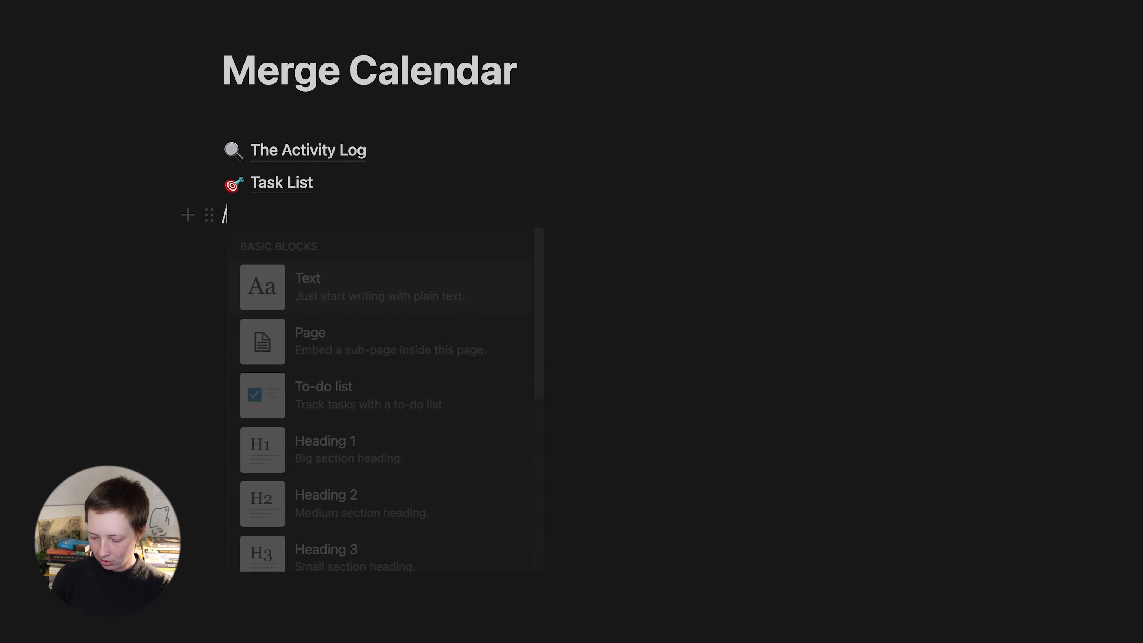
{"action": "type", "text": "page"}
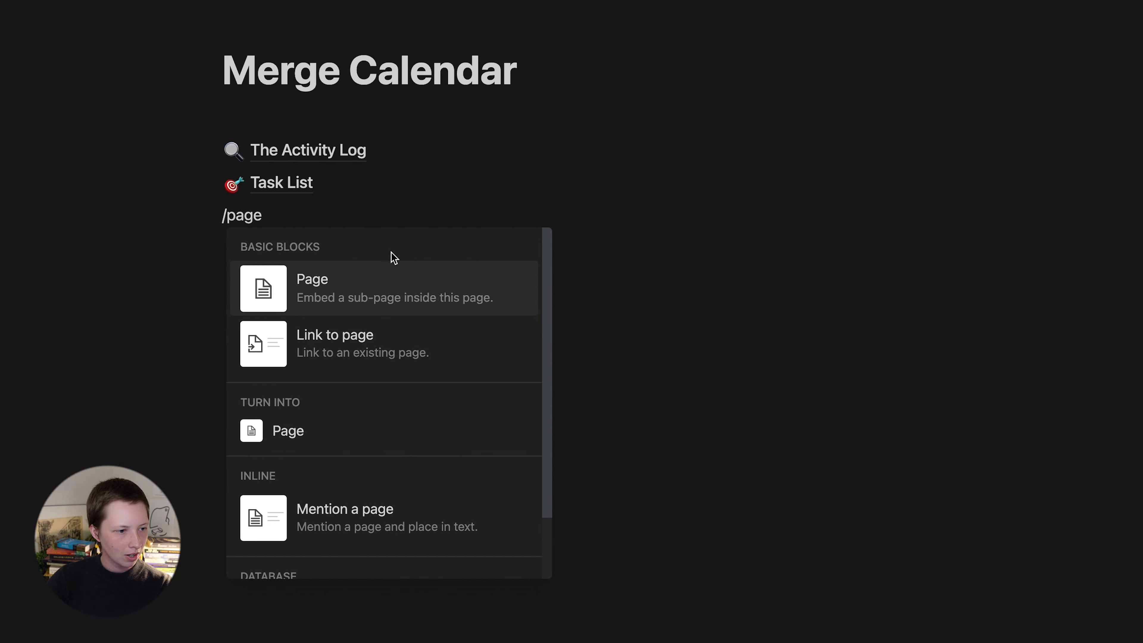
{"action": "left_click", "coordinate": [352, 295]}
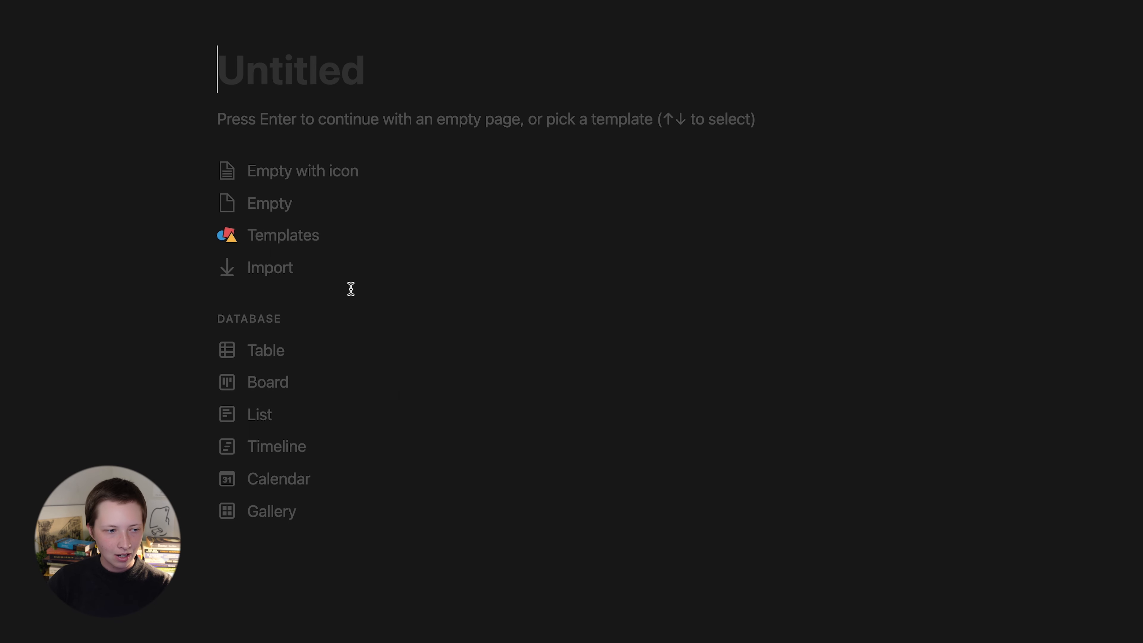
Build the new page from the Simple Notebook template in the Personal category.
{"action": "left_click", "coordinate": [371, 236]}
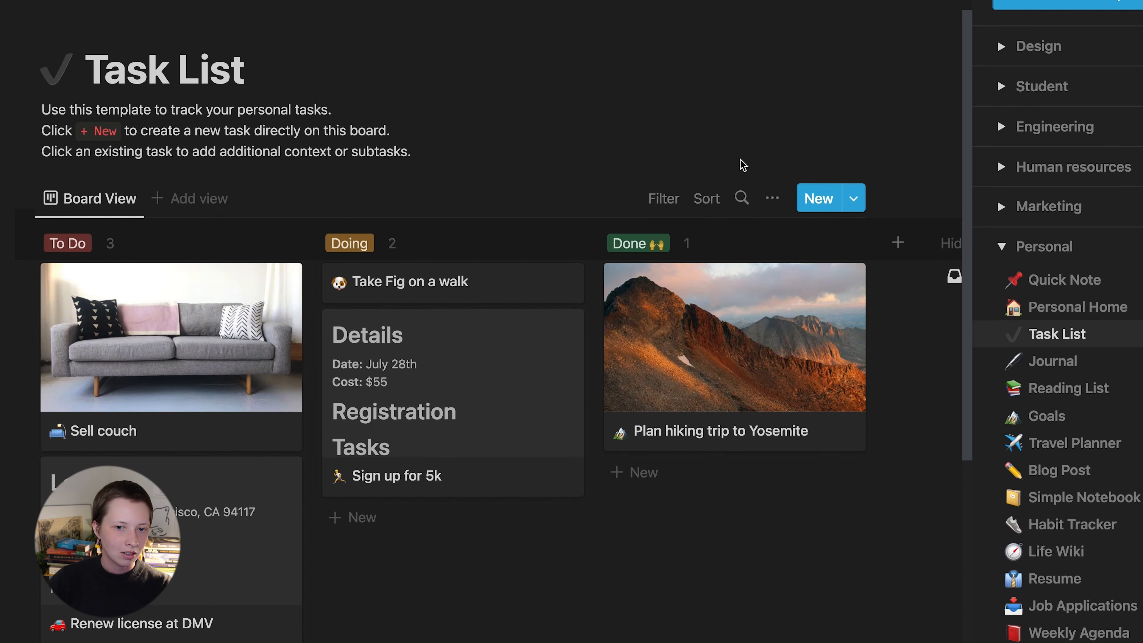
{"action": "left_click", "coordinate": [987, 252]}
{"action": "left_click", "coordinate": [987, 252]}
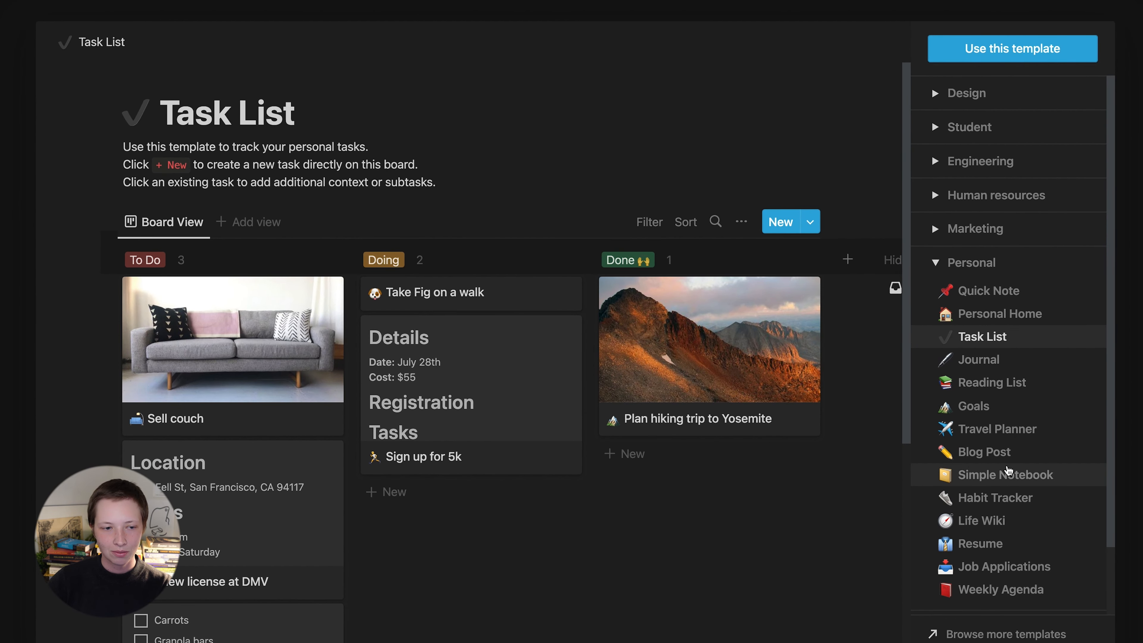
{"action": "left_click", "coordinate": [1007, 474]}
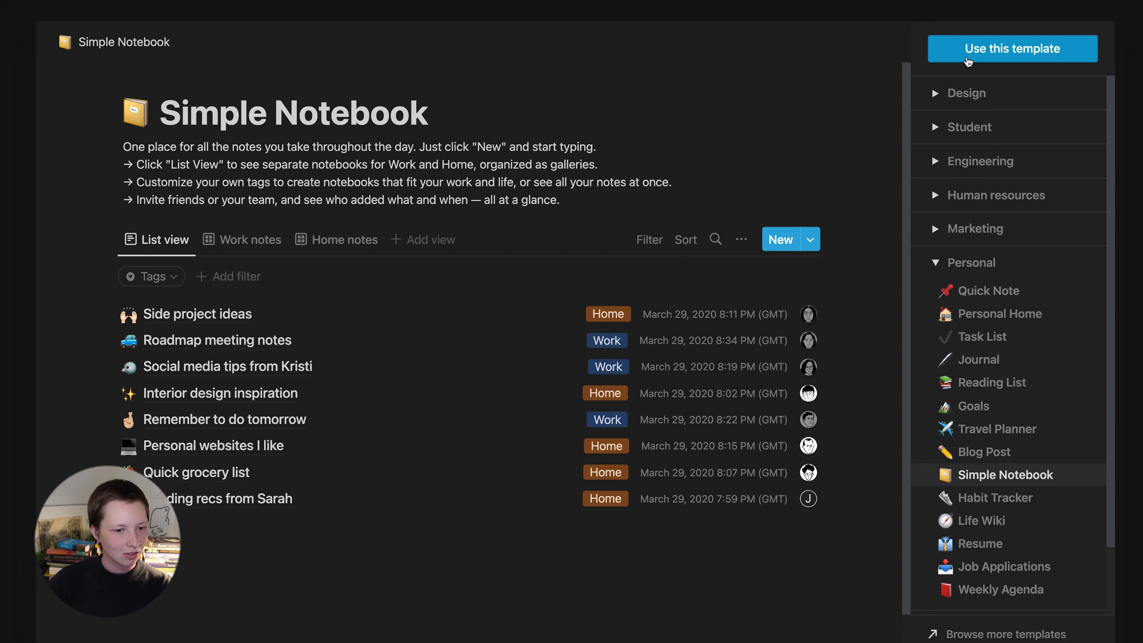
{"action": "left_click", "coordinate": [968, 61]}
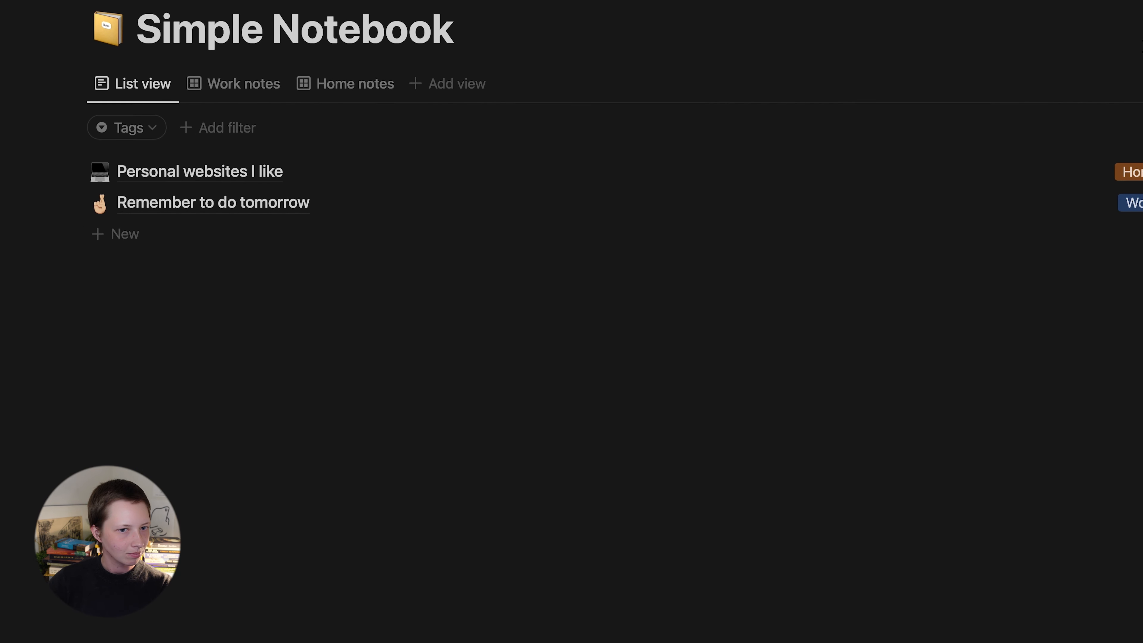
Delete the Tags filter from the Simple Notebook's List view, check the Work notes view, and return to List view.
{"action": "left_click", "coordinate": [149, 127]}
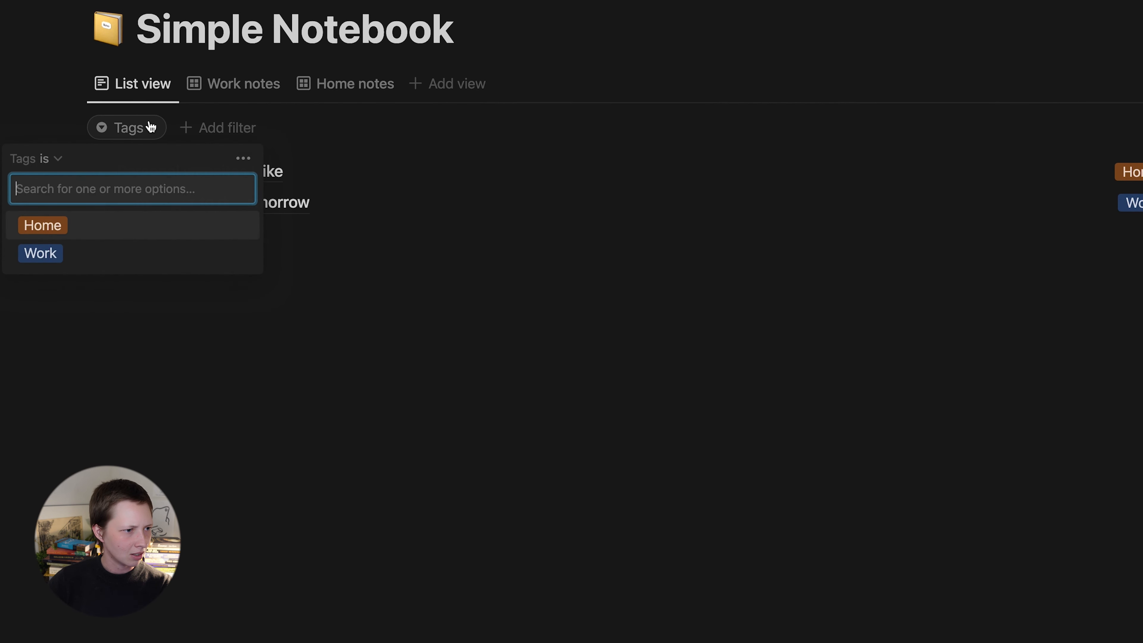
{"action": "left_click", "coordinate": [243, 159]}
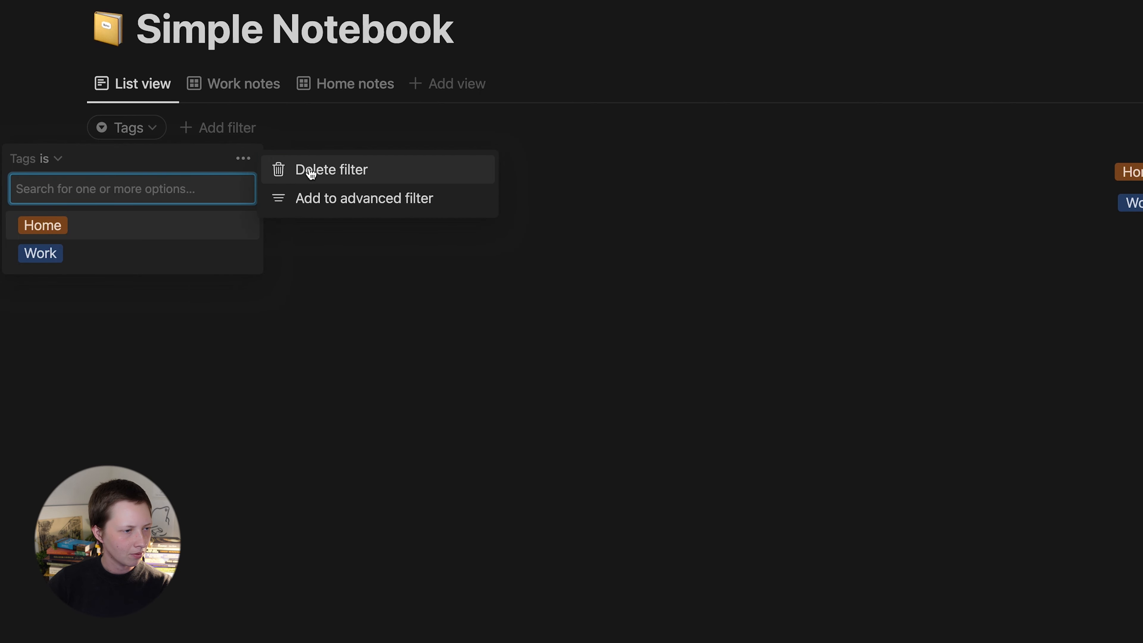
{"action": "left_click", "coordinate": [309, 170]}
{"action": "left_click", "coordinate": [1114, 87]}
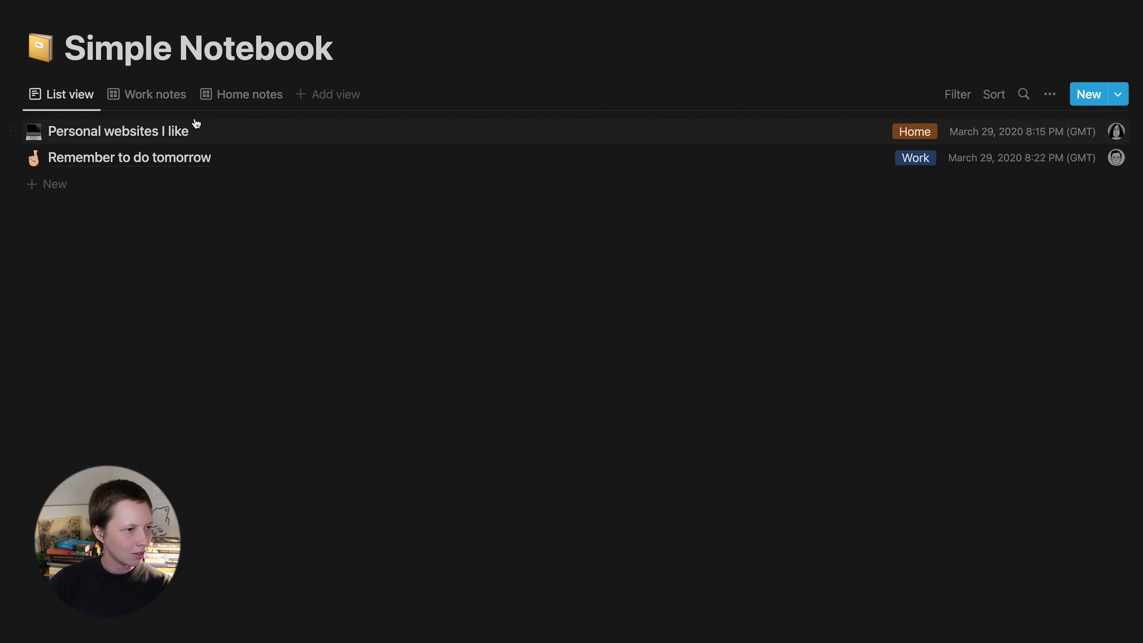
{"action": "left_click", "coordinate": [156, 95]}
{"action": "left_click", "coordinate": [71, 95]}
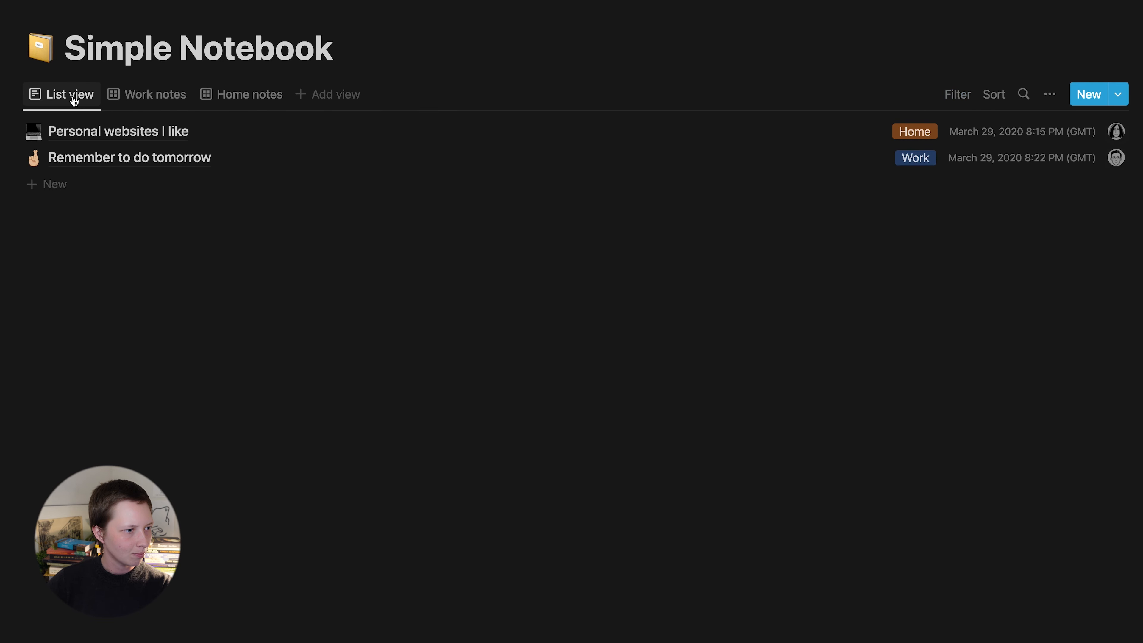
Open the "Personal websites I like" note and add a property named "Added" with the Relation type.
{"action": "left_click", "coordinate": [122, 140]}
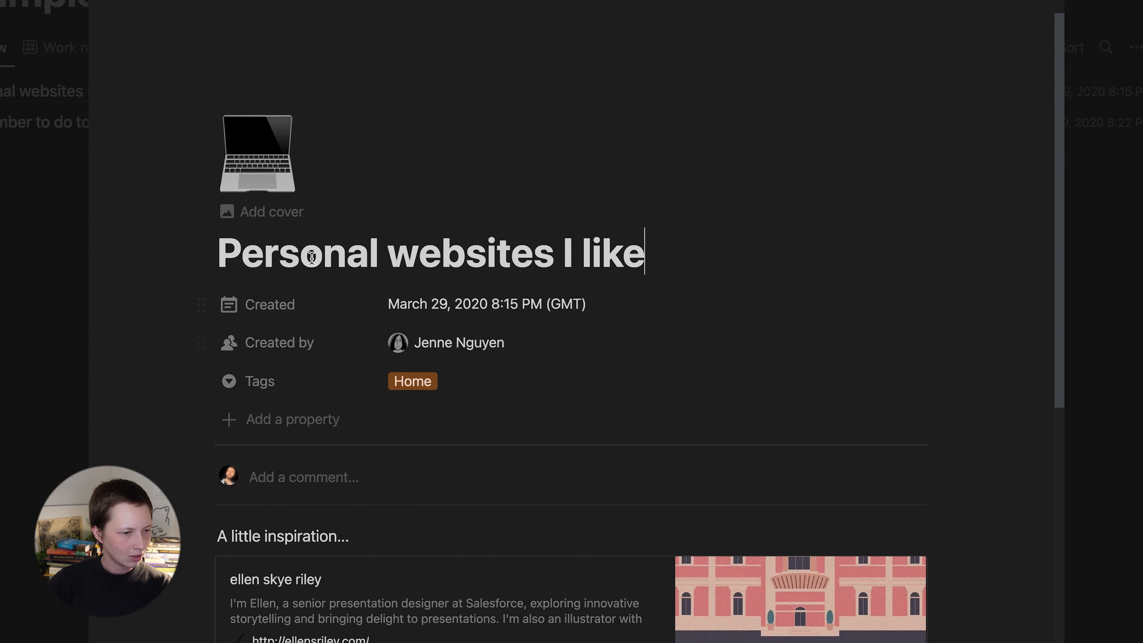
{"action": "scroll", "coordinate": [312, 257], "scroll_direction": "down", "scroll_amount": 5}
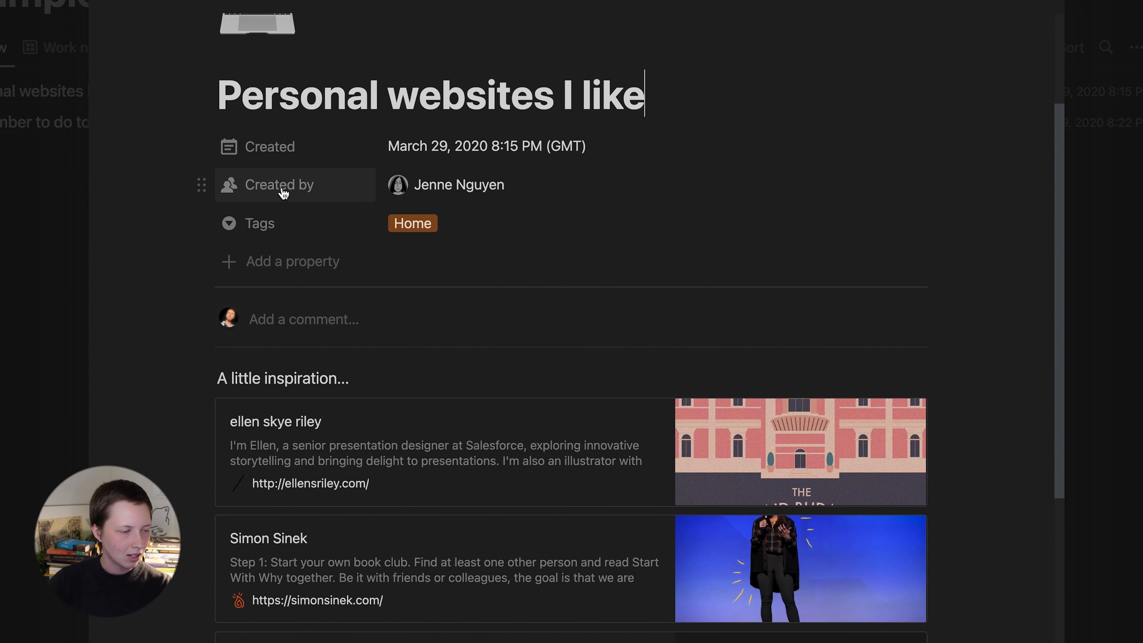
{"action": "left_click", "coordinate": [282, 268]}
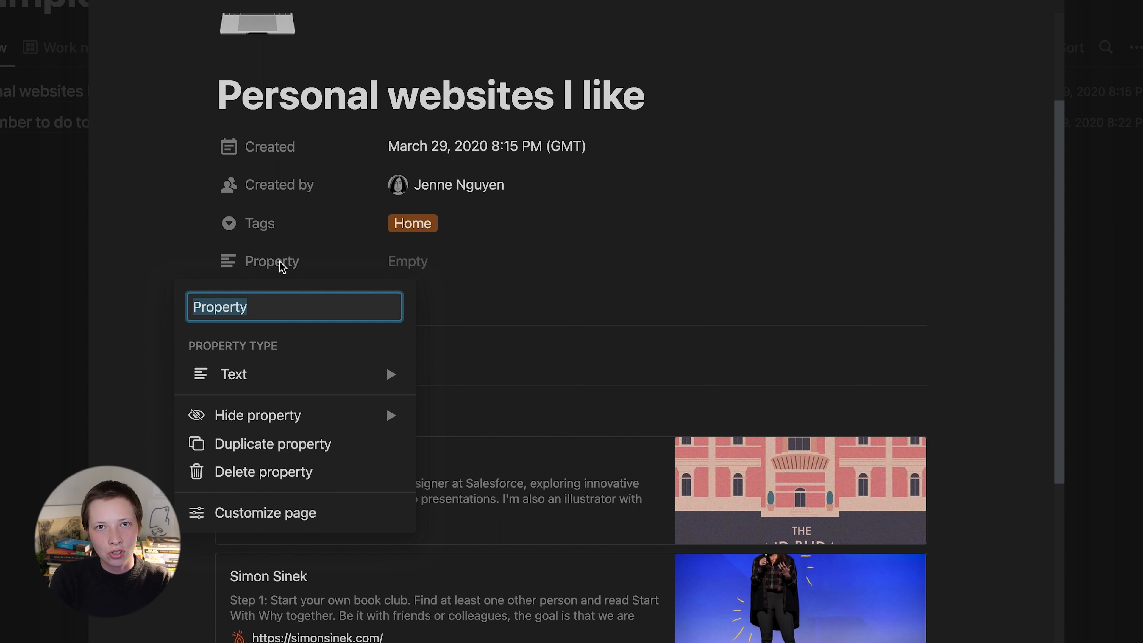
{"action": "type", "text": "Added"}
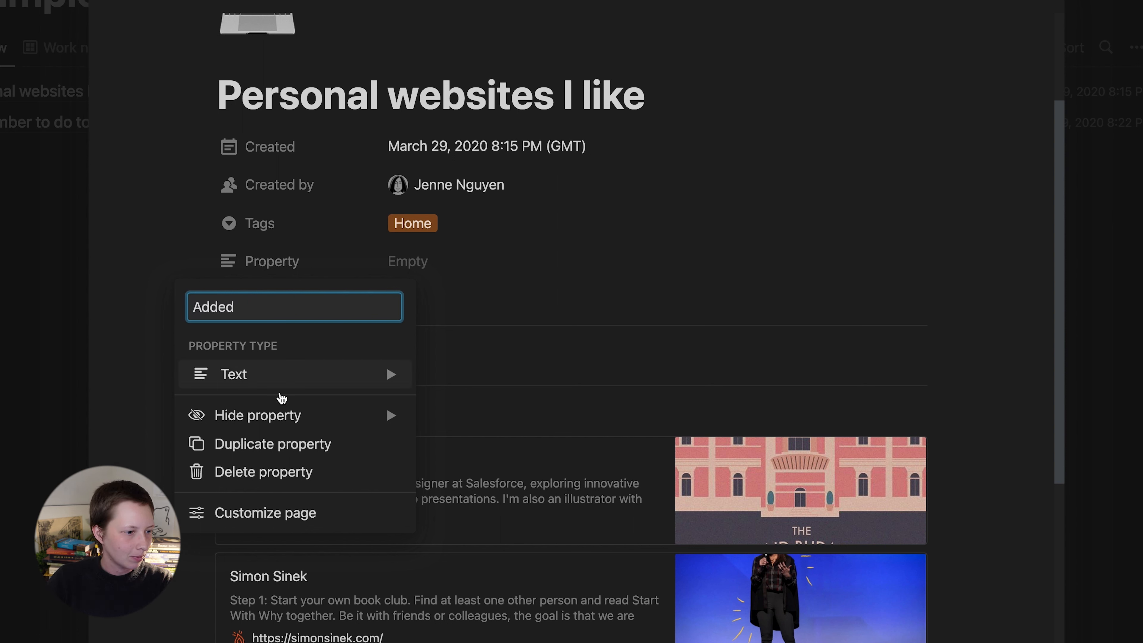
{"action": "mouse_move", "coordinate": [289, 375]}
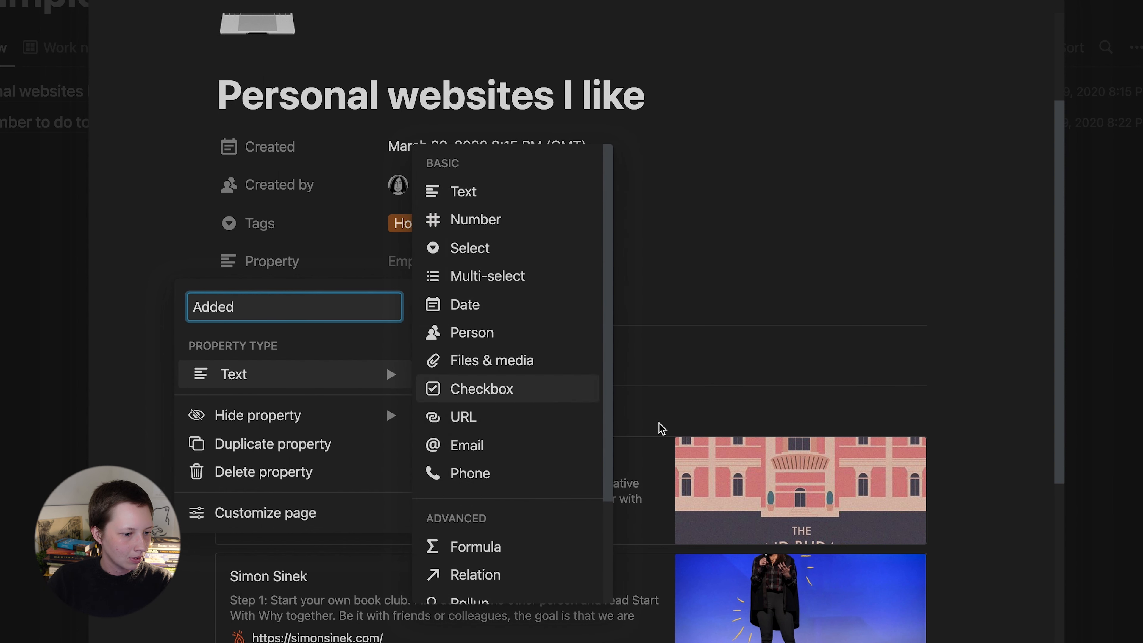
{"action": "left_click", "coordinate": [492, 575]}
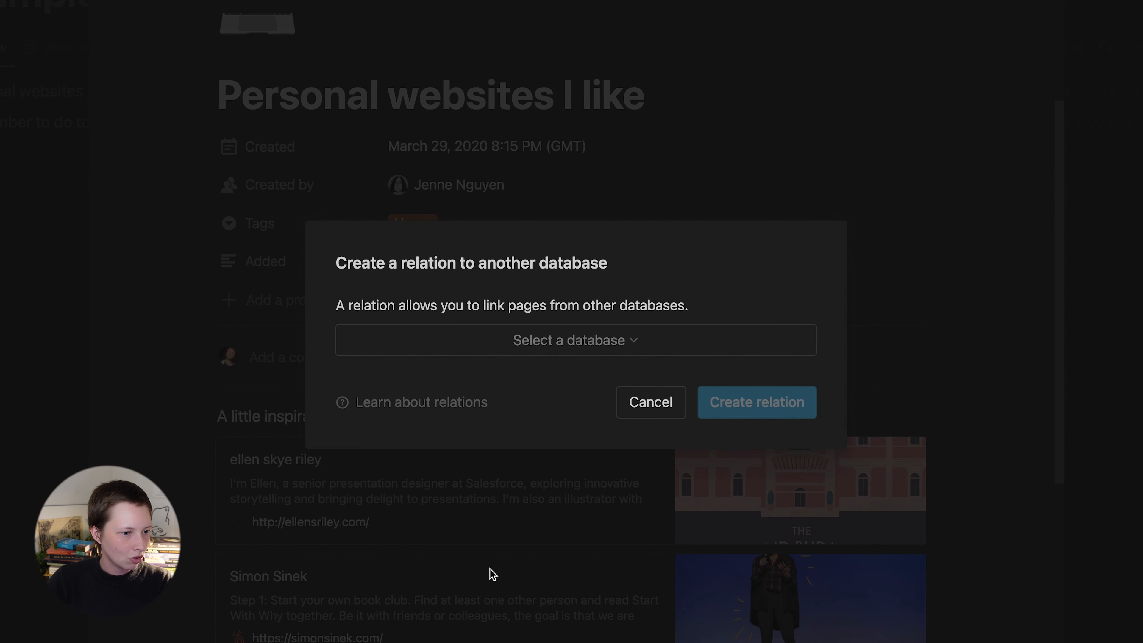
Relate the Added property to The Activity Log database and move it above Created.
{"action": "left_click", "coordinate": [476, 337]}
{"action": "type", "text": "The Actvi"}
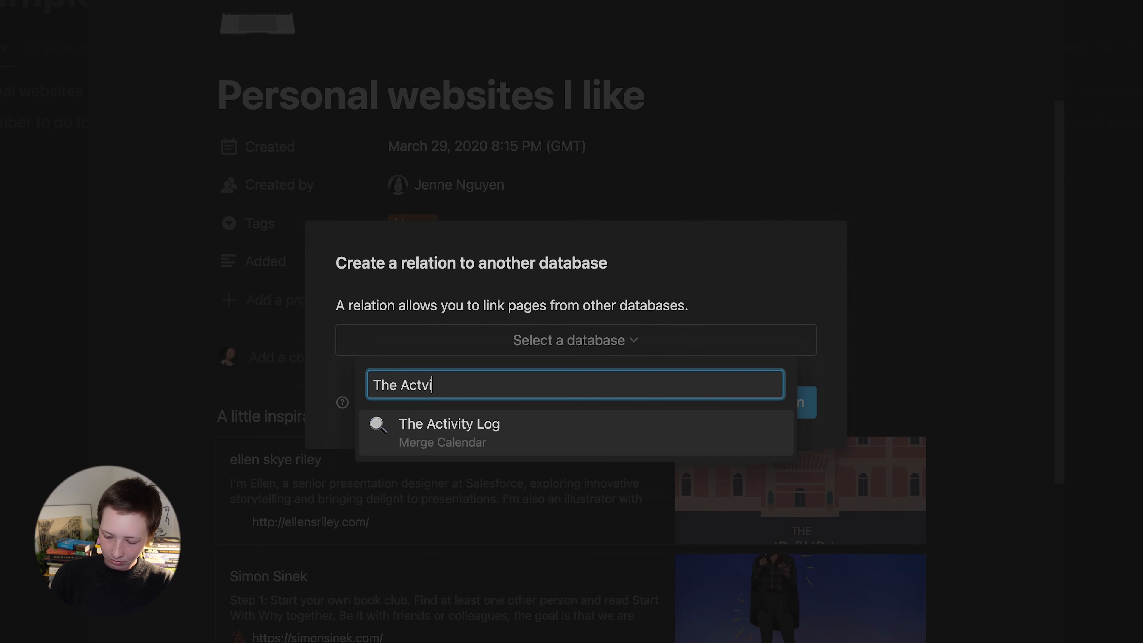
{"action": "key", "text": "Return"}
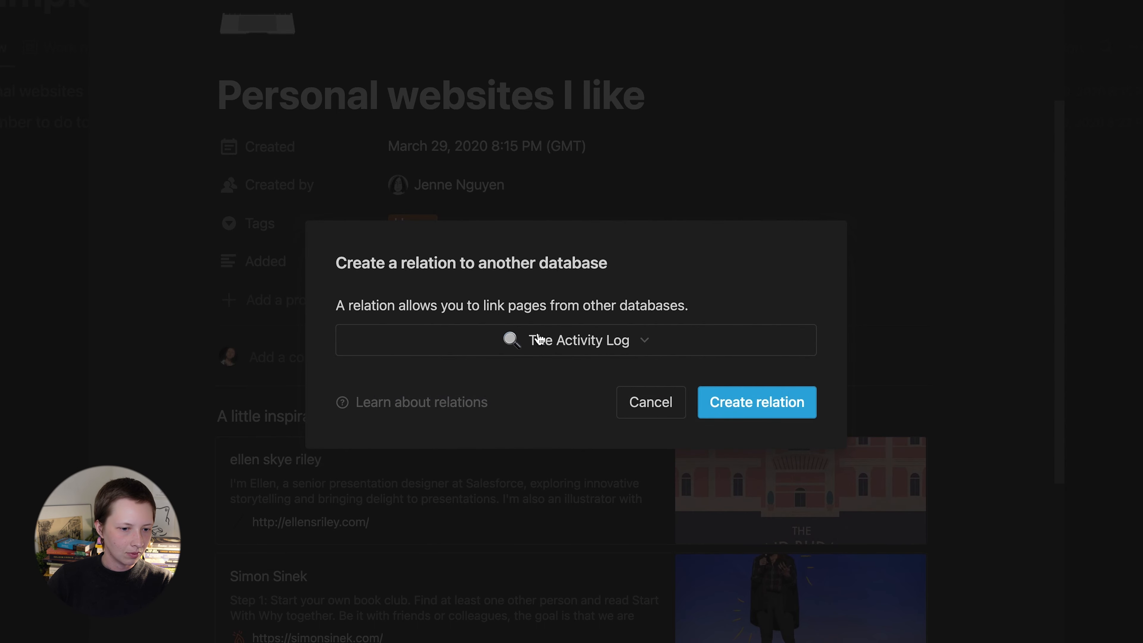
{"action": "left_click", "coordinate": [740, 402]}
{"action": "left_click_drag", "start_coordinate": [255, 262], "coordinate": [293, 146]}
Create a new Activity Log page named "05-05-2022" from the note's Added relation, link it, and close the note.
{"action": "left_click", "coordinate": [471, 145]}
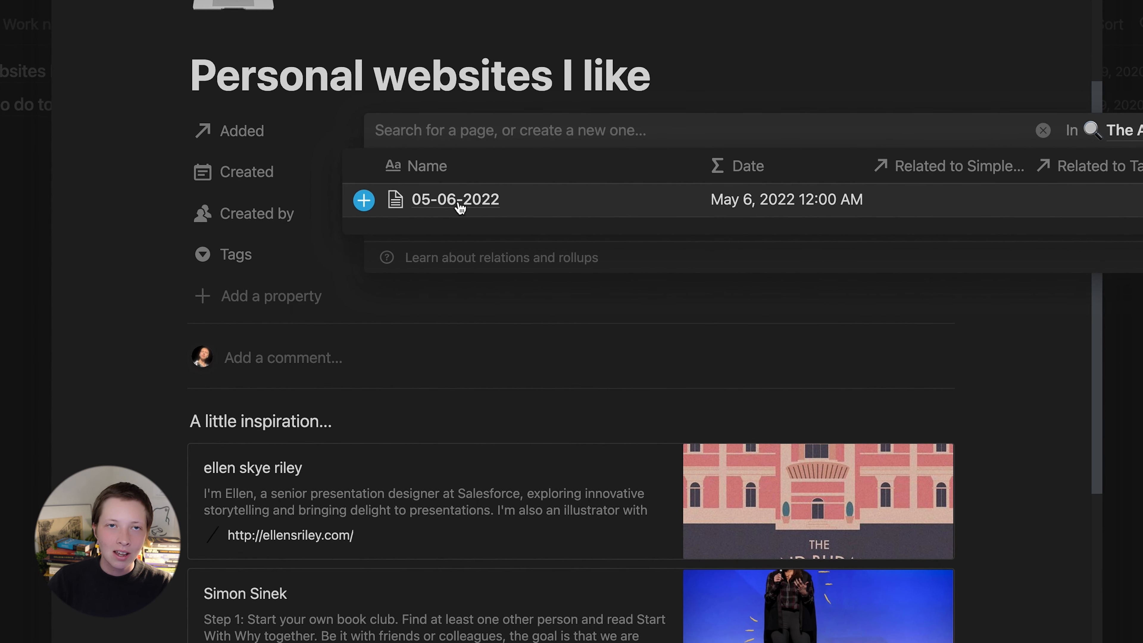
{"action": "type", "text": "05"}
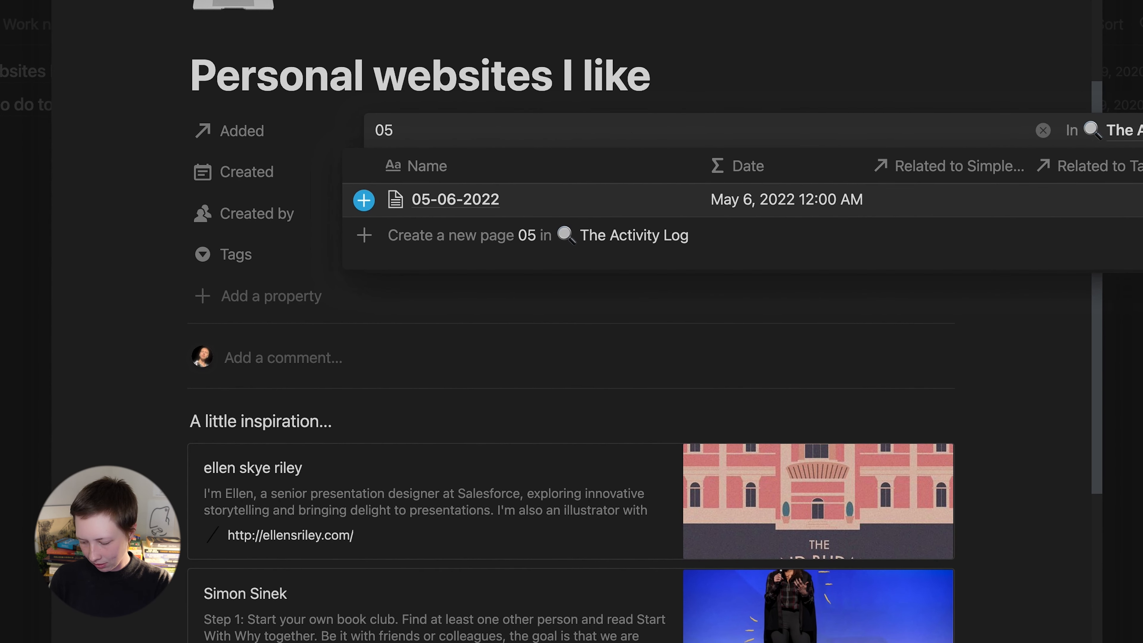
{"action": "type", "text": "-05-2002"}
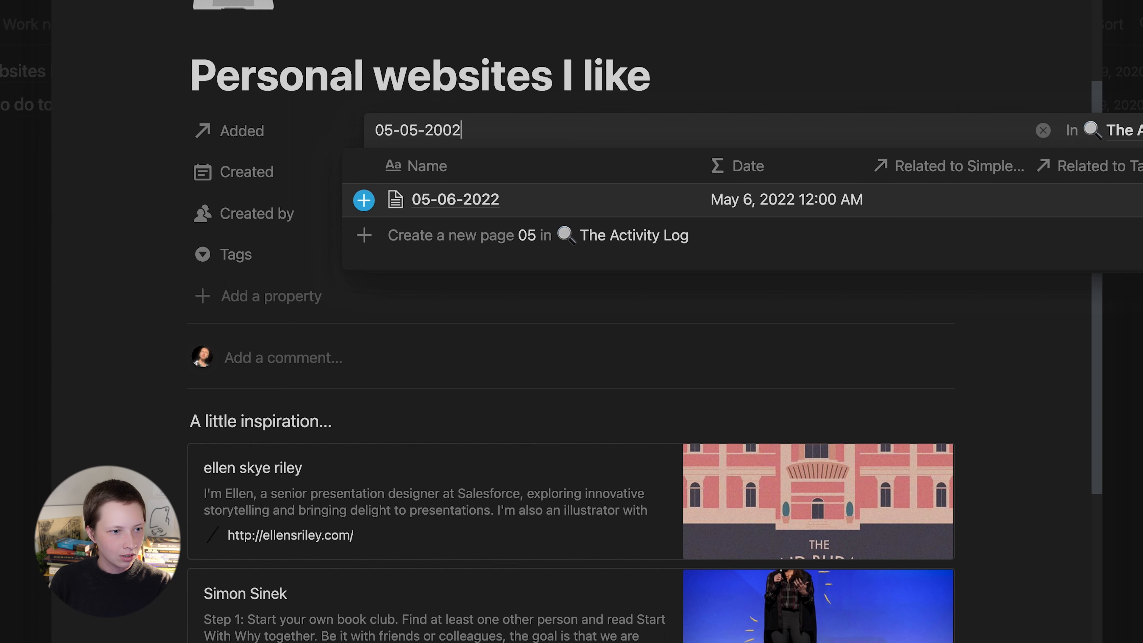
{"action": "key", "text": "BackSpace"}
{"action": "key", "text": "BackSpace"}
{"action": "type", "text": "22"}
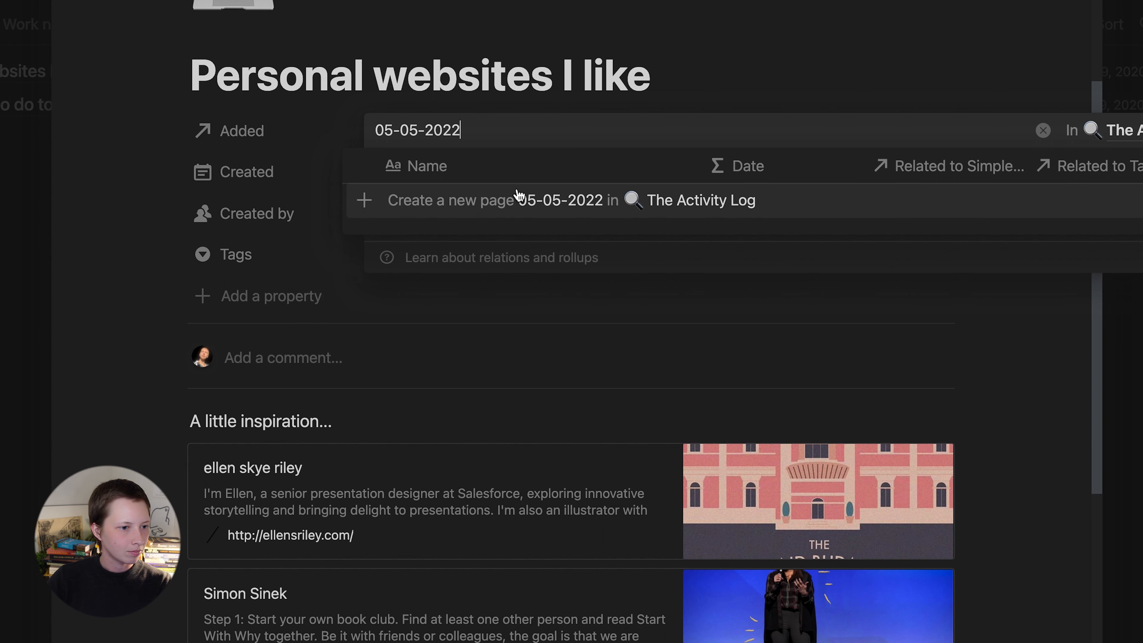
{"action": "left_click", "coordinate": [515, 198]}
{"action": "left_click", "coordinate": [254, 154]}
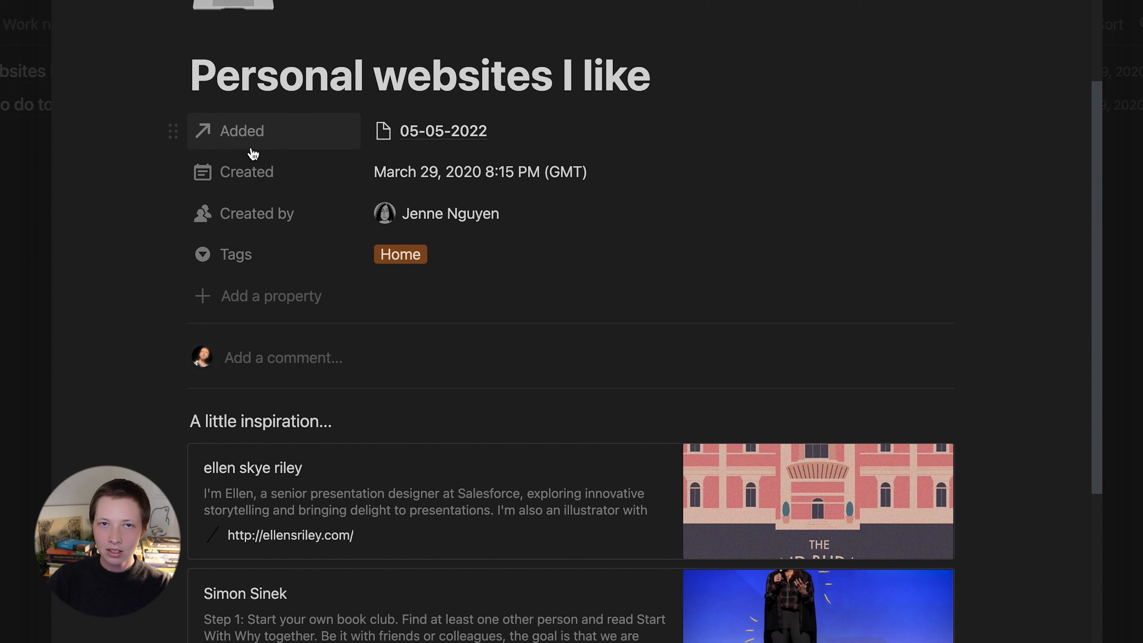
{"action": "key", "text": "Escape"}
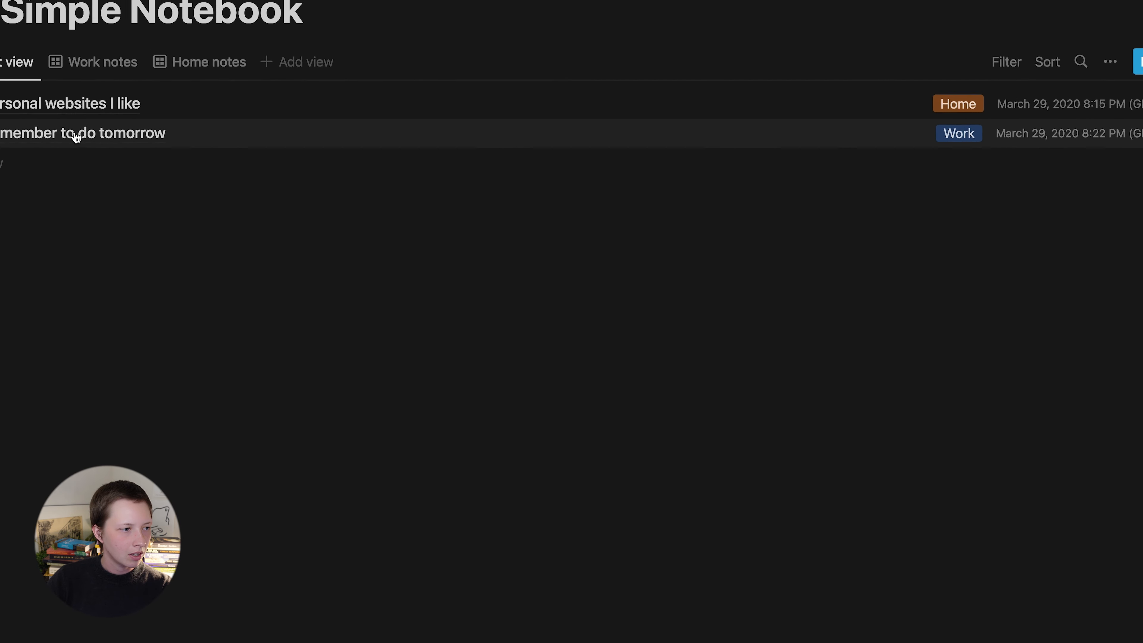
Open the "Remember to do tomorrow" note and link its Added relation to the 05-06-2022 entry.
{"action": "left_click", "coordinate": [123, 157]}
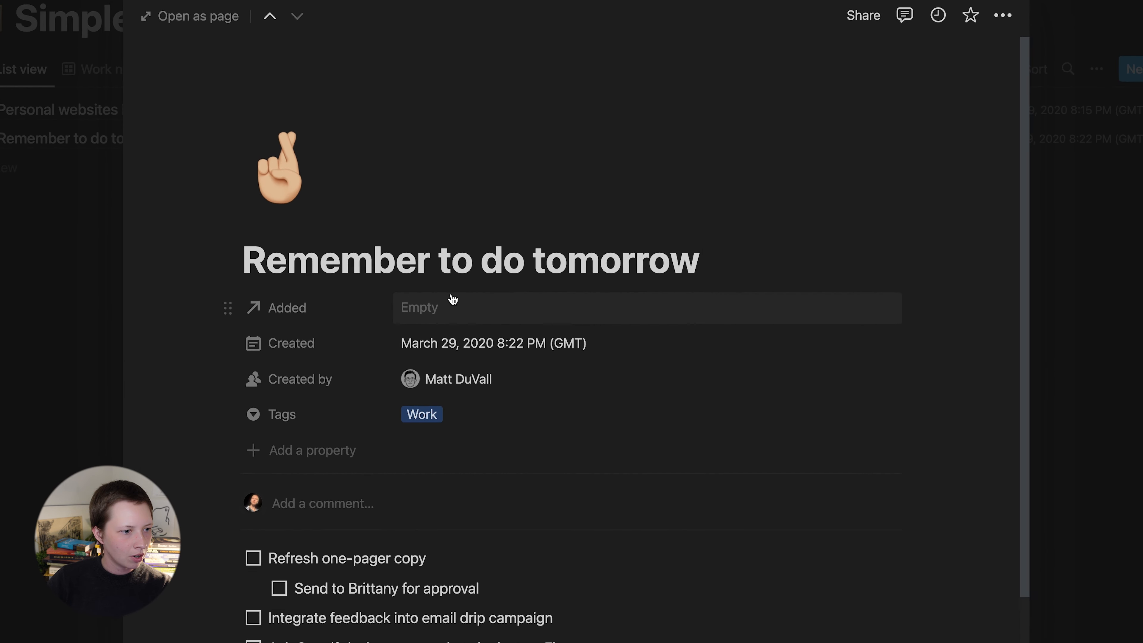
{"action": "left_click", "coordinate": [460, 306]}
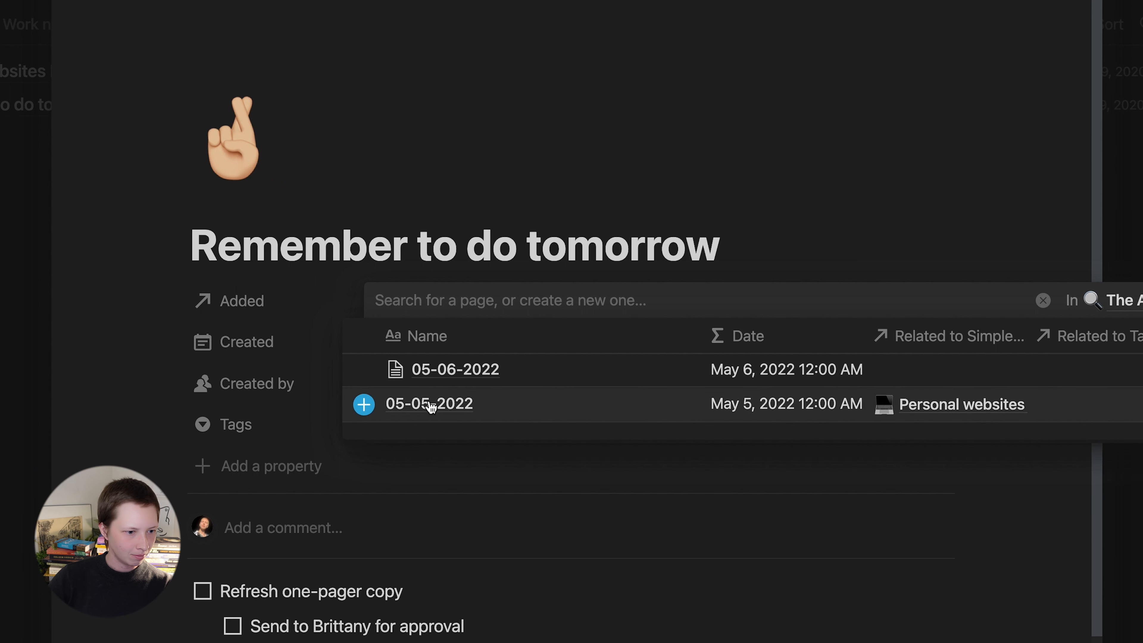
{"action": "left_click", "coordinate": [479, 369]}
{"action": "left_click", "coordinate": [205, 335]}
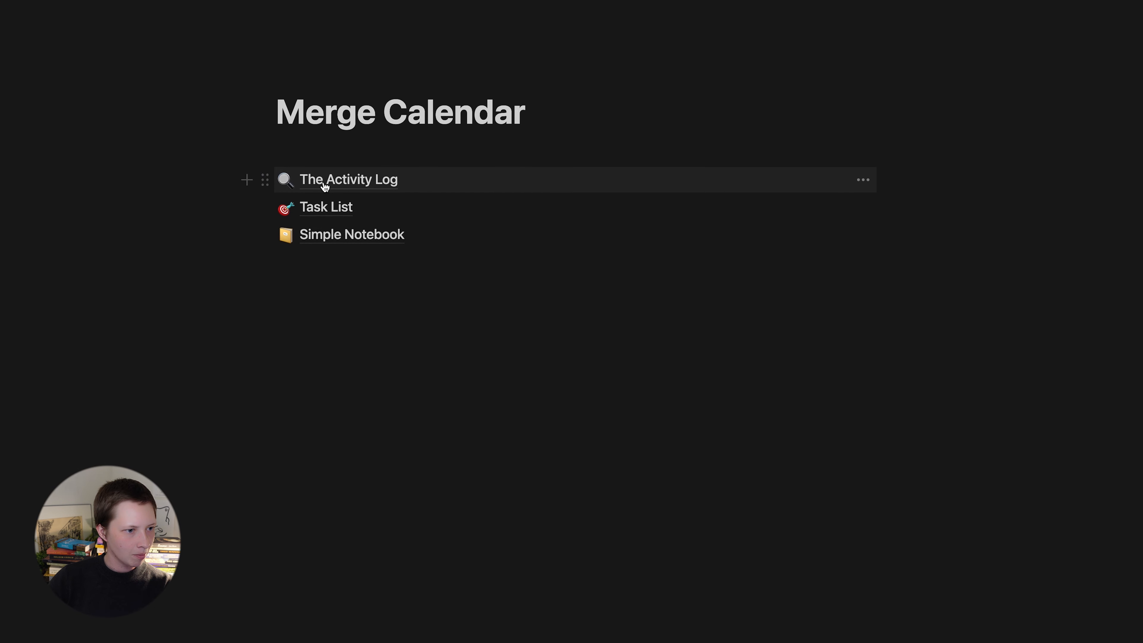
Open The Activity Log from the Merge Calendar page and sort its May view by Date.
{"action": "left_click", "coordinate": [367, 183]}
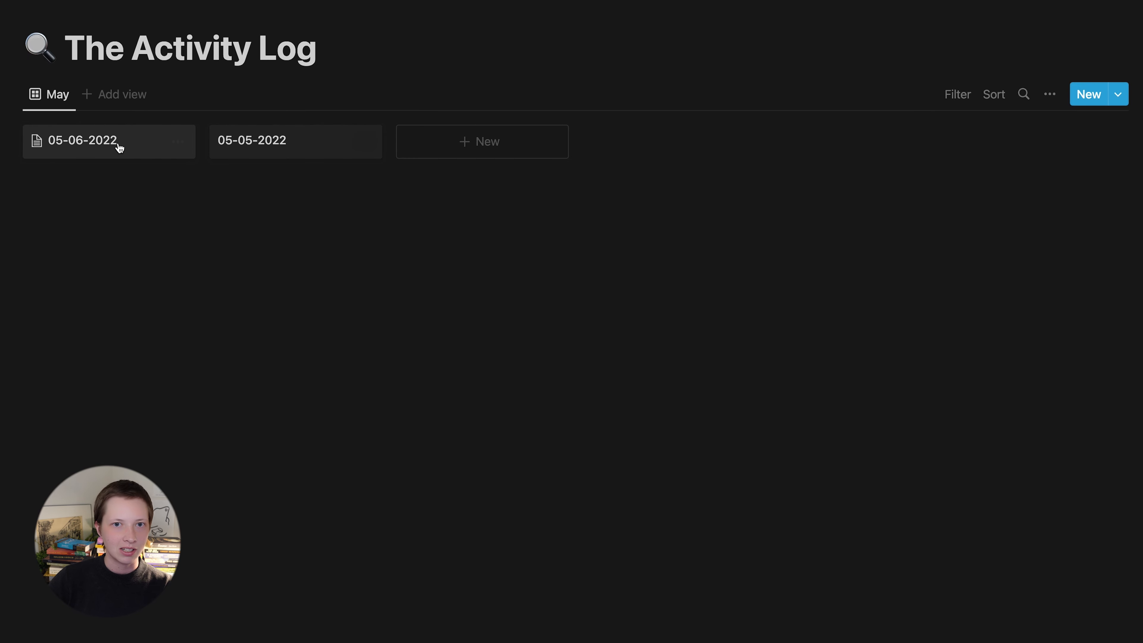
{"action": "left_click", "coordinate": [995, 94]}
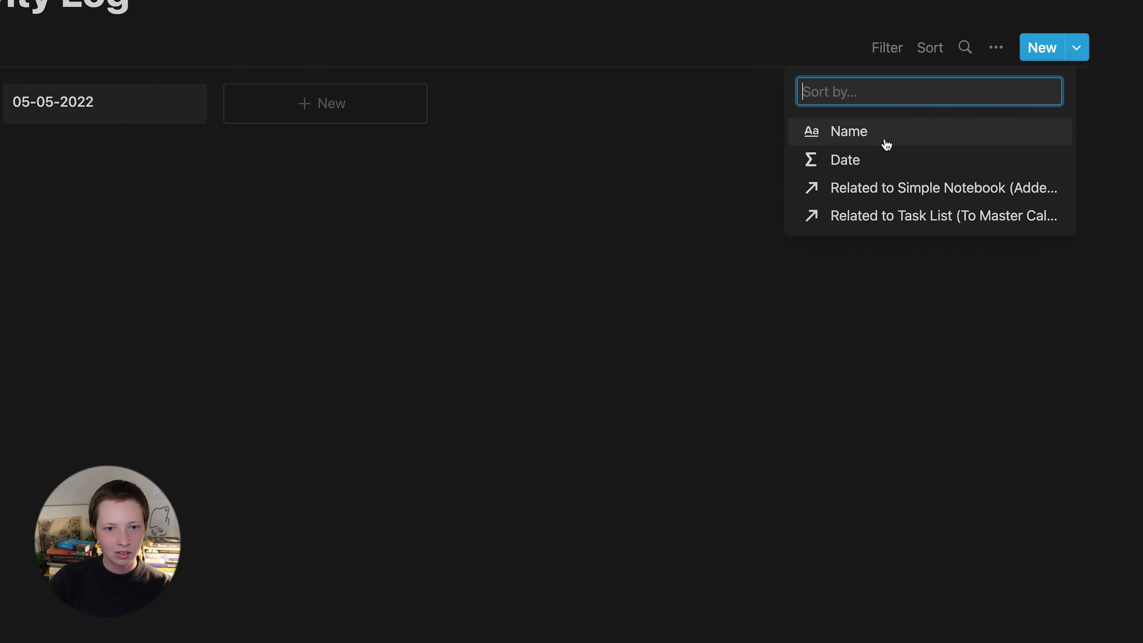
{"action": "left_click", "coordinate": [883, 160]}
{"action": "left_click", "coordinate": [308, 327]}
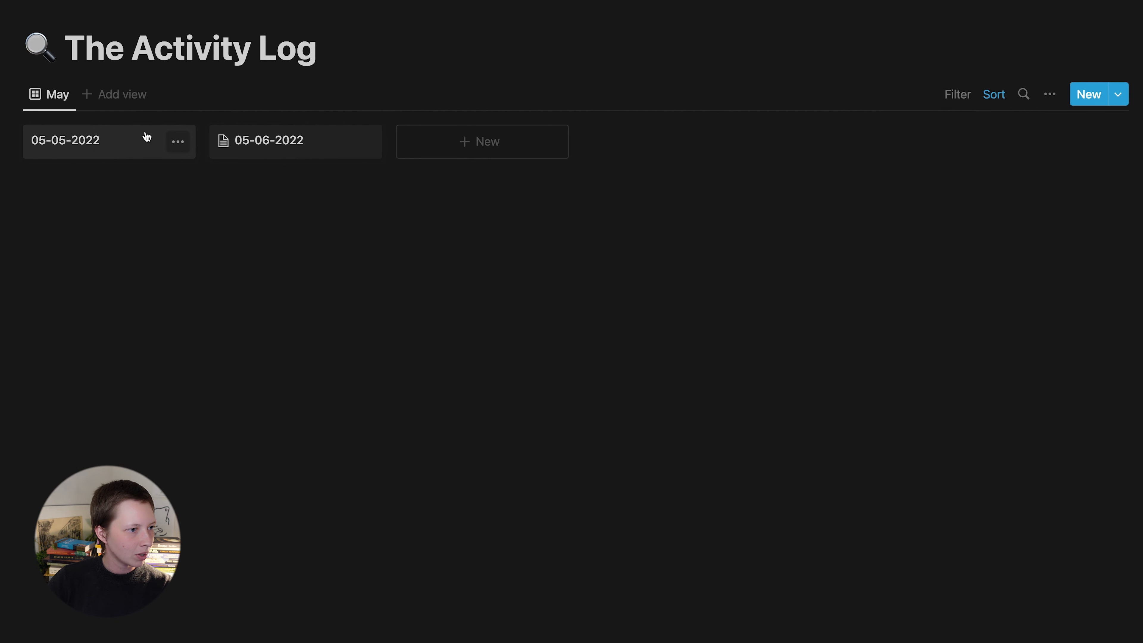
Open the 05-05-2022 entry and rename its Simple Notebook relation property to "Notes Added".
{"action": "left_click", "coordinate": [147, 136]}
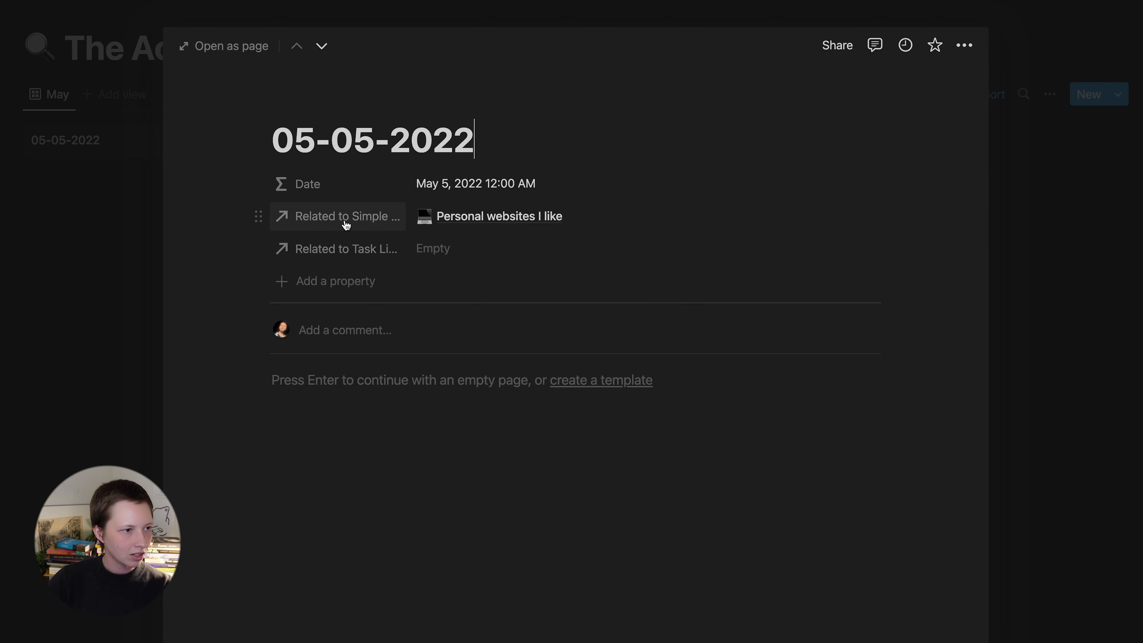
{"action": "left_click", "coordinate": [460, 214]}
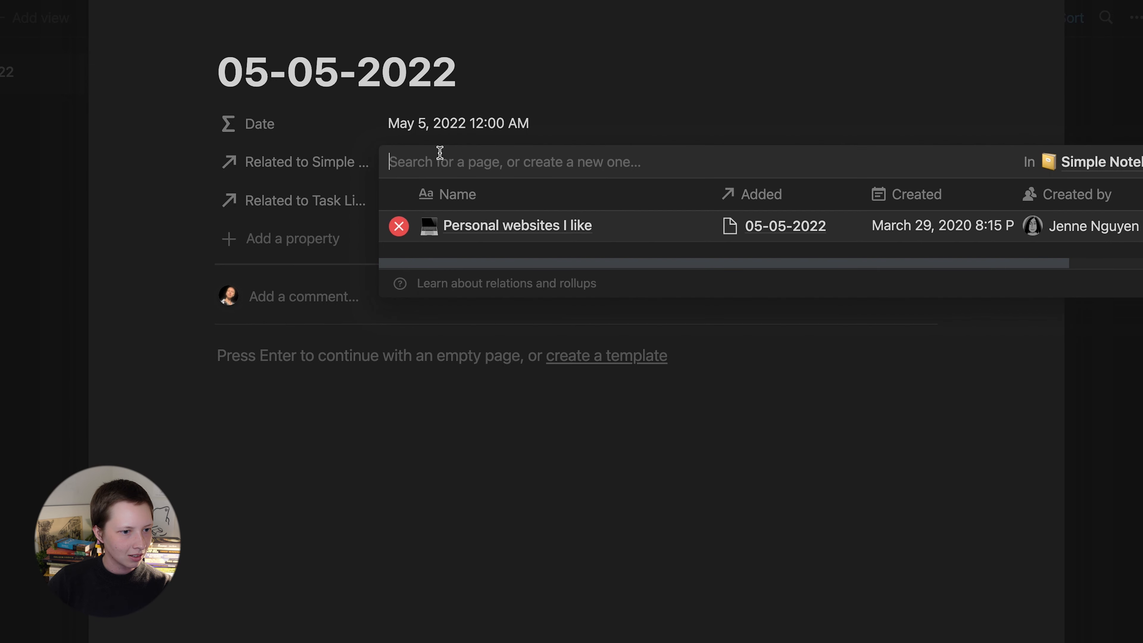
{"action": "left_click", "coordinate": [330, 155]}
{"action": "left_click", "coordinate": [332, 158]}
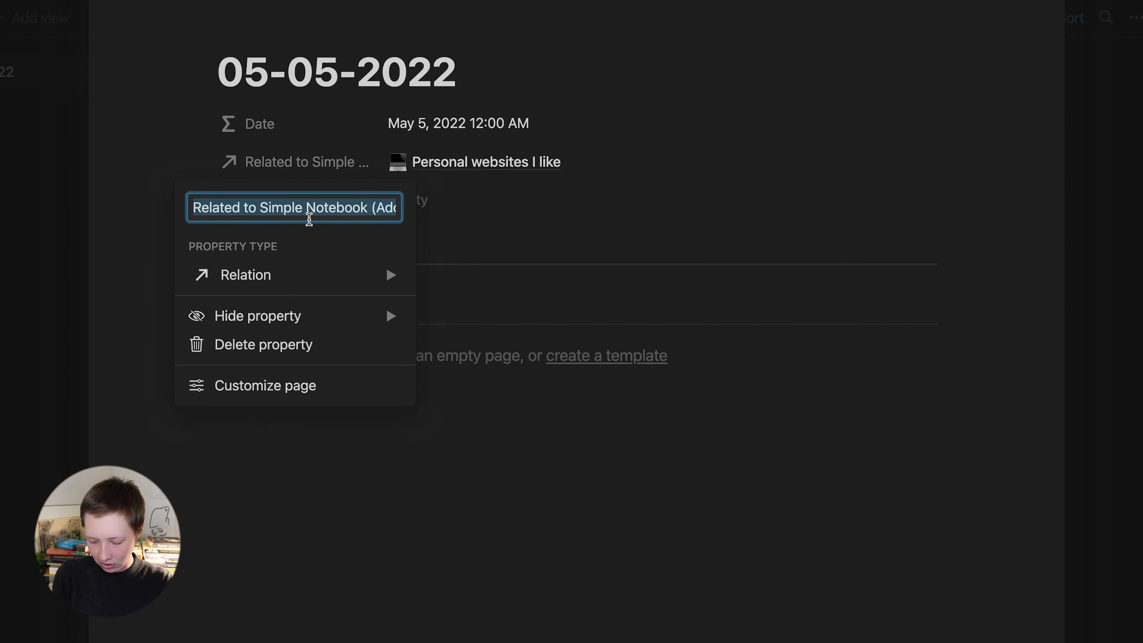
{"action": "type", "text": "Notes Added"}
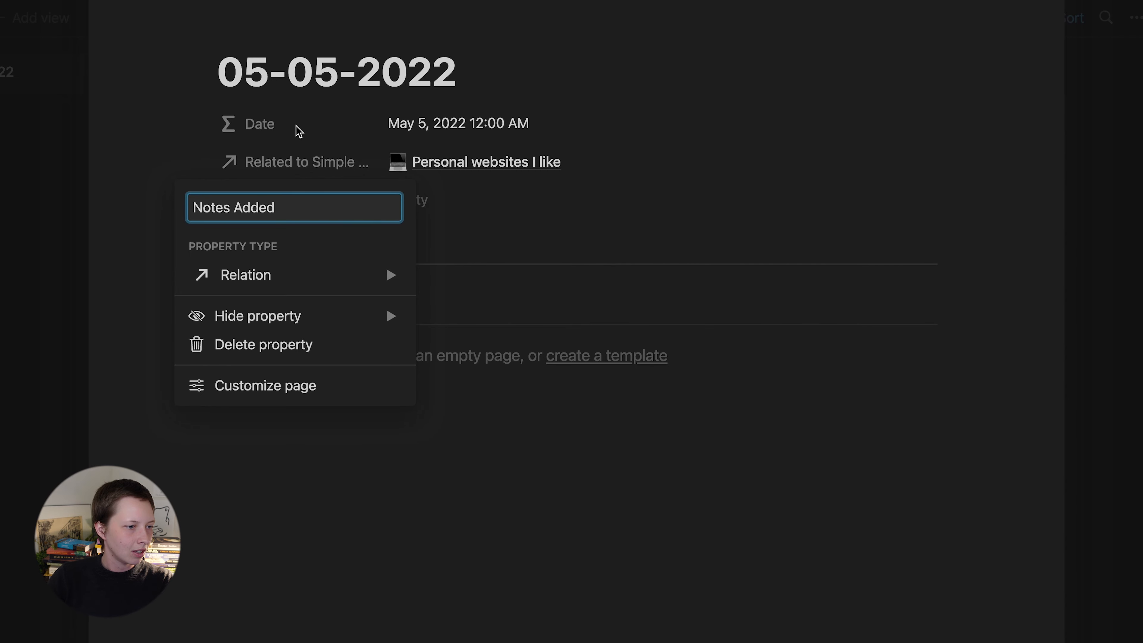
{"action": "key", "text": "Return"}
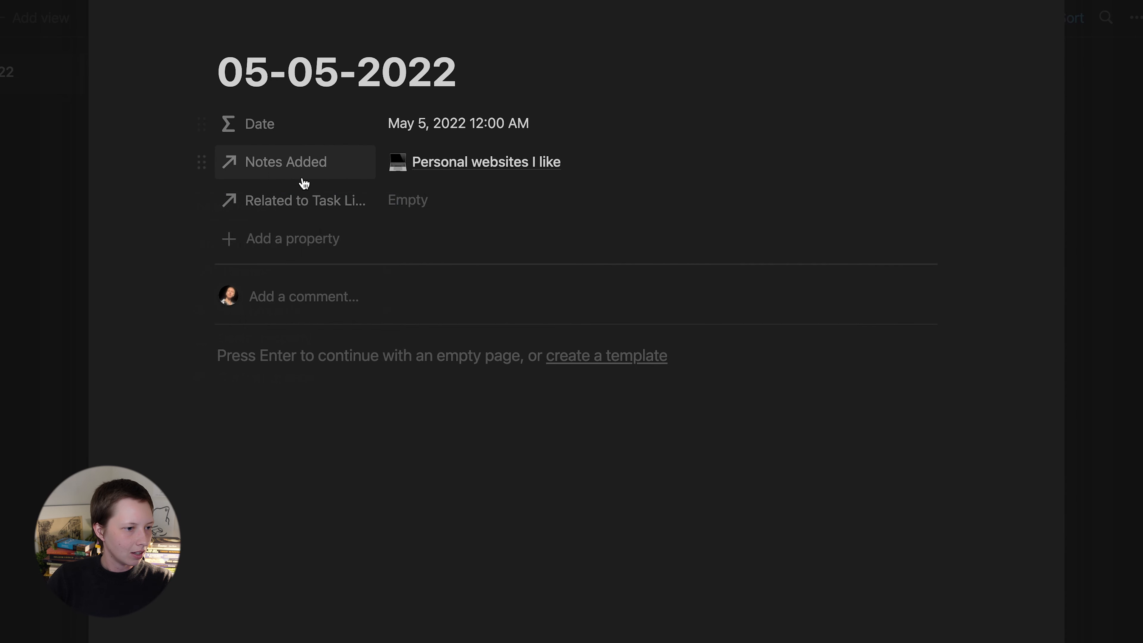
Rename the Task List relation property to "Tasks Allotted" and close the entry.
{"action": "left_click", "coordinate": [292, 200]}
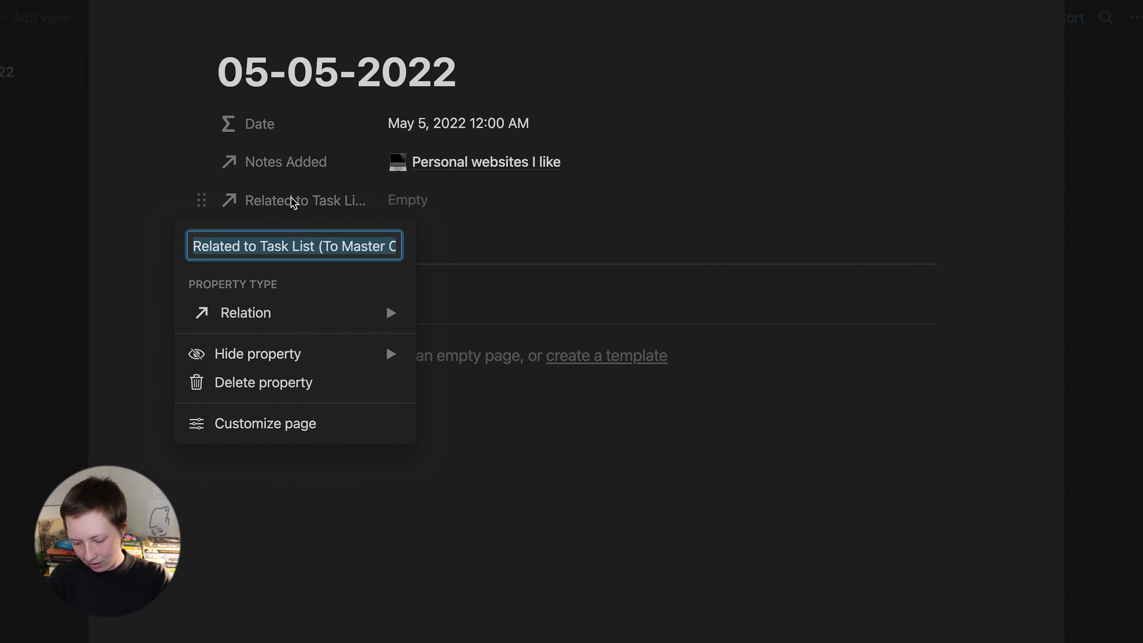
{"action": "type", "text": "Tasks Allo"}
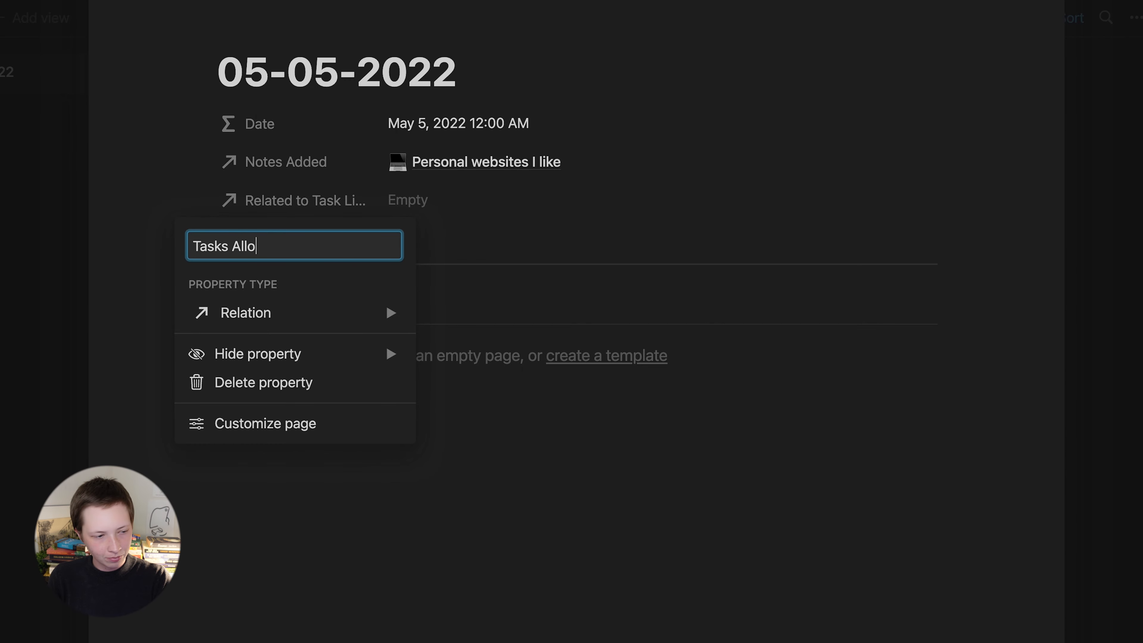
{"action": "type", "text": "tted"}
{"action": "key", "text": "Return"}
{"action": "key", "text": "Escape"}
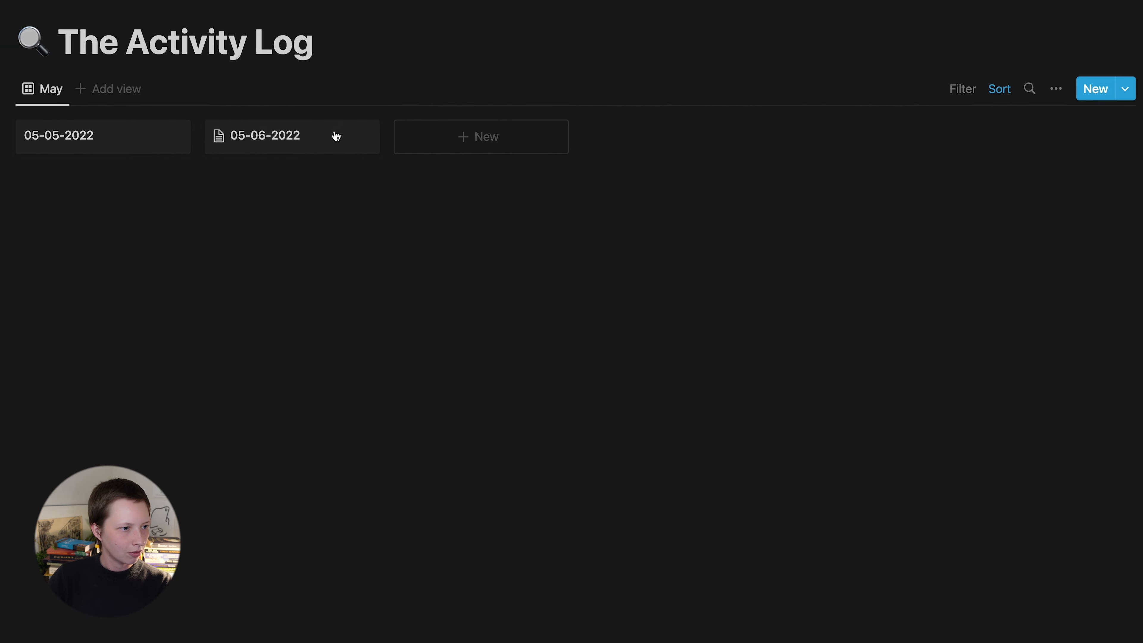
Open the 05-06-2022 entry, check its linked note and the tasks available for Tasks Allotted, and close it.
{"action": "left_click", "coordinate": [332, 136]}
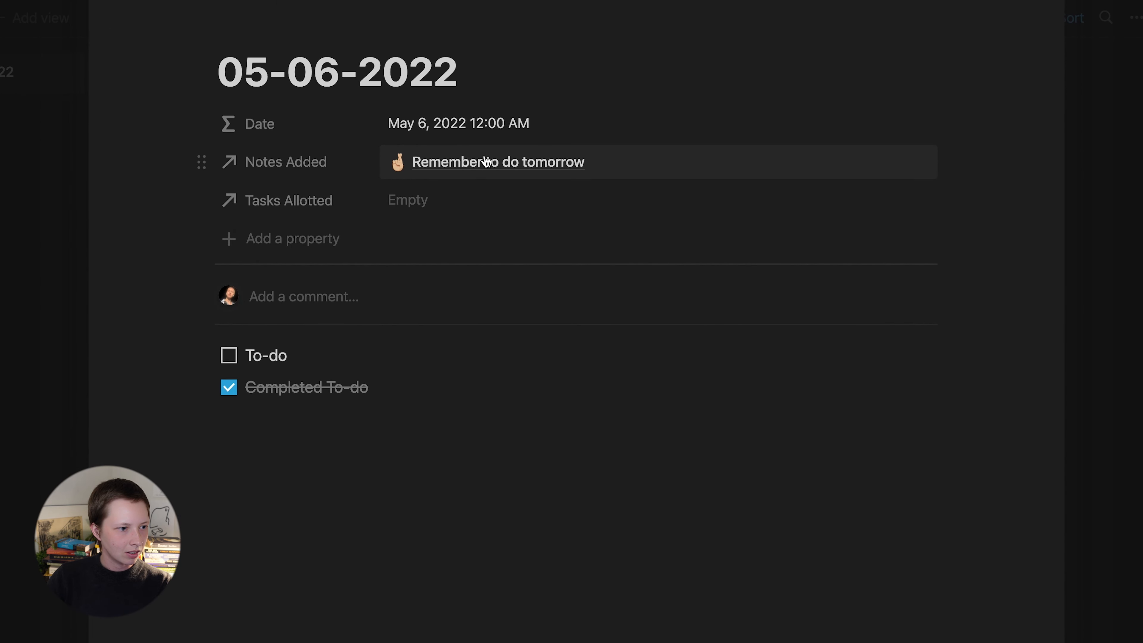
{"action": "left_click", "coordinate": [468, 204]}
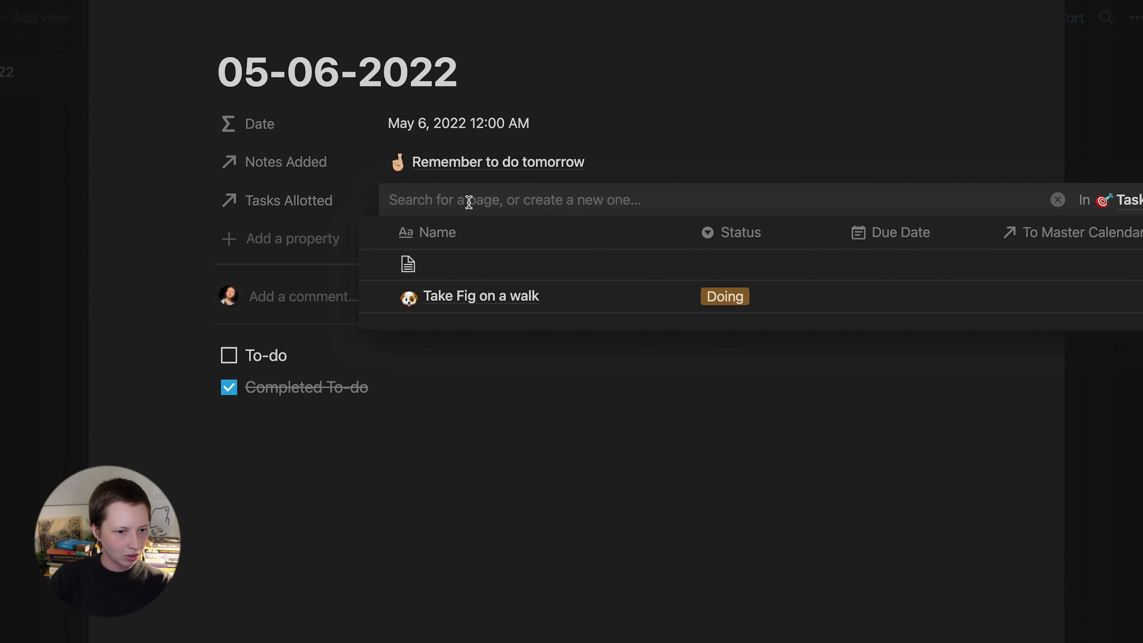
{"action": "mouse_move", "coordinate": [365, 282]}
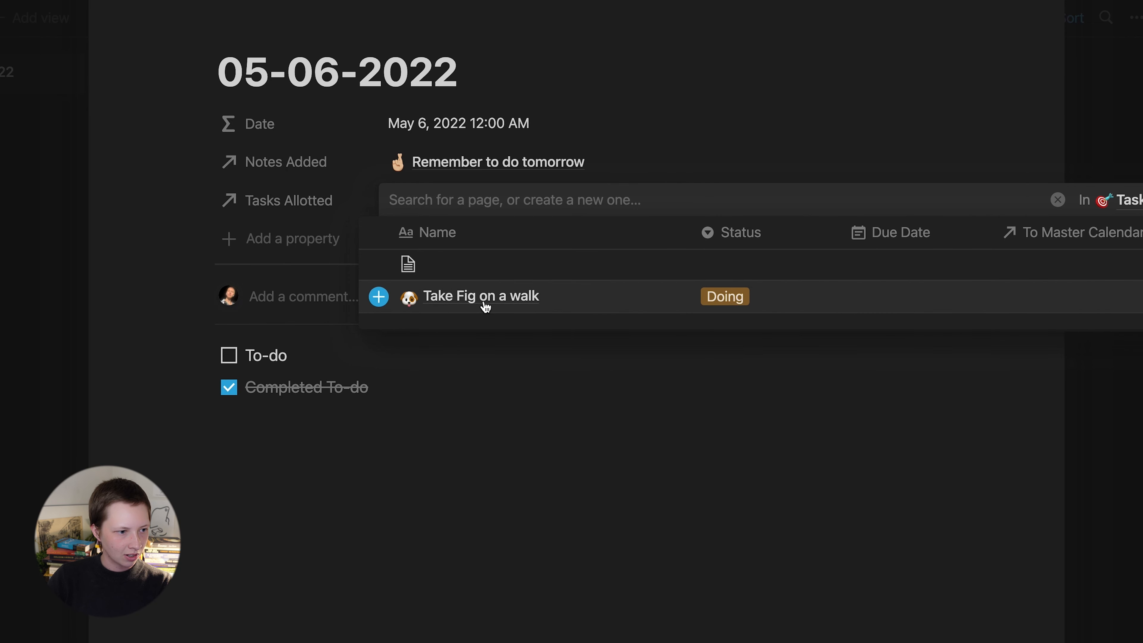
{"action": "left_click", "coordinate": [255, 240]}
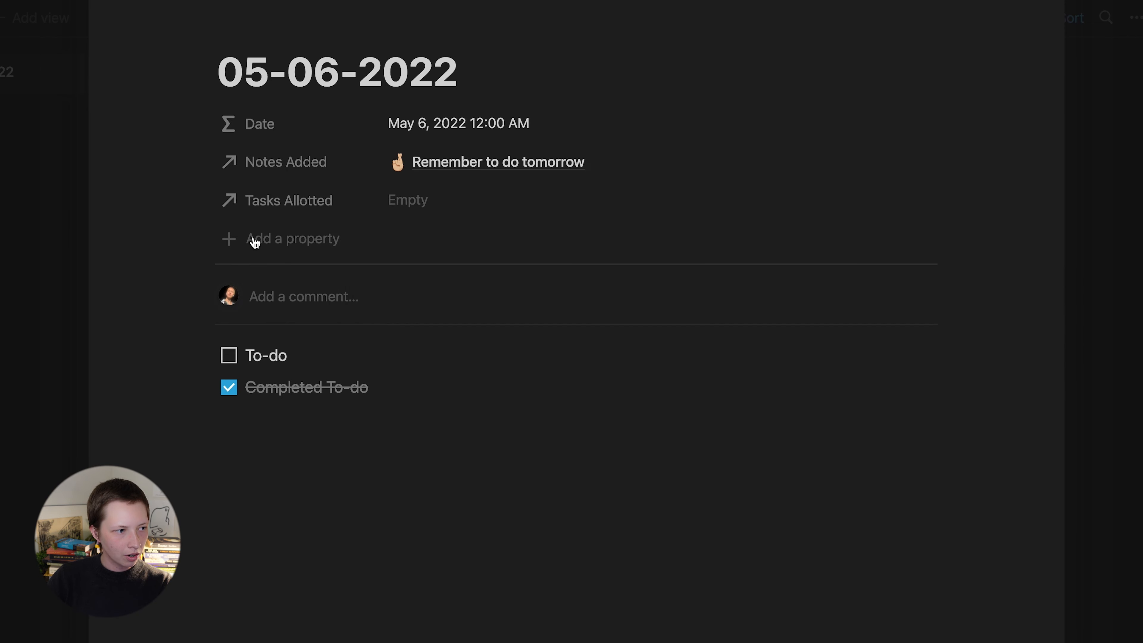
{"action": "left_click", "coordinate": [8, 229]}
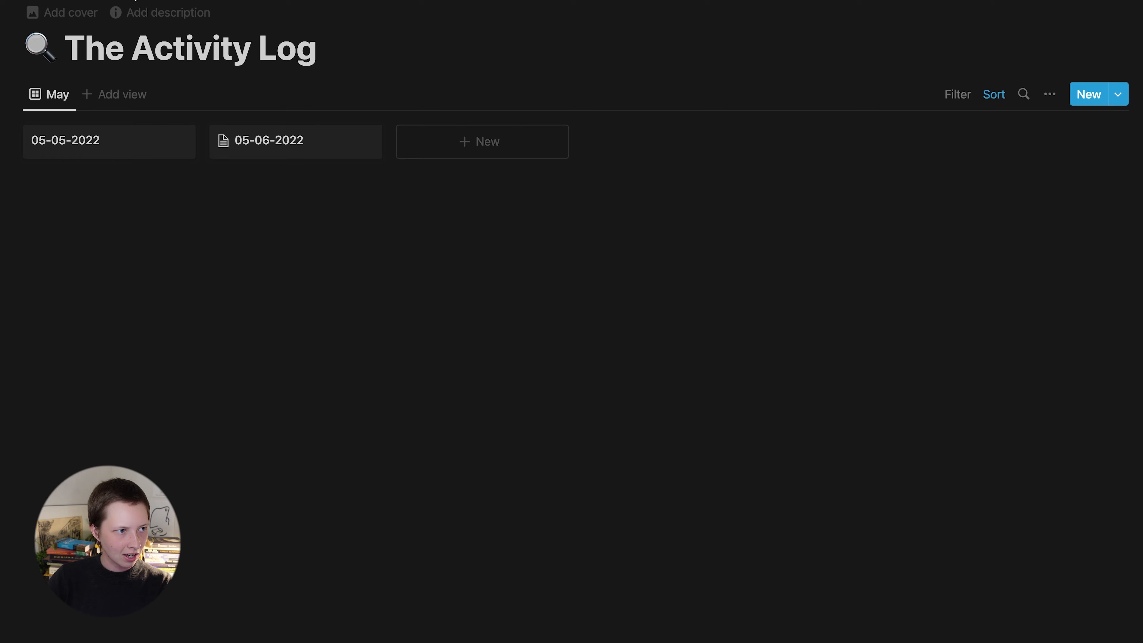
Open the "Take Fig on a walk" task from the Task List and move To Master Calendar above Due Date.
{"action": "left_click", "coordinate": [135, 0]}
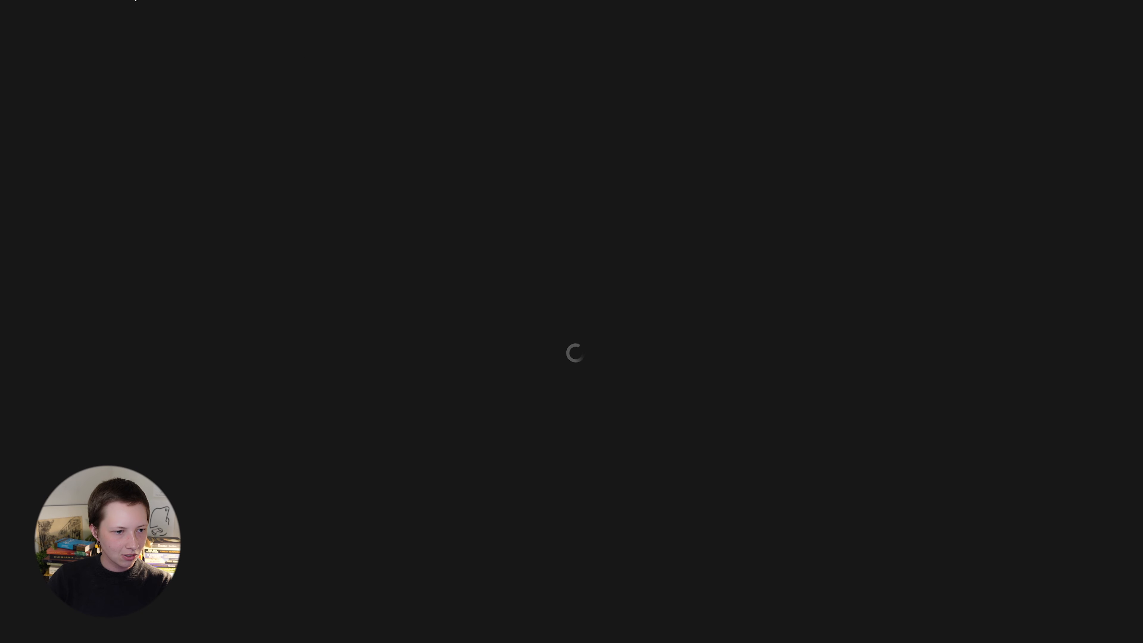
{"action": "left_click", "coordinate": [327, 218]}
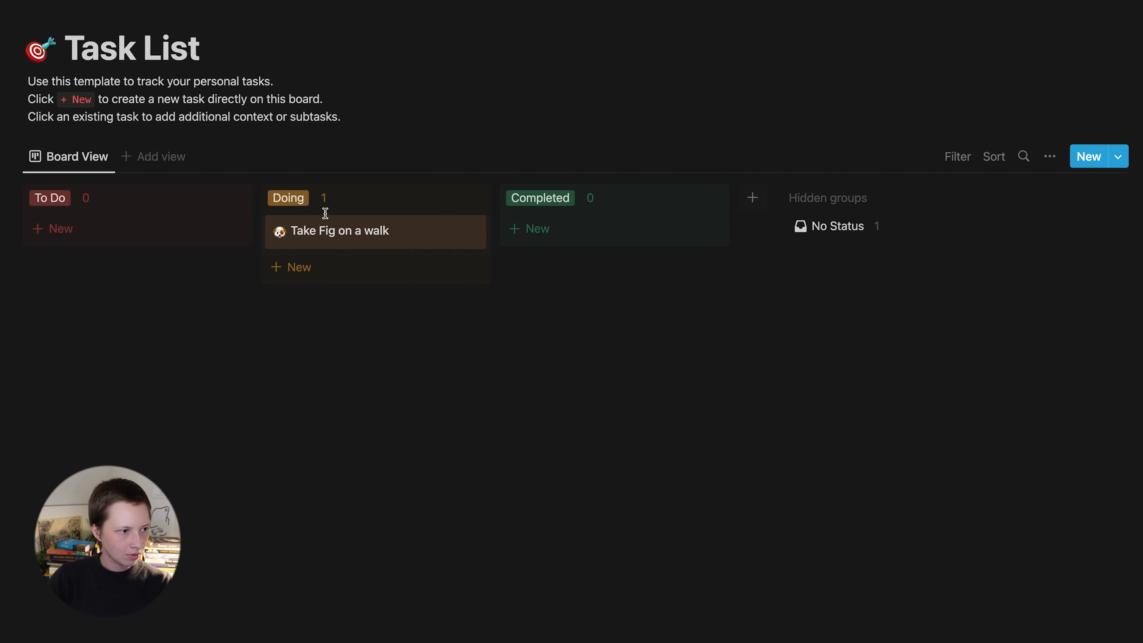
{"action": "left_click", "coordinate": [352, 237]}
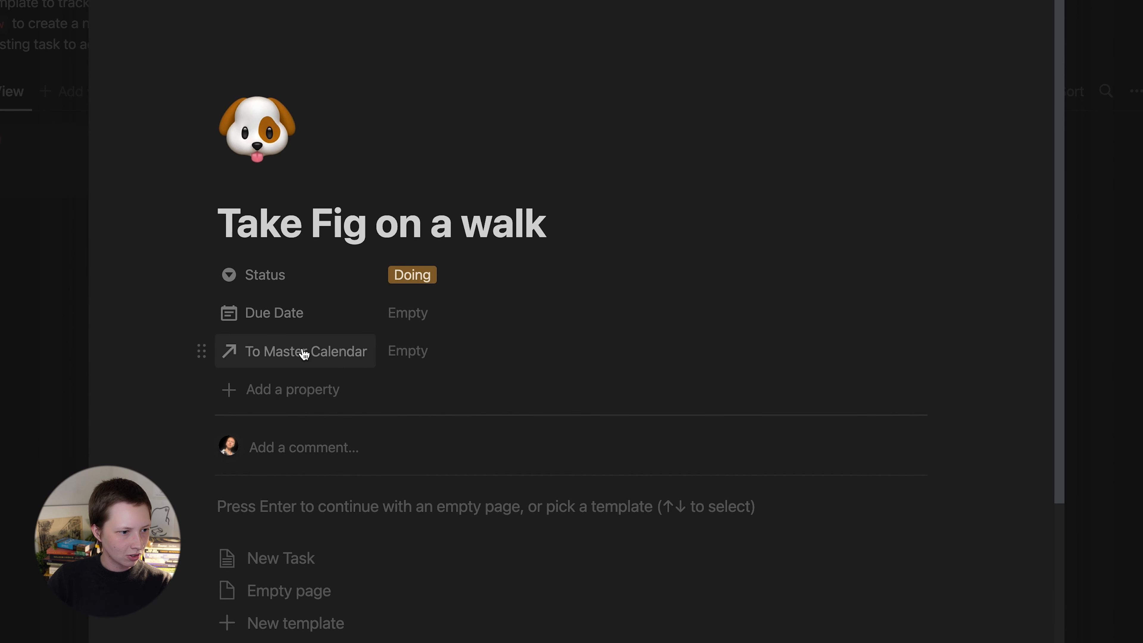
{"action": "left_click_drag", "start_coordinate": [311, 361], "coordinate": [333, 328]}
Link the task's To Master Calendar relation to the 05-05-2022 entry and close the task.
{"action": "left_click", "coordinate": [408, 313]}
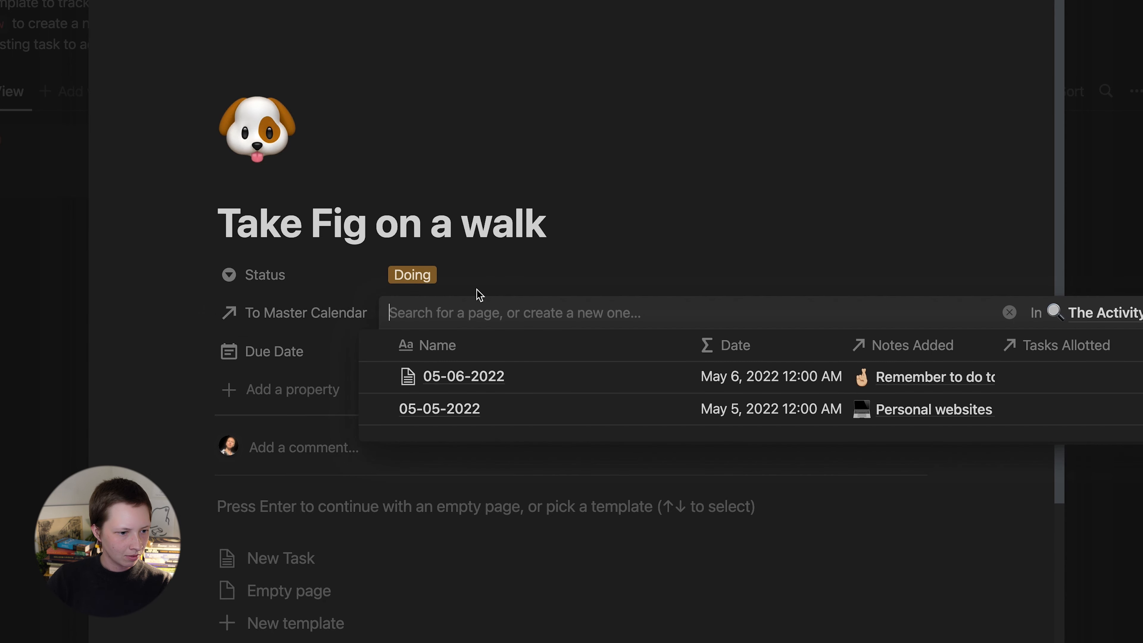
{"action": "left_click", "coordinate": [471, 421]}
{"action": "key", "text": "Escape"}
{"action": "left_click", "coordinate": [46, 325]}
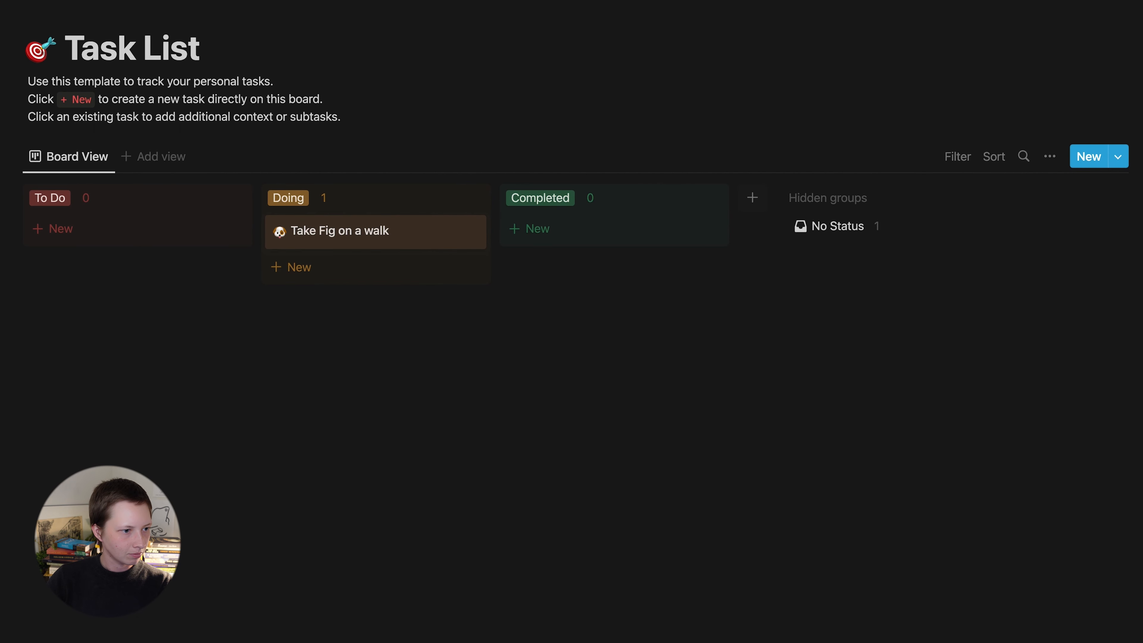
Return to The Activity Log through the Merge Calendar page and add a new entry named "06-01-2022".
{"action": "key", "text": "super+["}
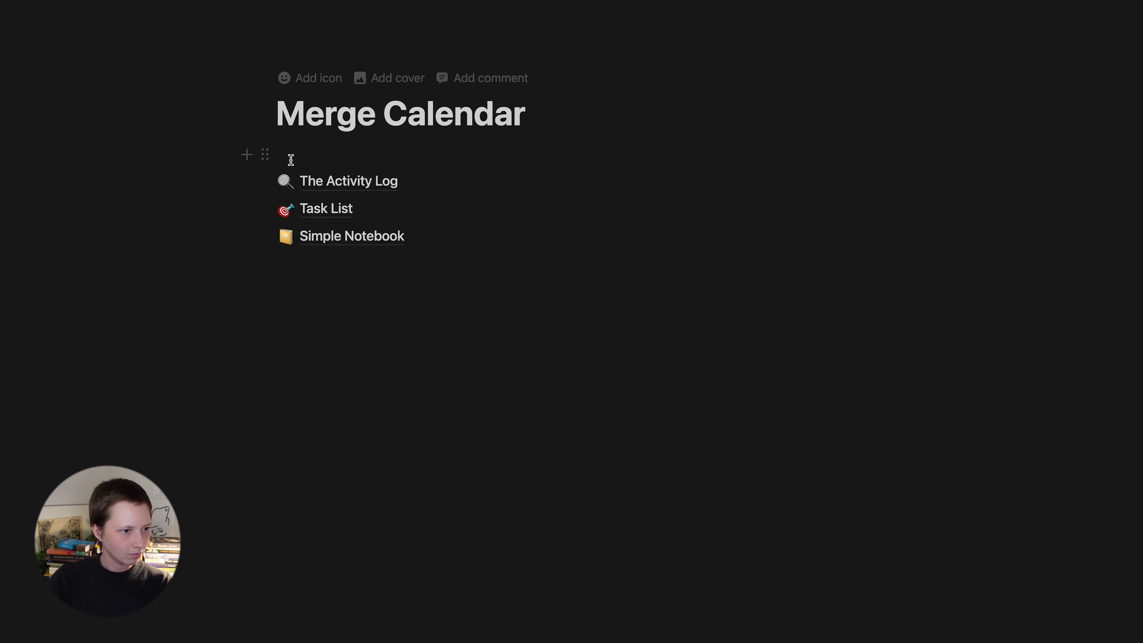
{"action": "left_click", "coordinate": [332, 183]}
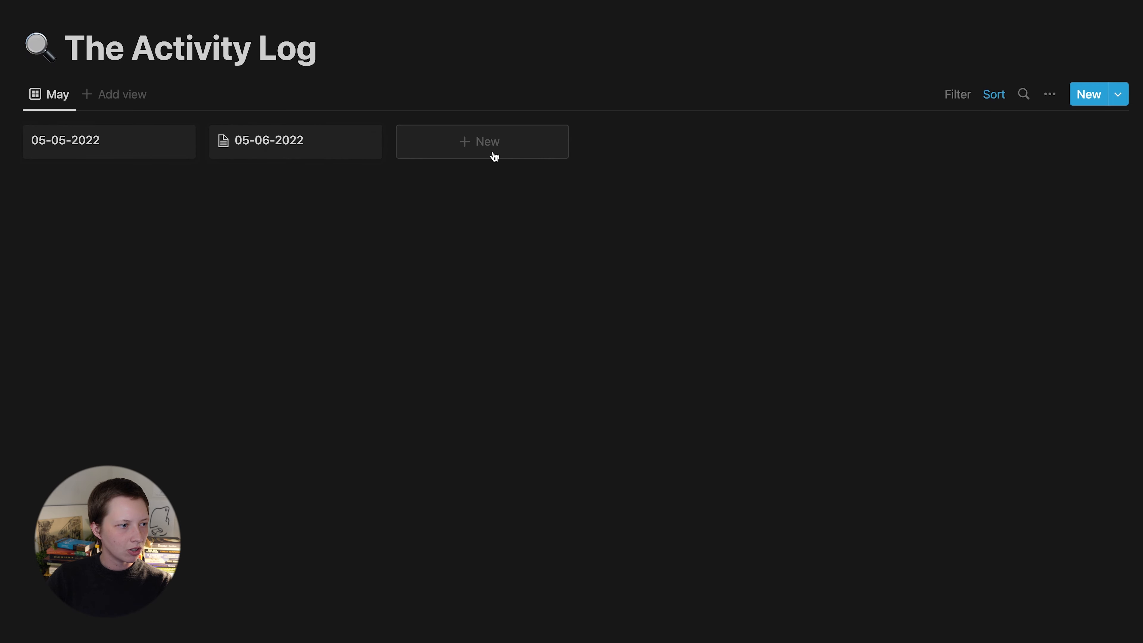
{"action": "left_click", "coordinate": [463, 158]}
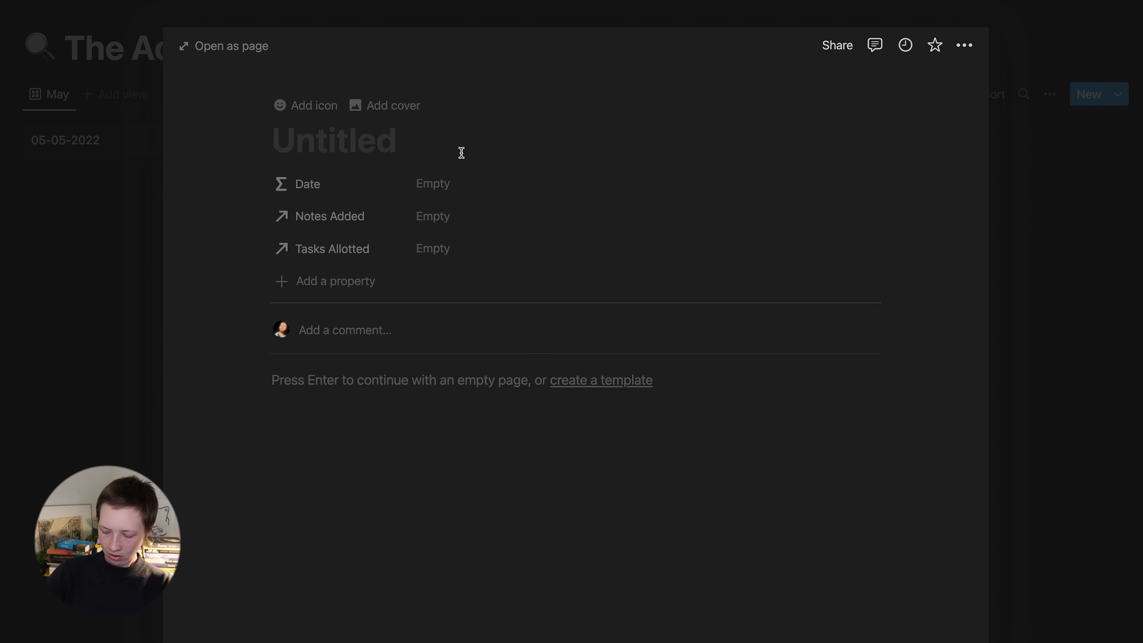
{"action": "type", "text": "06-01-2022"}
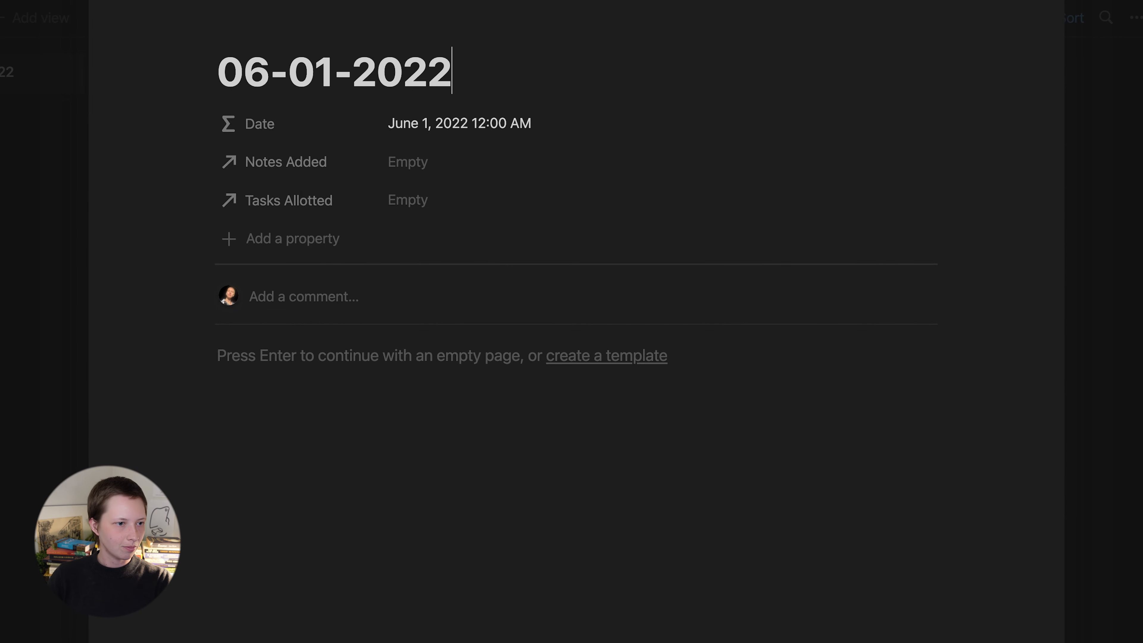
{"action": "key", "text": "Escape"}
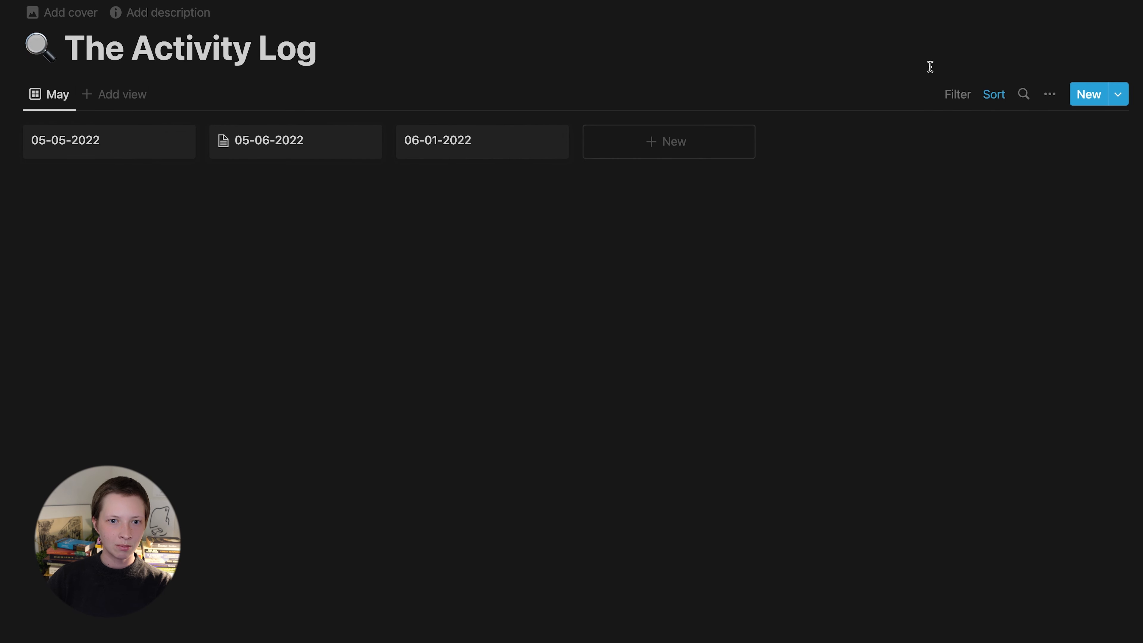
Add an advanced filter to the May view requiring Date to be on or after May 1, 2022.
{"action": "left_click", "coordinate": [955, 105]}
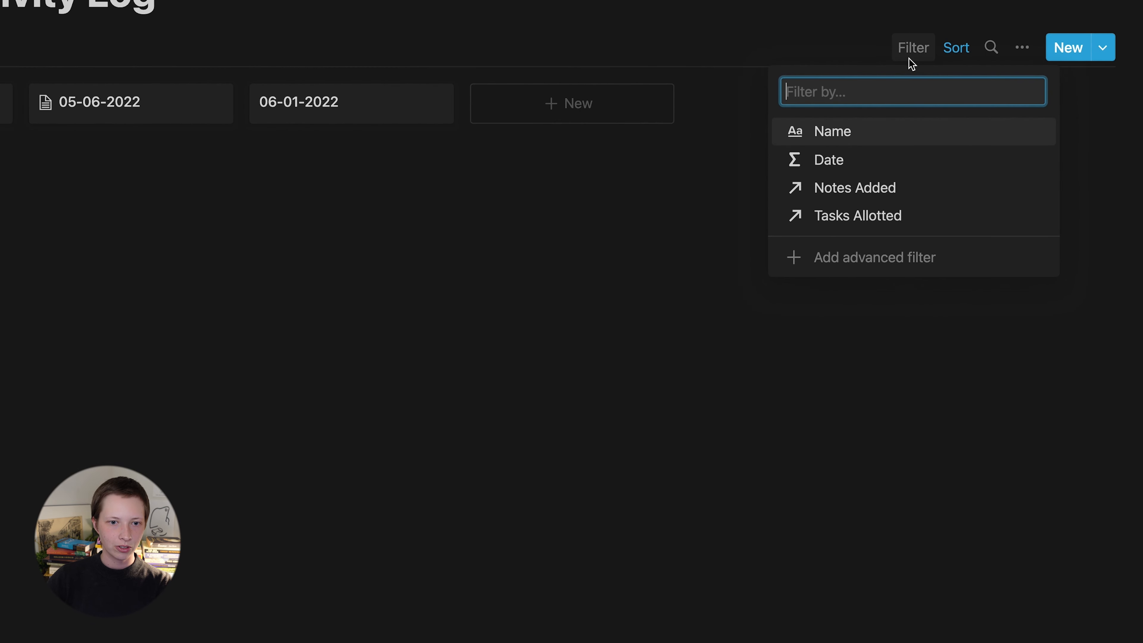
{"action": "left_click", "coordinate": [859, 172]}
{"action": "left_click", "coordinate": [60, 121]}
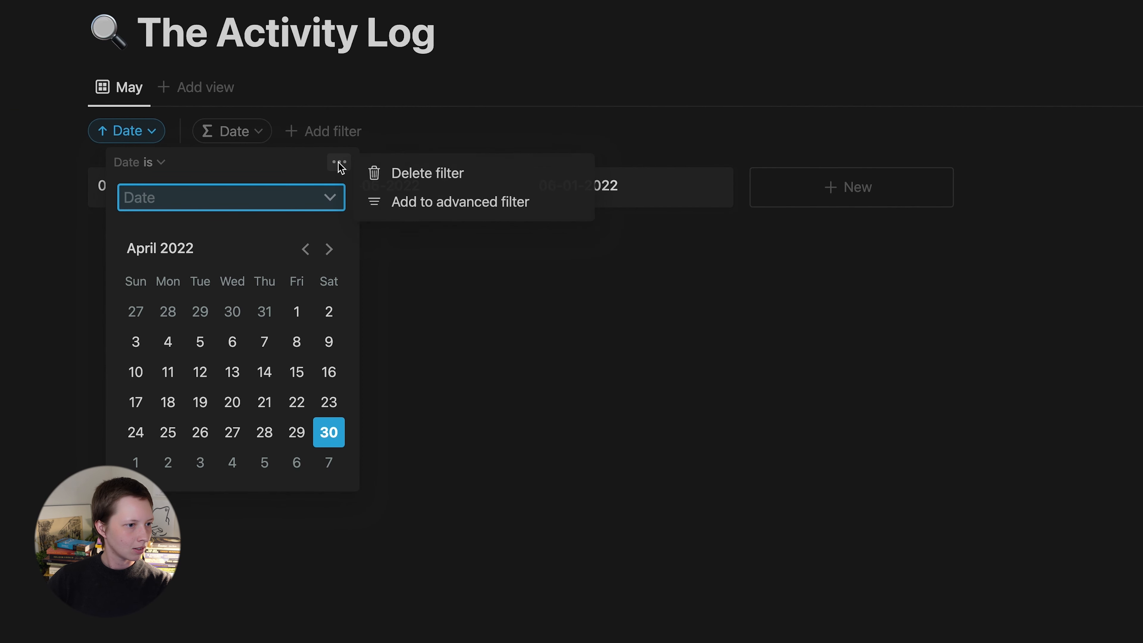
{"action": "left_click", "coordinate": [446, 203]}
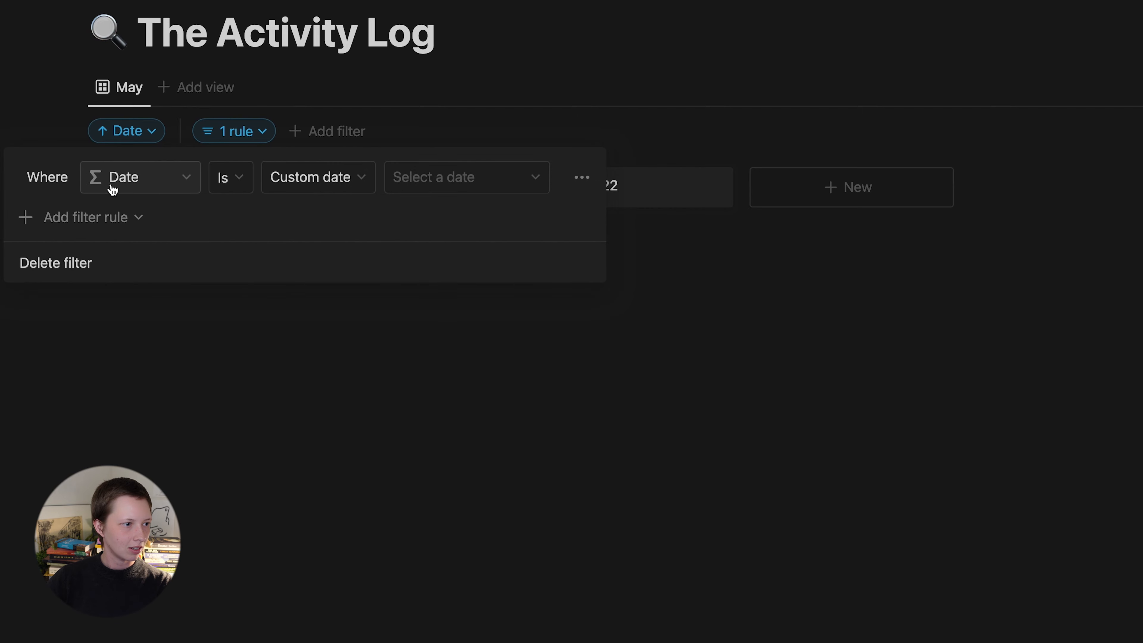
{"action": "left_click", "coordinate": [228, 179]}
{"action": "left_click", "coordinate": [194, 327]}
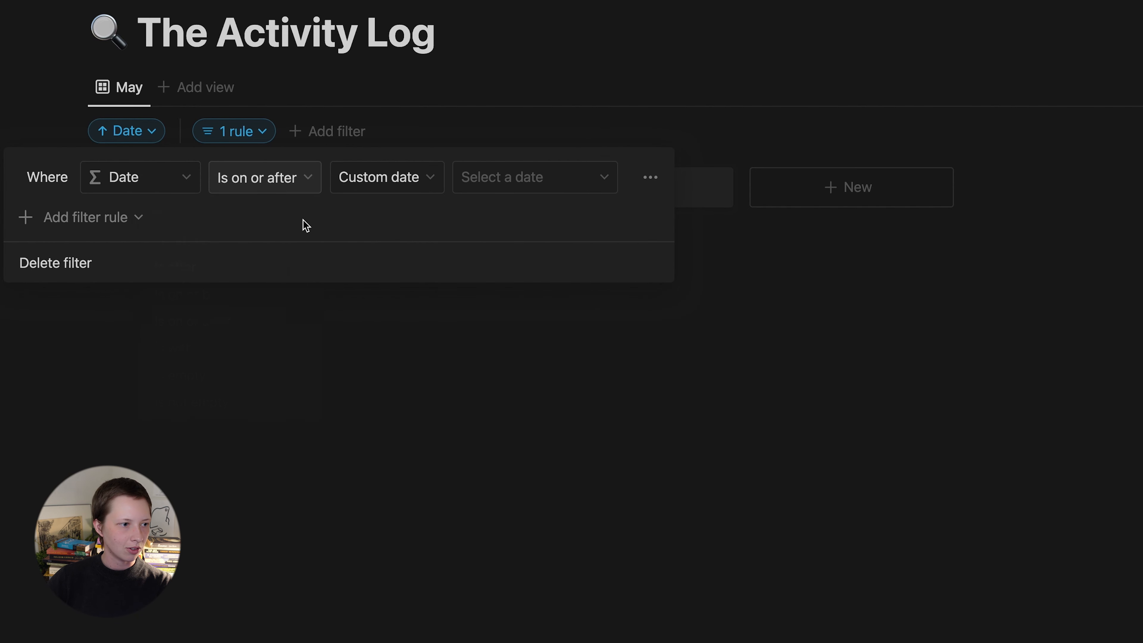
{"action": "left_click", "coordinate": [502, 185]}
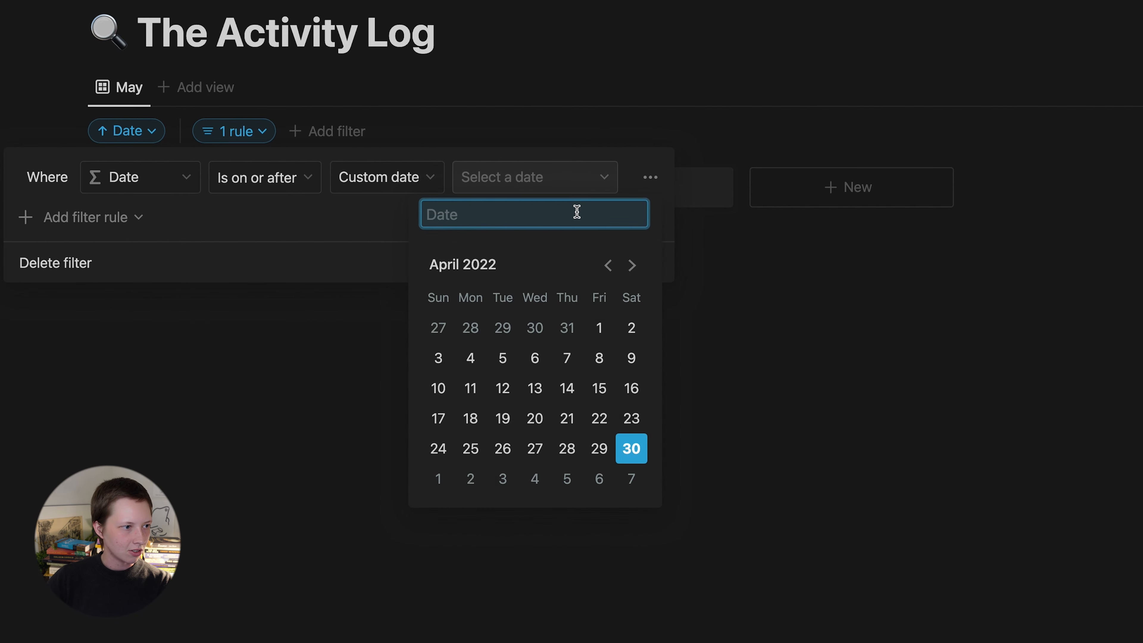
{"action": "left_click", "coordinate": [632, 265]}
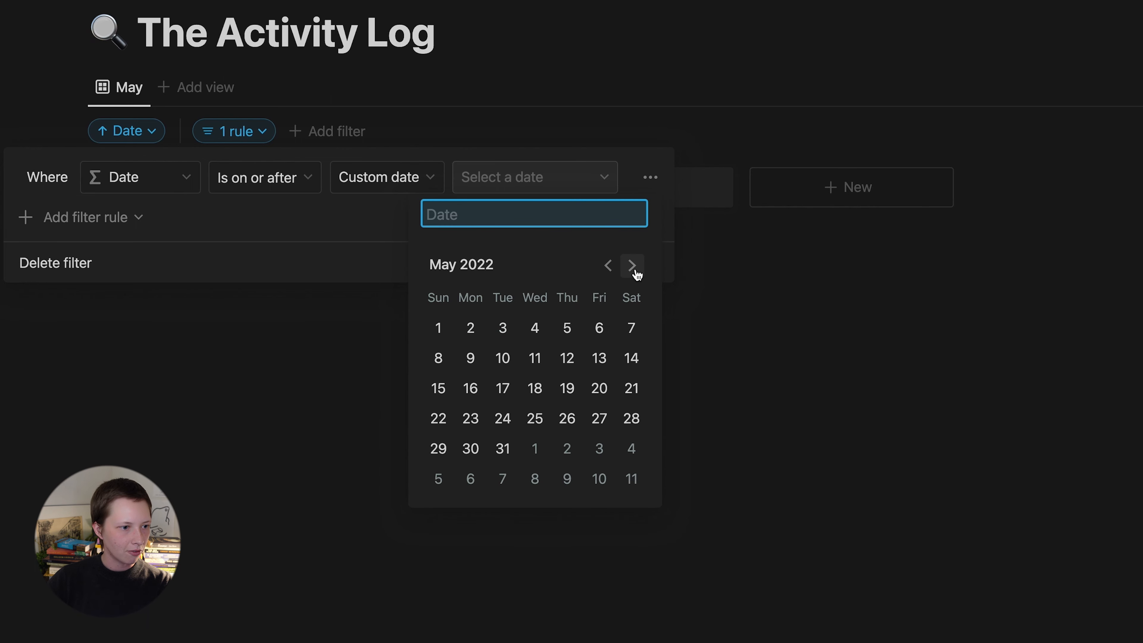
{"action": "left_click", "coordinate": [452, 325]}
Add a second filter rule requiring Date to be on or before May 31, 2022, and close the filter.
{"action": "left_click", "coordinate": [102, 231]}
{"action": "left_click", "coordinate": [102, 231]}
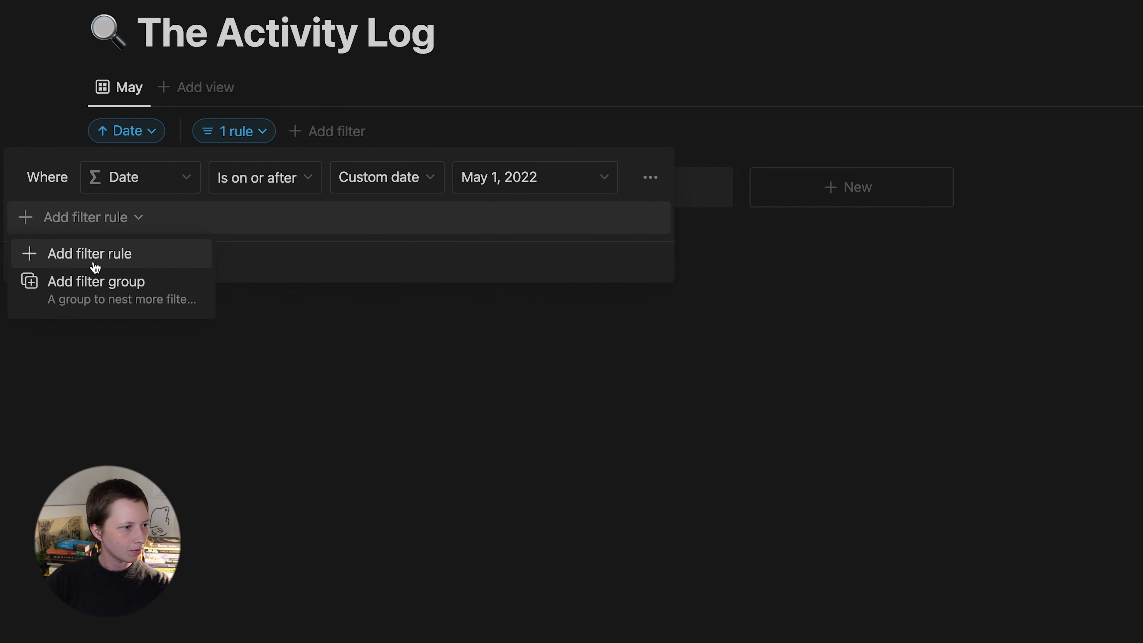
{"action": "left_click", "coordinate": [95, 266]}
{"action": "left_click", "coordinate": [280, 217]}
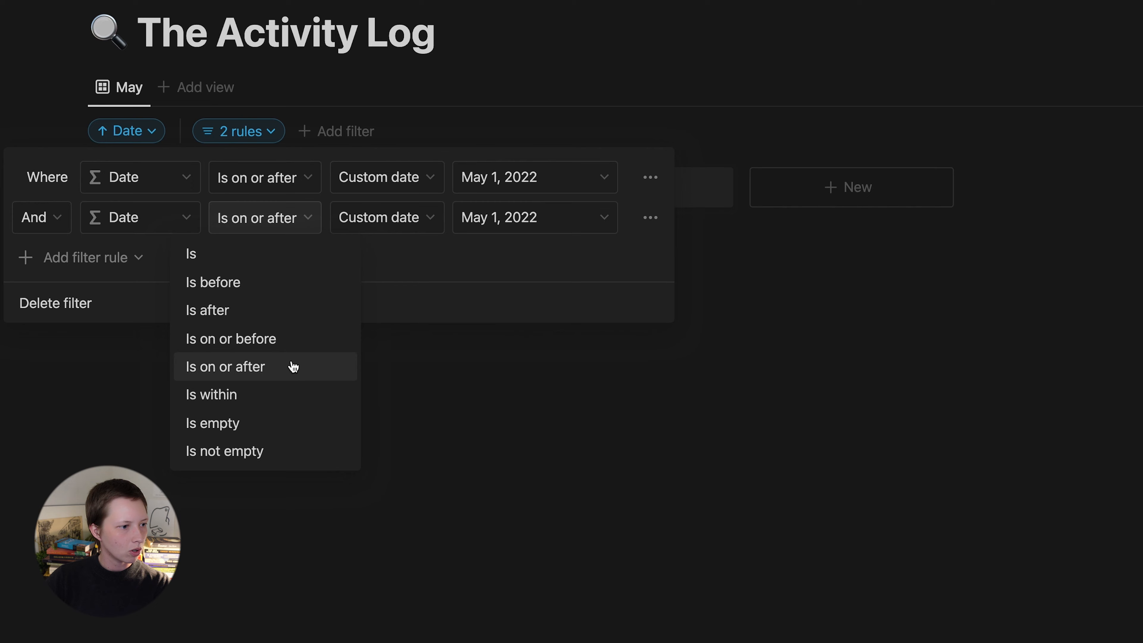
{"action": "left_click", "coordinate": [268, 345]}
{"action": "left_click", "coordinate": [516, 220]}
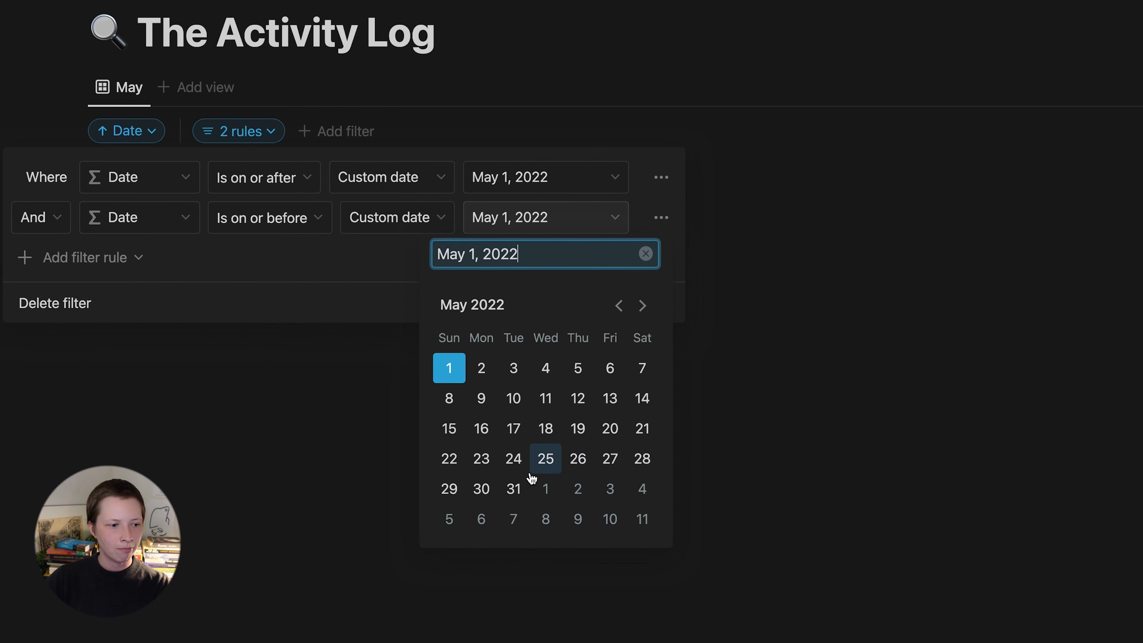
{"action": "left_click", "coordinate": [514, 489]}
{"action": "left_click", "coordinate": [292, 460]}
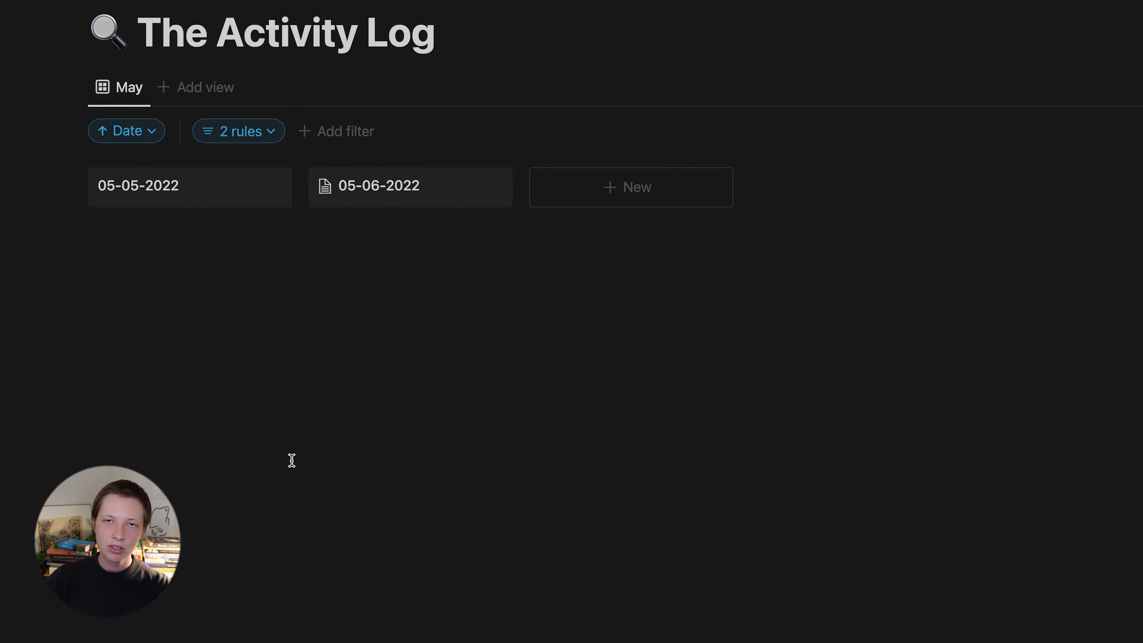
Duplicate the May view of The Activity Log and name the copy "June".
{"action": "left_click", "coordinate": [128, 90]}
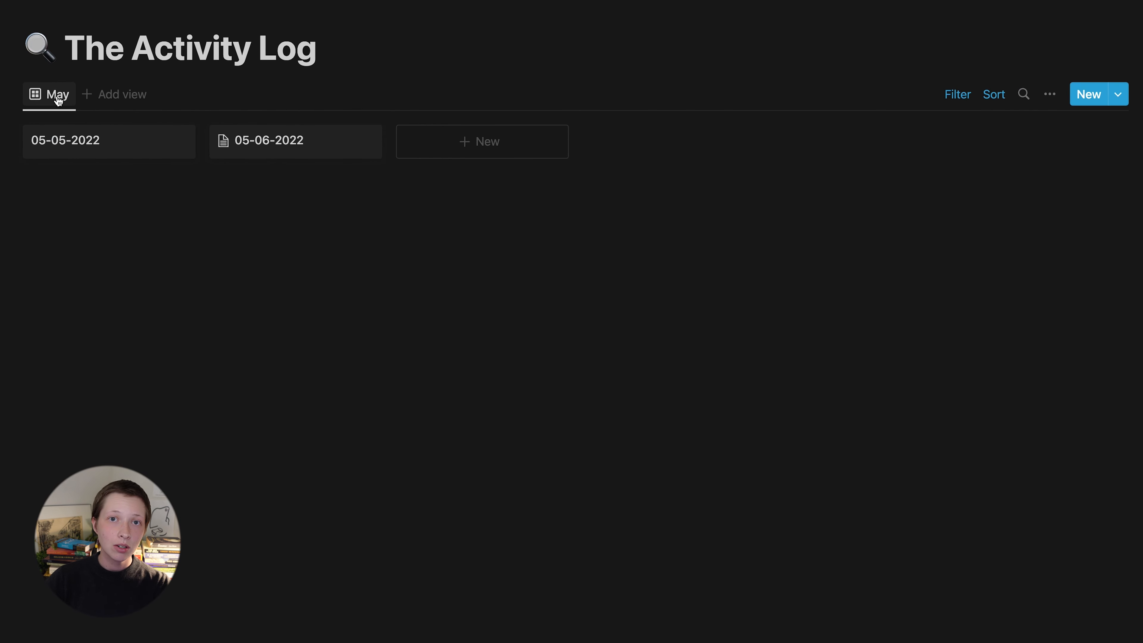
{"action": "left_click", "coordinate": [58, 99]}
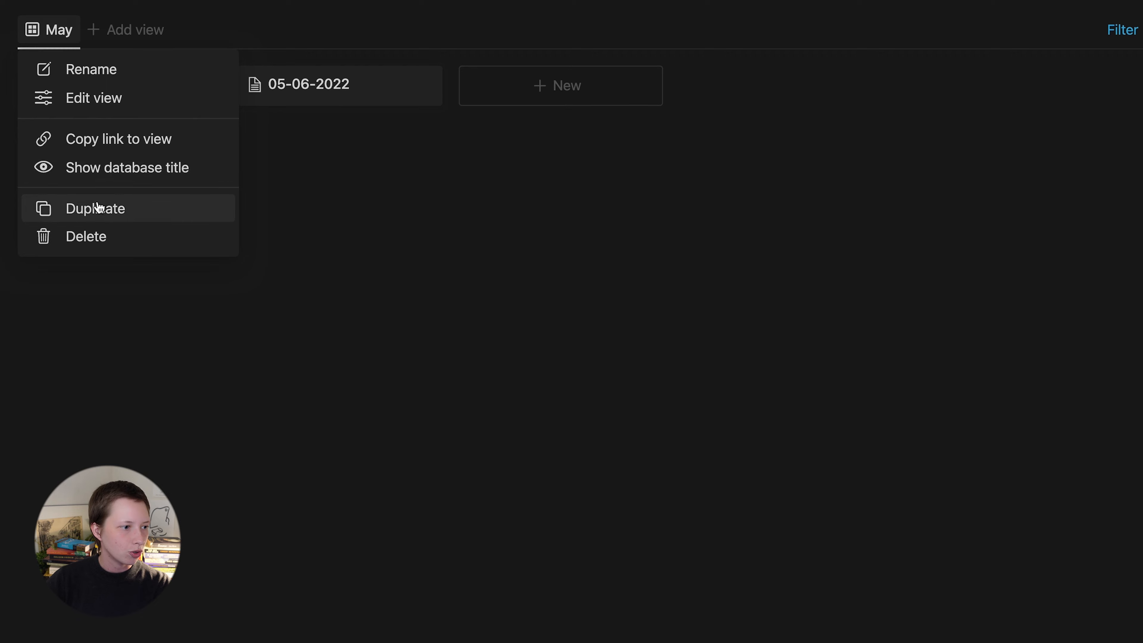
{"action": "left_click", "coordinate": [100, 210]}
{"action": "type", "text": "June"}
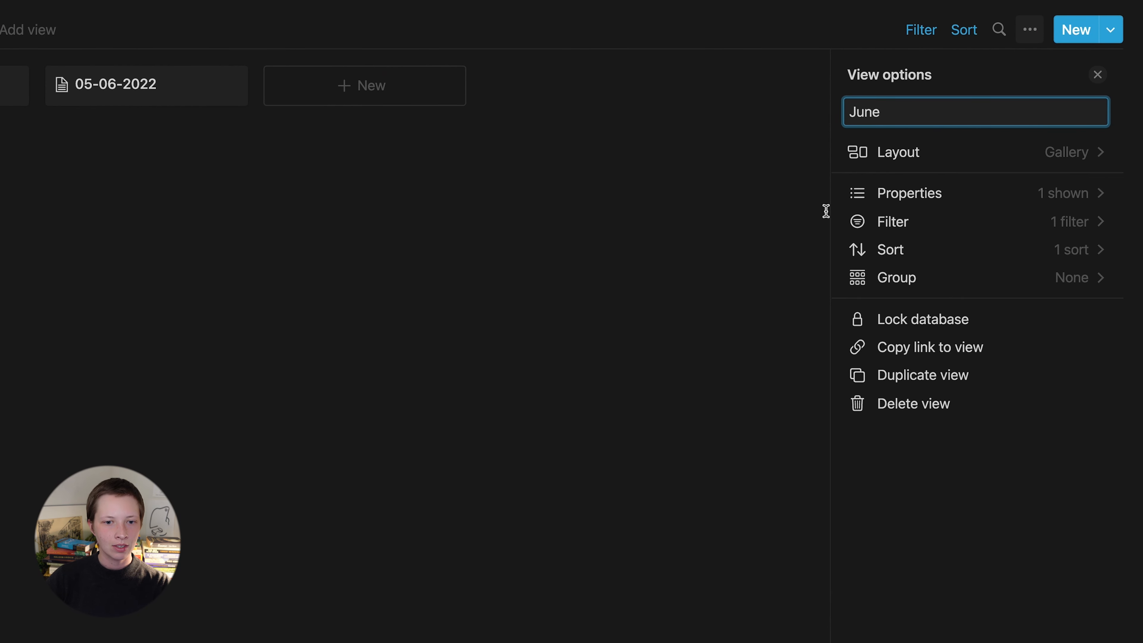
Change the June view's first filter rule to require Date on or after June 1, 2022.
{"action": "left_click", "coordinate": [891, 221]}
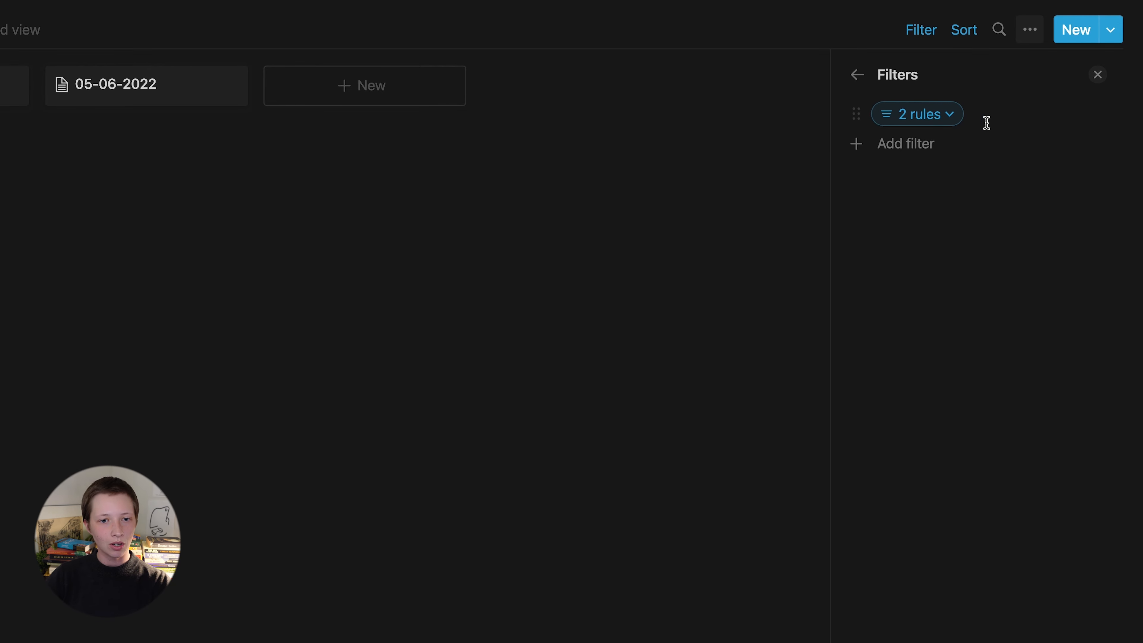
{"action": "left_click", "coordinate": [926, 115]}
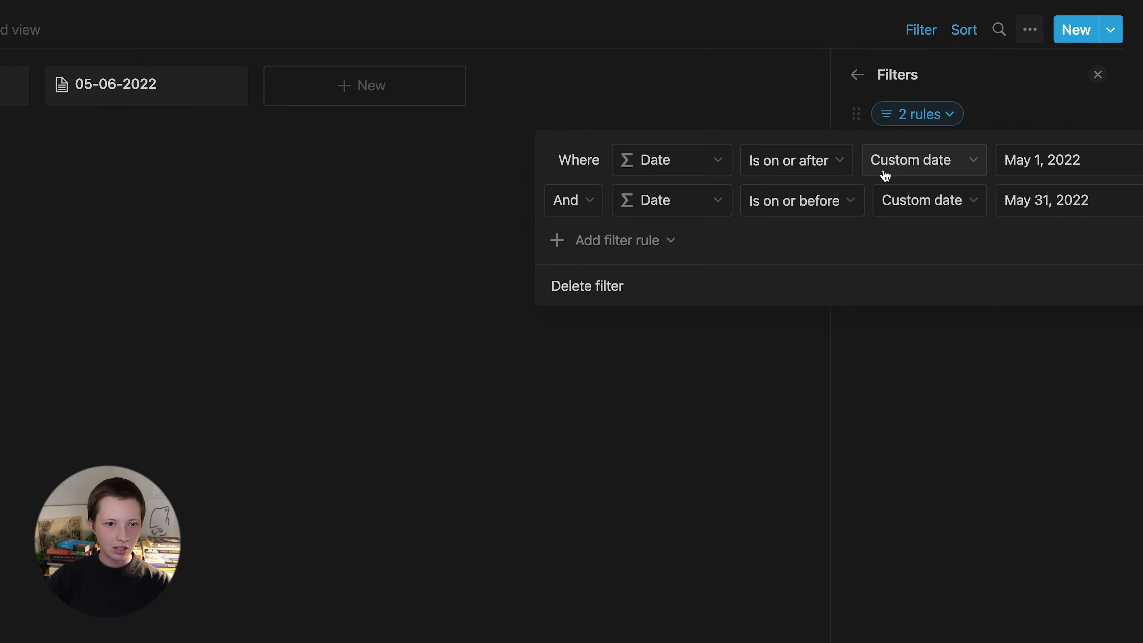
{"action": "left_click", "coordinate": [1077, 164]}
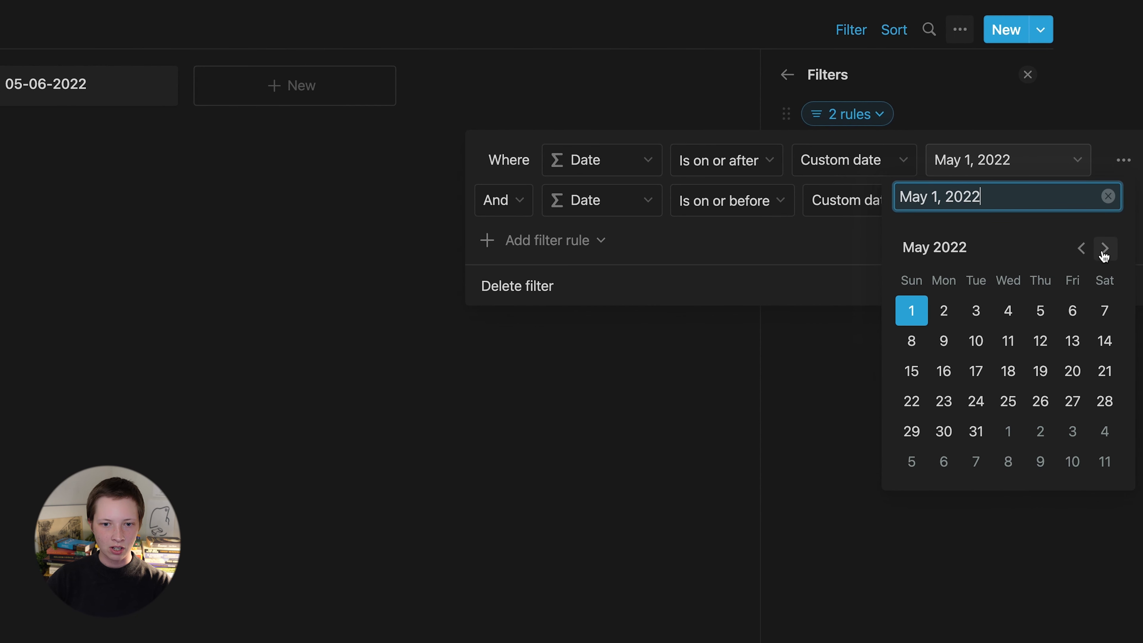
{"action": "left_click", "coordinate": [1105, 248]}
{"action": "left_click", "coordinate": [1008, 311]}
{"action": "left_click", "coordinate": [799, 288]}
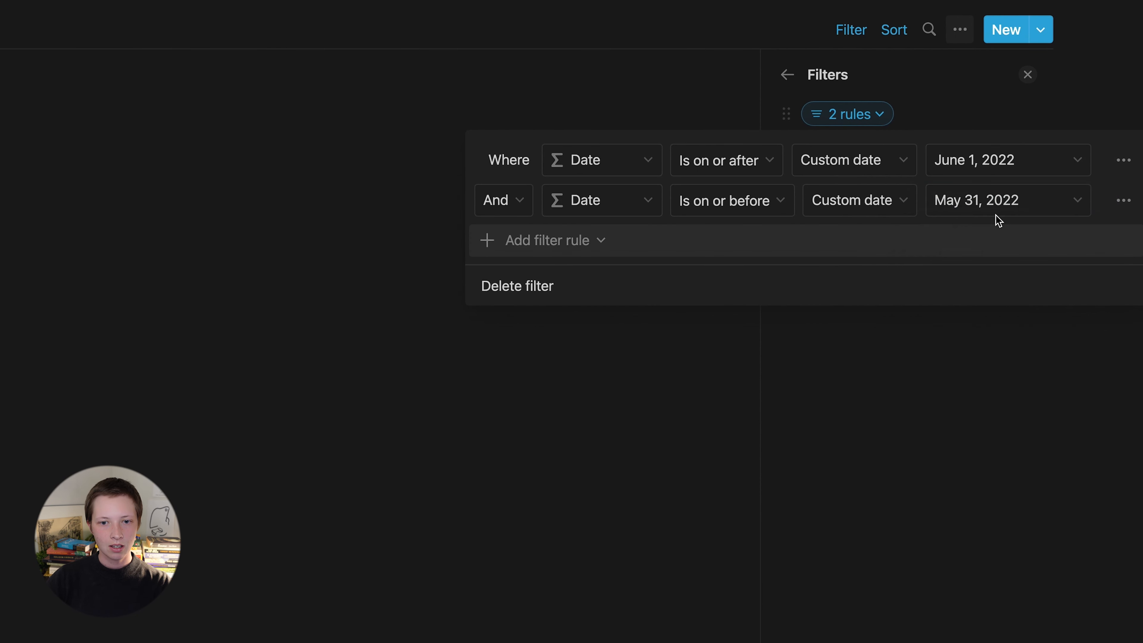
Change the June view's second filter rule to Date on or before June 30, 2022, and close the filter settings.
{"action": "left_click", "coordinate": [972, 203]}
{"action": "left_click", "coordinate": [1105, 288]}
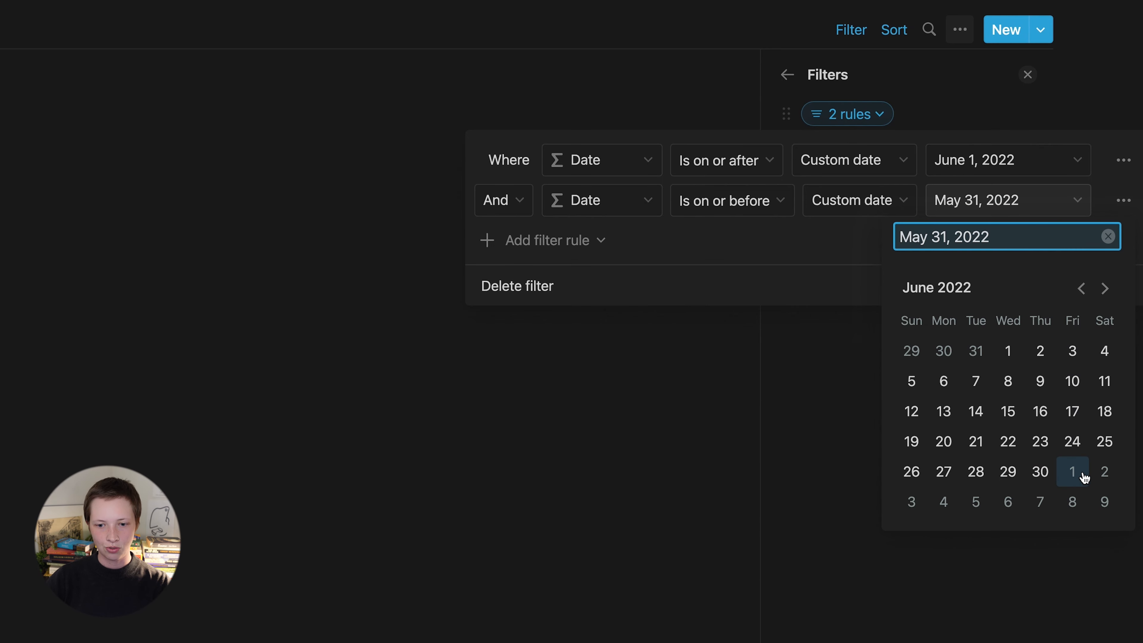
{"action": "left_click", "coordinate": [1040, 472]}
{"action": "left_click", "coordinate": [745, 456]}
{"action": "left_click", "coordinate": [745, 456]}
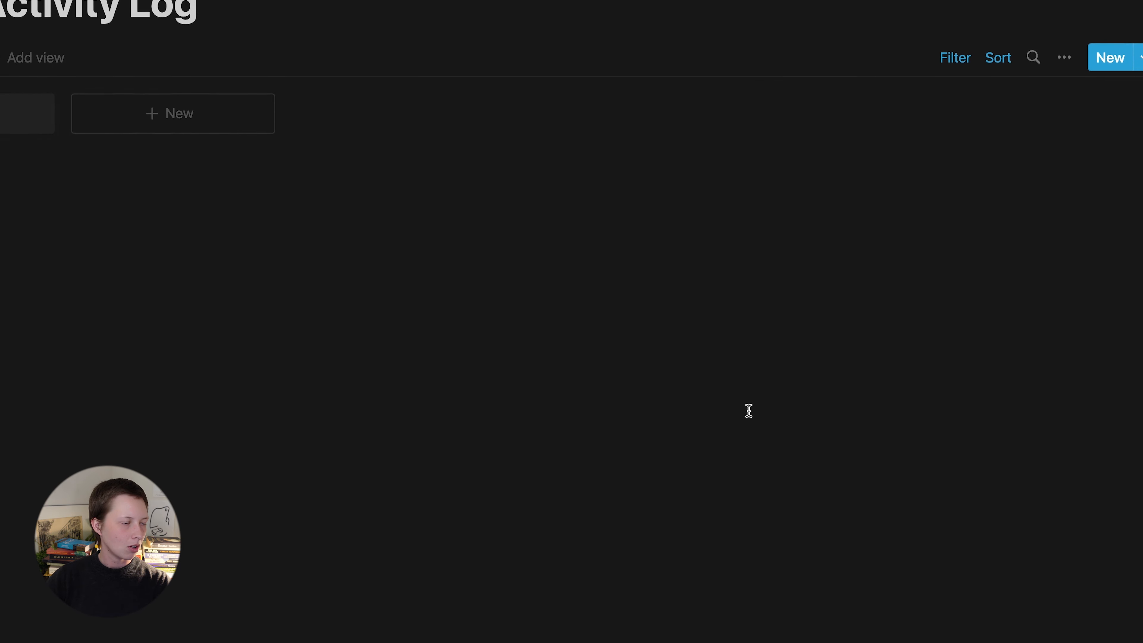
Return to the Merge Calendar page and move Simple Notebook above Task List.
{"action": "left_click", "coordinate": [128, 172]}
{"action": "key", "text": "Escape"}
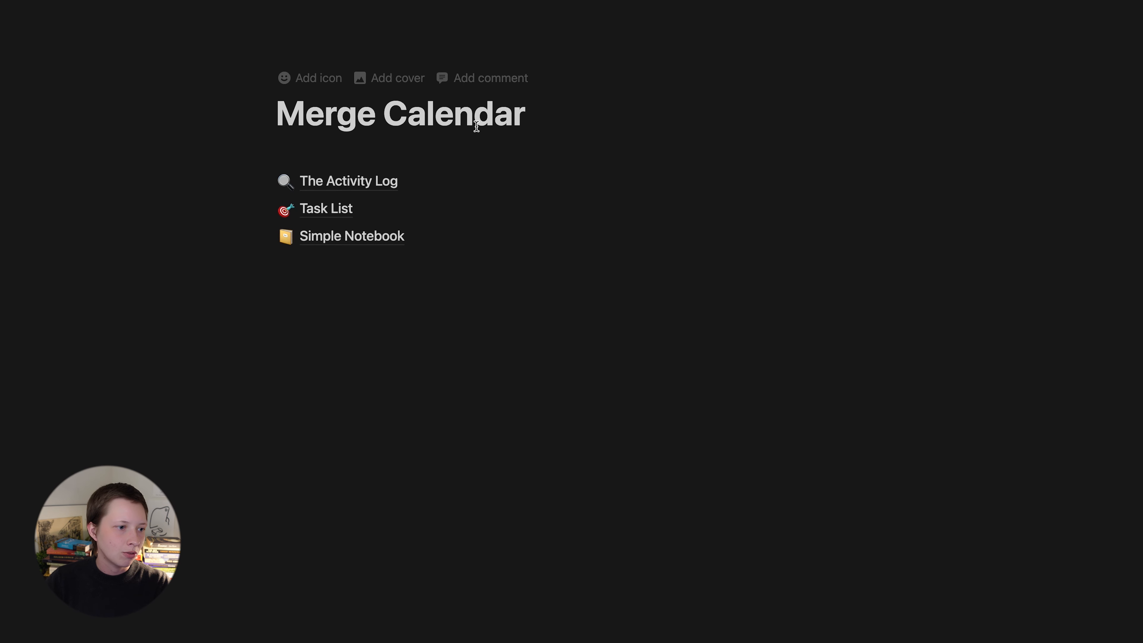
{"action": "left_click_drag", "start_coordinate": [265, 233], "coordinate": [286, 194]}
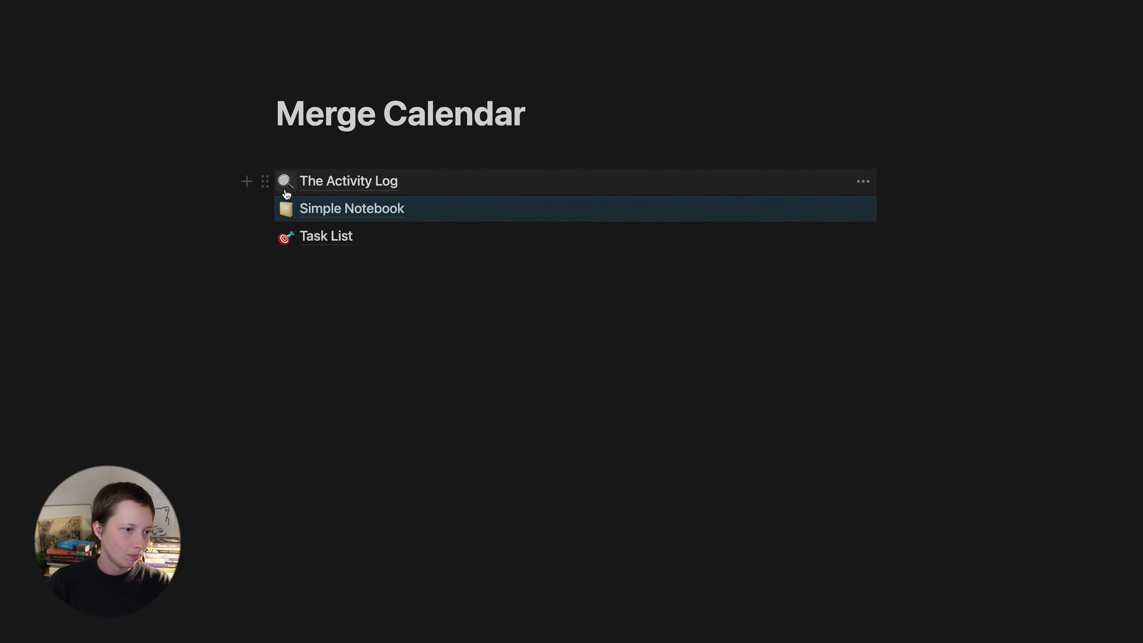
{"action": "left_click", "coordinate": [245, 225]}
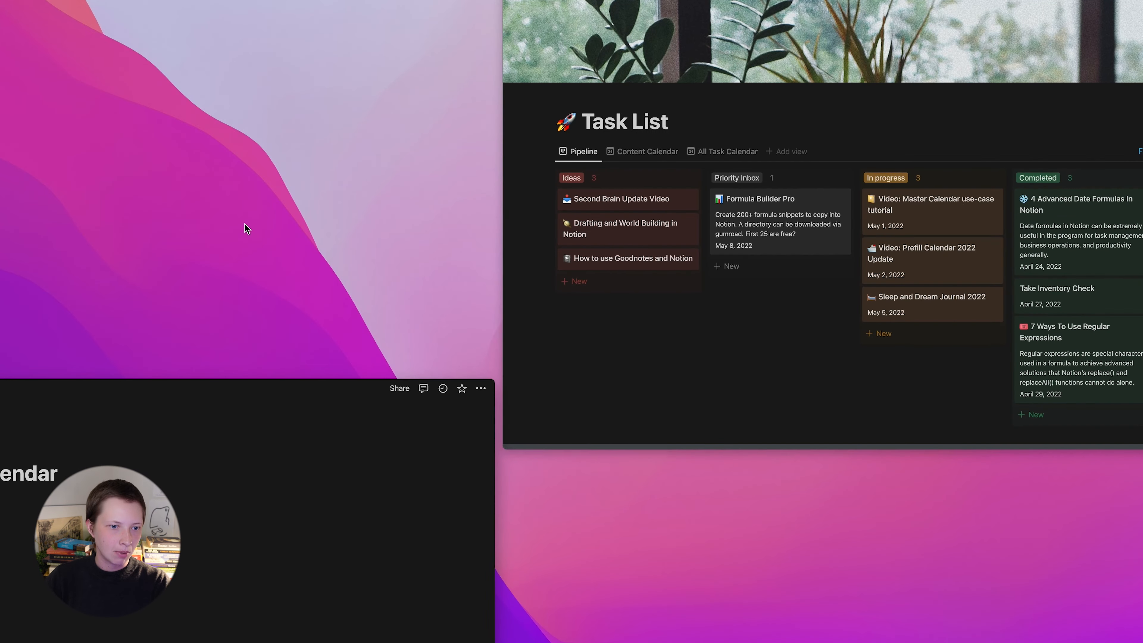
Switch to the other Notion window showing the finished Task List and open its Activity Log by searching for "act".
{"action": "left_click", "coordinate": [794, 227]}
{"action": "key", "text": "super+p"}
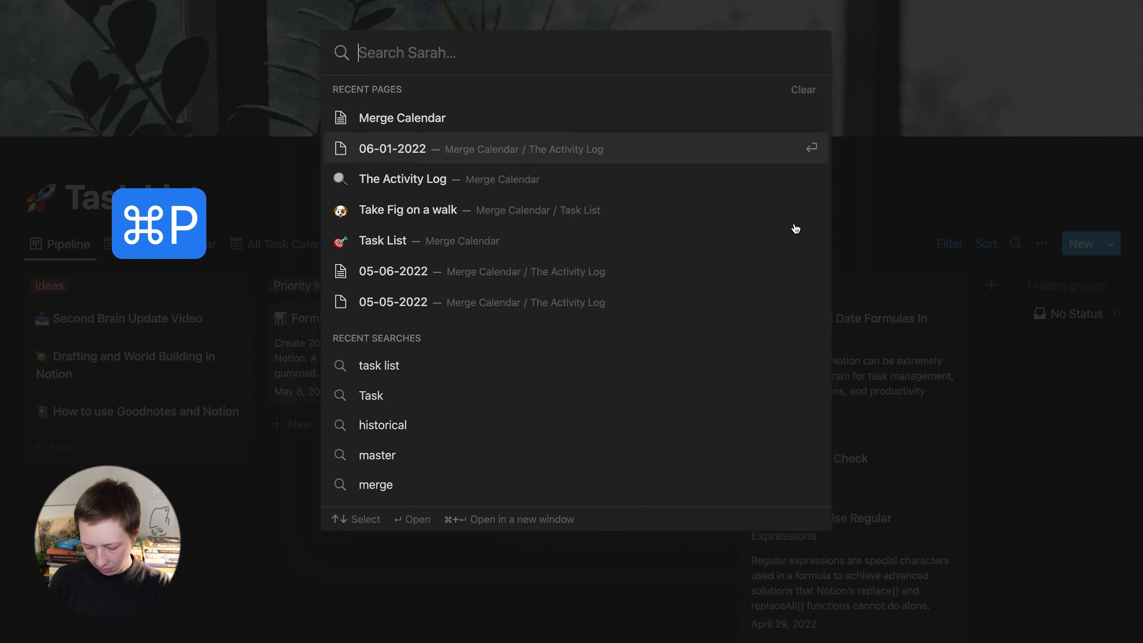
{"action": "type", "text": "act"}
{"action": "key", "text": "Return"}
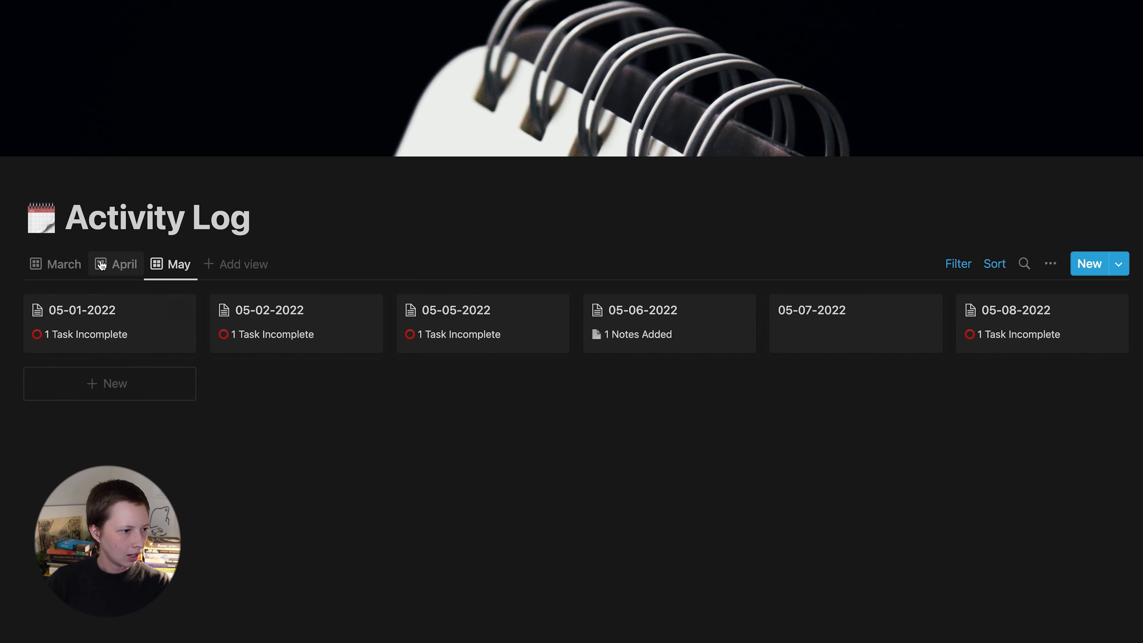
Look through the April and March views, examine all properties of the 03-10-2022 entry, and close it.
{"action": "left_click", "coordinate": [117, 263]}
{"action": "left_click", "coordinate": [62, 266]}
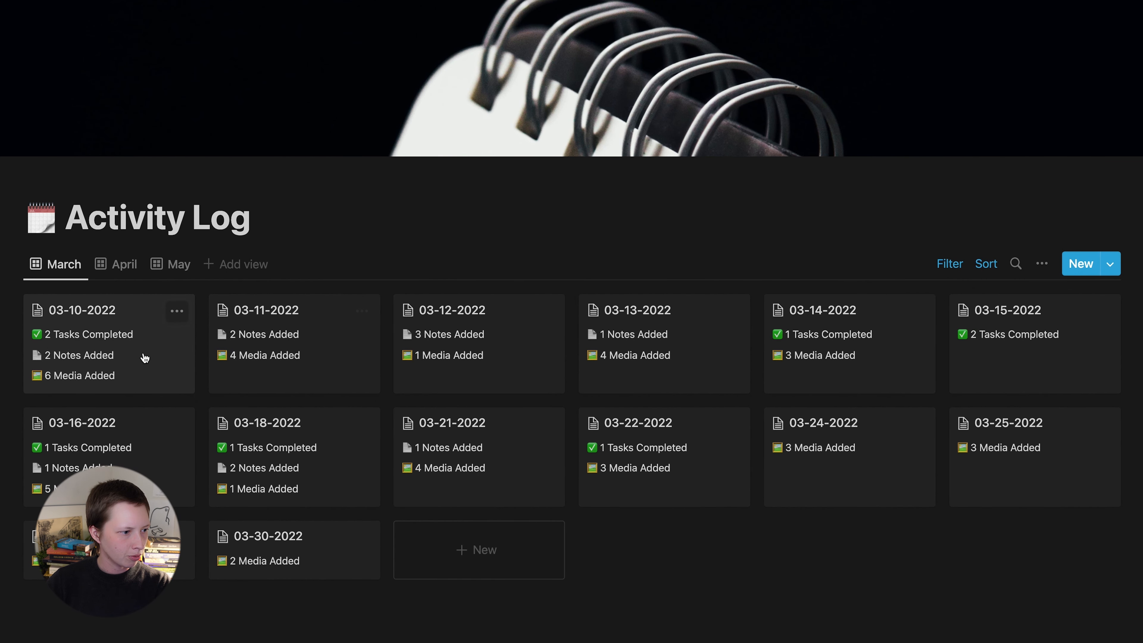
{"action": "left_click", "coordinate": [81, 368]}
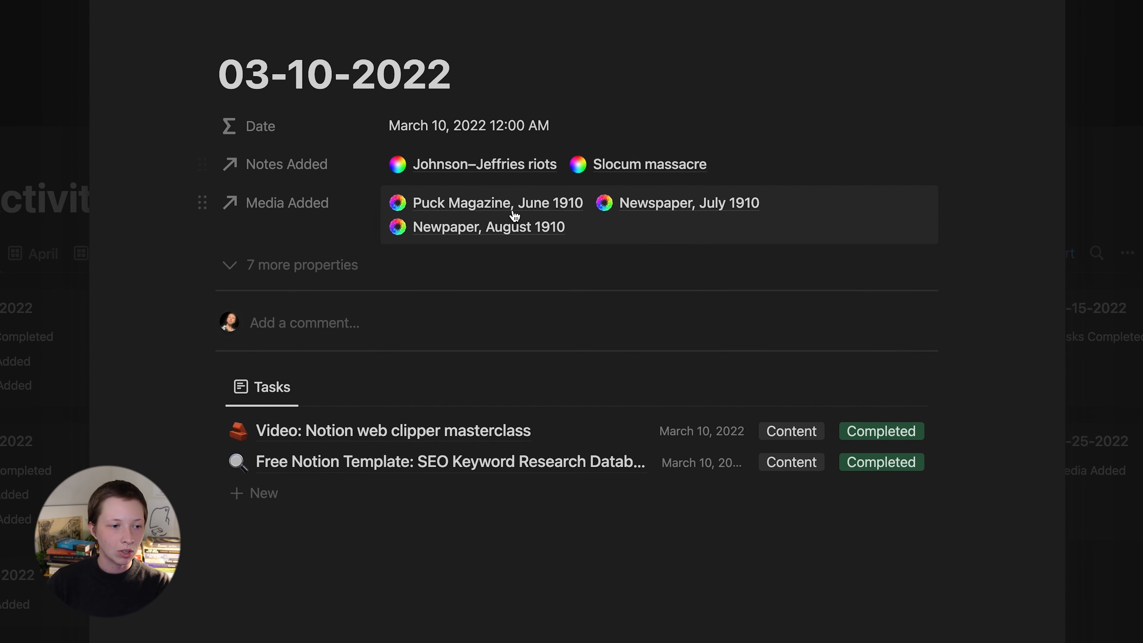
{"action": "left_click", "coordinate": [279, 270]}
{"action": "scroll", "coordinate": [280, 272], "scroll_direction": "down", "scroll_amount": 2}
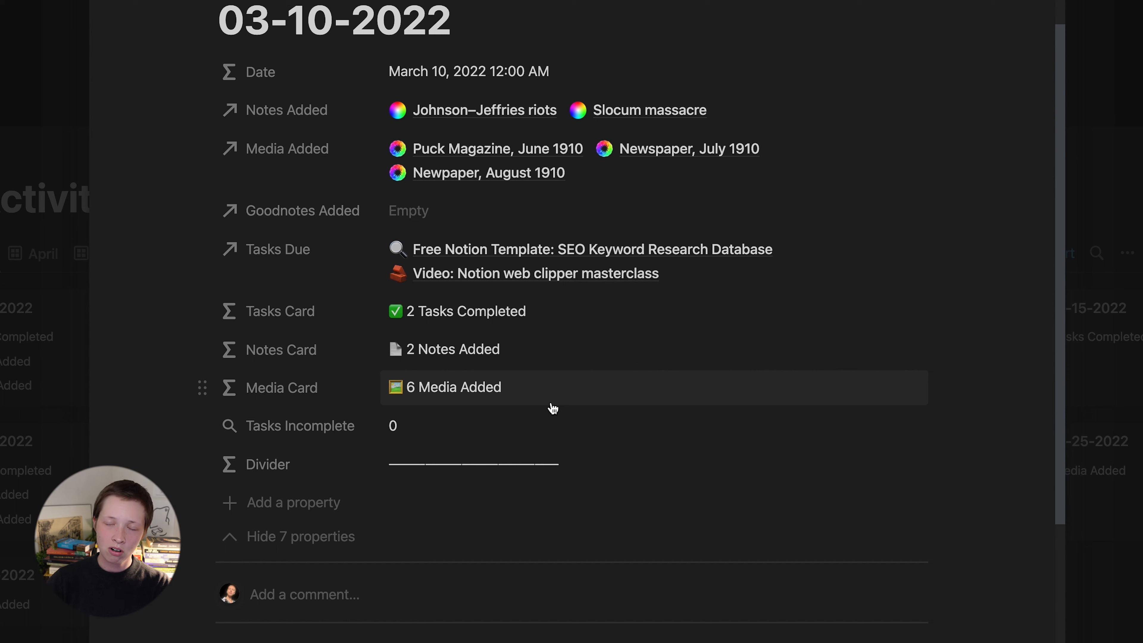
{"action": "left_click", "coordinate": [79, 320]}
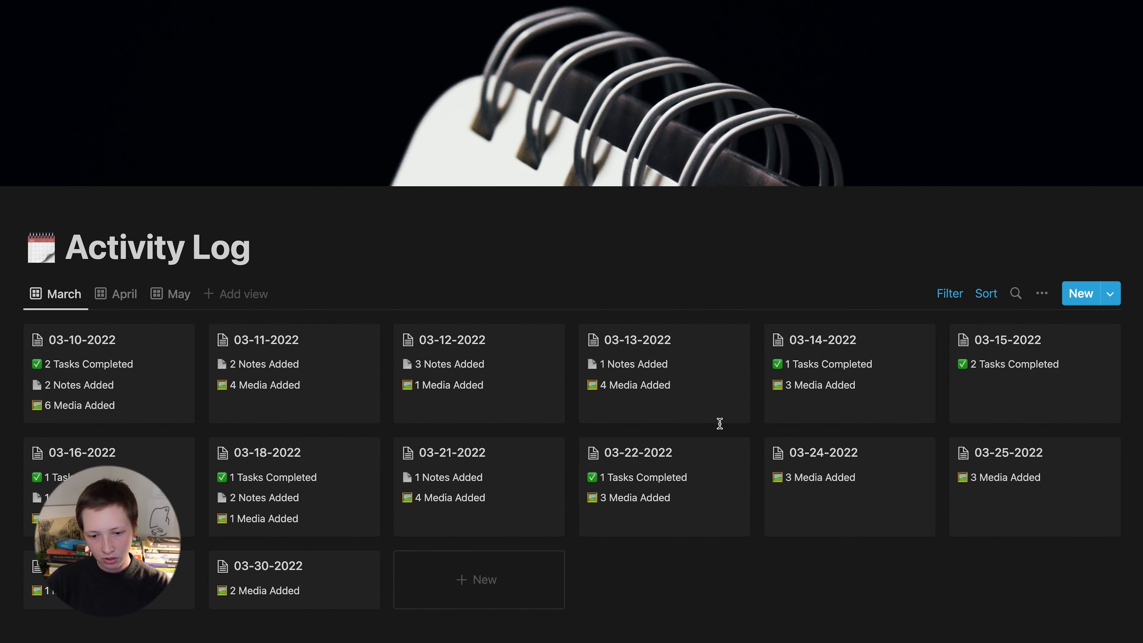
Switch back to the Merge Calendar window and open the 05-05-2022 entry from The Activity Log's May view as a full page.
{"action": "key", "text": "ctrl+Up"}
{"action": "left_click", "coordinate": [396, 519]}
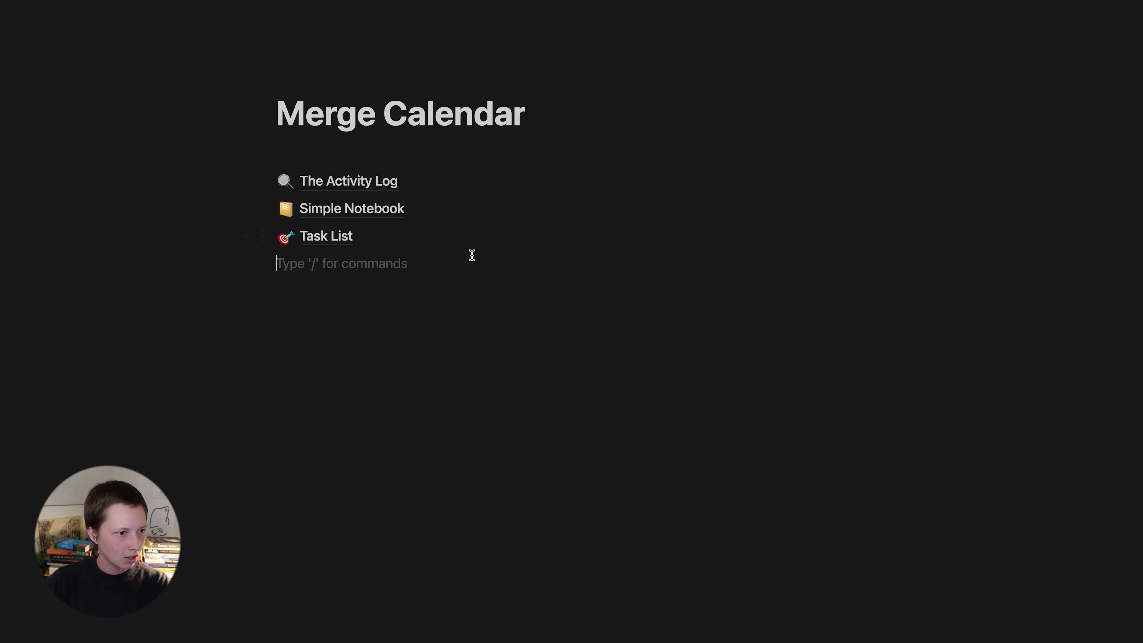
{"action": "left_click", "coordinate": [352, 181]}
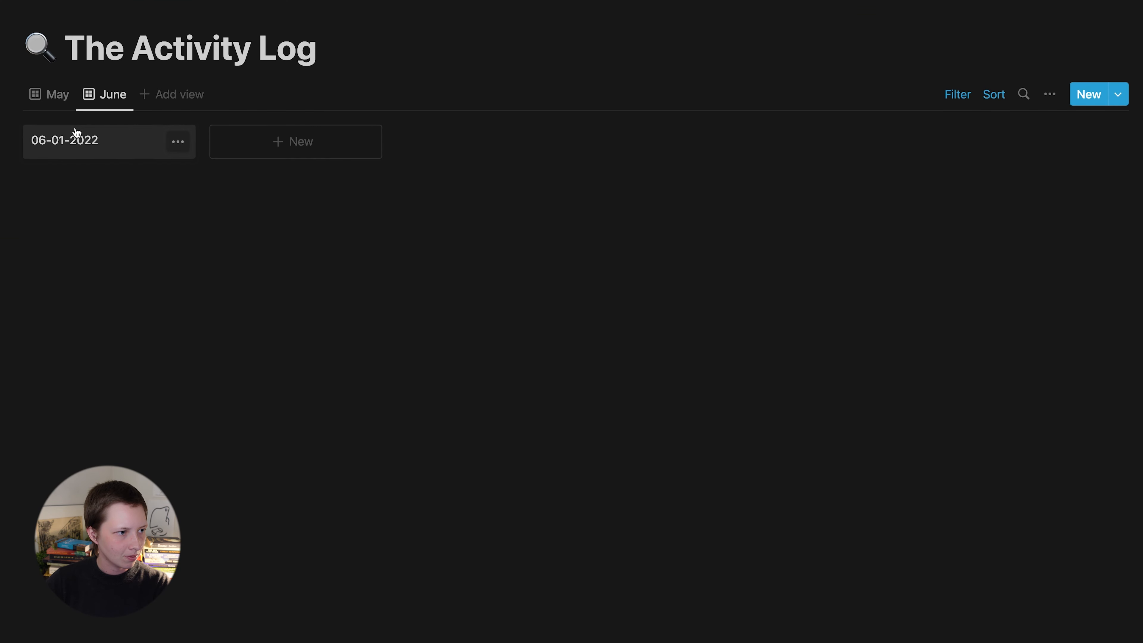
{"action": "left_click", "coordinate": [53, 94]}
{"action": "left_click", "coordinate": [114, 149]}
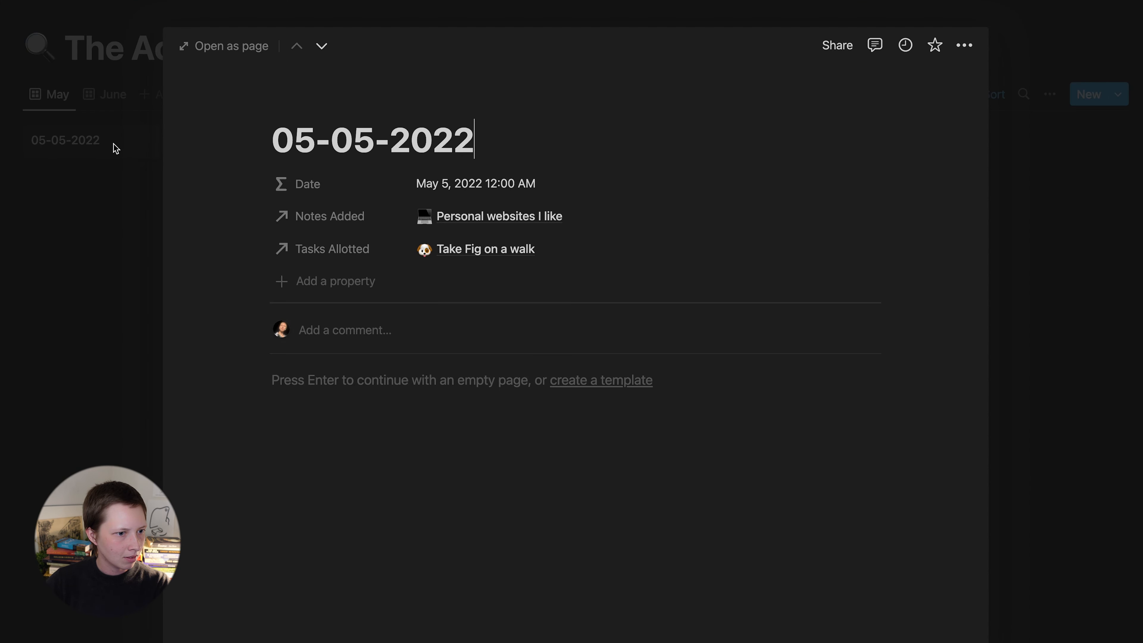
{"action": "left_click", "coordinate": [224, 45]}
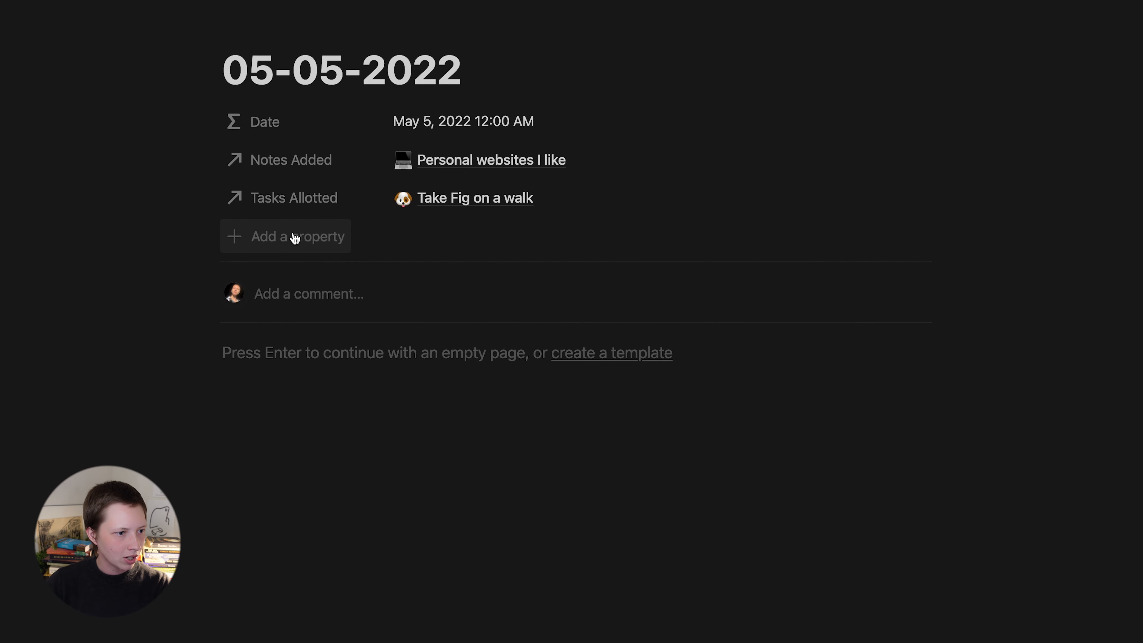
Add a formula property named "Notes Card" to the 05-05-2022 entry.
{"action": "left_click", "coordinate": [295, 237]}
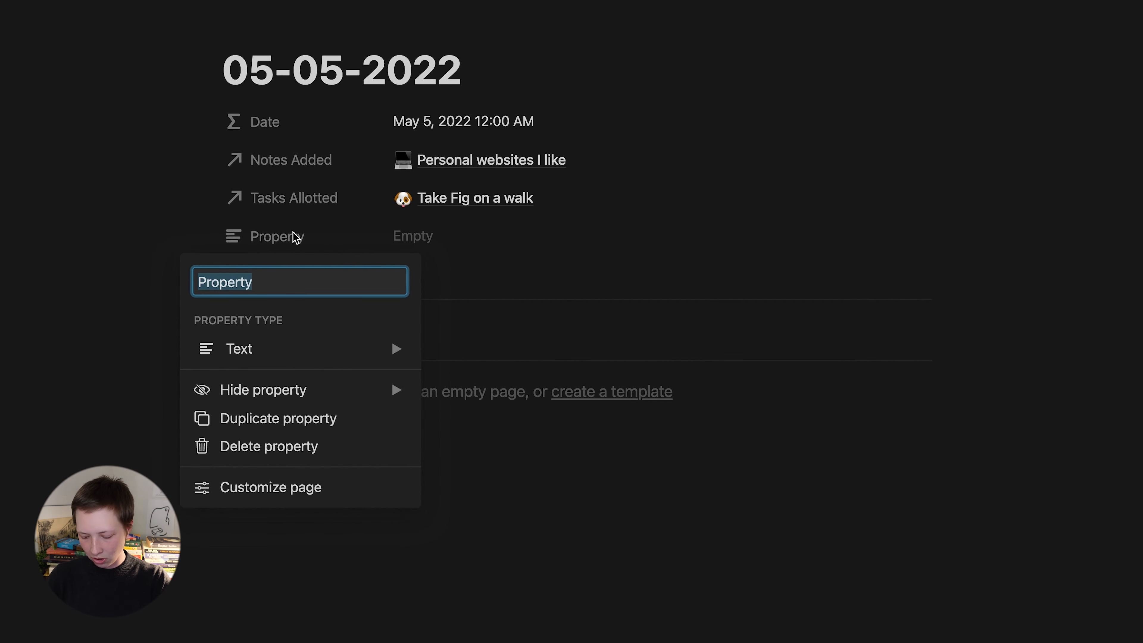
{"action": "type", "text": "Notes Car"}
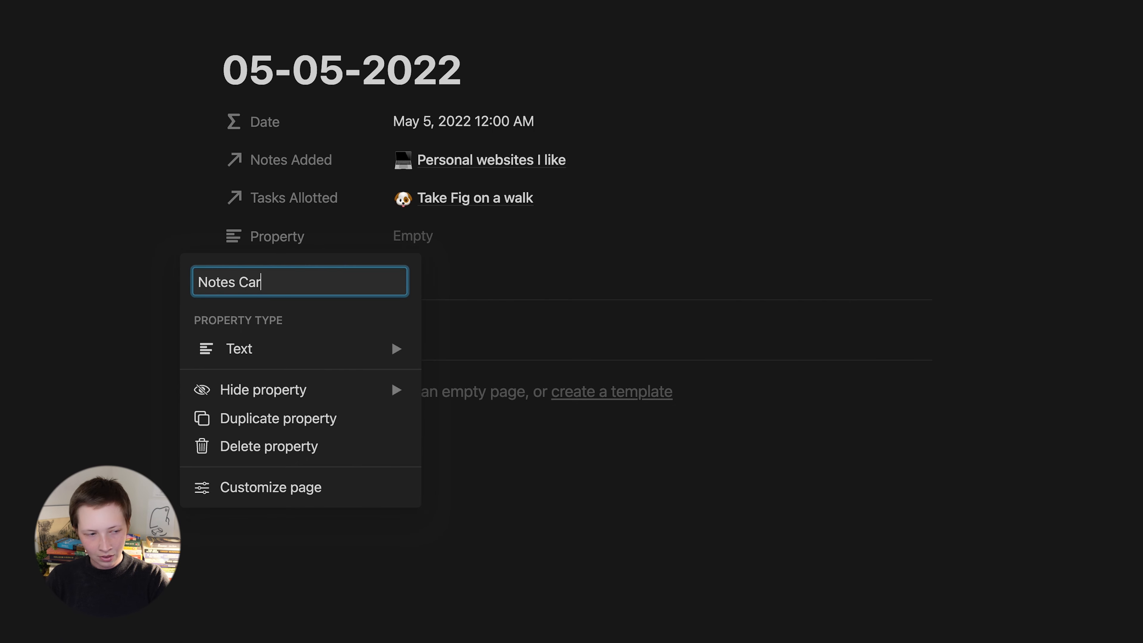
{"action": "type", "text": "d"}
{"action": "mouse_move", "coordinate": [382, 348]}
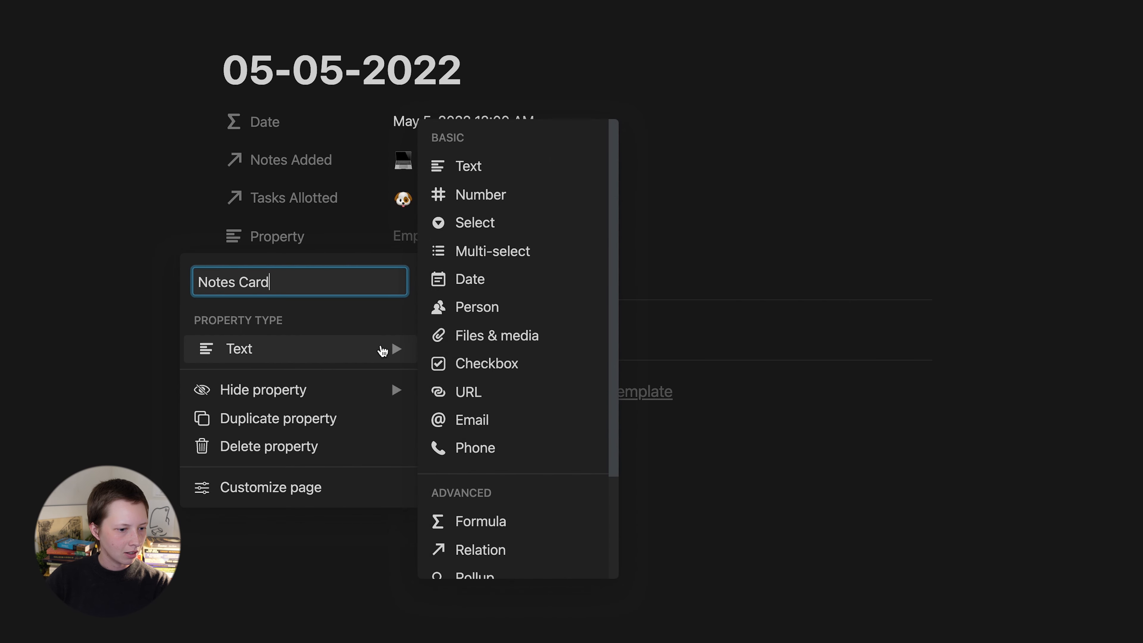
{"action": "left_click", "coordinate": [496, 518]}
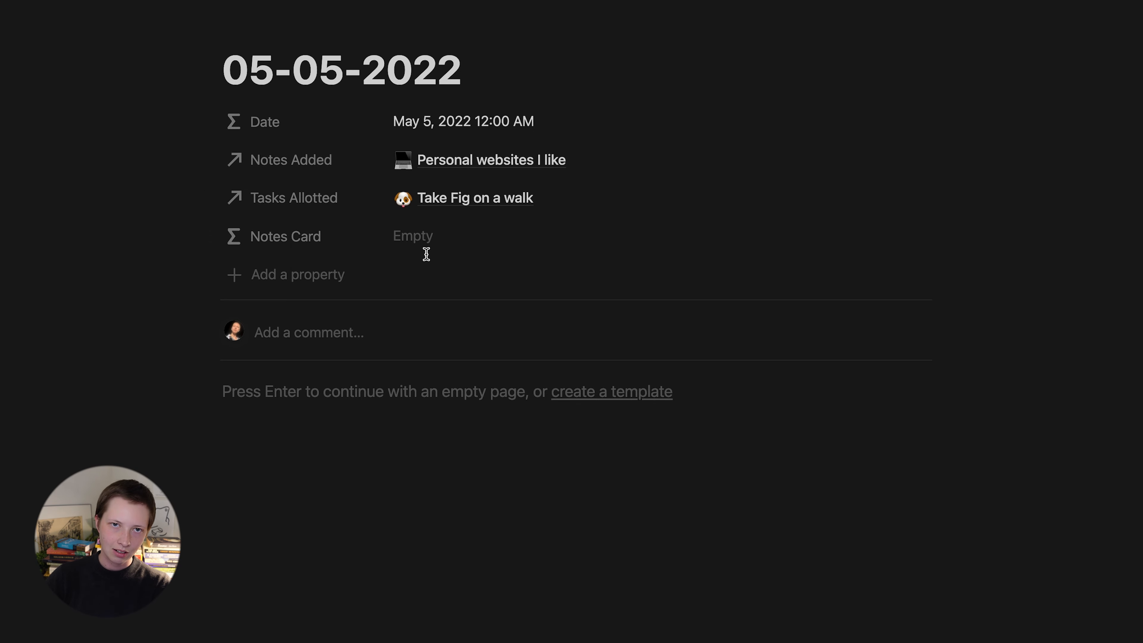
Set the Notes Card formula to if(not empty(prop("Notes Added")), "", "") and accept it.
{"action": "left_click", "coordinate": [427, 239]}
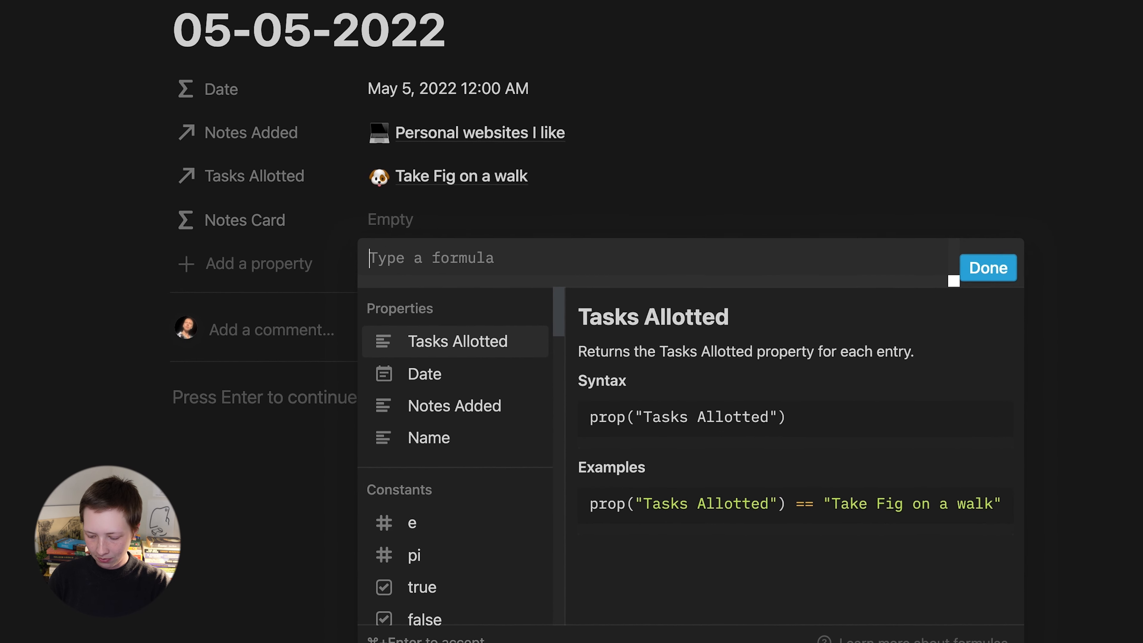
{"action": "type", "text": "if(not empty()"}
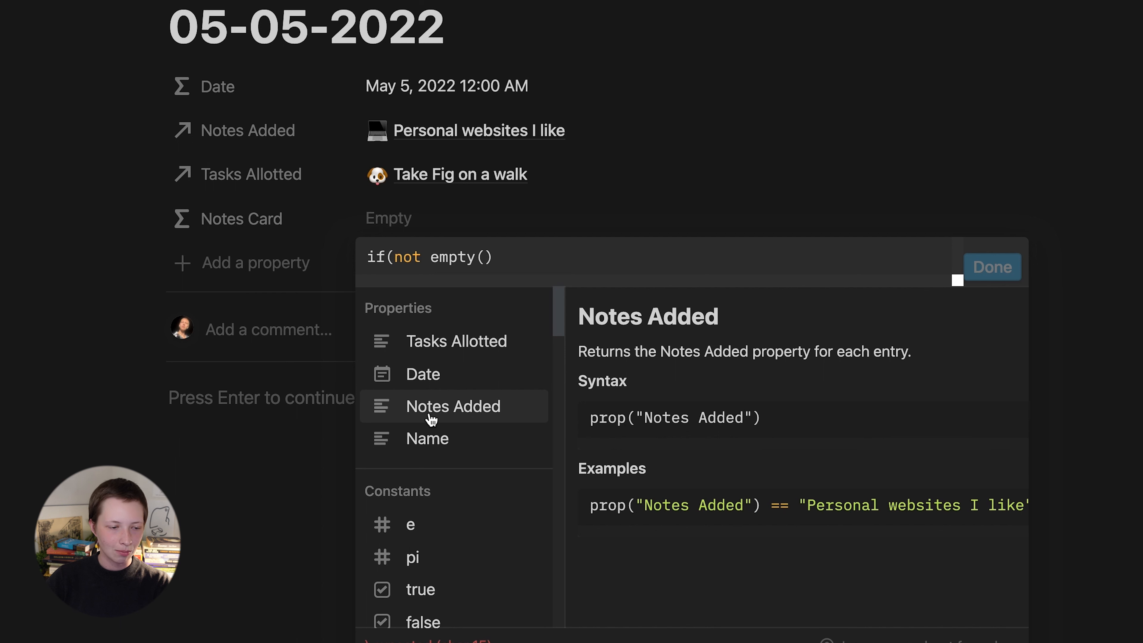
{"action": "left_click", "coordinate": [432, 418]}
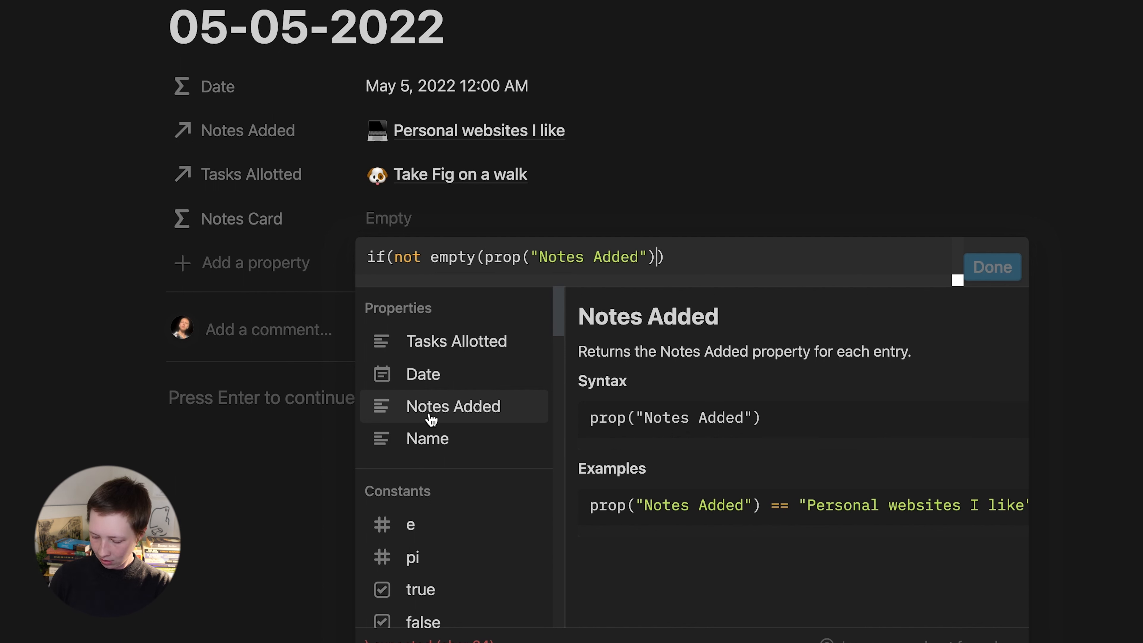
{"action": "type", "text": ","}
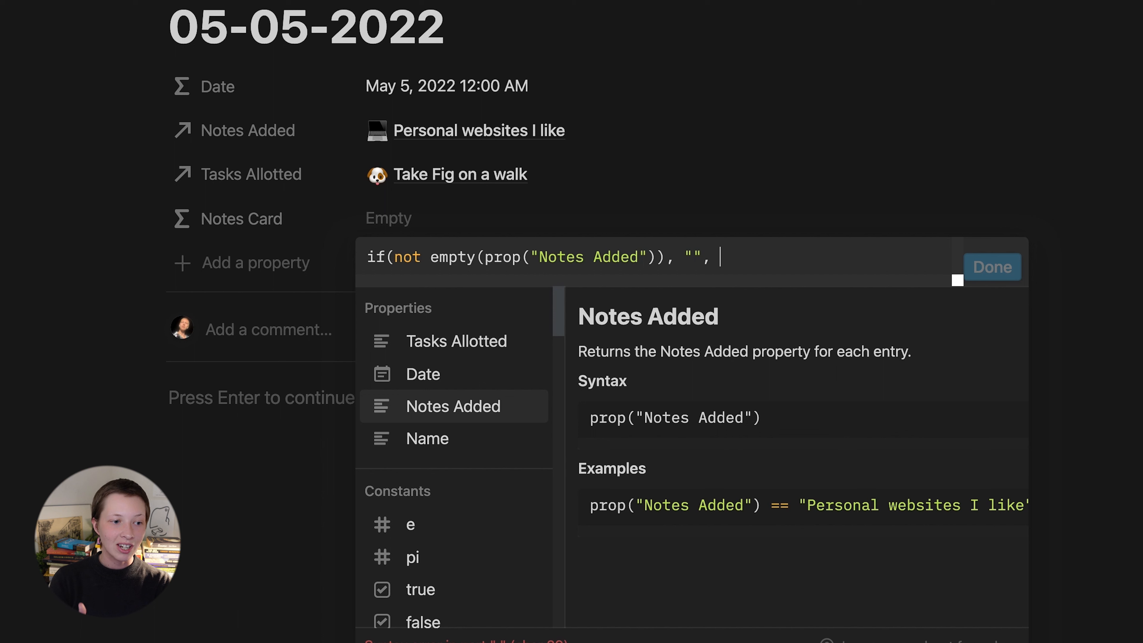
{"action": "type", "text": "\"\""}
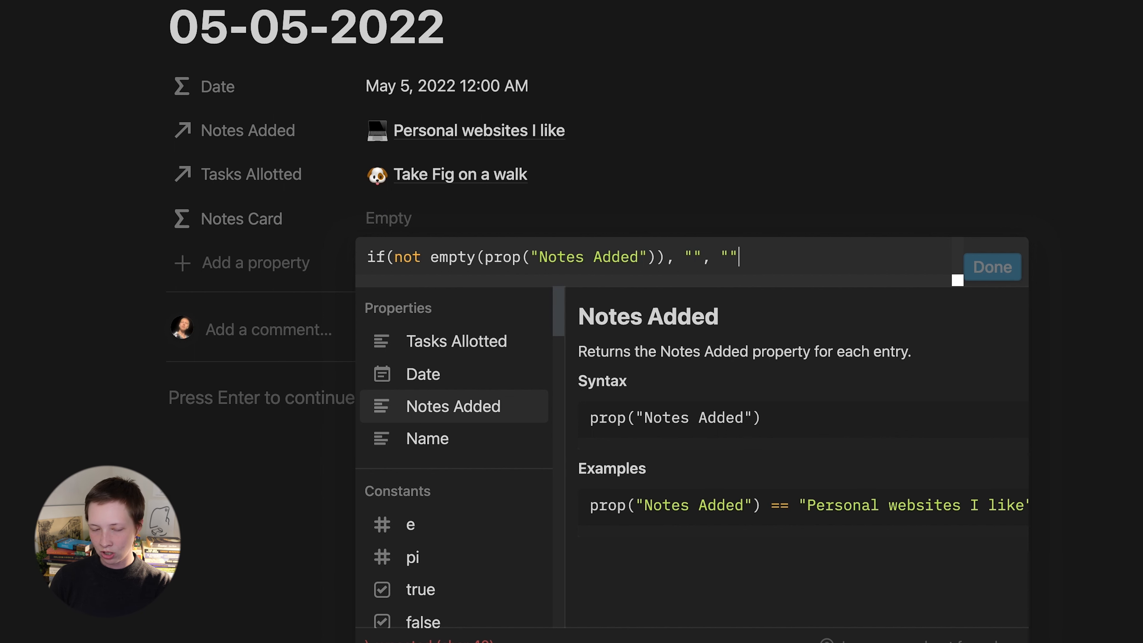
{"action": "type", "text": ")"}
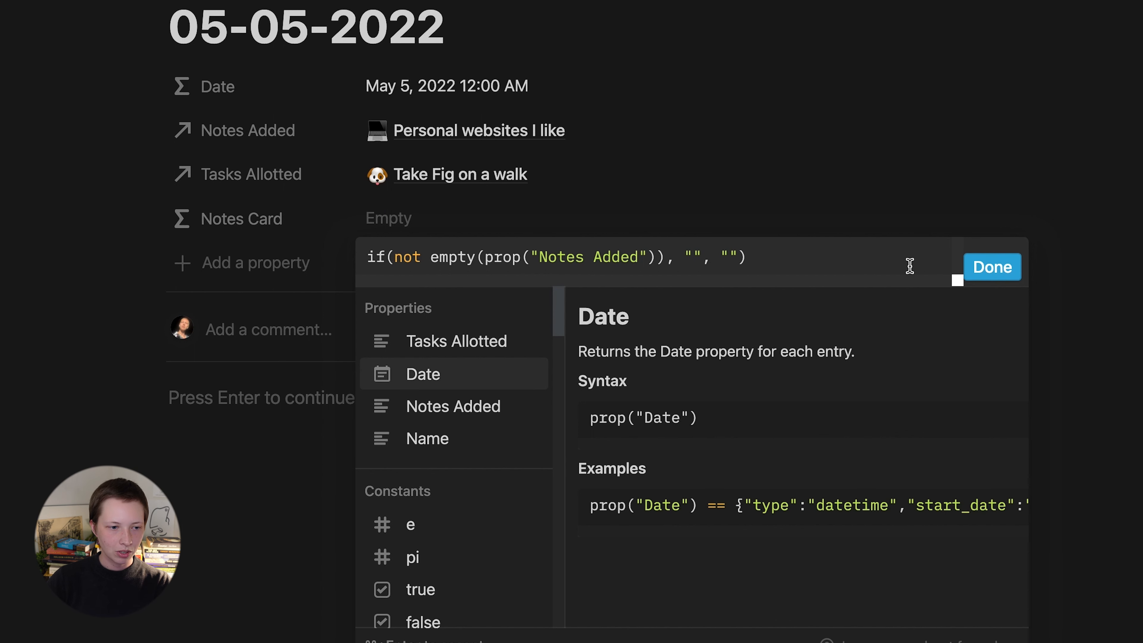
{"action": "left_click", "coordinate": [989, 267]}
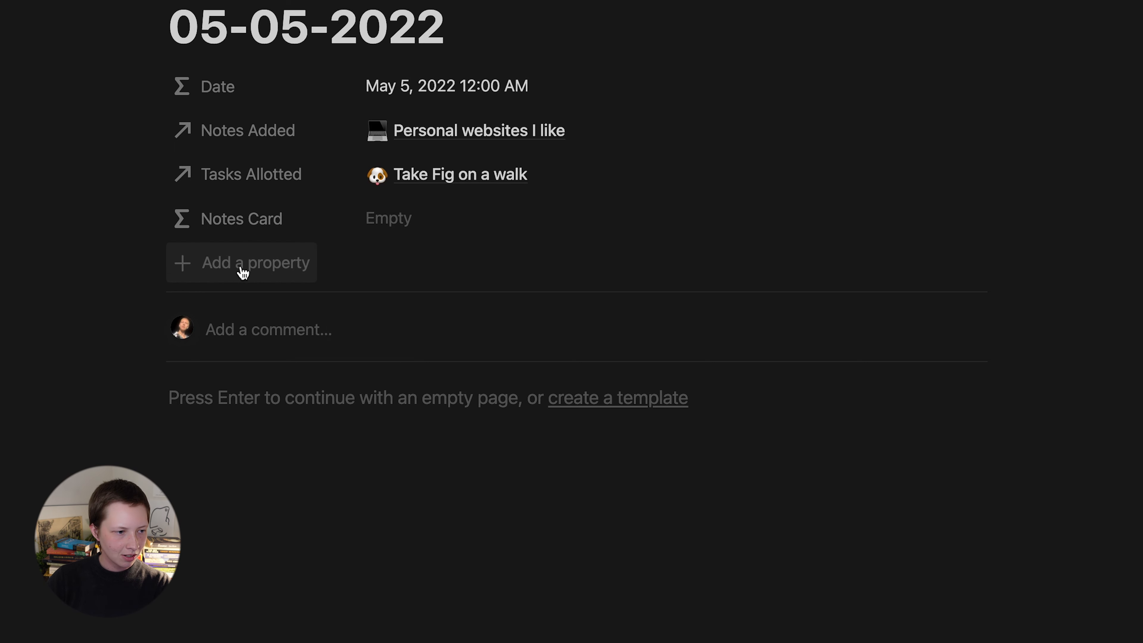
Add a formula property named "Test" to the 05-05-2022 entry.
{"action": "left_click", "coordinate": [243, 272]}
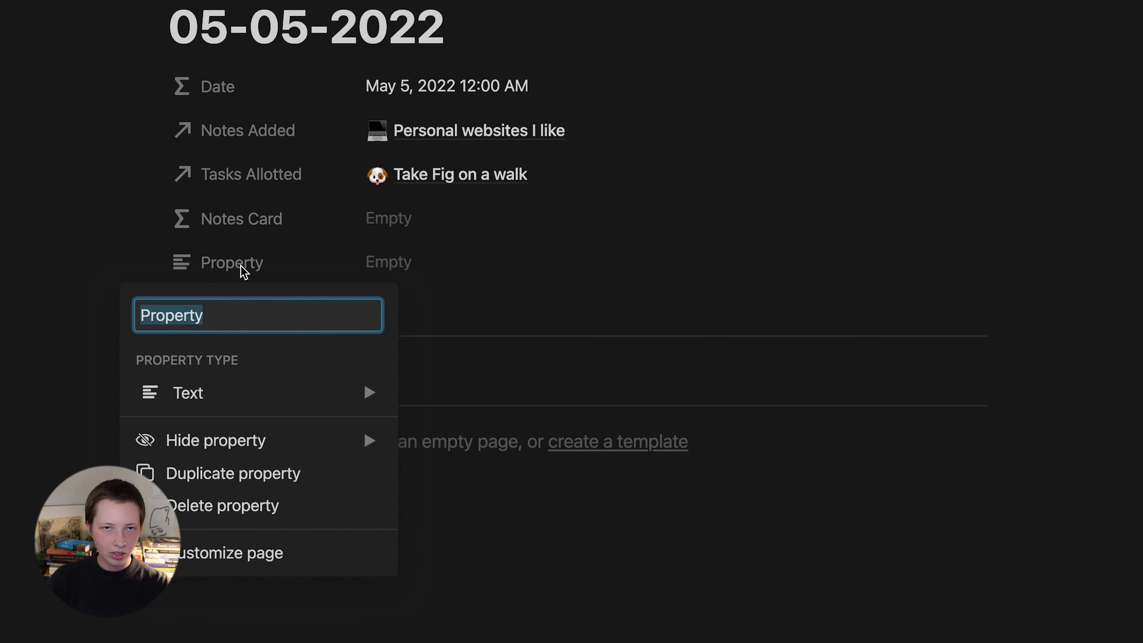
{"action": "type", "text": "Test"}
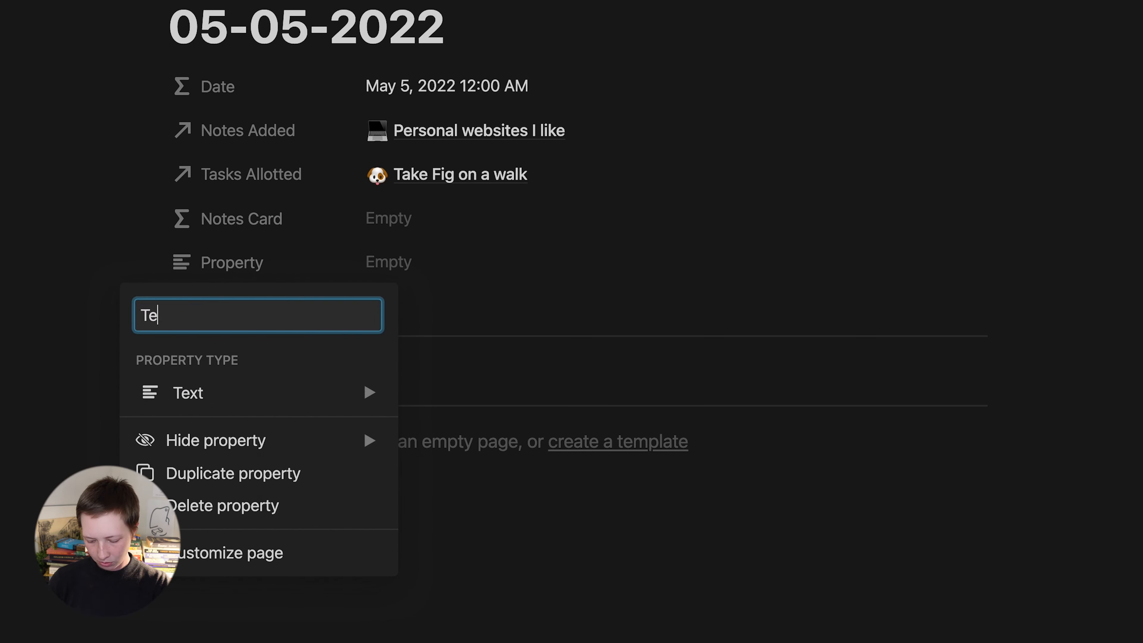
{"action": "mouse_move", "coordinate": [263, 400]}
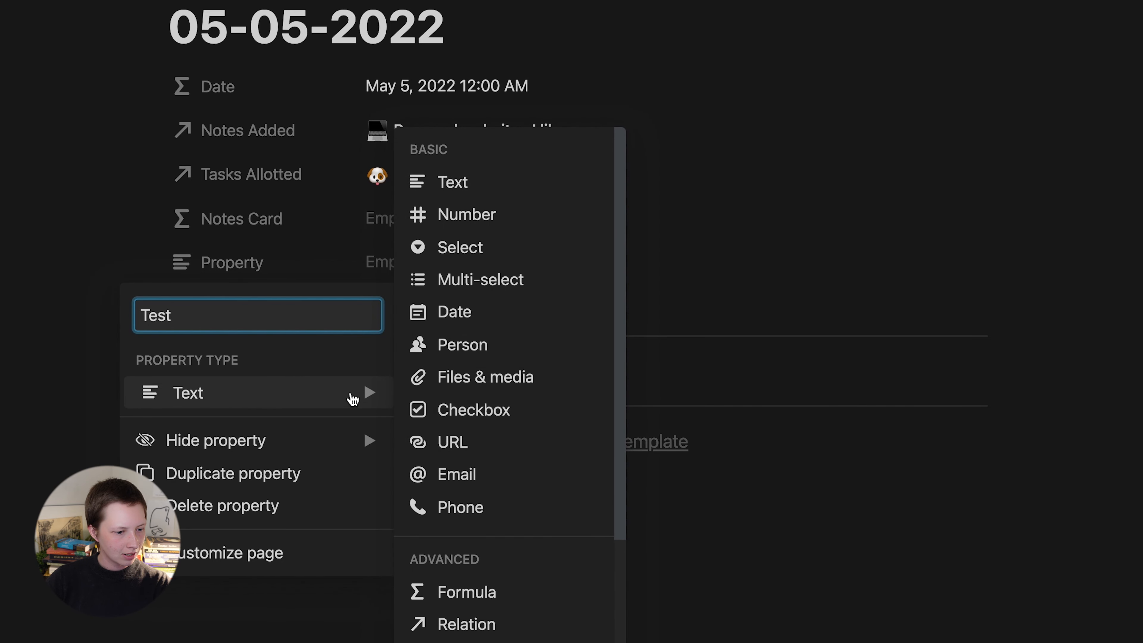
{"action": "scroll", "coordinate": [543, 450], "scroll_direction": "down", "scroll_amount": 3}
{"action": "left_click", "coordinate": [522, 433]}
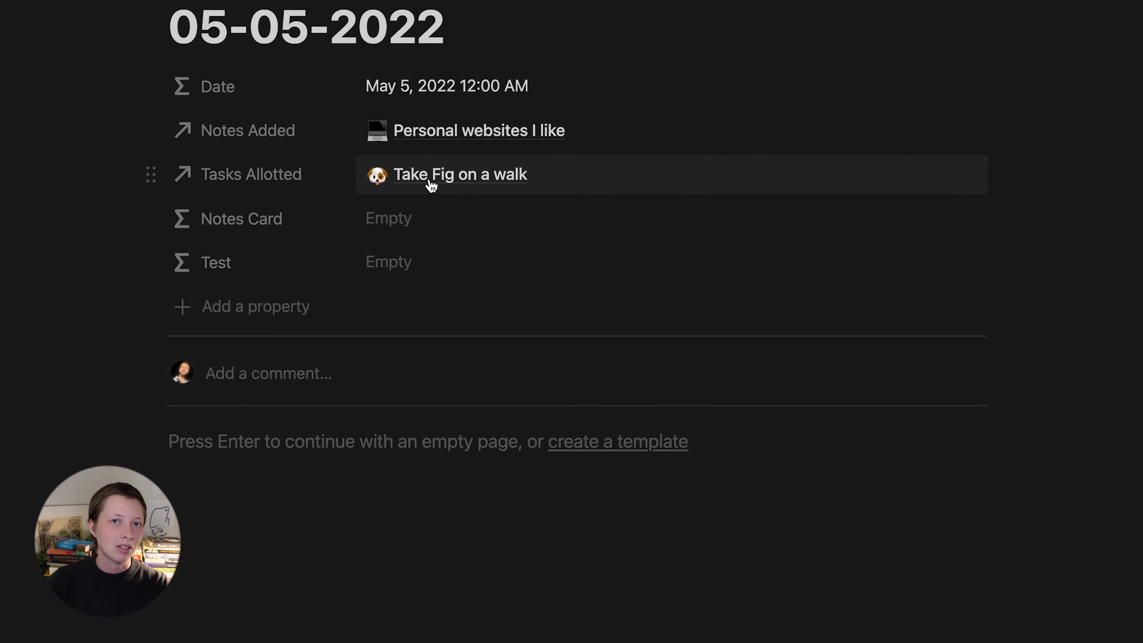
Set the Test formula to prop("Notes Added") and accept it.
{"action": "left_click", "coordinate": [446, 272]}
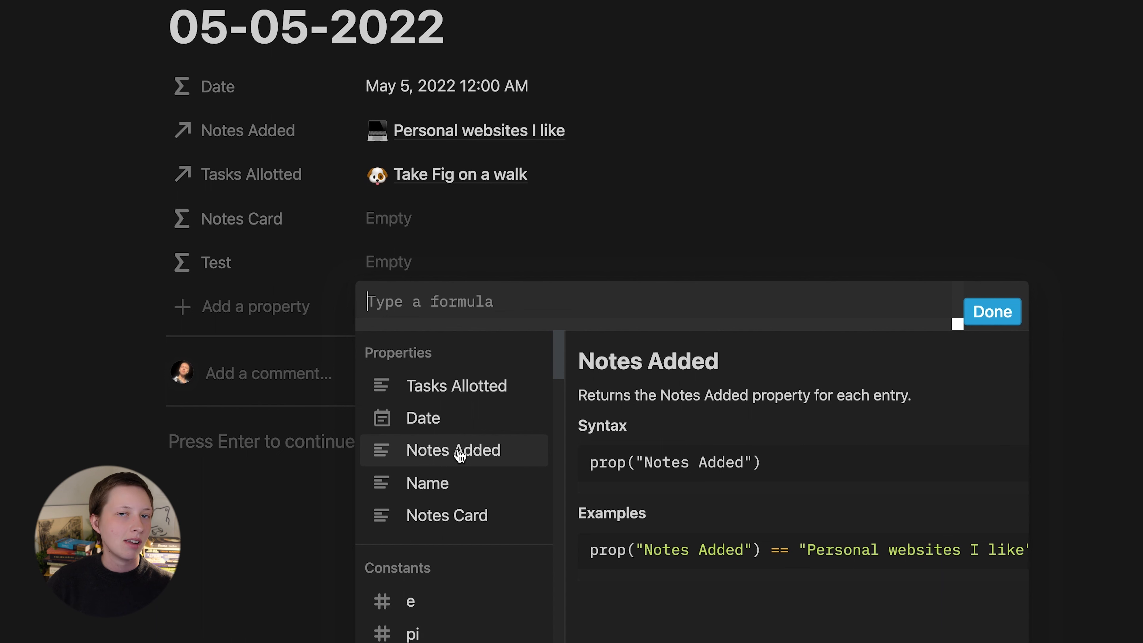
{"action": "left_click", "coordinate": [459, 453]}
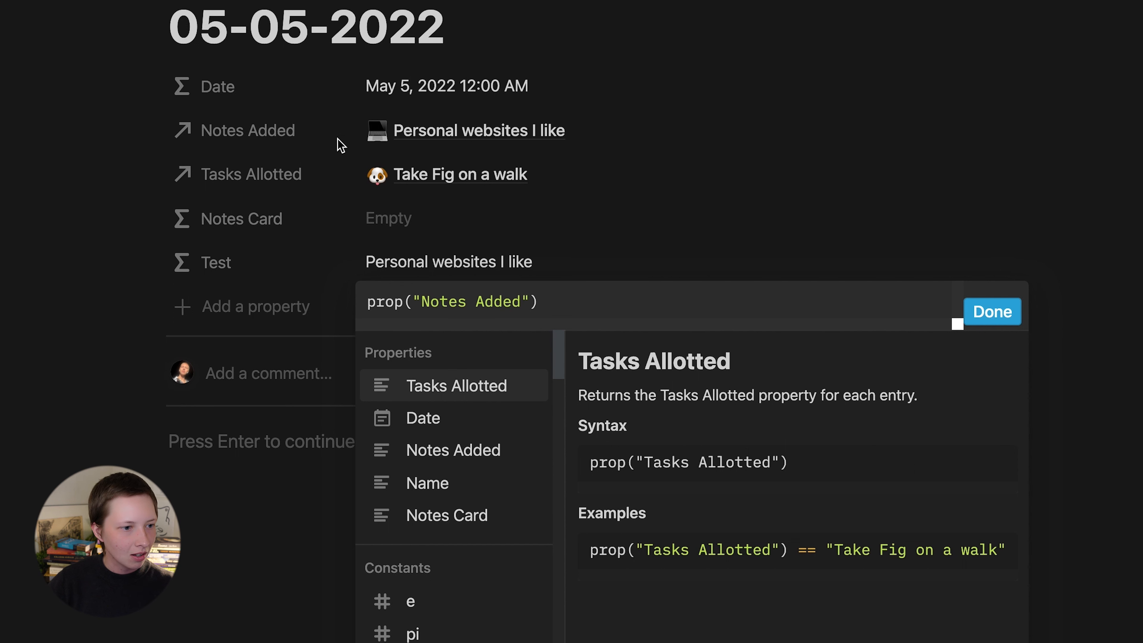
{"action": "left_click", "coordinate": [996, 315]}
Create a new page named "Another Note" in Simple Notebook through the entry's Notes Added relation.
{"action": "left_click", "coordinate": [468, 129]}
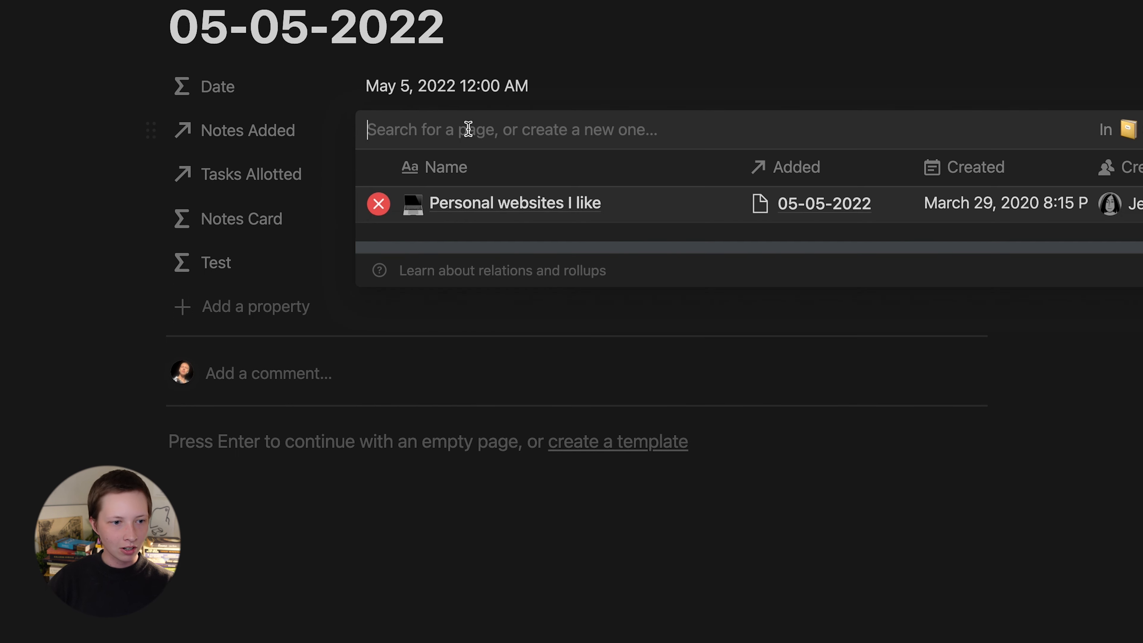
{"action": "type", "text": "Another Note"}
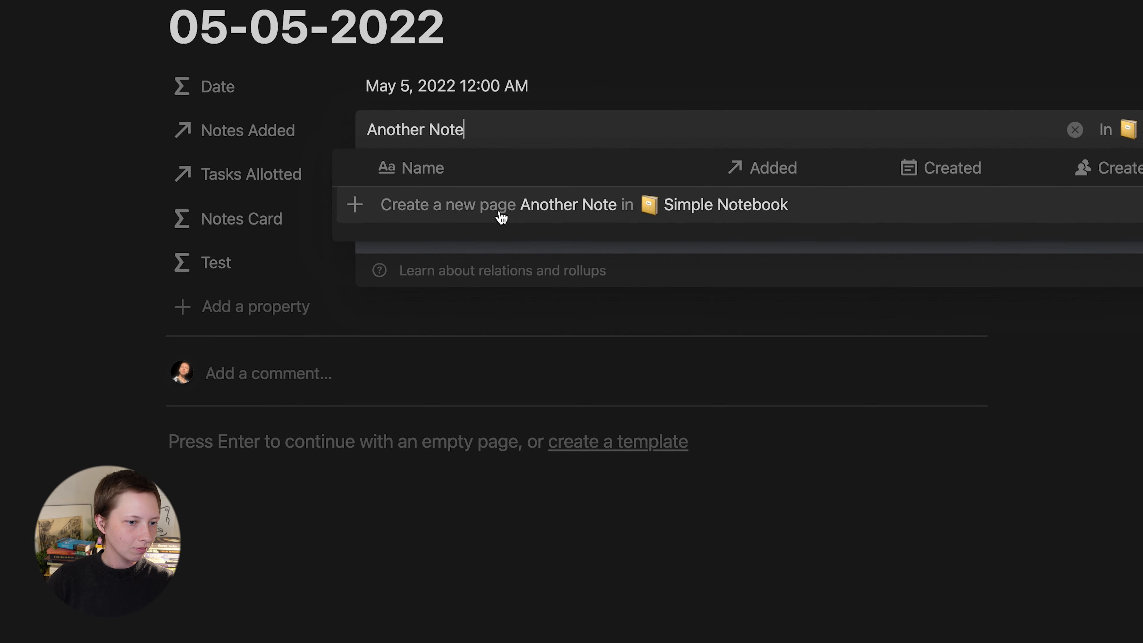
{"action": "left_click", "coordinate": [496, 204]}
{"action": "left_click", "coordinate": [284, 185]}
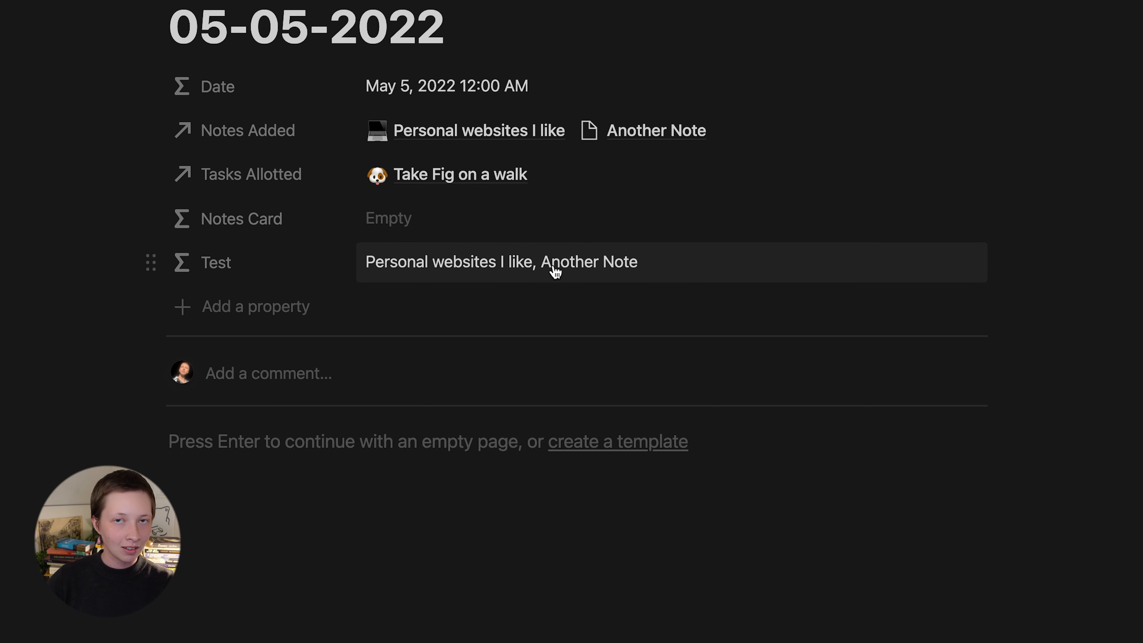
Replace the Test formula with replaceAll(prop("Notes Added"), "", "").
{"action": "left_click", "coordinate": [546, 284]}
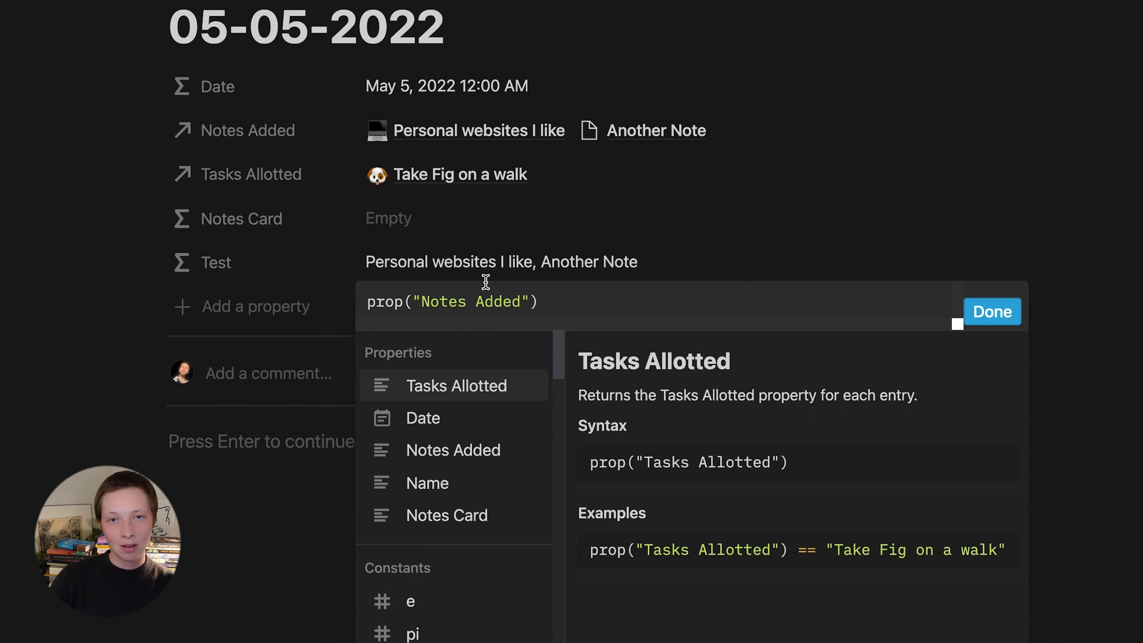
{"action": "key", "text": "super+a"}
{"action": "key", "text": "BackSpace"}
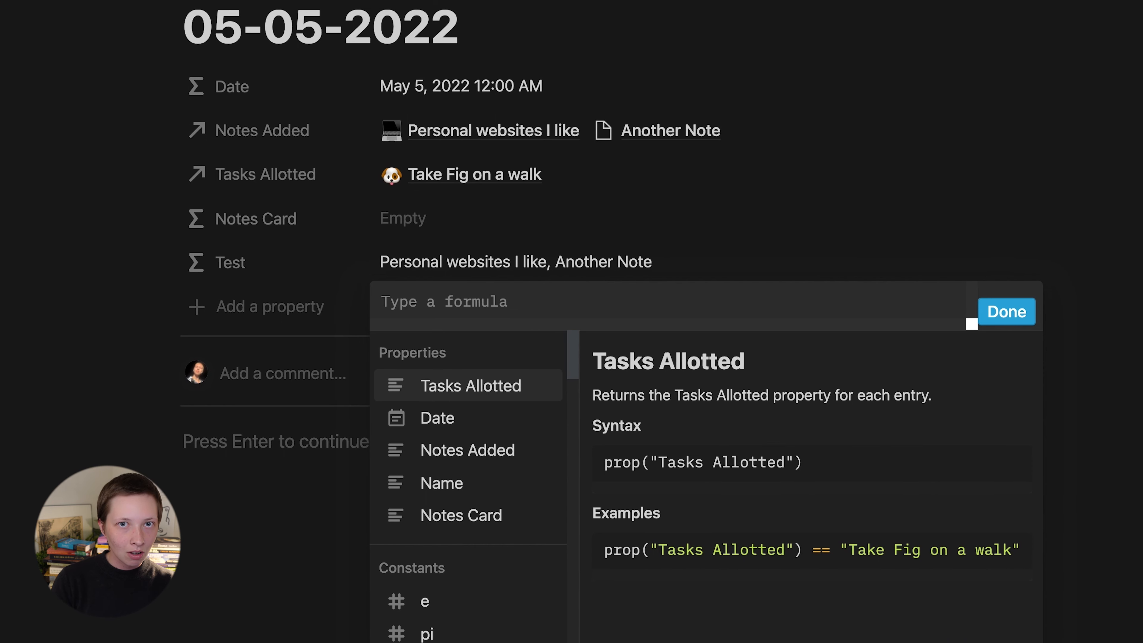
{"action": "type", "text": "replace"}
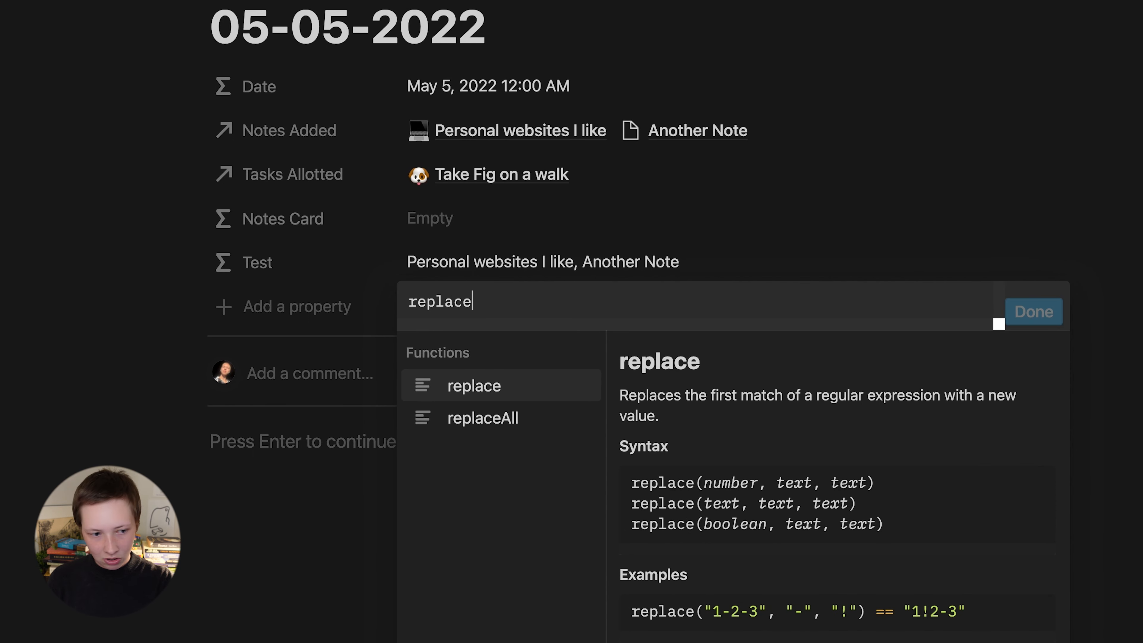
{"action": "type", "text": "All("}
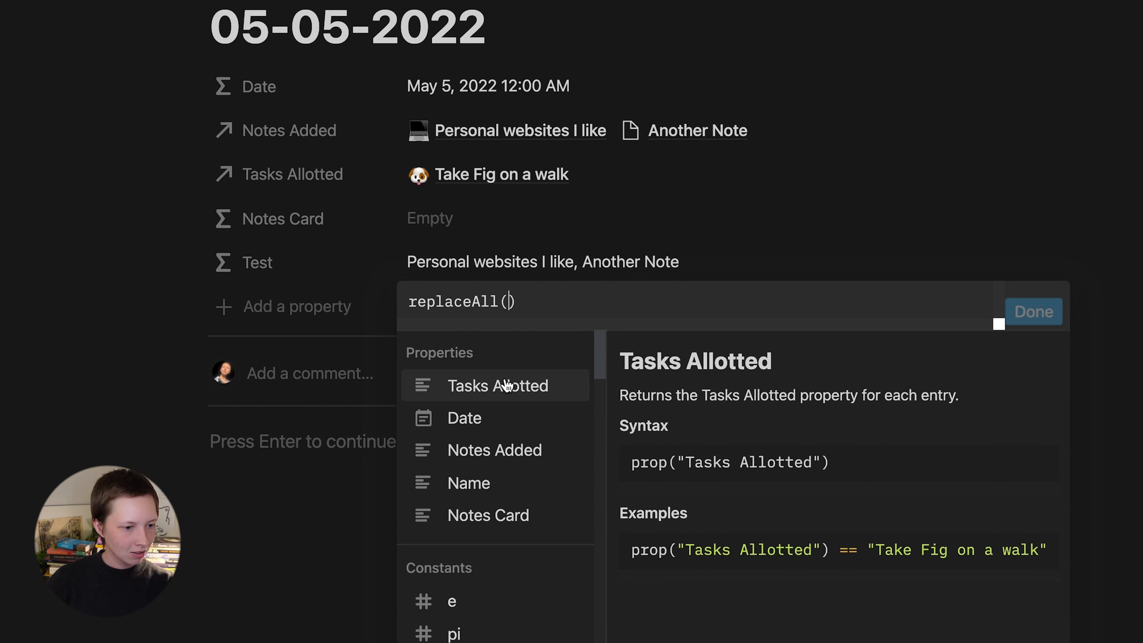
{"action": "left_click", "coordinate": [507, 457]}
{"action": "type", "text": ", "}
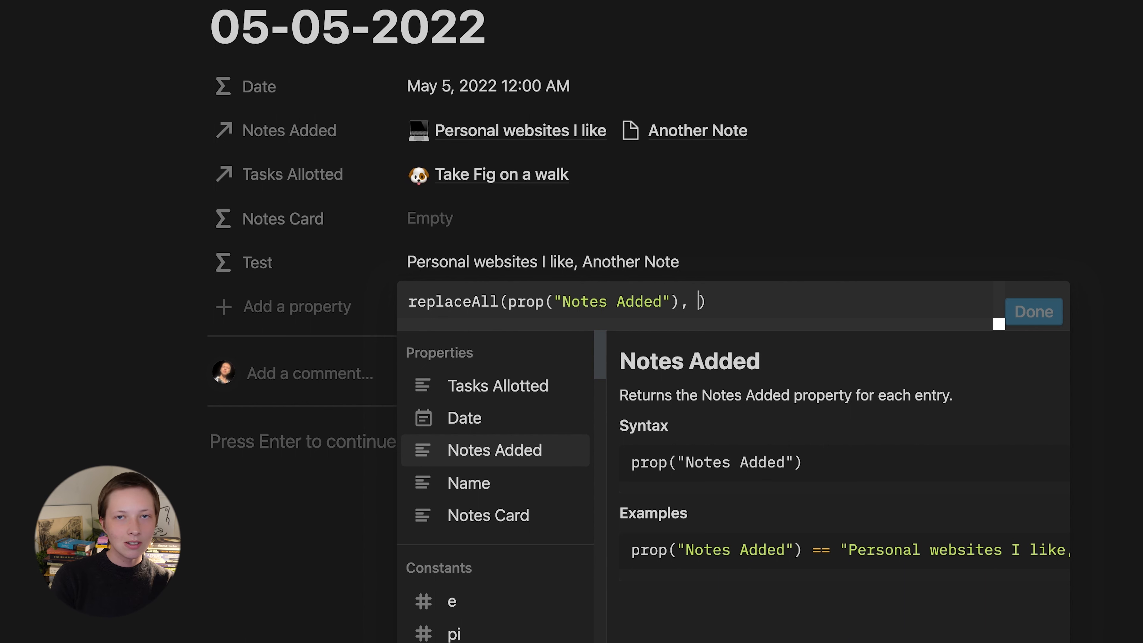
{"action": "type", "text": "\"\", "}
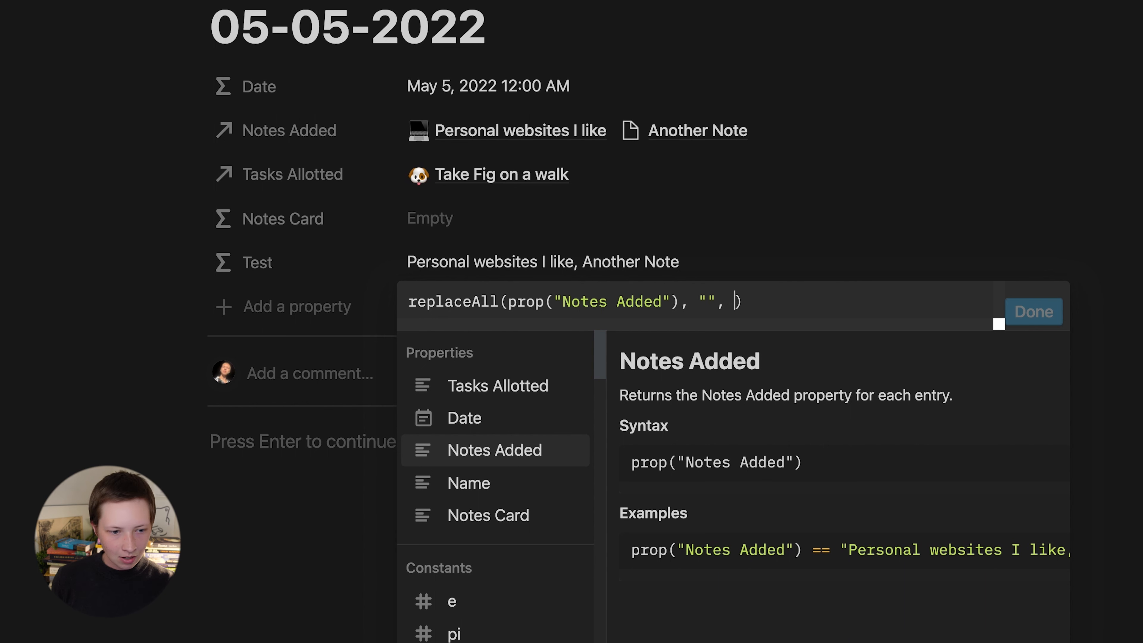
{"action": "type", "text": "\"\""}
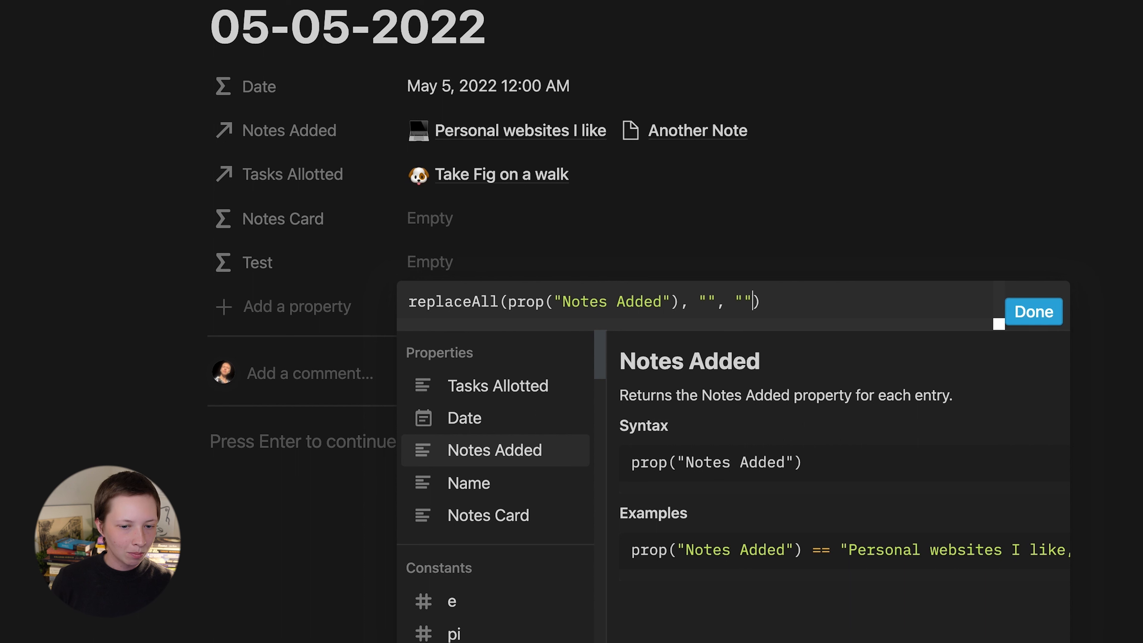
Fill the first empty string of the Test formula's replaceAll with the pattern [^,].
{"action": "left_click", "coordinate": [705, 300]}
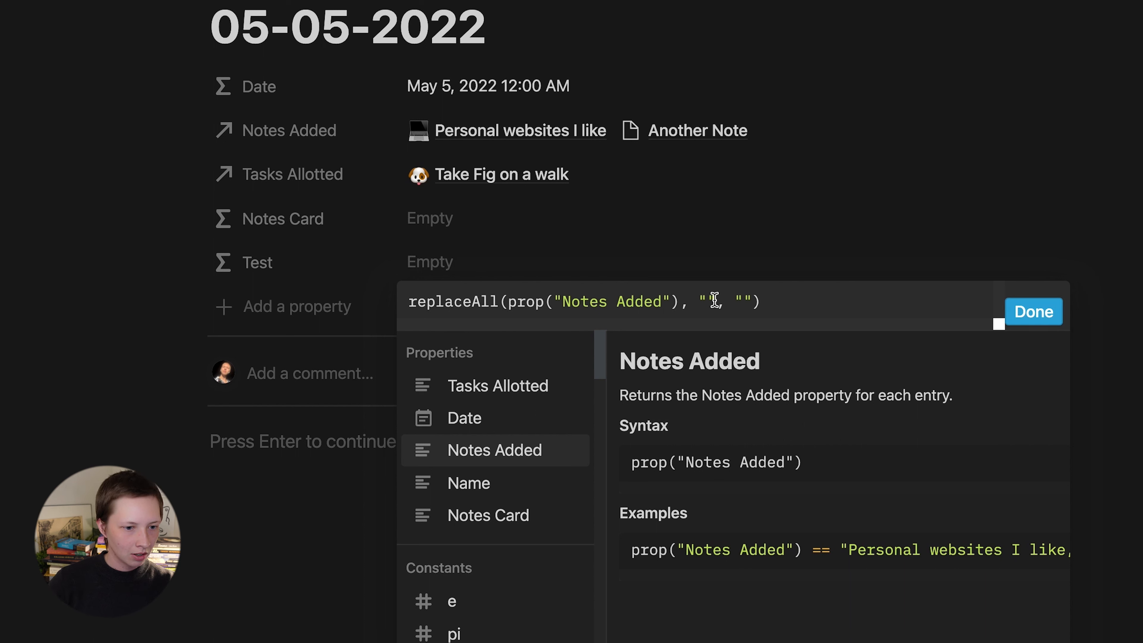
{"action": "type", "text": "[]"}
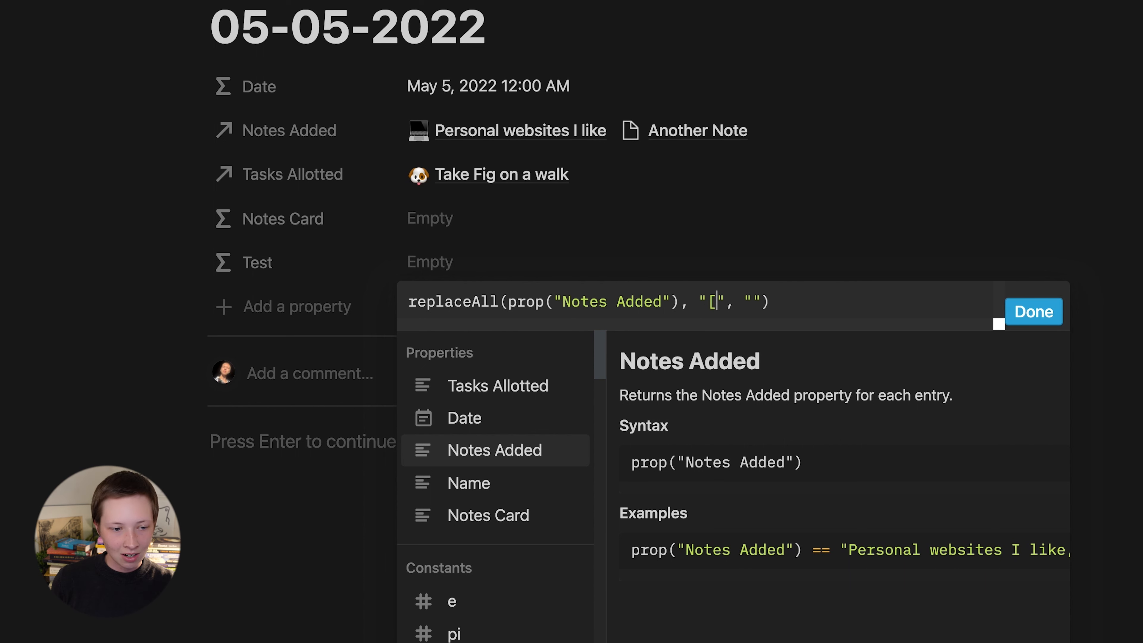
{"action": "key", "text": "Left"}
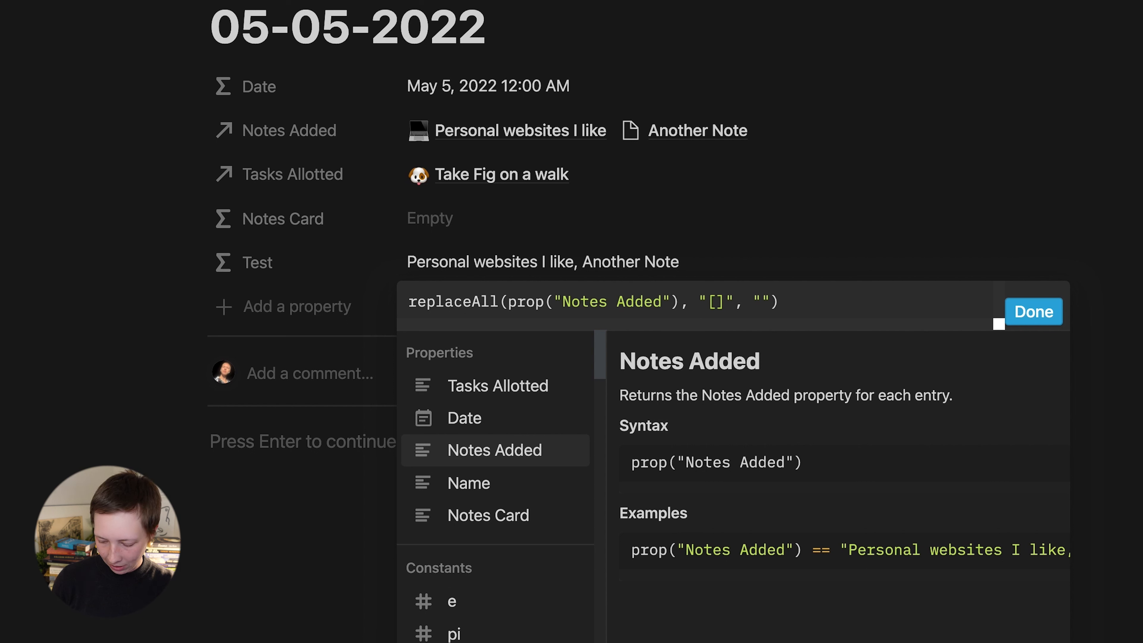
{"action": "type", "text": "^,"}
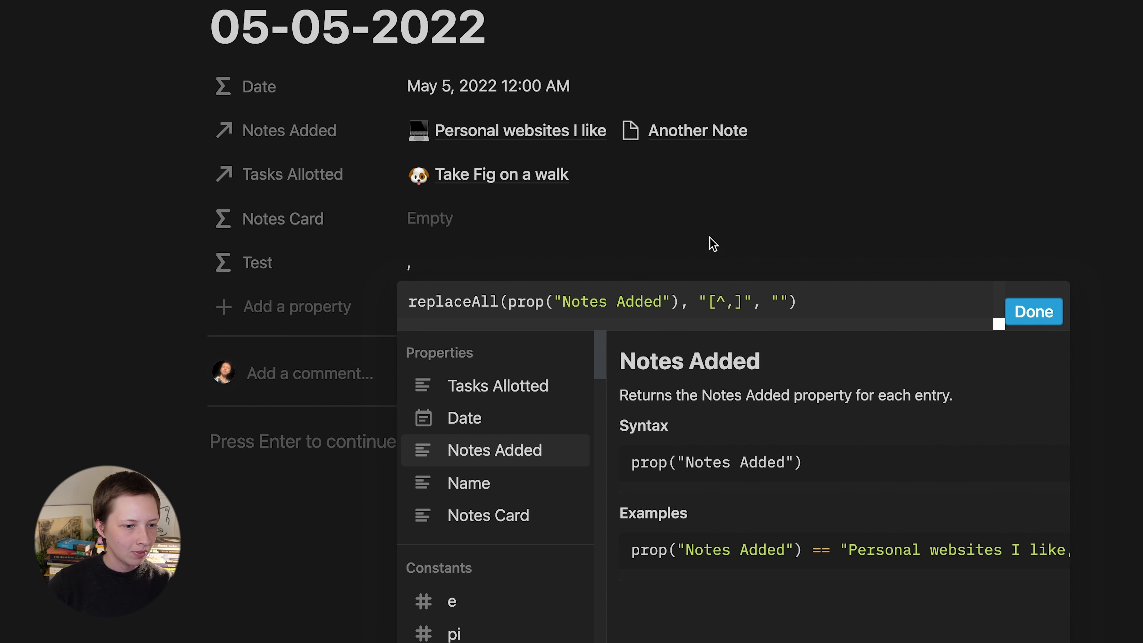
Wrap the Test formula's replaceAll expression in length(), append + 1, and accept the formula.
{"action": "left_click", "coordinate": [410, 305]}
{"action": "type", "text": "length("}
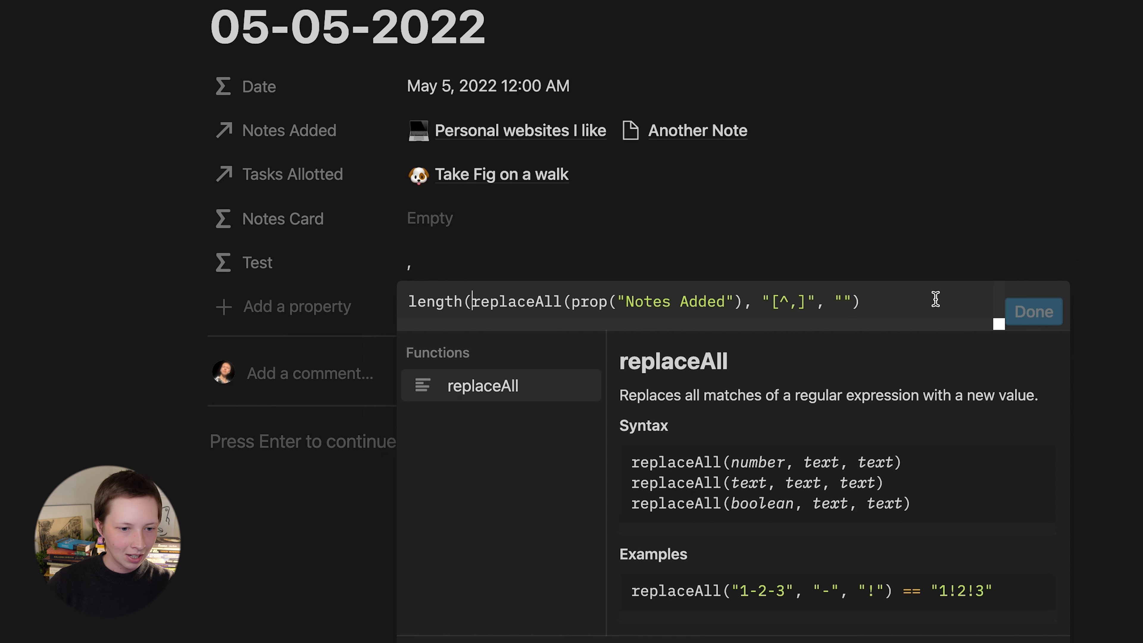
{"action": "left_click", "coordinate": [937, 300]}
{"action": "type", "text": ")"}
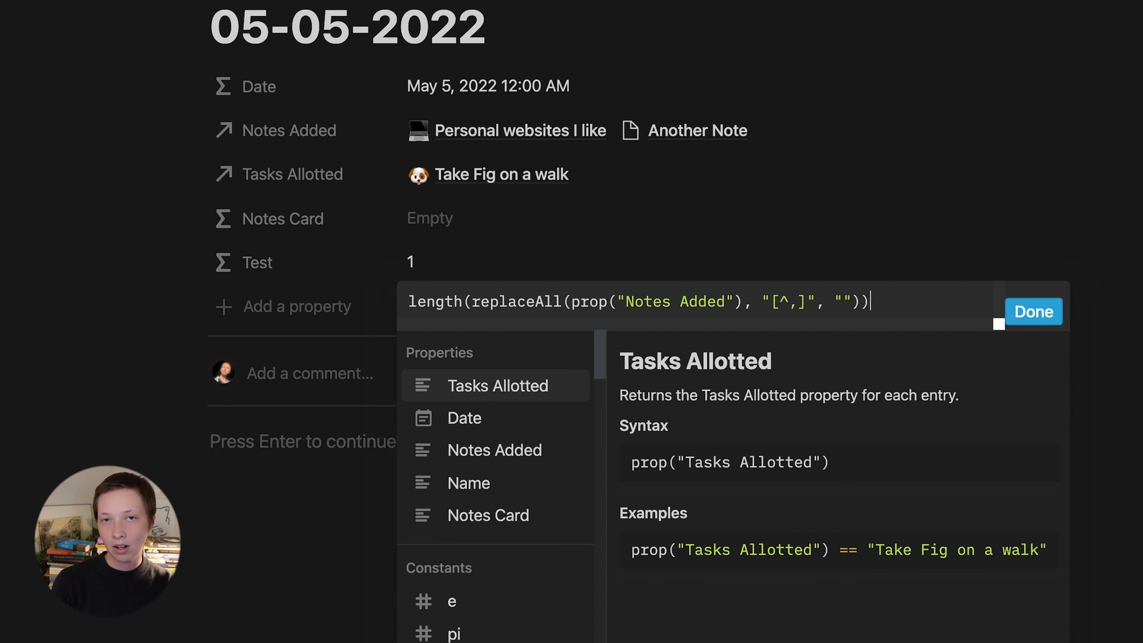
{"action": "type", "text": " + "}
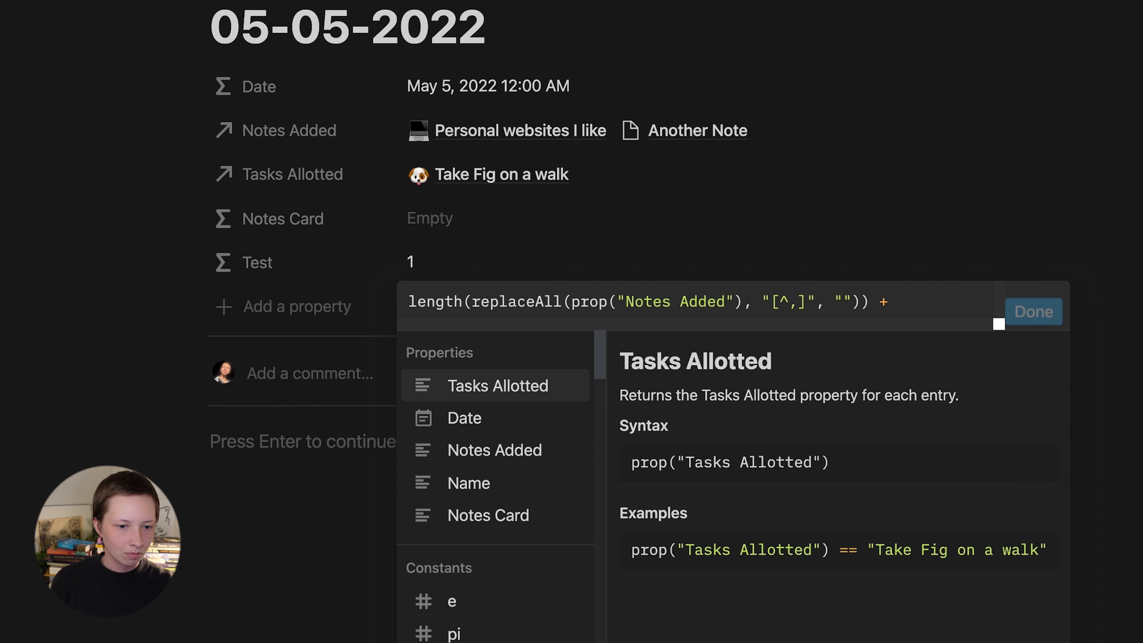
{"action": "type", "text": "1"}
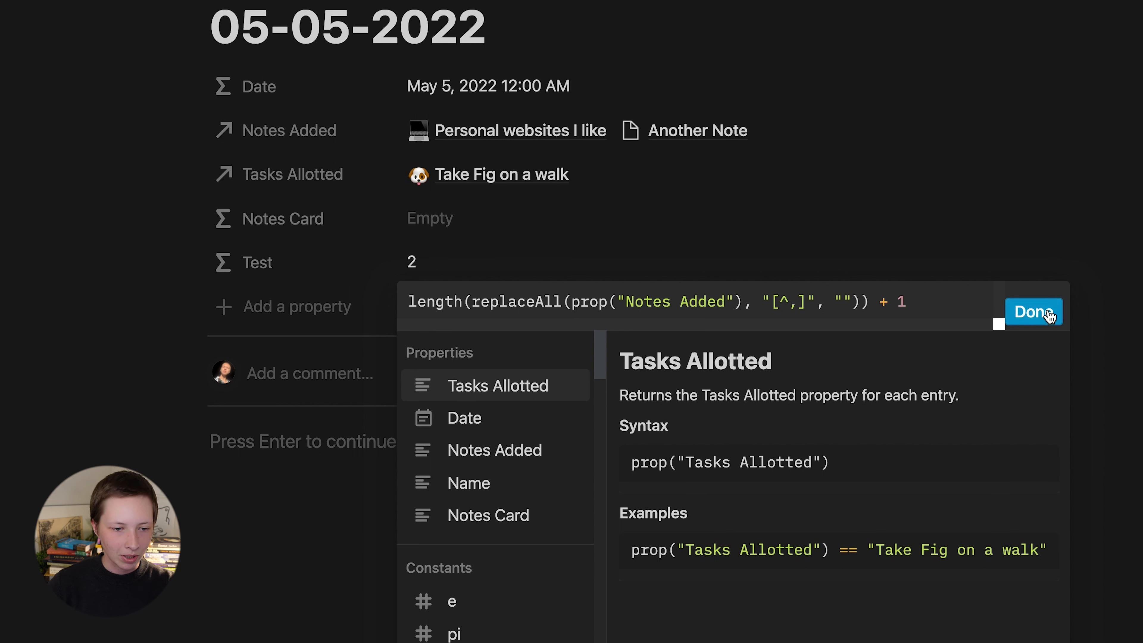
{"action": "left_click", "coordinate": [1033, 311]}
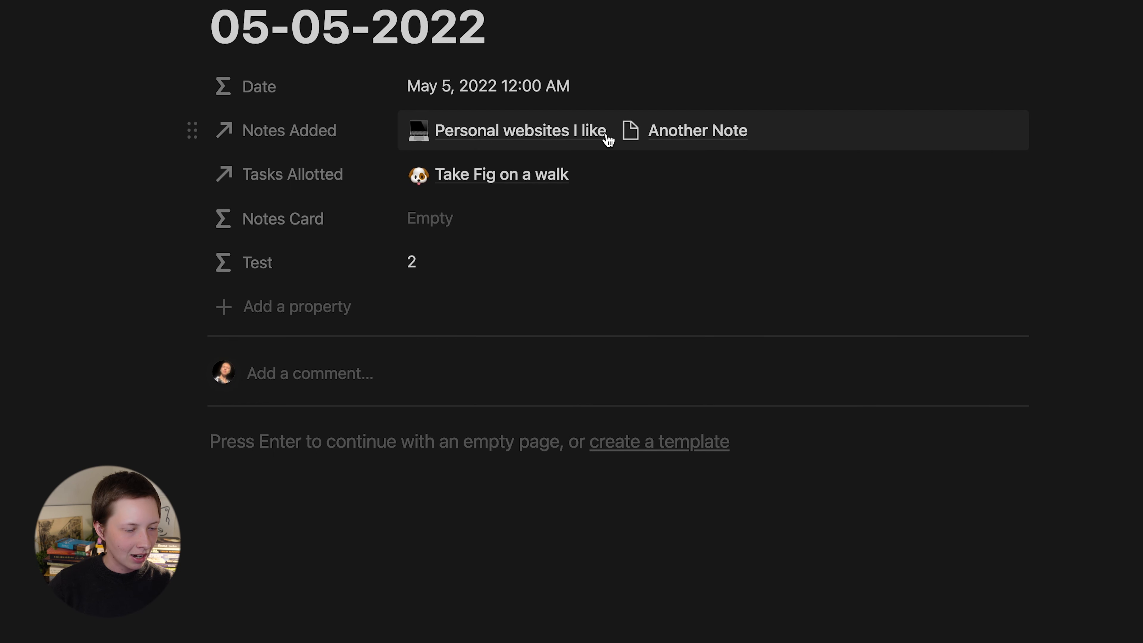
Copy the entire Test formula and close its editor.
{"action": "left_click", "coordinate": [429, 273]}
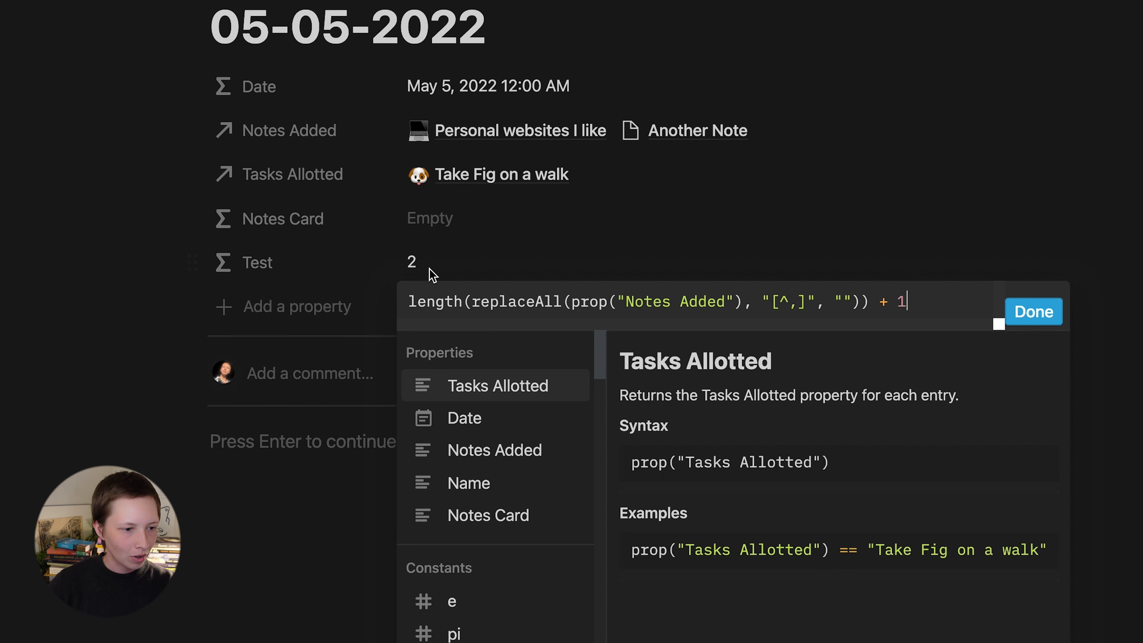
{"action": "left_click_drag", "start_coordinate": [410, 302], "coordinate": [936, 301]}
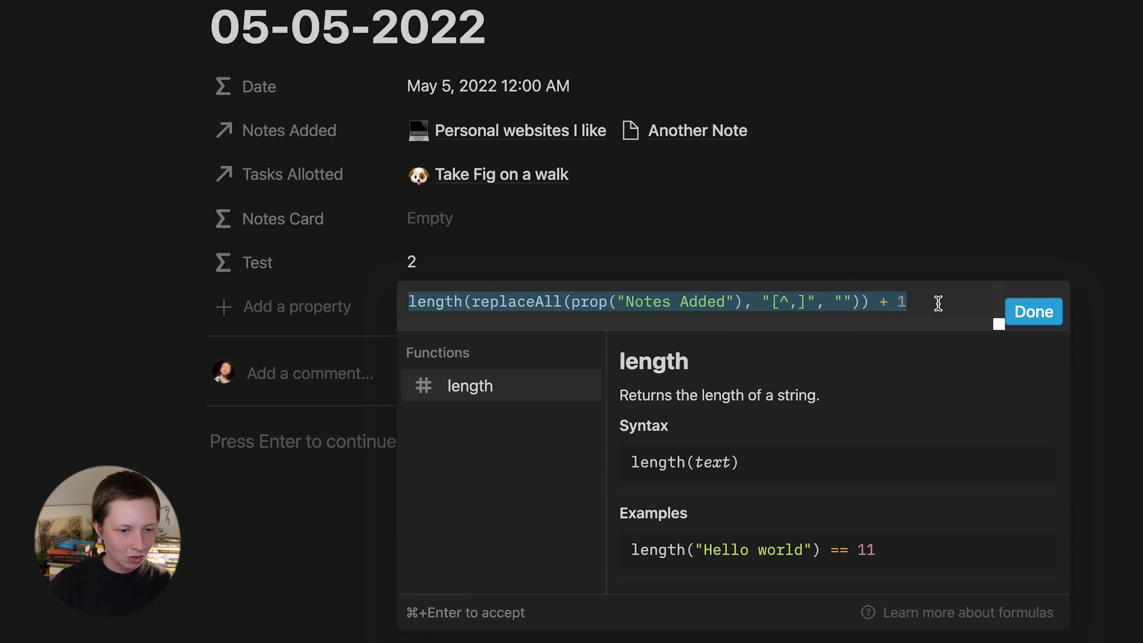
{"action": "key", "text": "super+a"}
{"action": "key", "text": "super+c"}
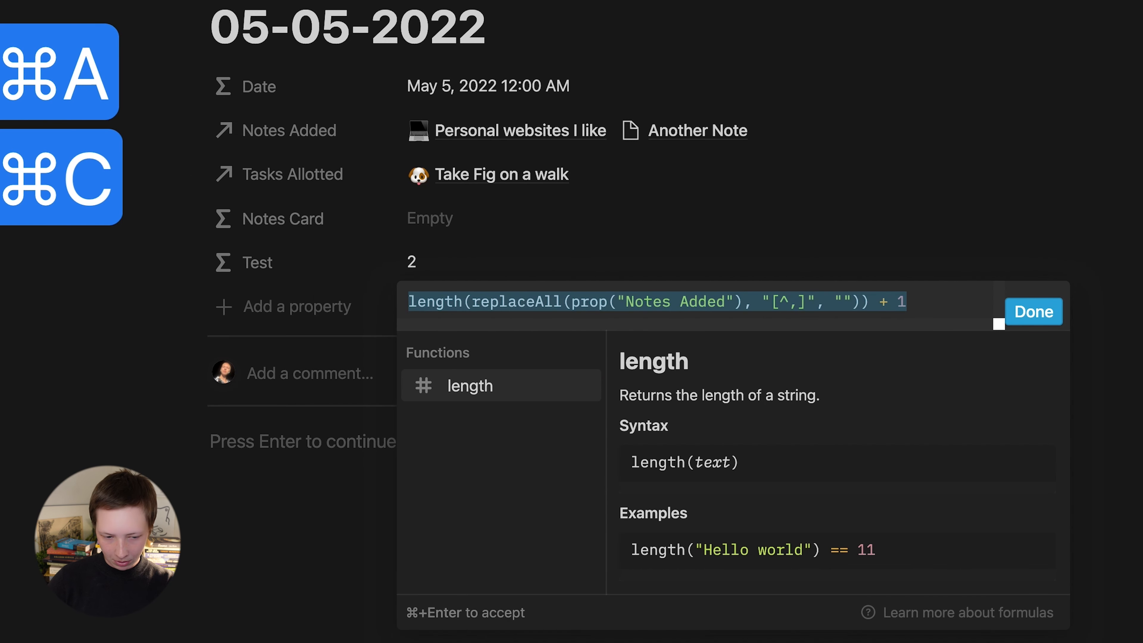
{"action": "left_click", "coordinate": [480, 210]}
In the Notes Card formula, replace the first empty string with the copied length expression and the second with 0, and accept it.
{"action": "left_click", "coordinate": [446, 222]}
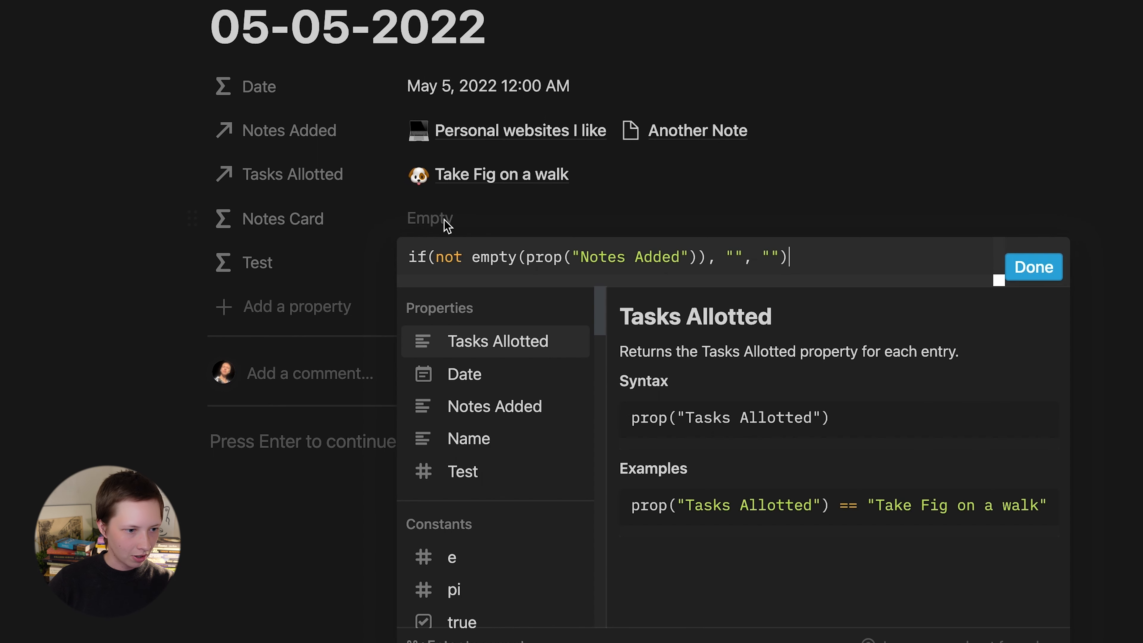
{"action": "left_click_drag", "start_coordinate": [435, 257], "coordinate": [723, 258]}
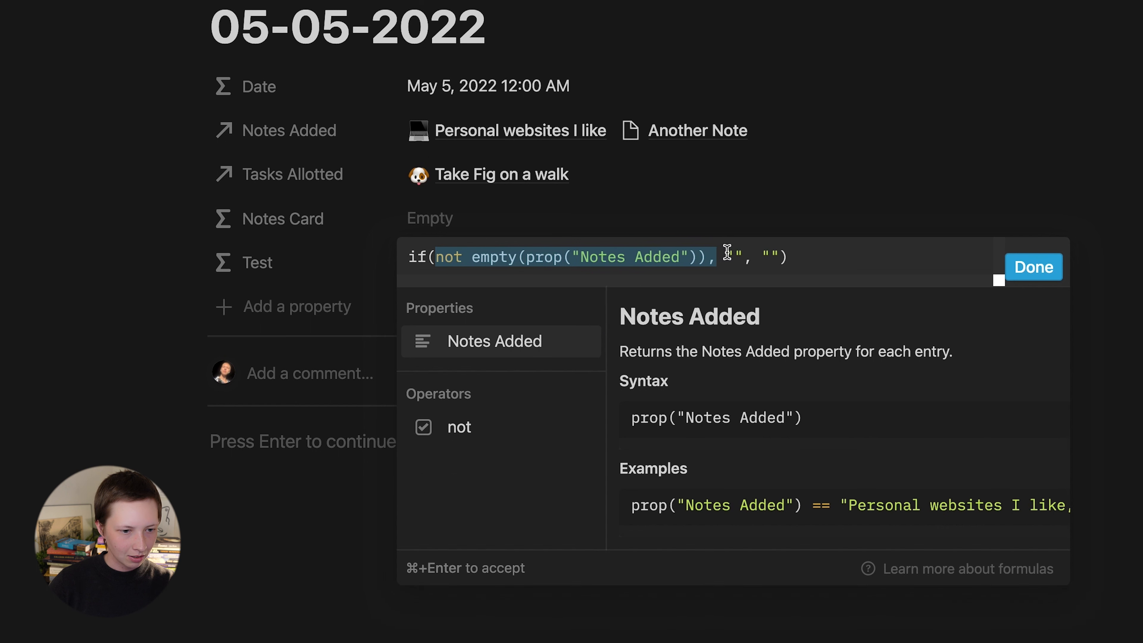
{"action": "double_click", "coordinate": [727, 258]}
{"action": "key", "text": "BackSpace"}
{"action": "key", "text": "super+v"}
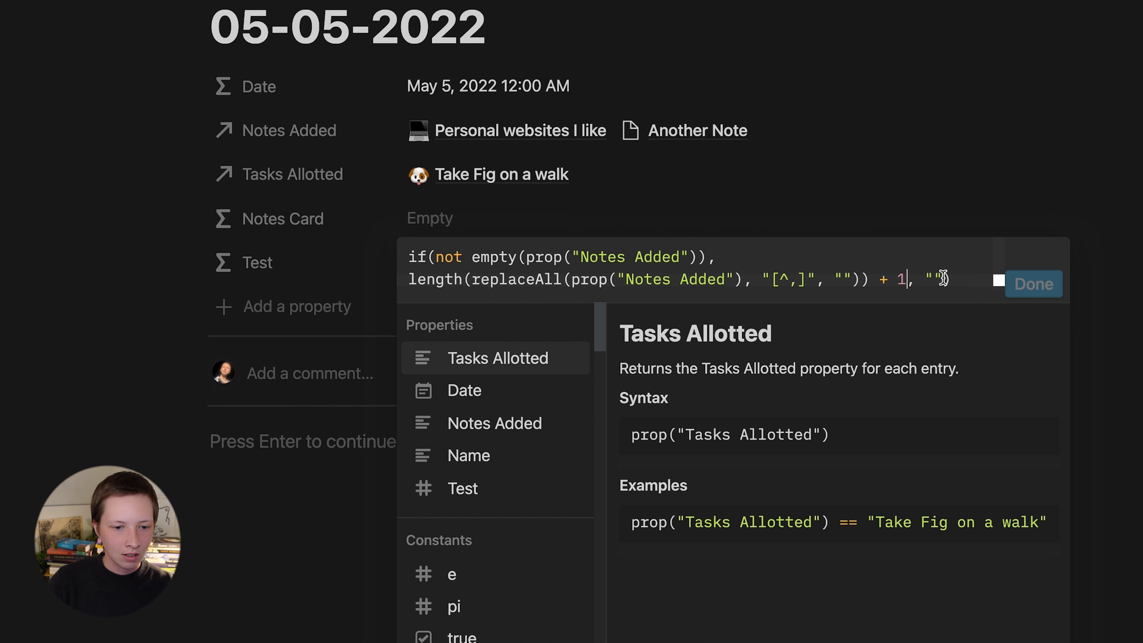
{"action": "key", "text": "BackSpace"}
{"action": "key", "text": "BackSpace"}
{"action": "type", "text": "0"}
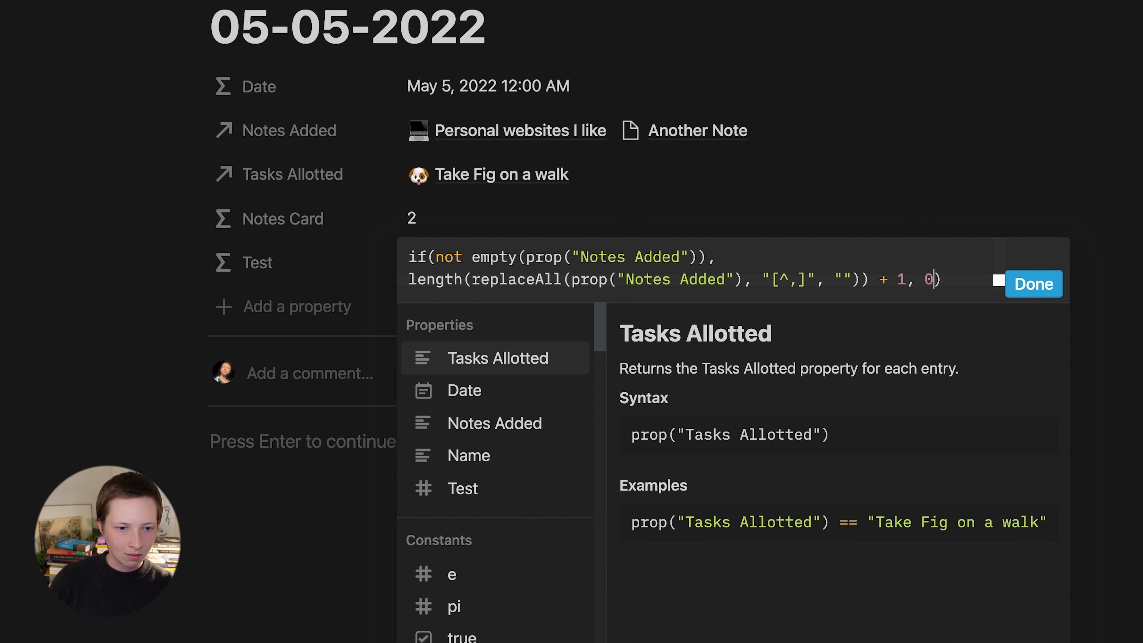
{"action": "left_click", "coordinate": [1013, 284]}
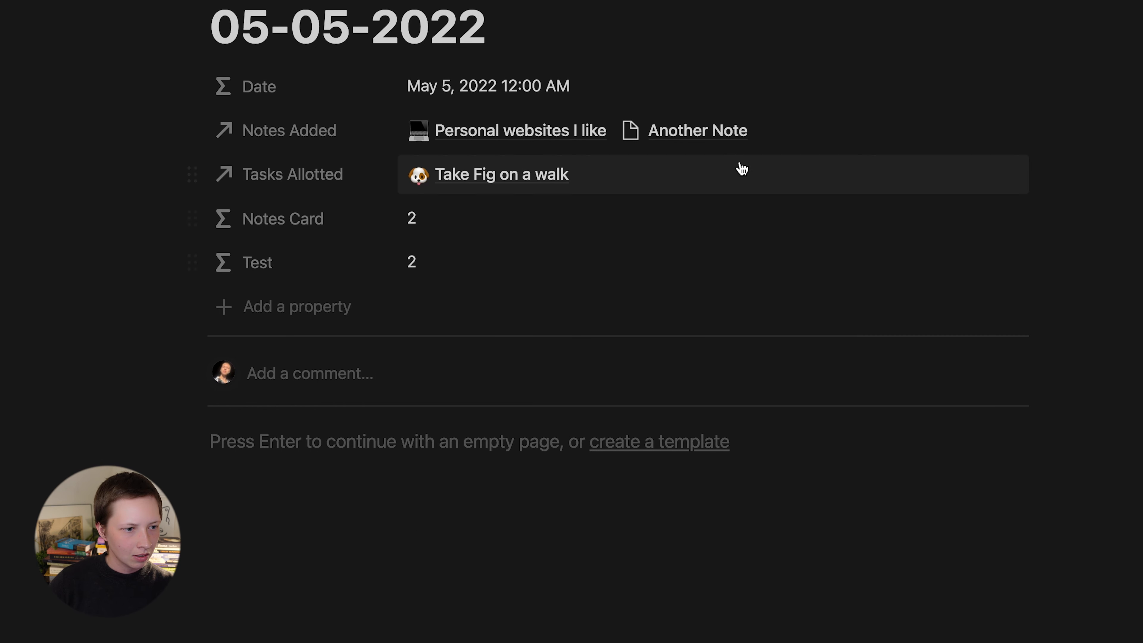
Remove "Another Note" from the entry's Notes Added relation.
{"action": "left_click", "coordinate": [700, 147]}
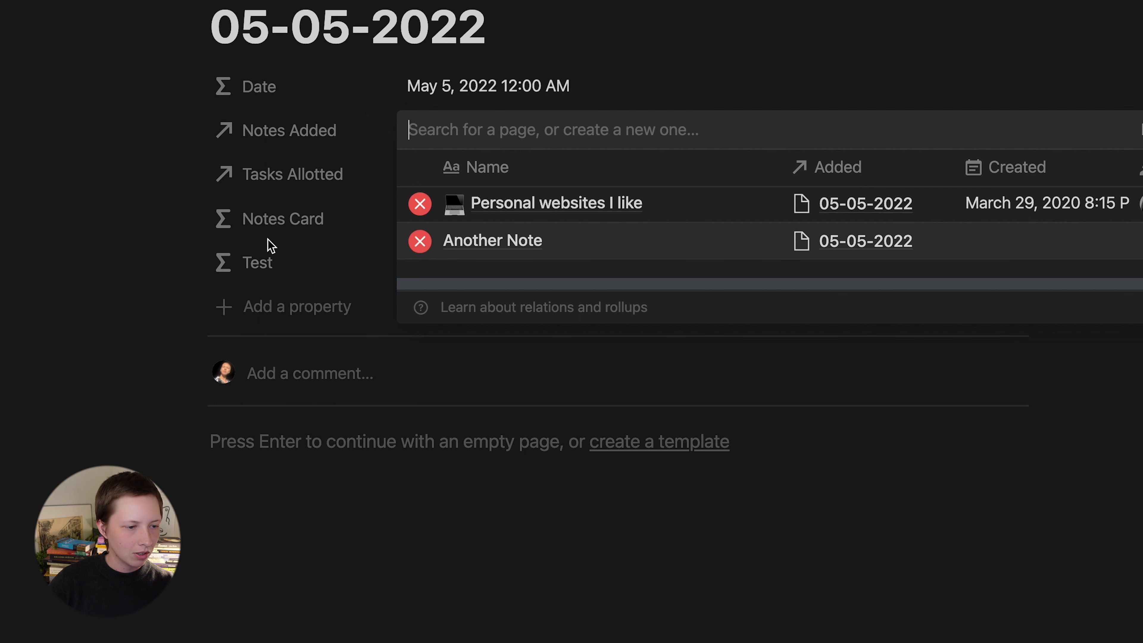
{"action": "left_click", "coordinate": [420, 243]}
{"action": "left_click", "coordinate": [286, 237]}
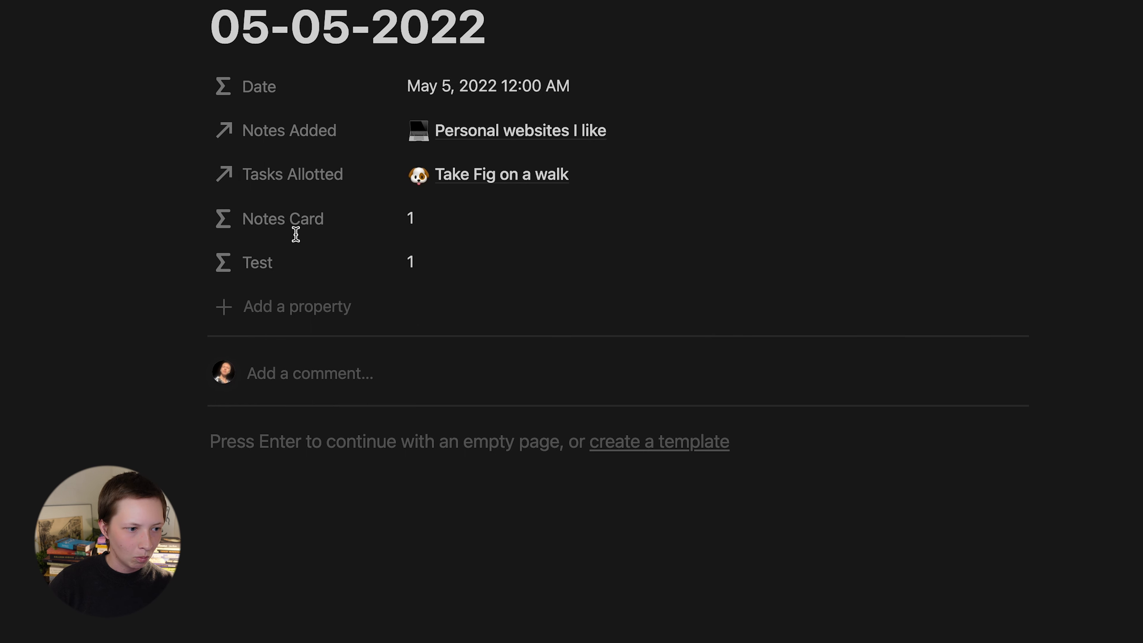
Remove "Personal websites I like" from the entry's Notes Added relation, and undo the removal of both notes.
{"action": "left_click", "coordinate": [444, 230]}
{"action": "left_click", "coordinate": [418, 205]}
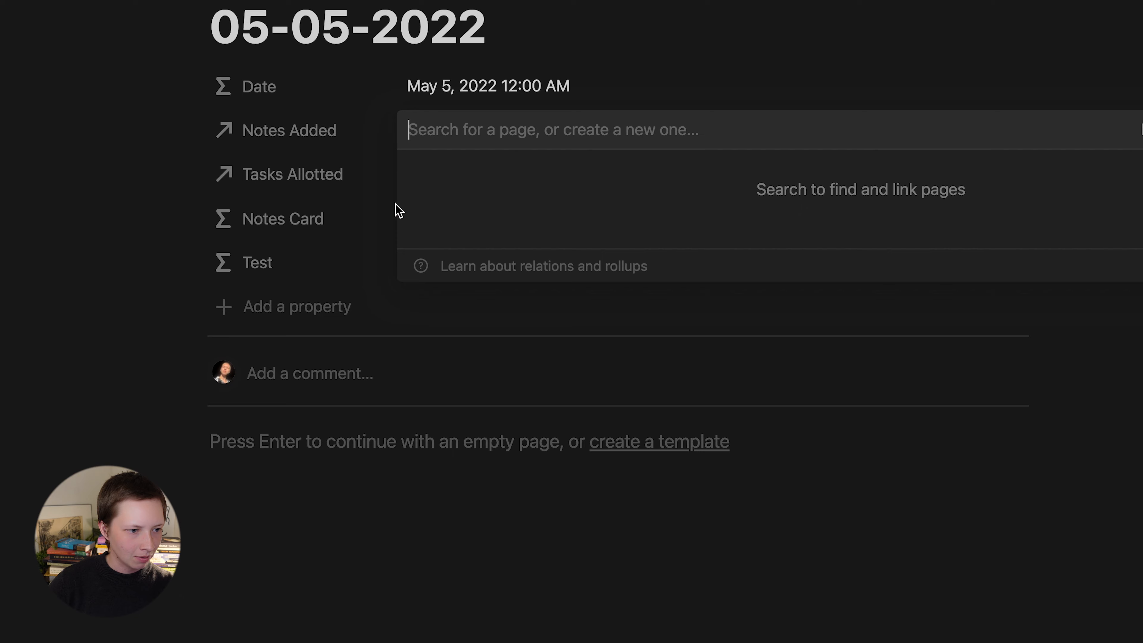
{"action": "left_click", "coordinate": [138, 250]}
{"action": "key", "text": "super+z"}
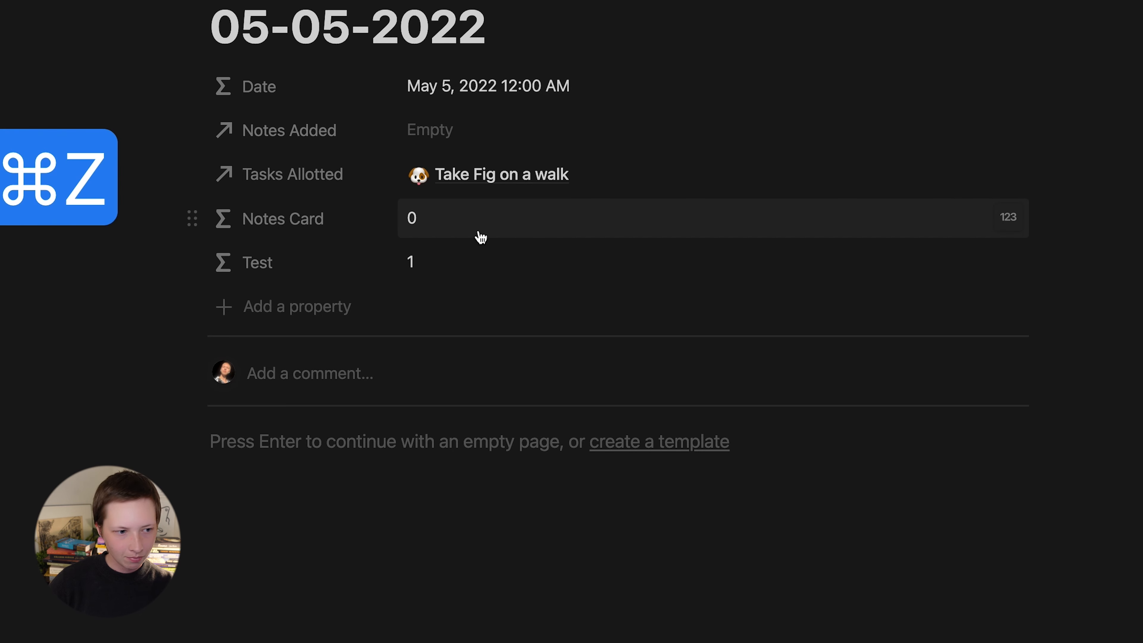
{"action": "key", "text": "super+z"}
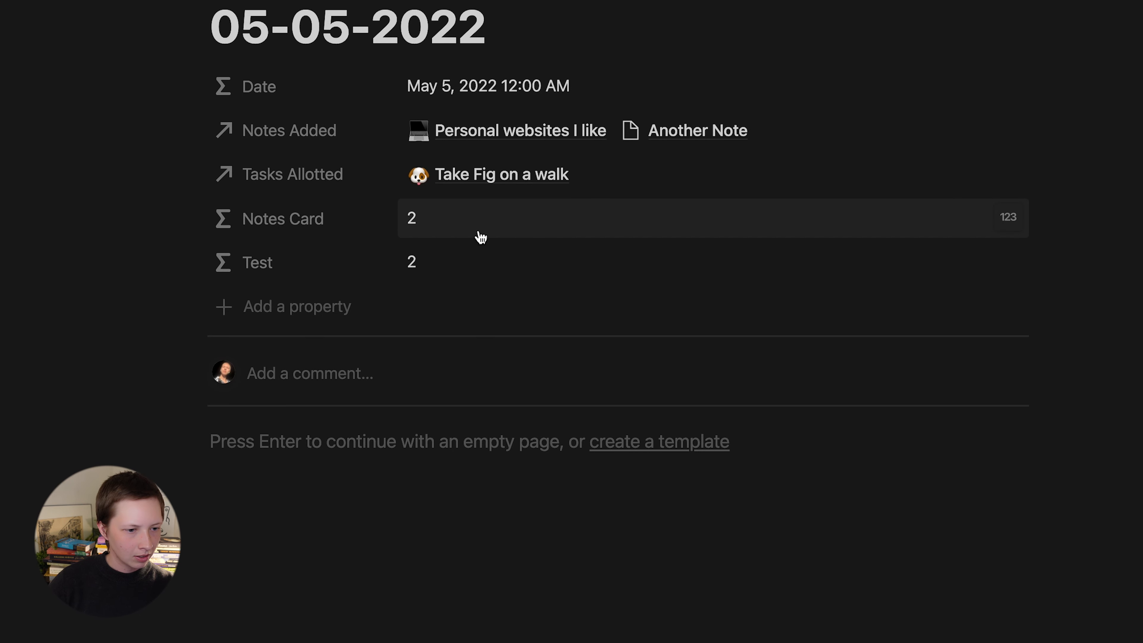
In the Notes Card formula, wrap the length(...) + 1 expression in format() and replace the fallback 0 with an empty string.
{"action": "left_click", "coordinate": [478, 233]}
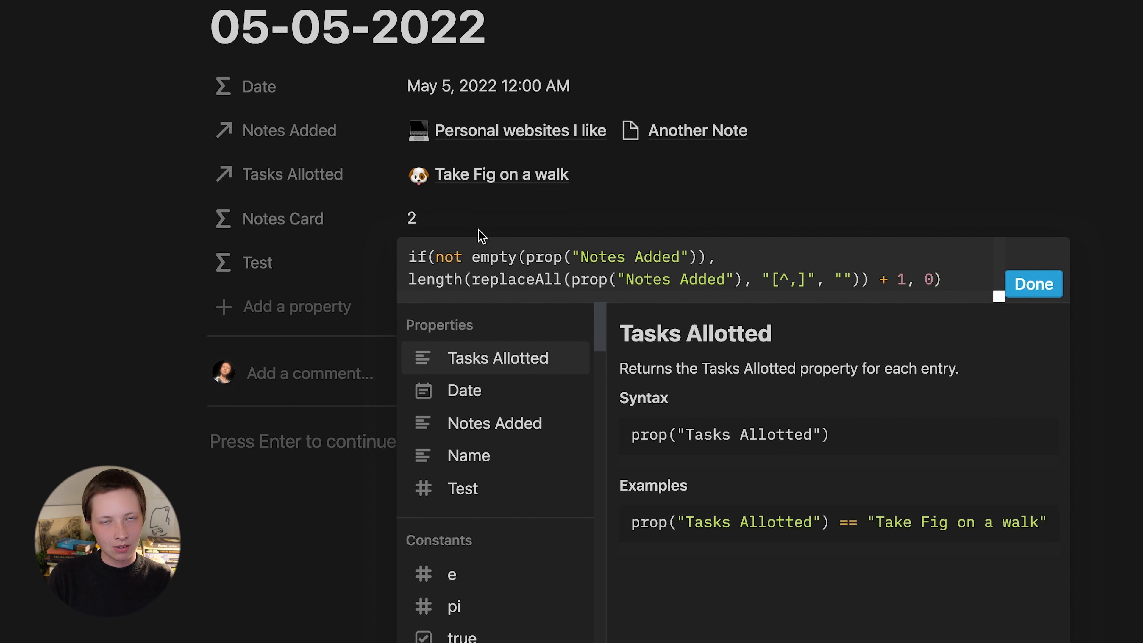
{"action": "left_click_drag", "start_coordinate": [411, 281], "coordinate": [908, 274]}
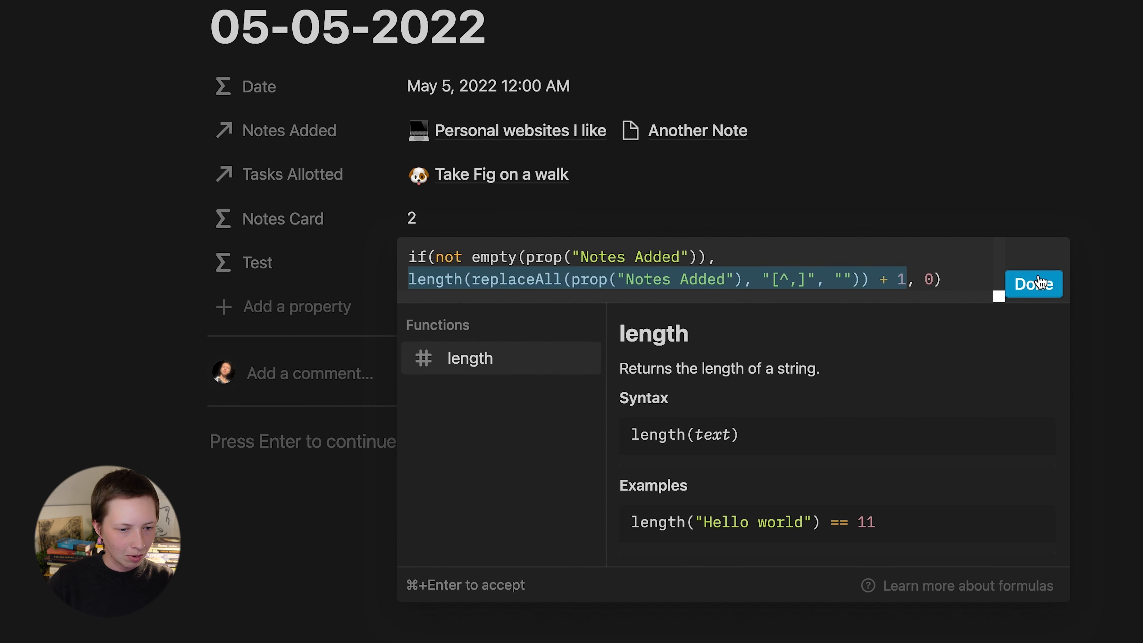
{"action": "left_click", "coordinate": [408, 281]}
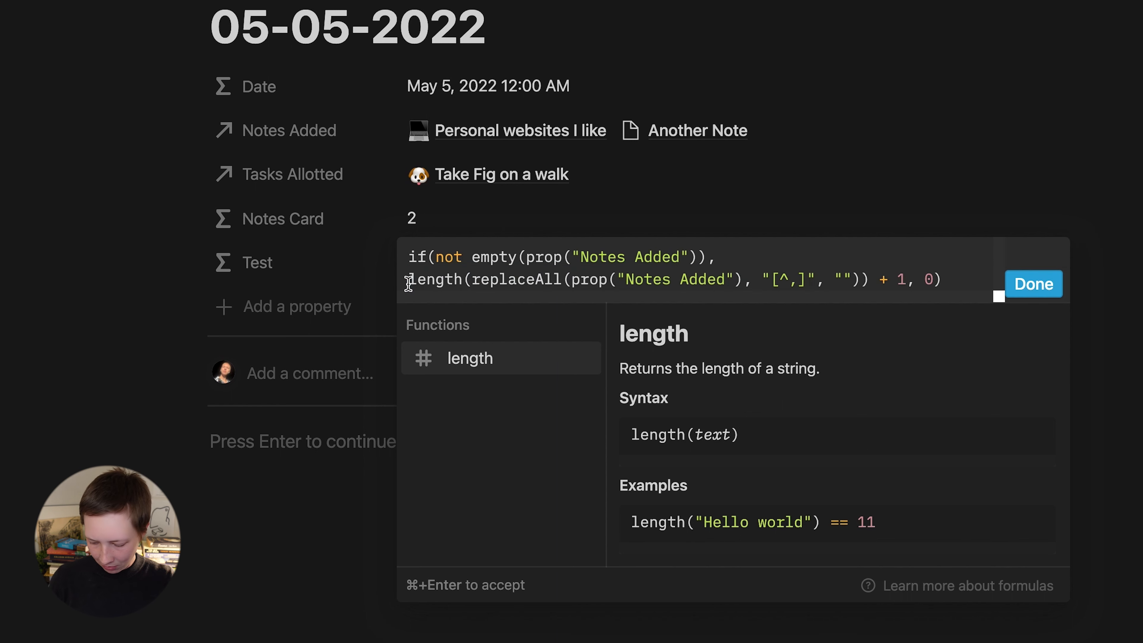
{"action": "type", "text": "format("}
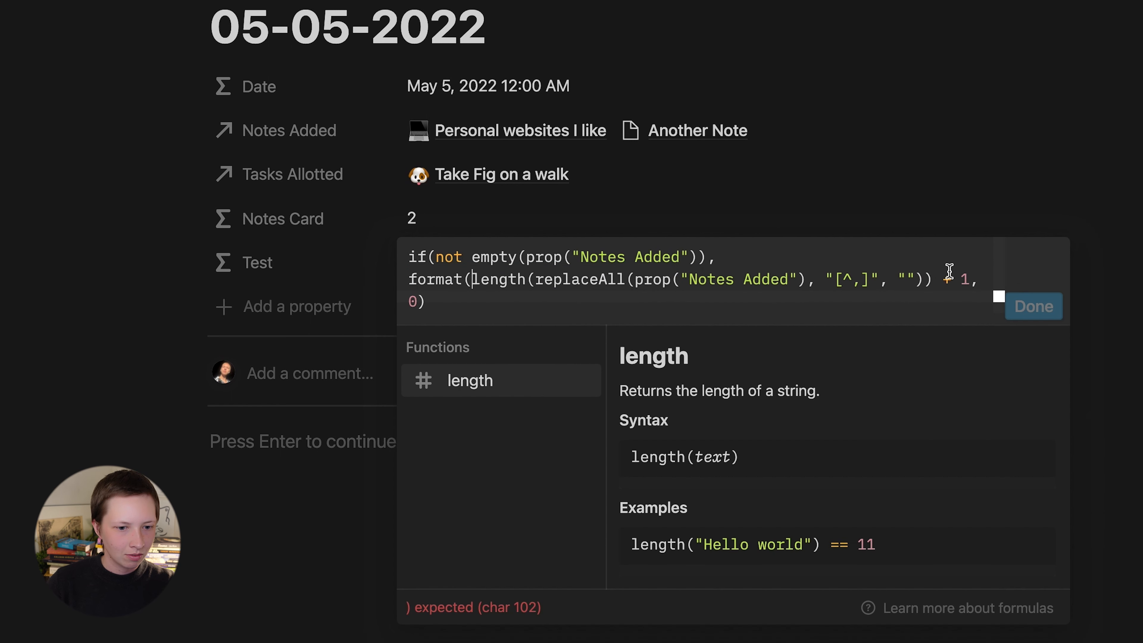
{"action": "left_click", "coordinate": [967, 279]}
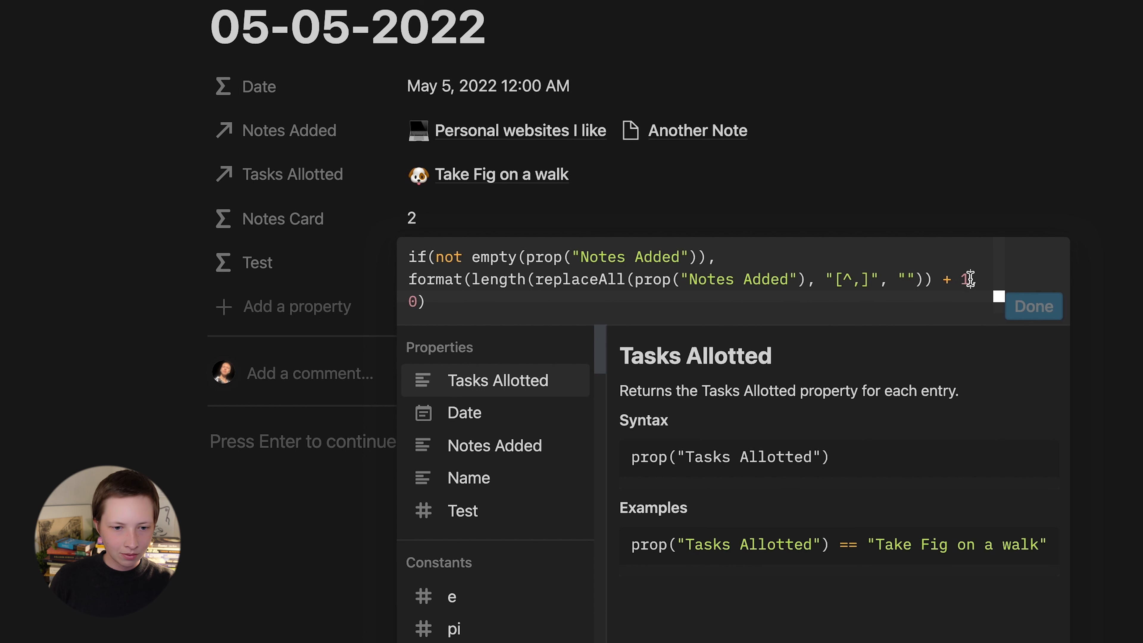
{"action": "type", "text": "),"}
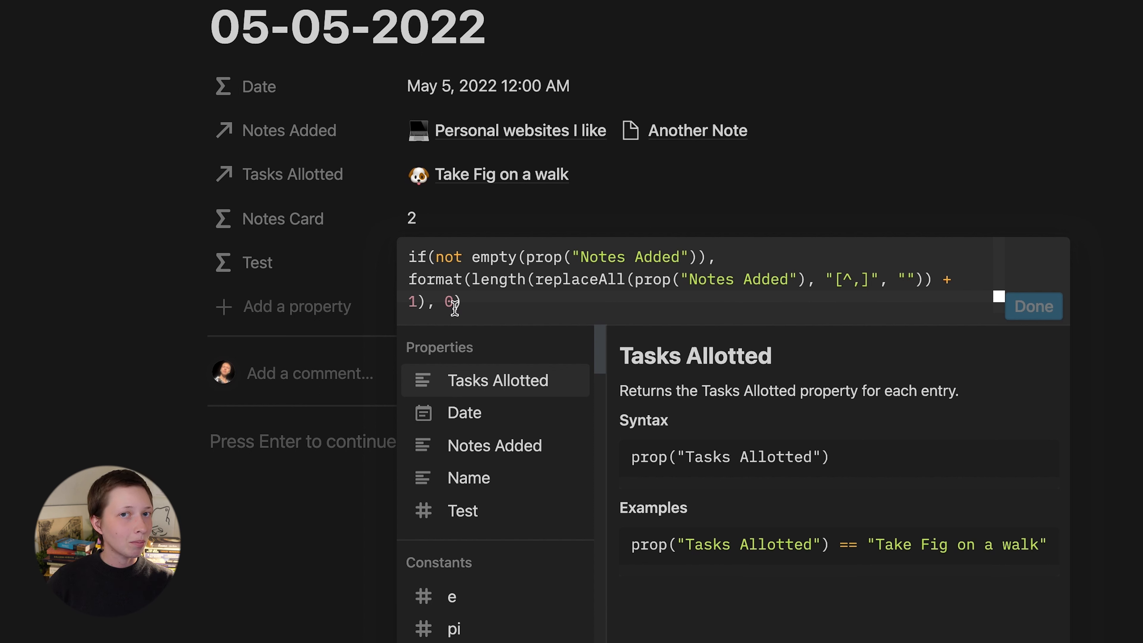
{"action": "left_click", "coordinate": [454, 301]}
{"action": "key", "text": "BackSpace"}
{"action": "type", "text": "\"\""}
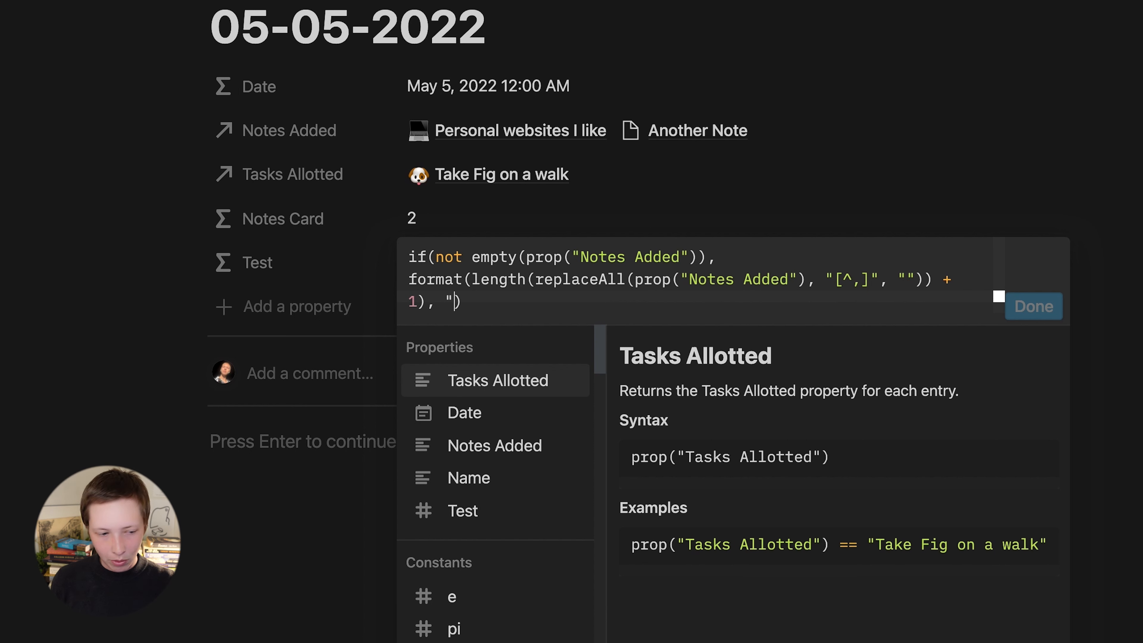
{"action": "left_click", "coordinate": [177, 243]}
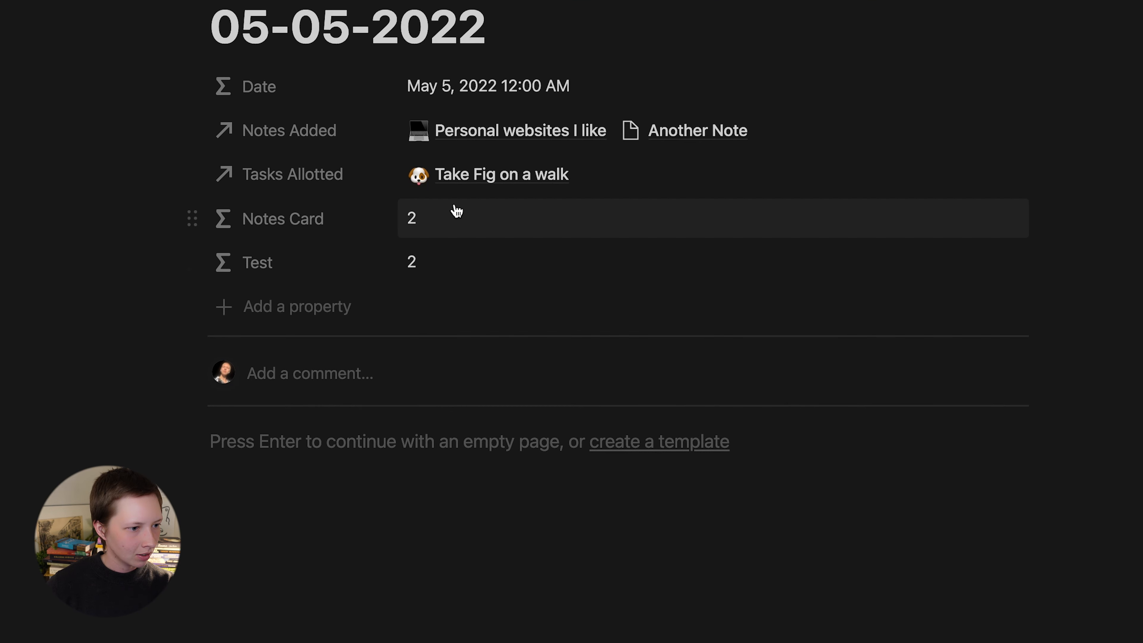
Append + " Notes Added" after the format() expression in the Notes Card formula.
{"action": "left_click", "coordinate": [456, 211]}
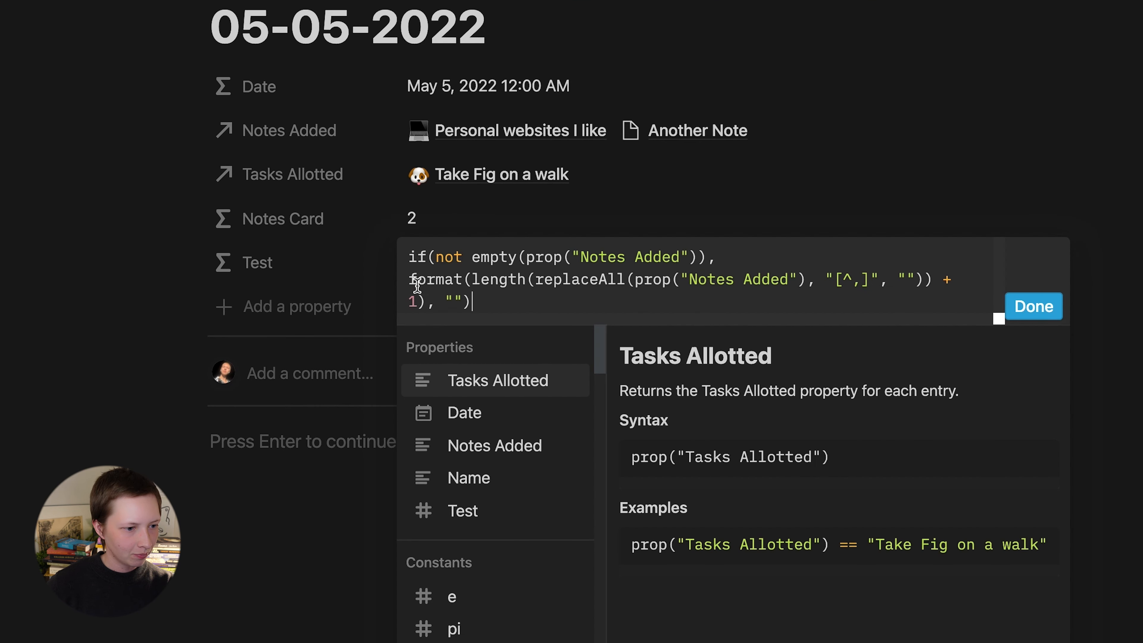
{"action": "left_click", "coordinate": [428, 309]}
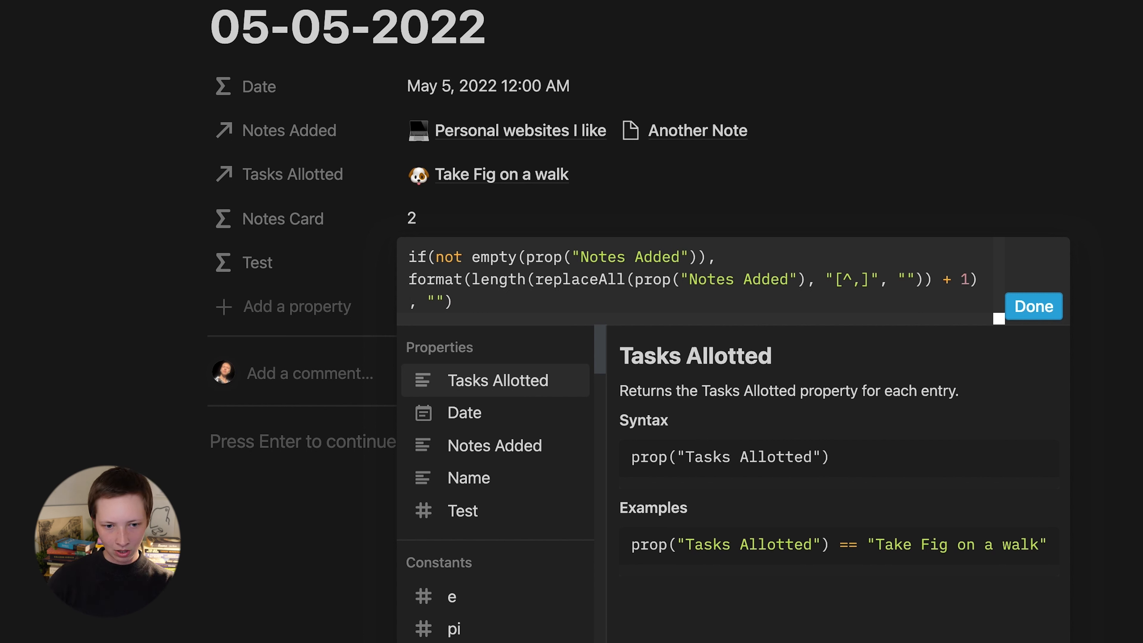
{"action": "type", "text": "+ \" "}
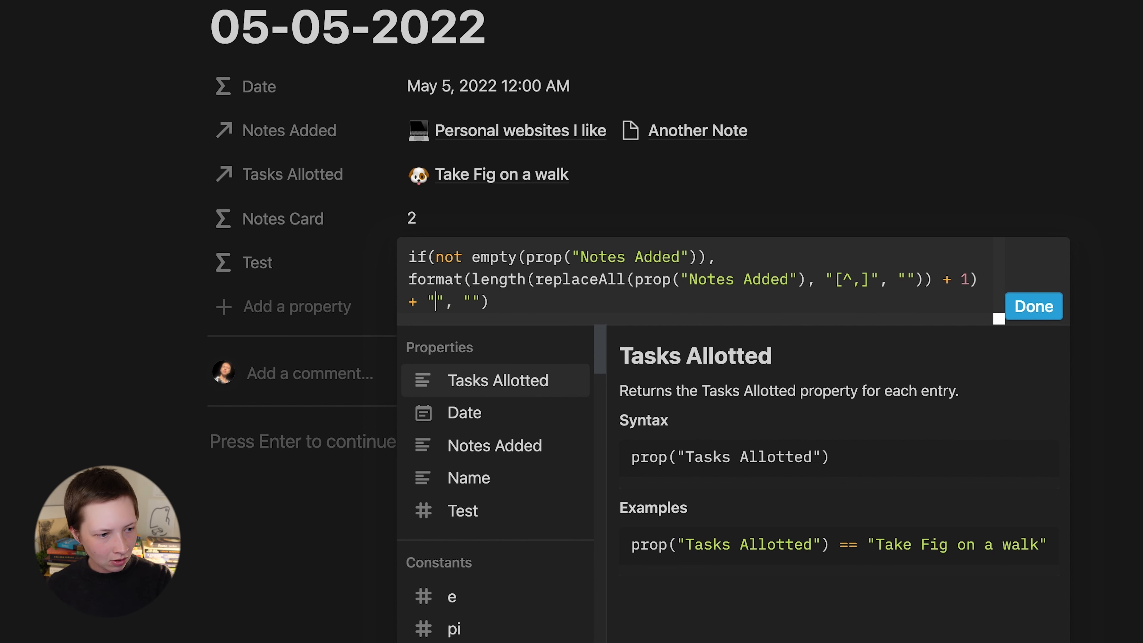
{"action": "type", "text": "Notes Ad"}
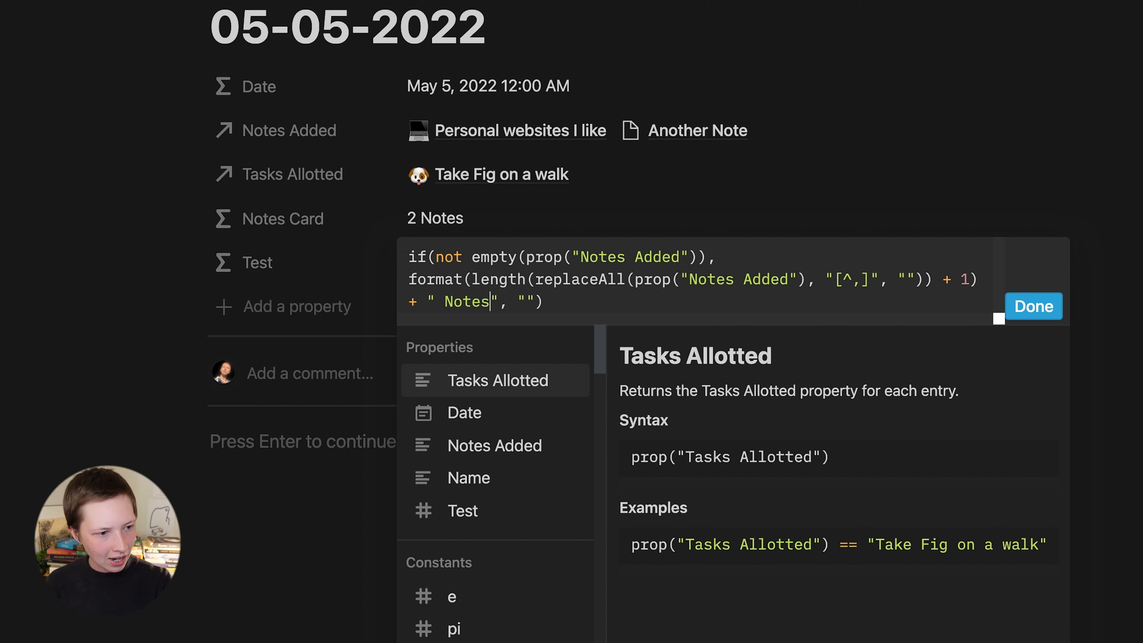
{"action": "type", "text": "ded"}
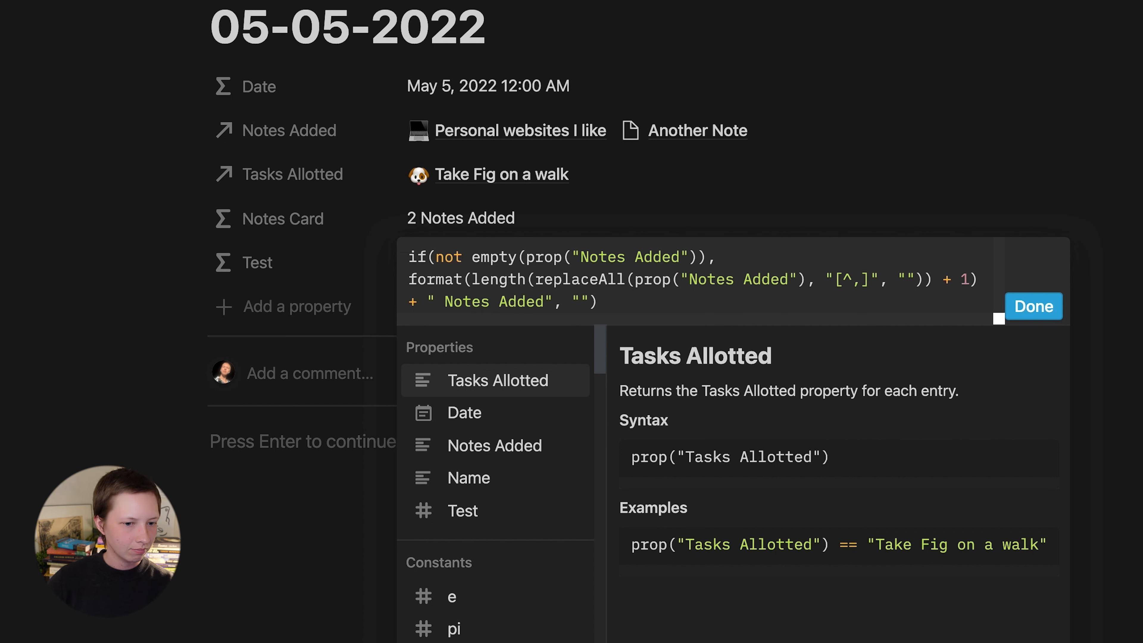
Put "📝 " + in front of format() in the Notes Card formula and accept the formula.
{"action": "left_click", "coordinate": [408, 281]}
{"action": "type", "text": "\"\" "}
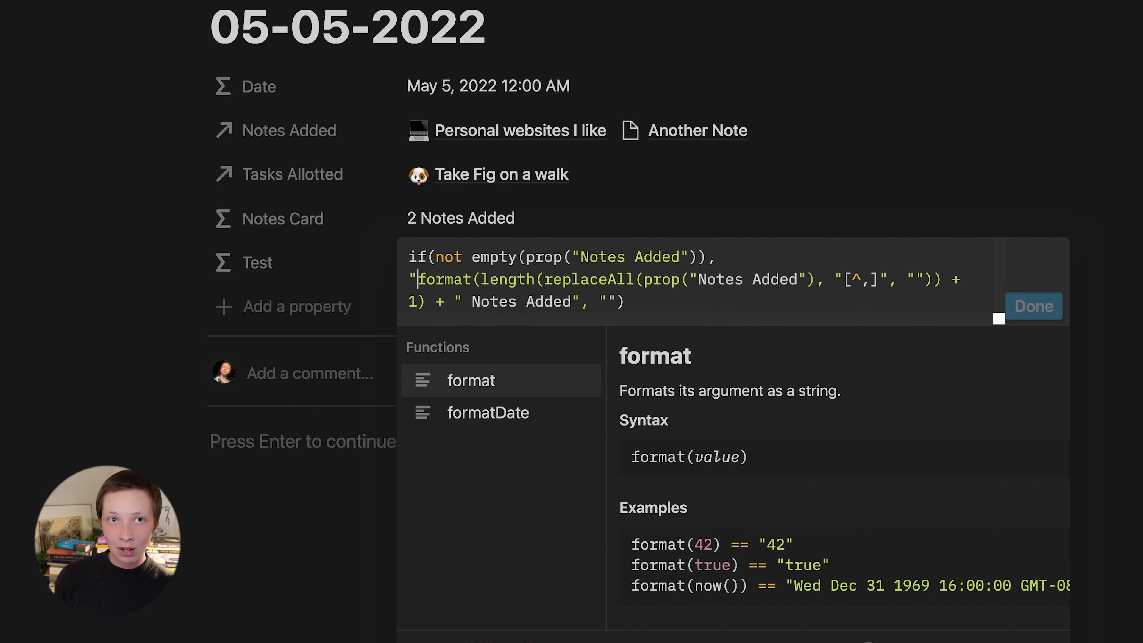
{"action": "type", "text": "+"}
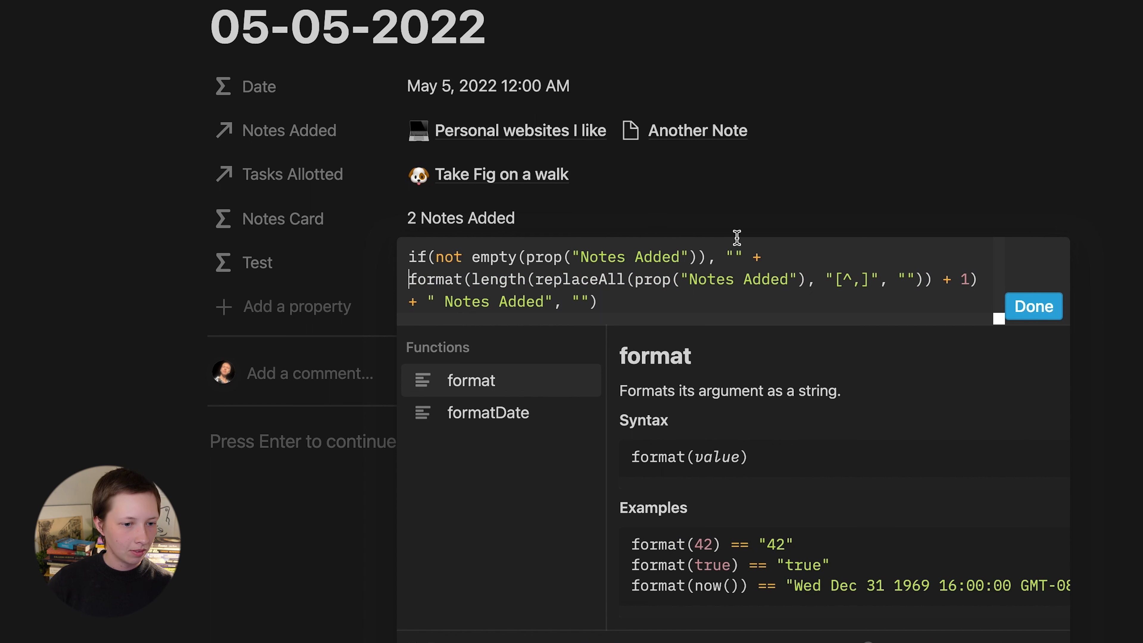
{"action": "left_click", "coordinate": [720, 255]}
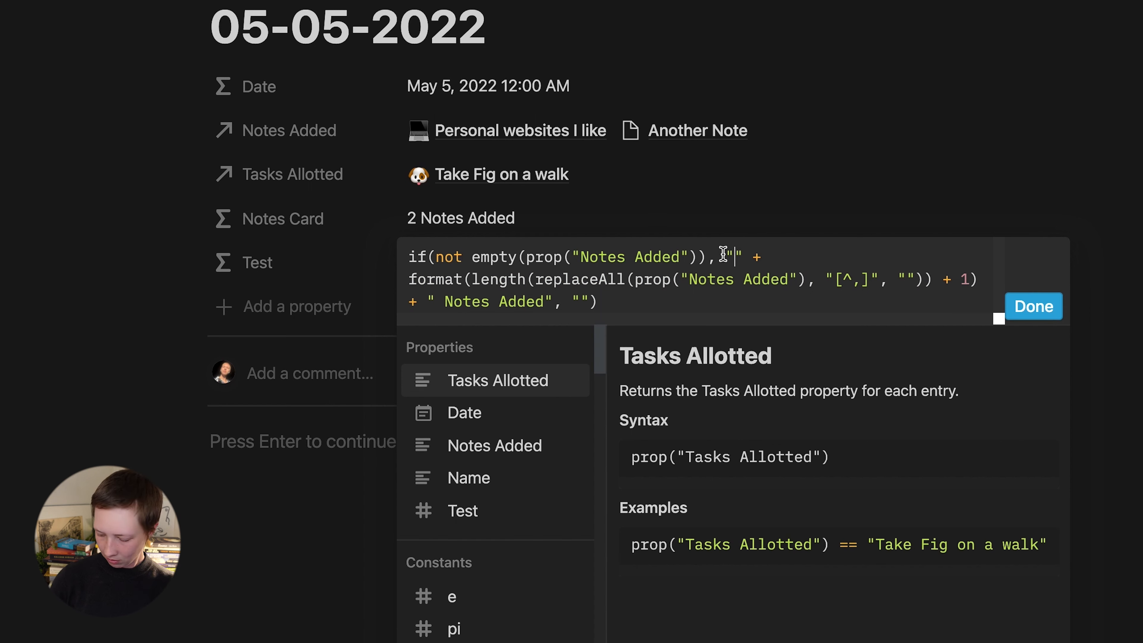
{"action": "key", "text": "Left"}
{"action": "type", "text": "📝"}
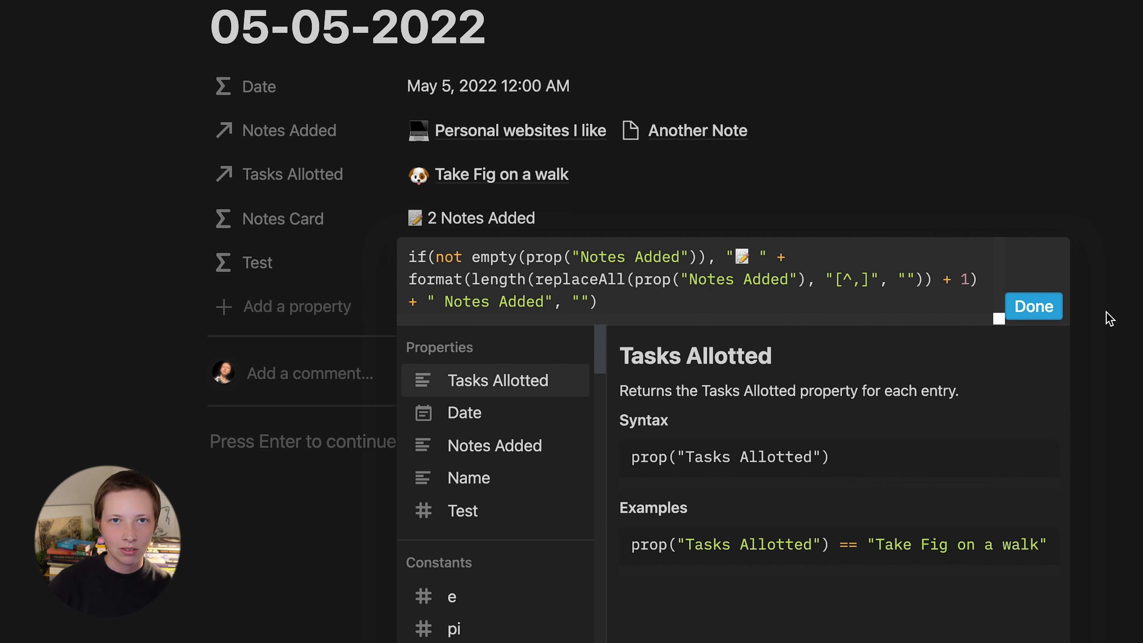
{"action": "left_click", "coordinate": [1034, 306]}
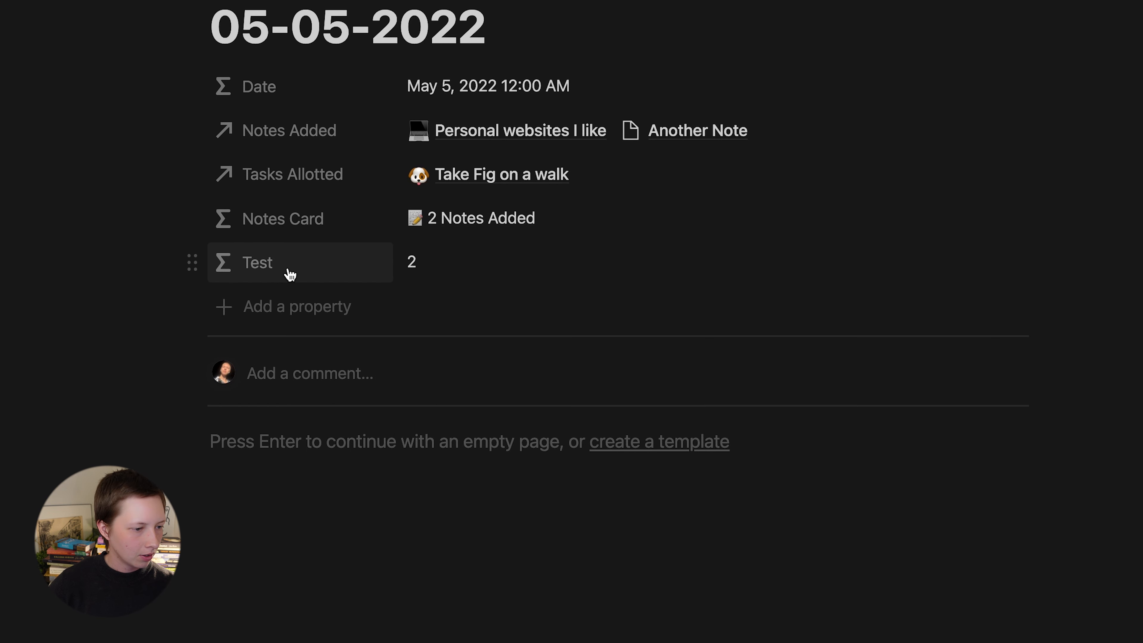
Delete the Test property from the database.
{"action": "left_click", "coordinate": [290, 275]}
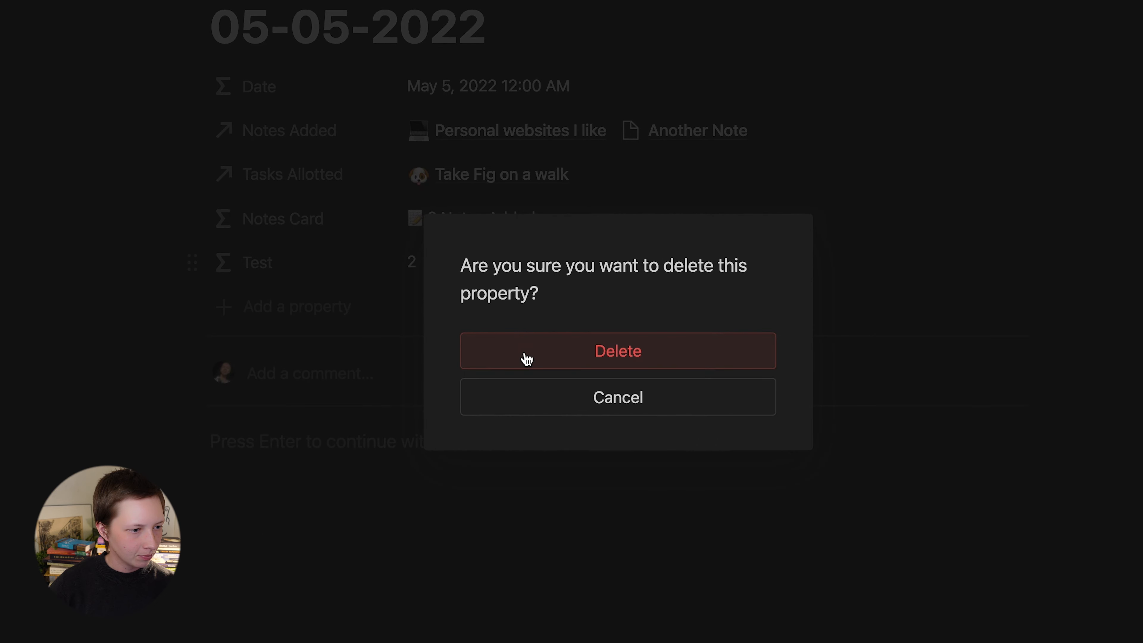
{"action": "left_click", "coordinate": [526, 357]}
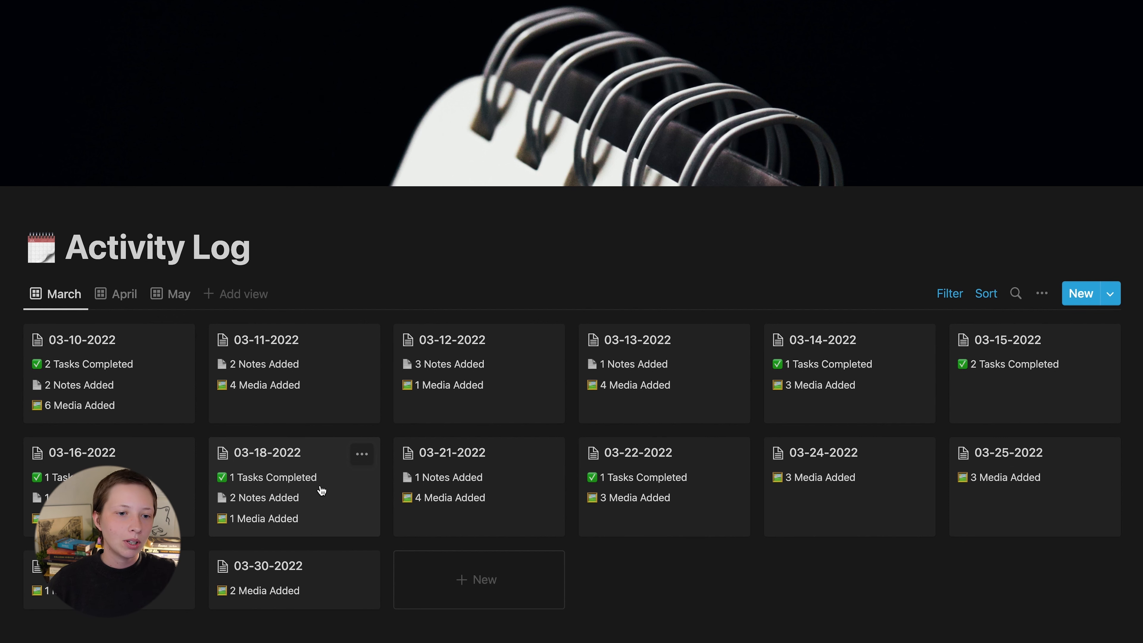
Add a formula property named "Task Card" to the 05-05-2022 entry.
{"action": "left_click", "coordinate": [176, 294]}
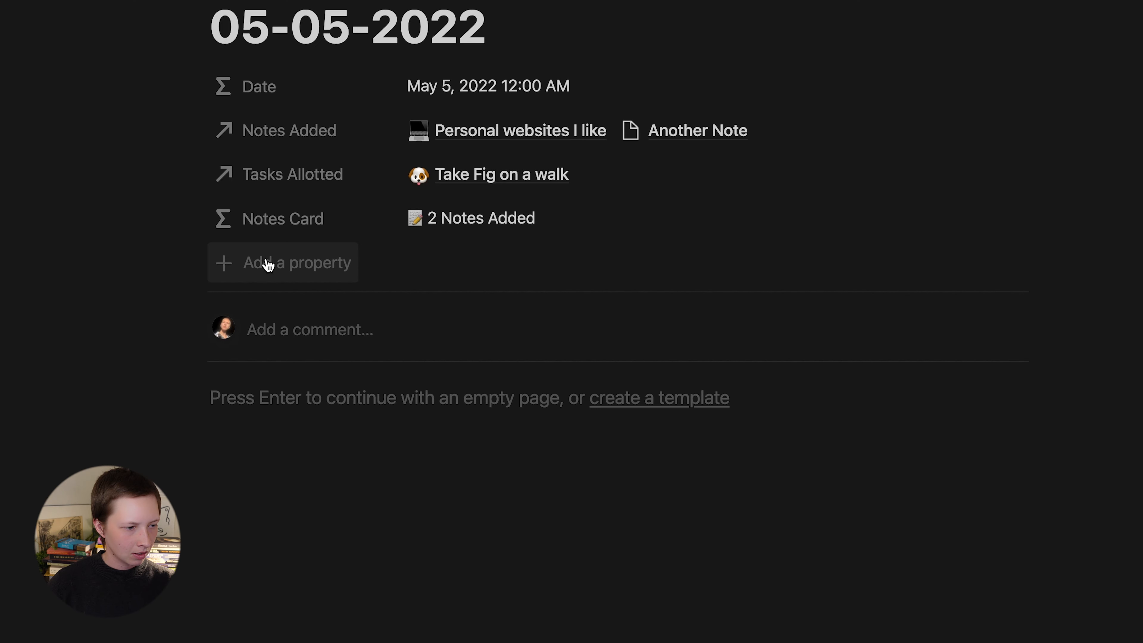
{"action": "left_click", "coordinate": [265, 261]}
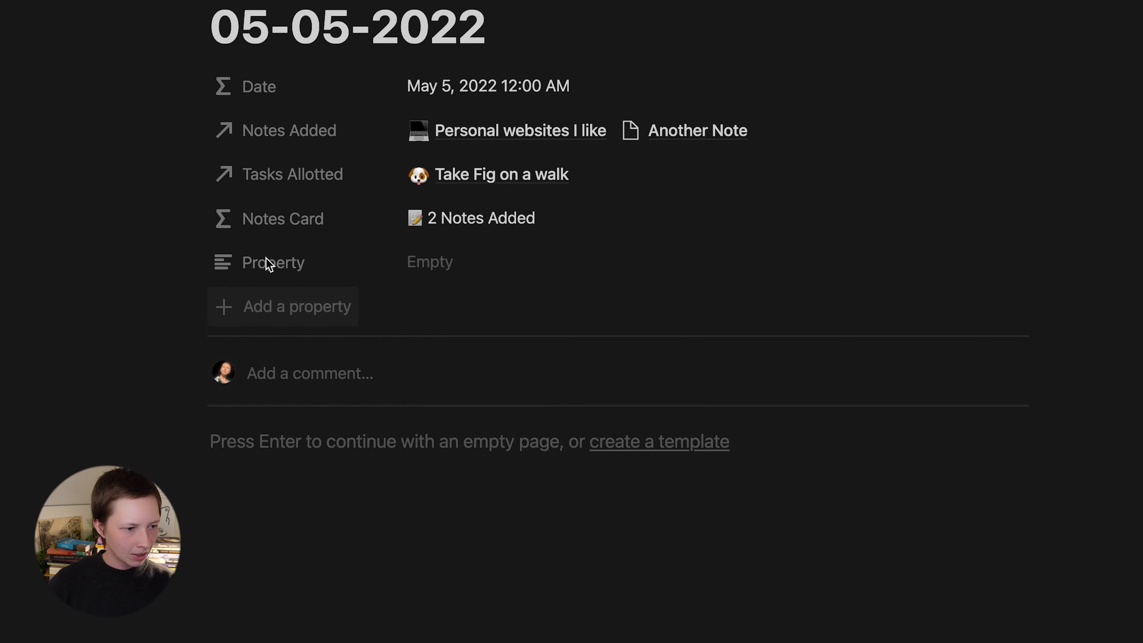
{"action": "type", "text": "Task Card"}
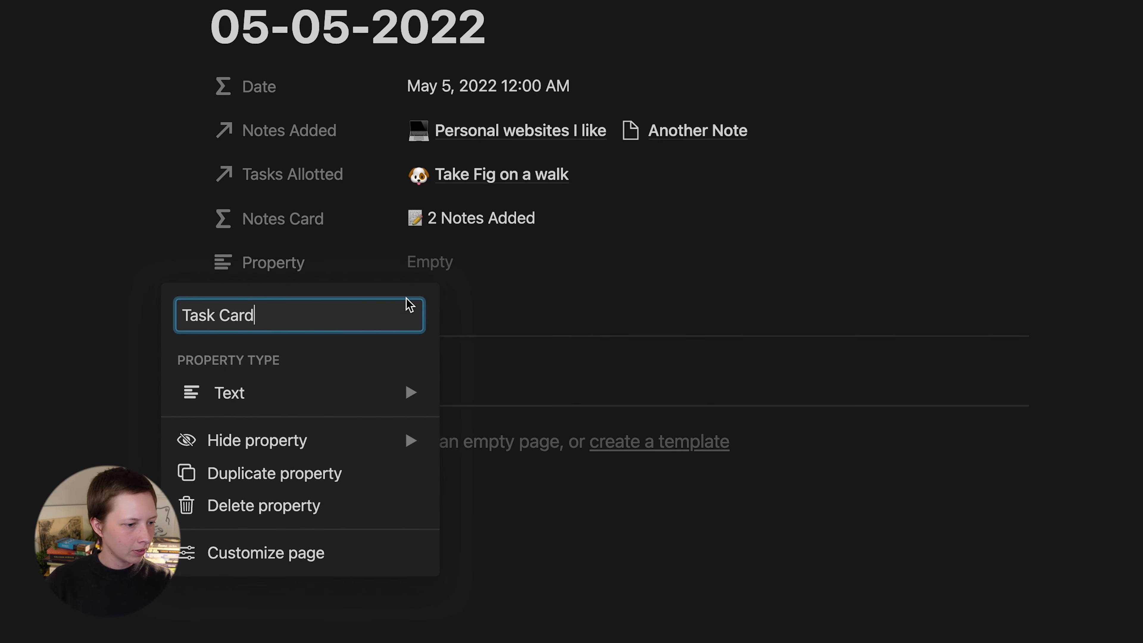
{"action": "left_click", "coordinate": [310, 393]}
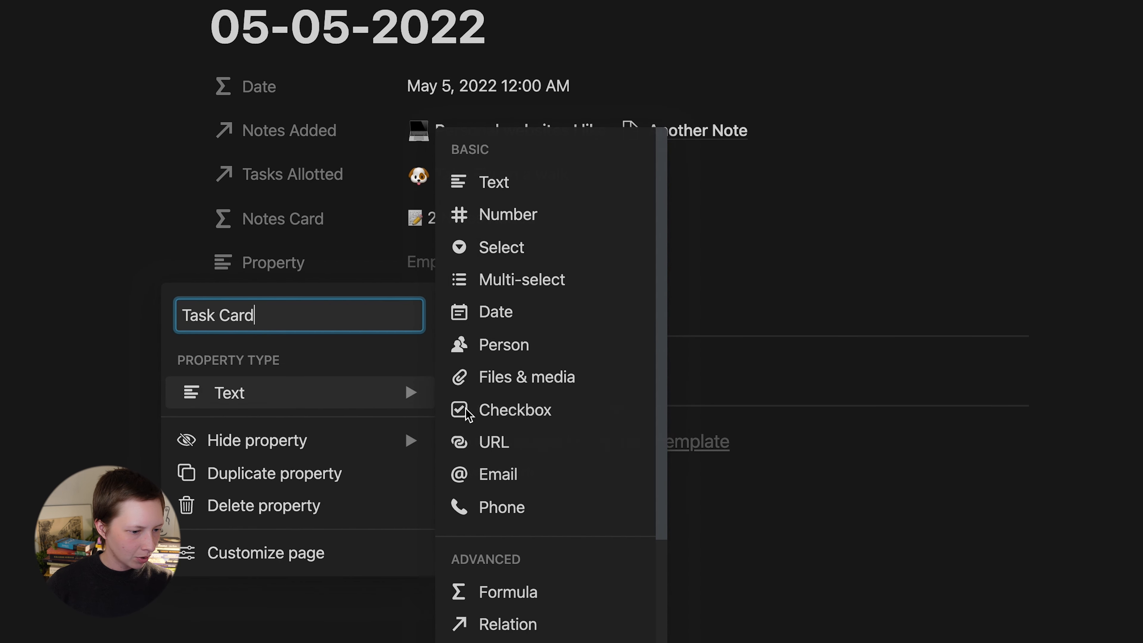
{"action": "left_click", "coordinate": [513, 602]}
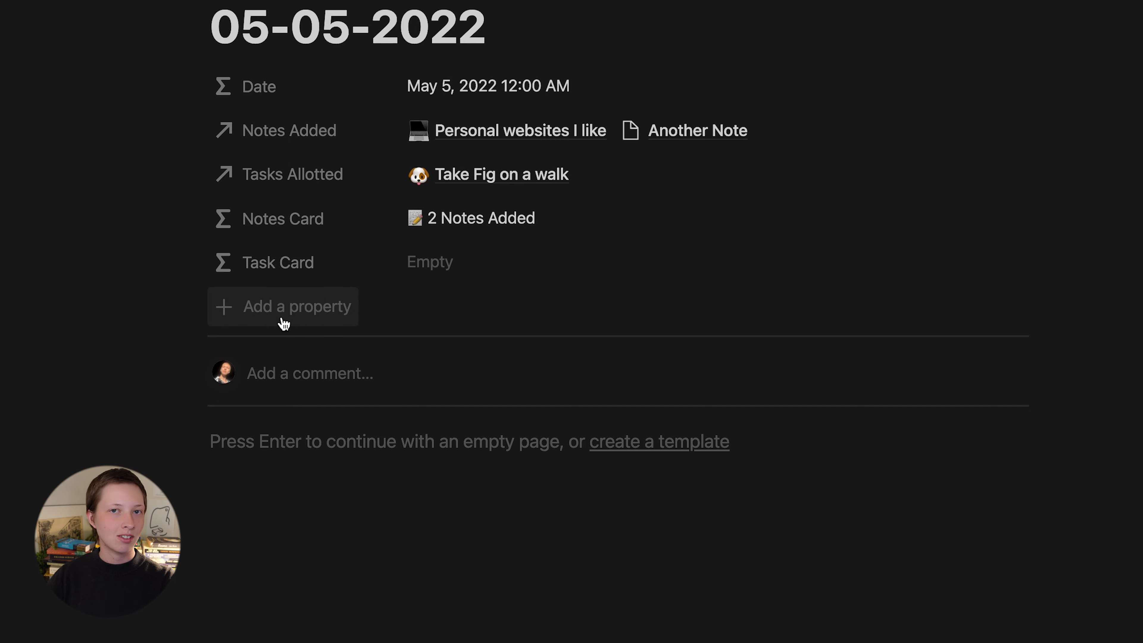
Add a rollup property named "Tasks Incomplete" to the entry.
{"action": "left_click", "coordinate": [284, 323]}
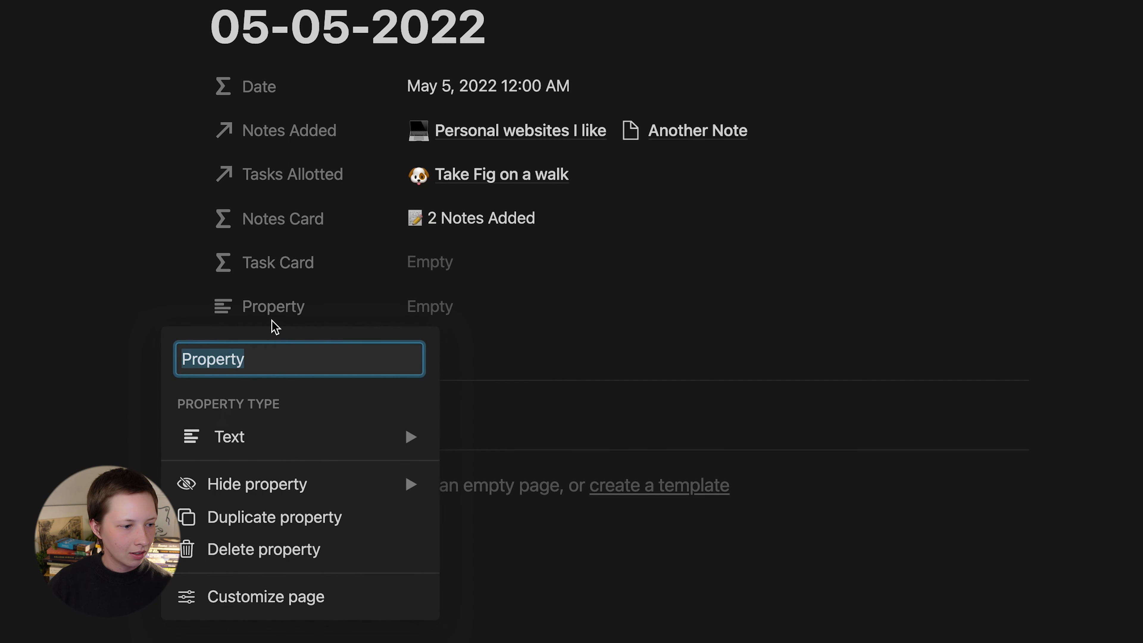
{"action": "type", "text": "Tasks "}
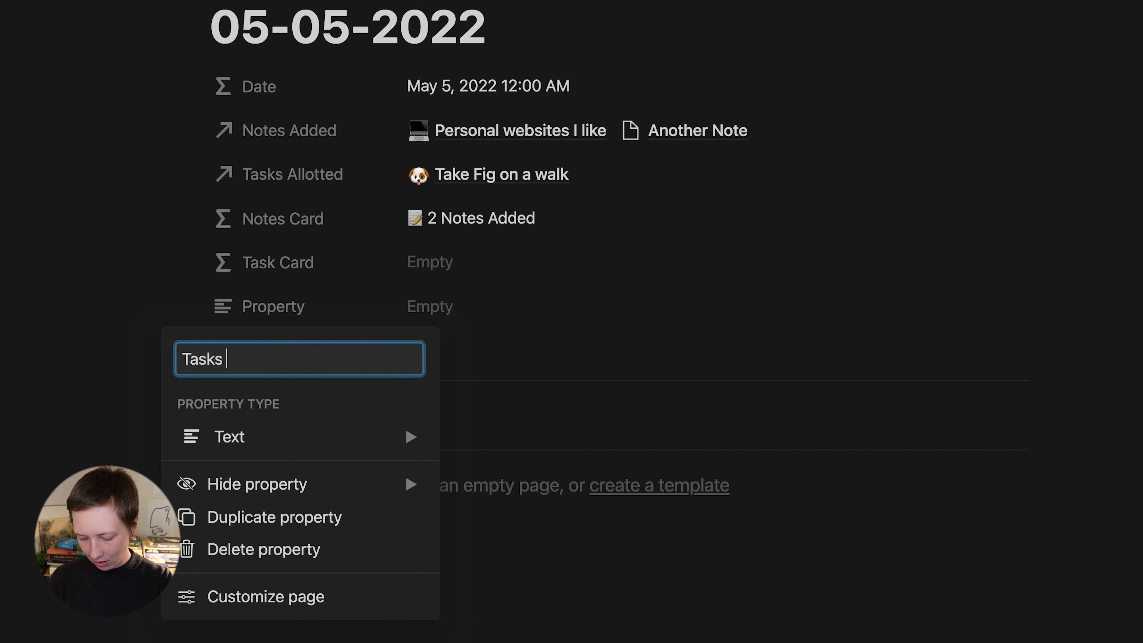
{"action": "type", "text": "Incomplete"}
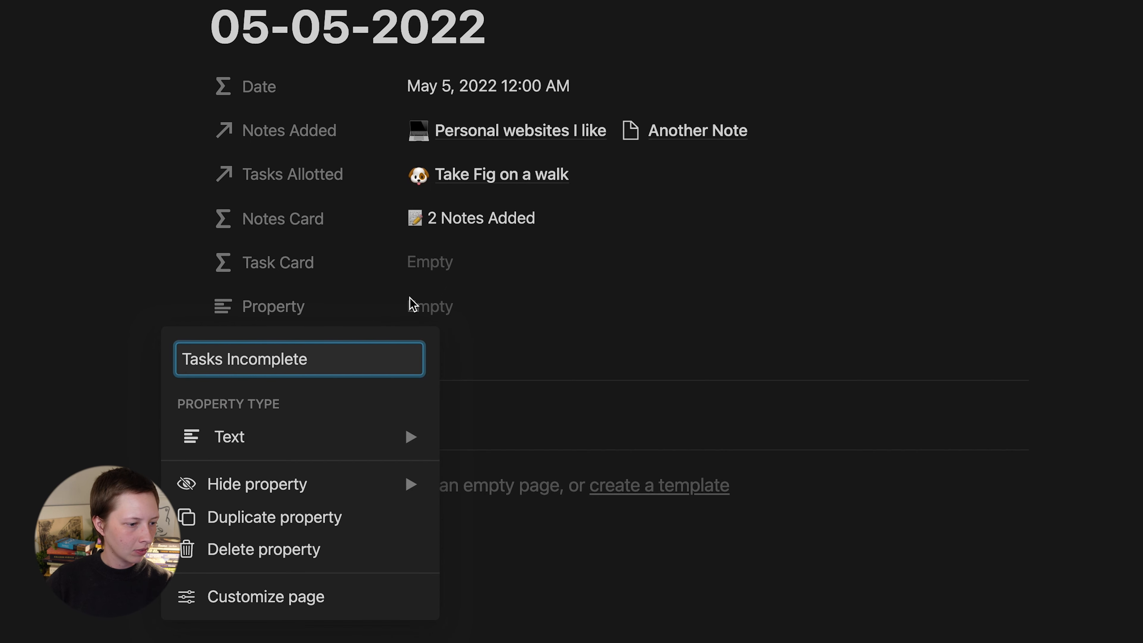
{"action": "left_click", "coordinate": [275, 446]}
{"action": "scroll", "coordinate": [485, 518], "scroll_direction": "down", "scroll_amount": 3}
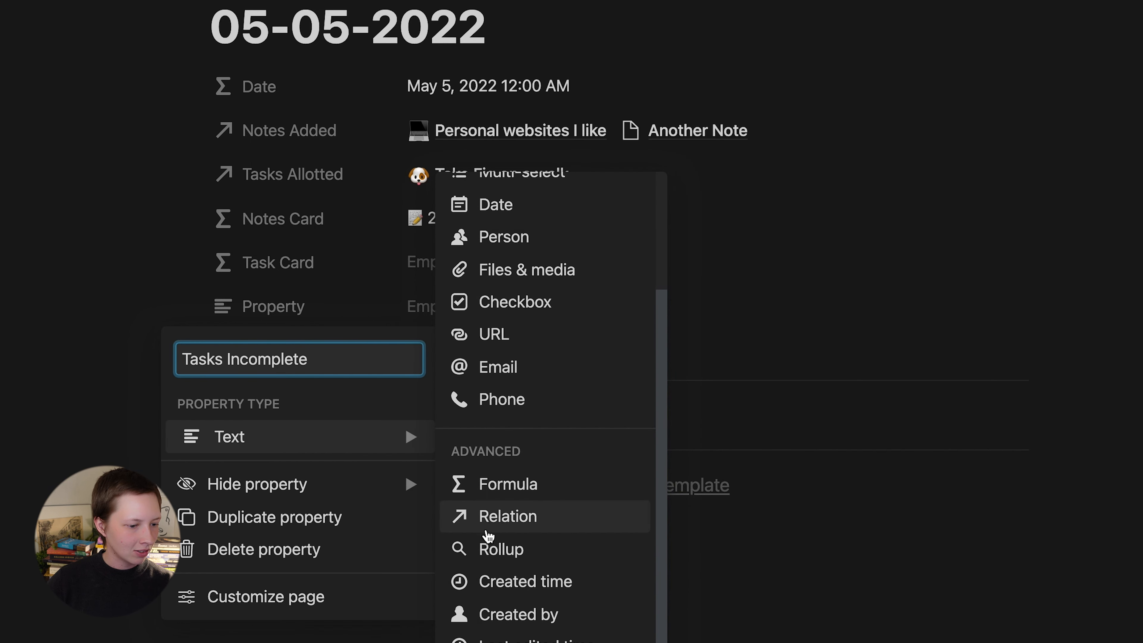
{"action": "left_click", "coordinate": [488, 548]}
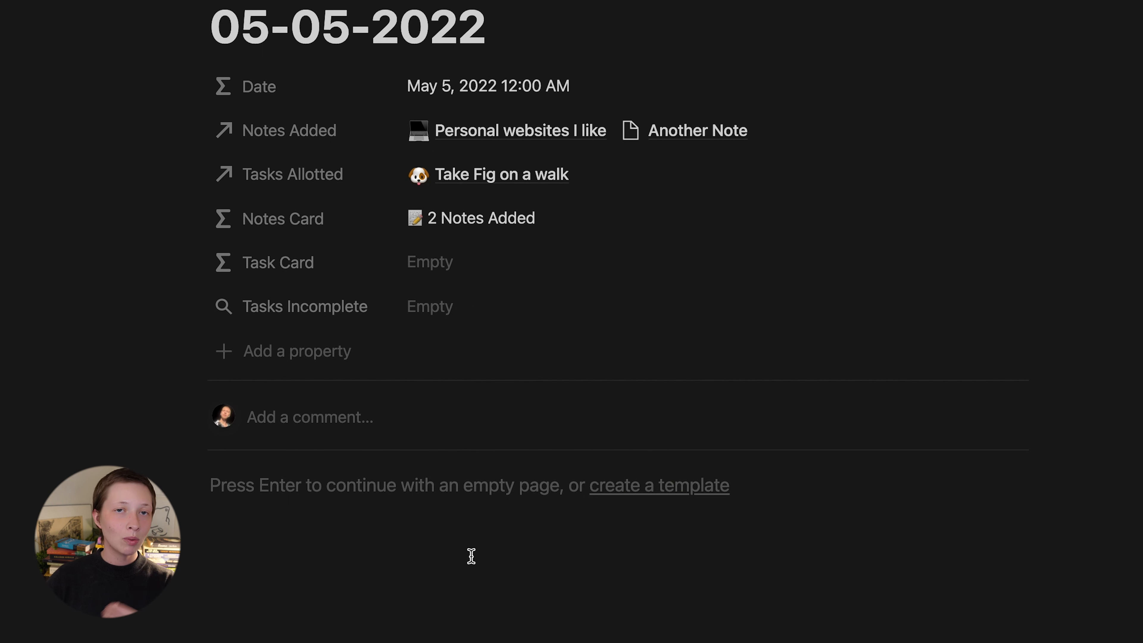
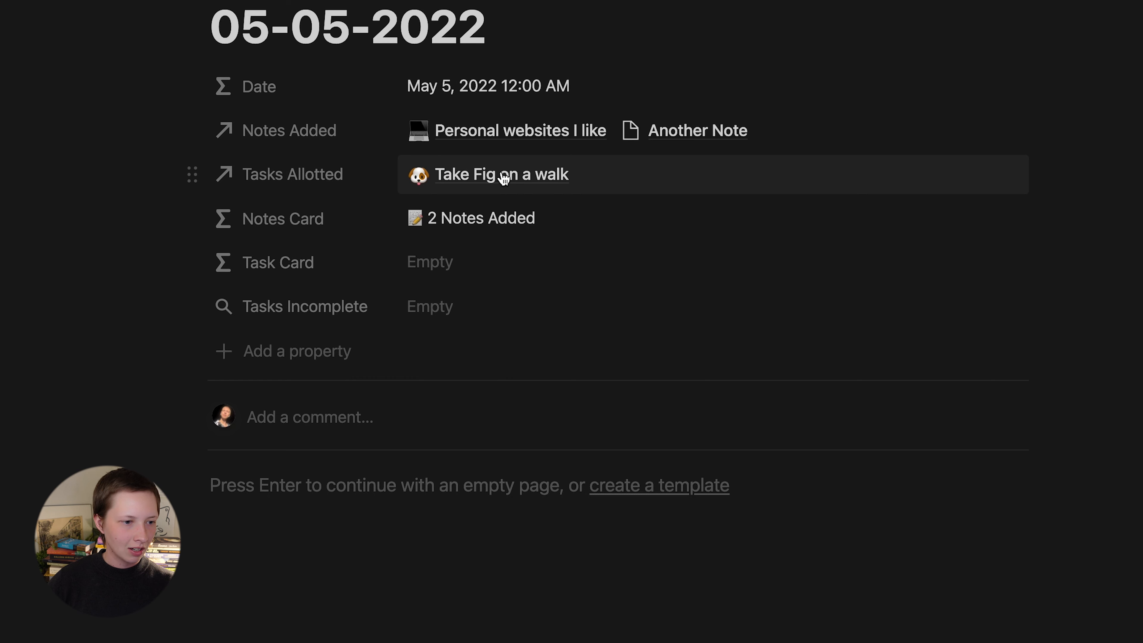
Open the "Take Fig on a walk" task from Tasks Allotted and examine its Status options.
{"action": "left_click", "coordinate": [504, 177]}
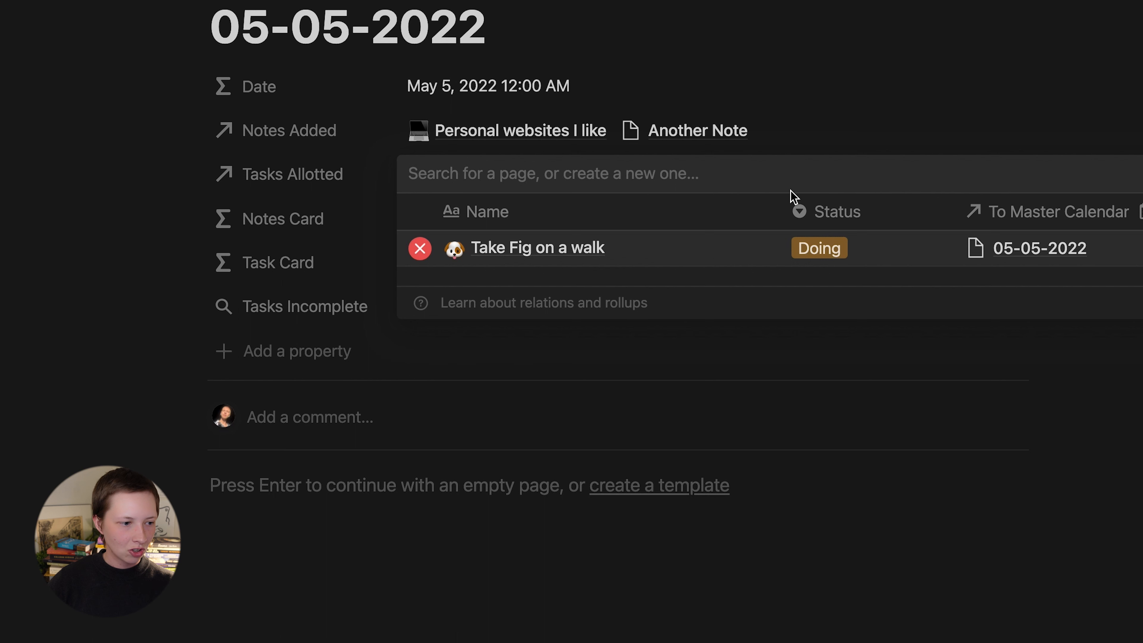
{"action": "left_click", "coordinate": [200, 312]}
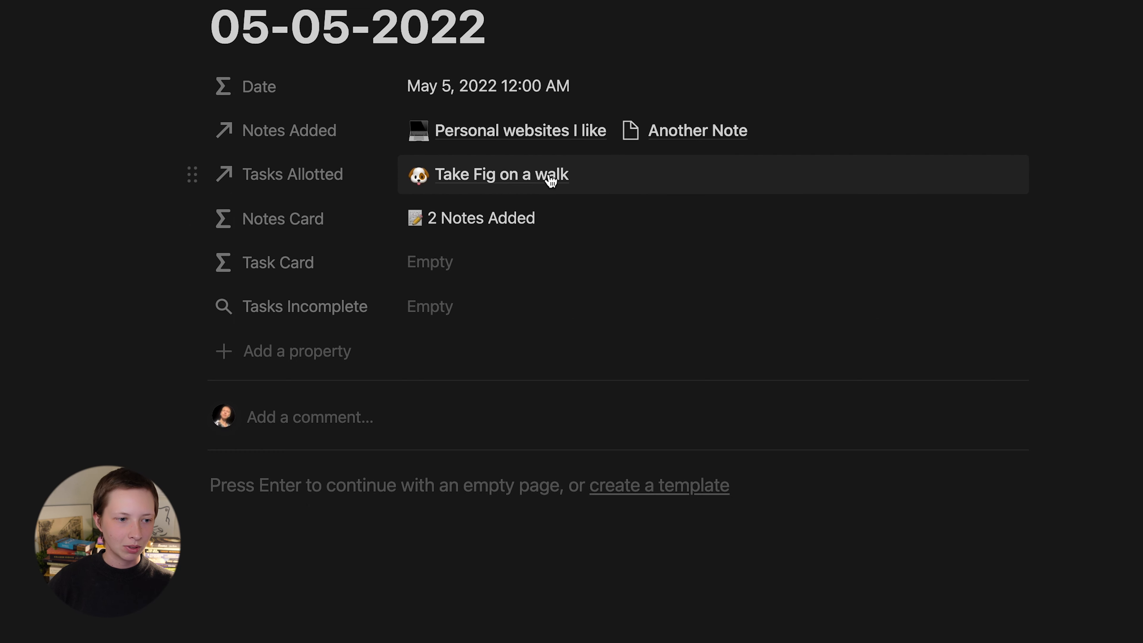
{"action": "left_click", "coordinate": [549, 176]}
{"action": "left_click", "coordinate": [545, 252]}
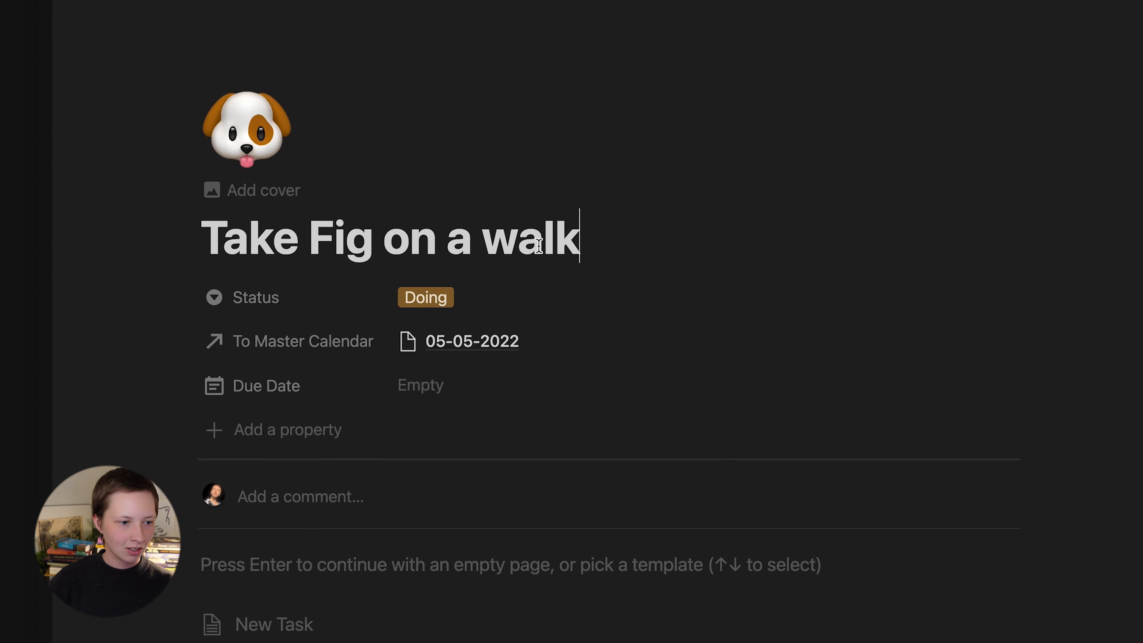
{"action": "left_click", "coordinate": [435, 299]}
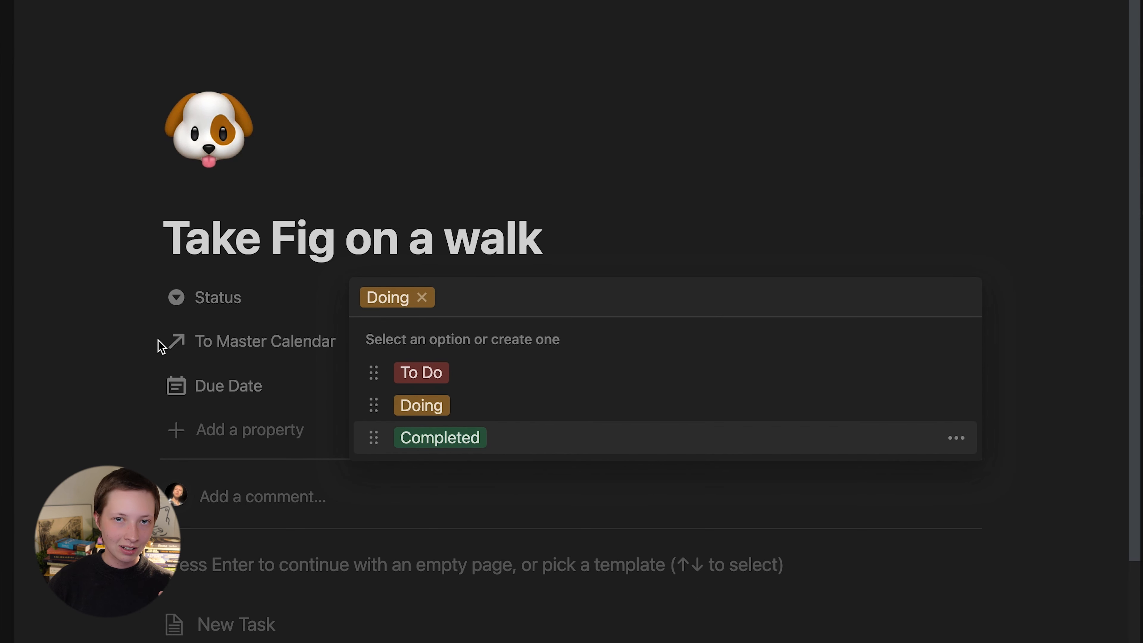
{"action": "left_click", "coordinate": [162, 347]}
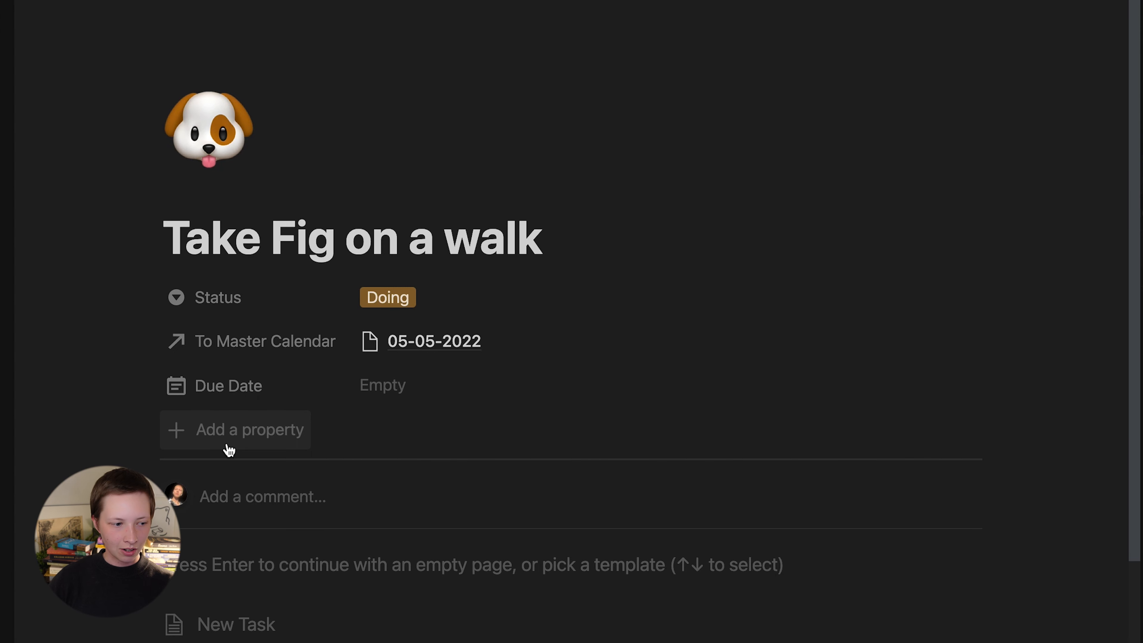
Add a formula property named "Done" to the "Take Fig on a walk" task.
{"action": "left_click", "coordinate": [229, 450]}
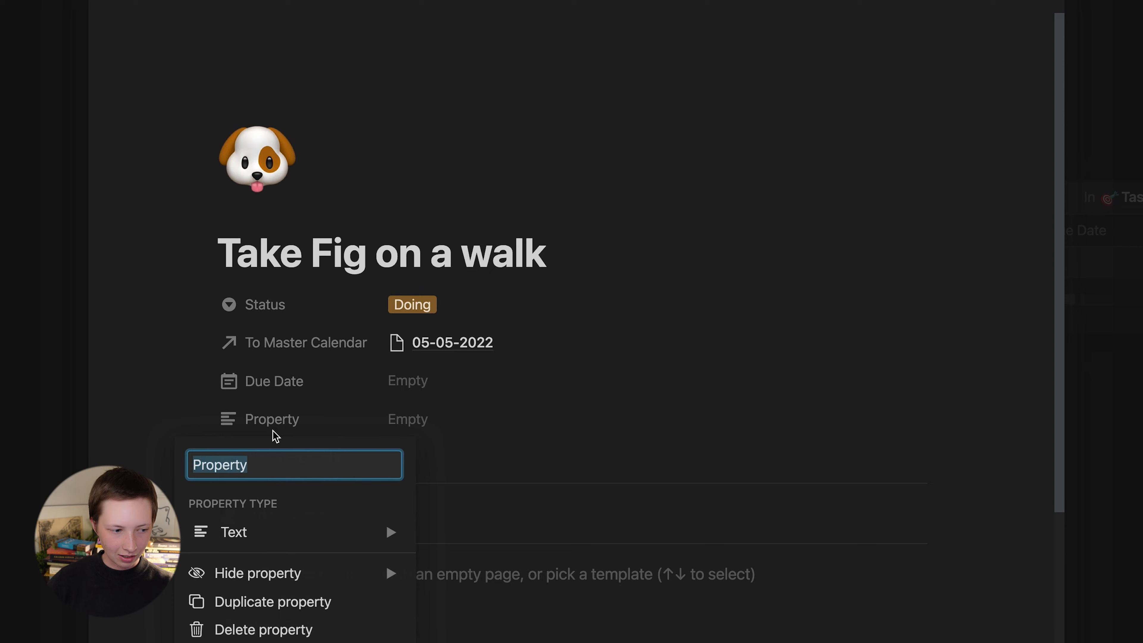
{"action": "type", "text": "Done"}
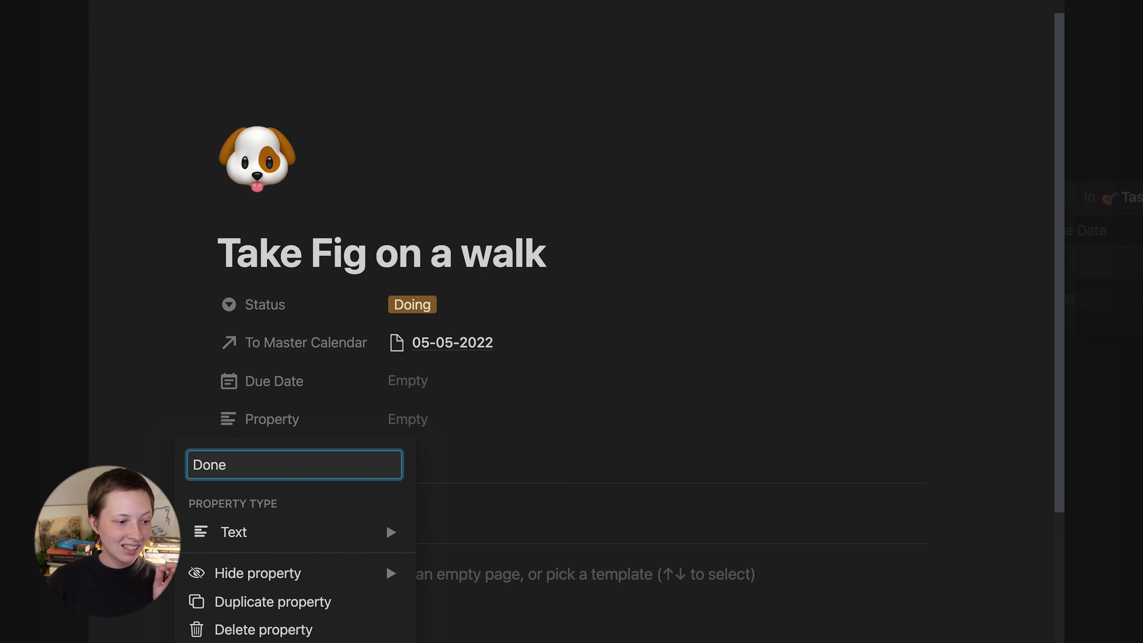
{"action": "mouse_move", "coordinate": [334, 540]}
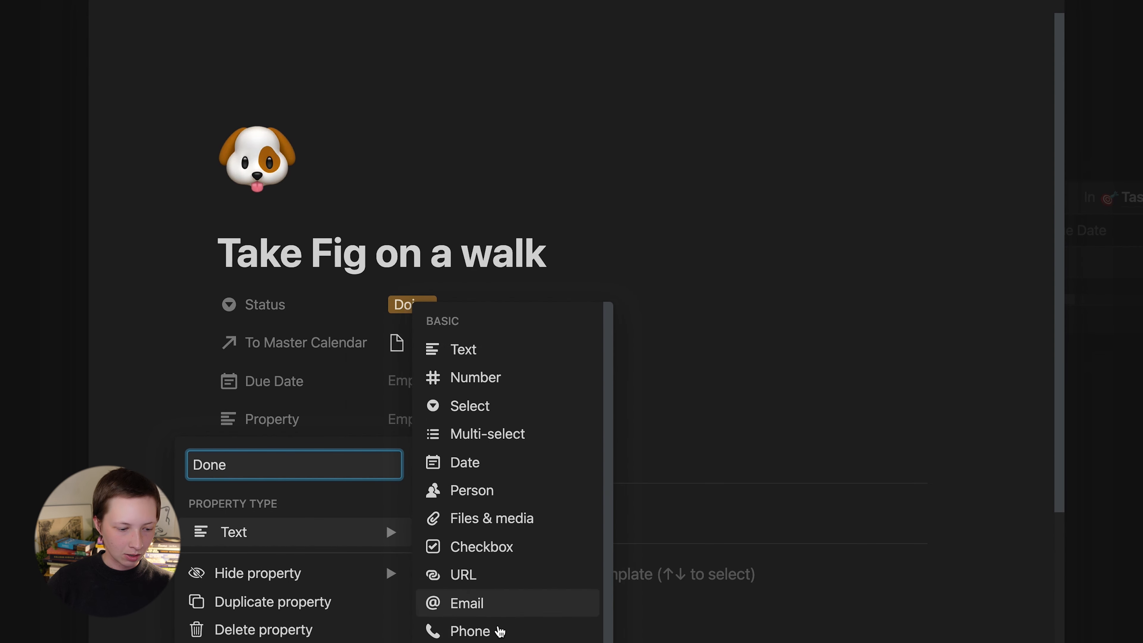
{"action": "scroll", "coordinate": [500, 626], "scroll_direction": "down", "scroll_amount": 3}
{"action": "left_click", "coordinate": [484, 579]}
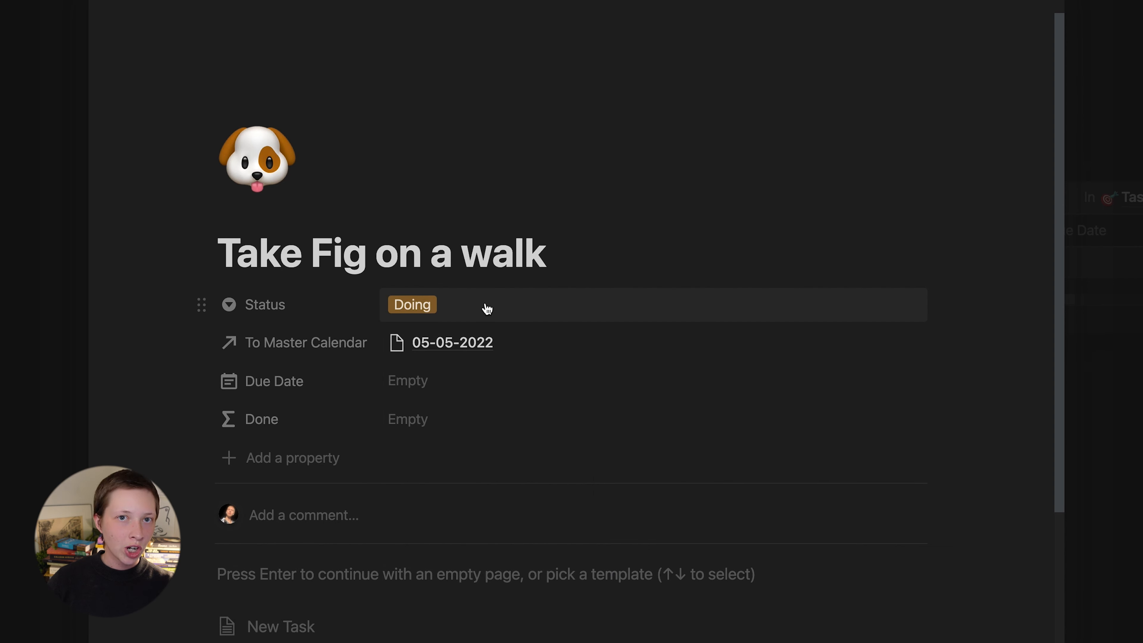
Set the Done formula to prop("Status") == "Completed" and accept it.
{"action": "left_click", "coordinate": [488, 309]}
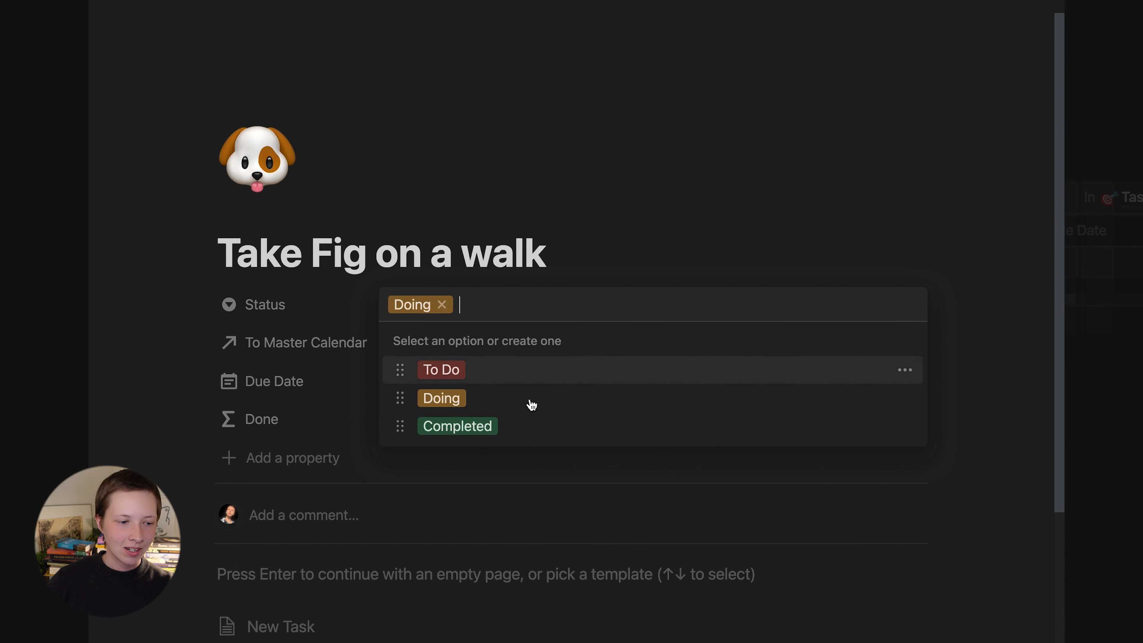
{"action": "left_click", "coordinate": [318, 407]}
{"action": "left_click", "coordinate": [461, 424]}
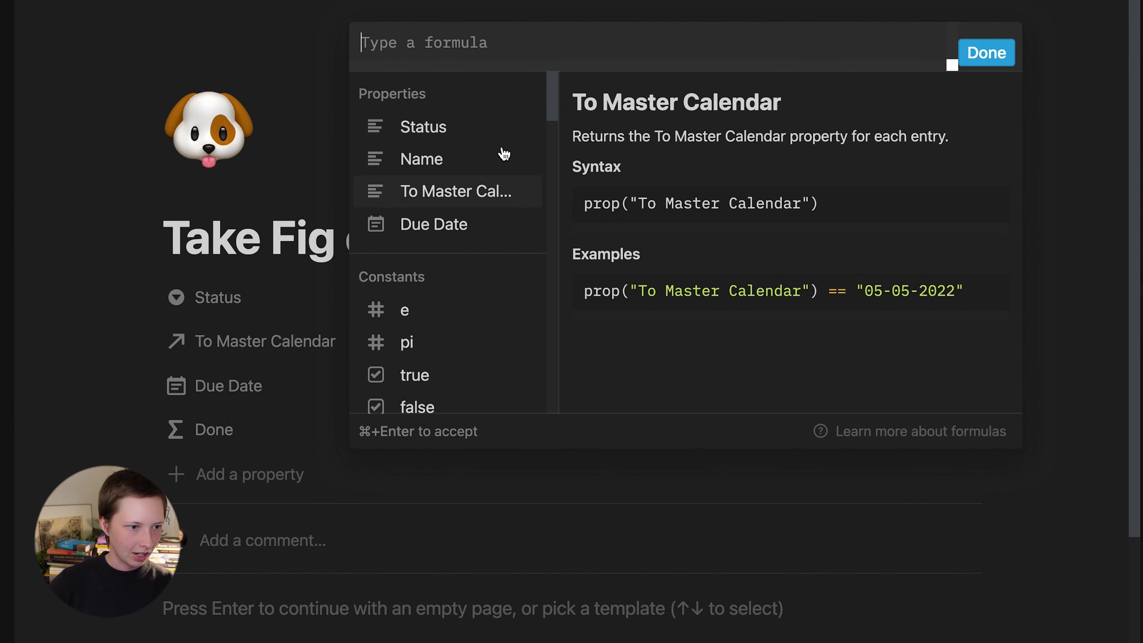
{"action": "left_click", "coordinate": [477, 119]}
{"action": "type", "text": "== \"Comple"}
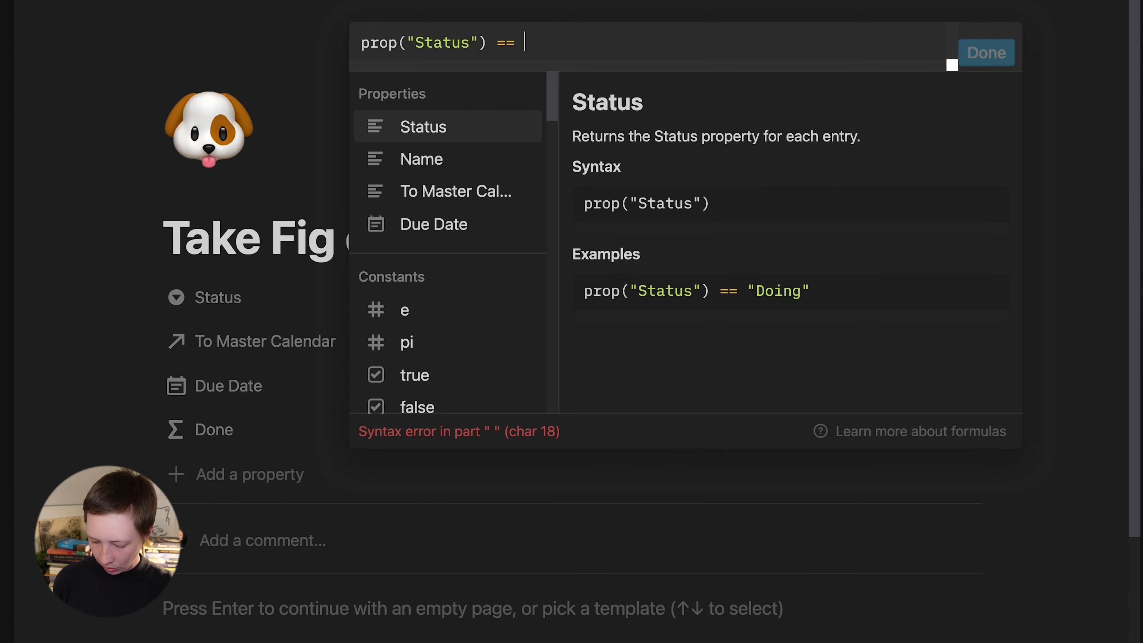
{"action": "type", "text": "ted\""}
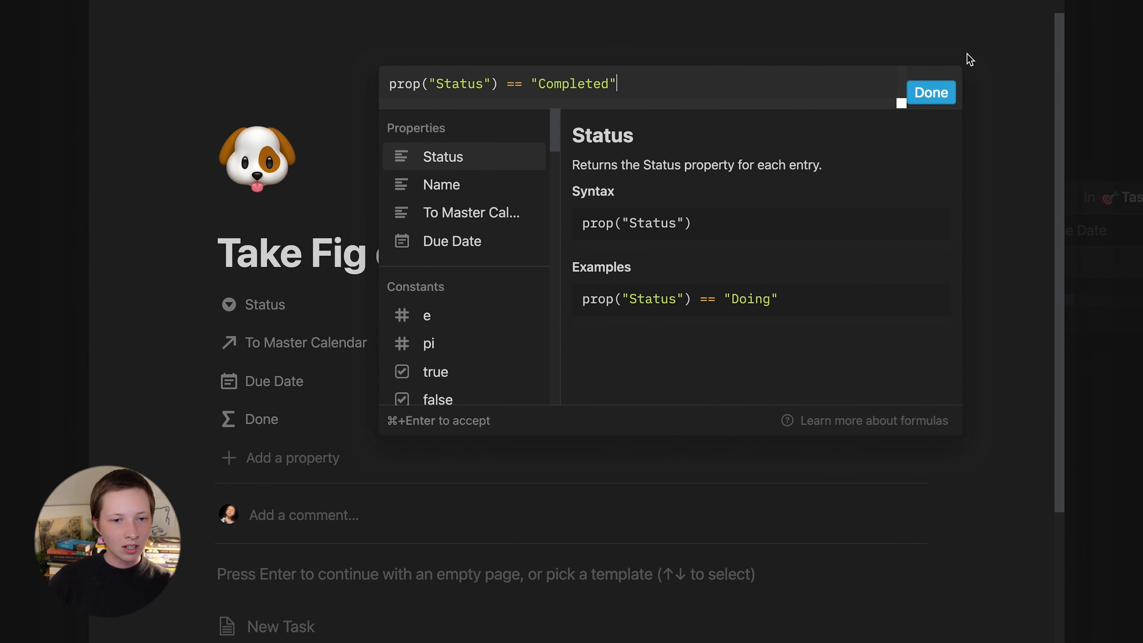
{"action": "left_click", "coordinate": [934, 89]}
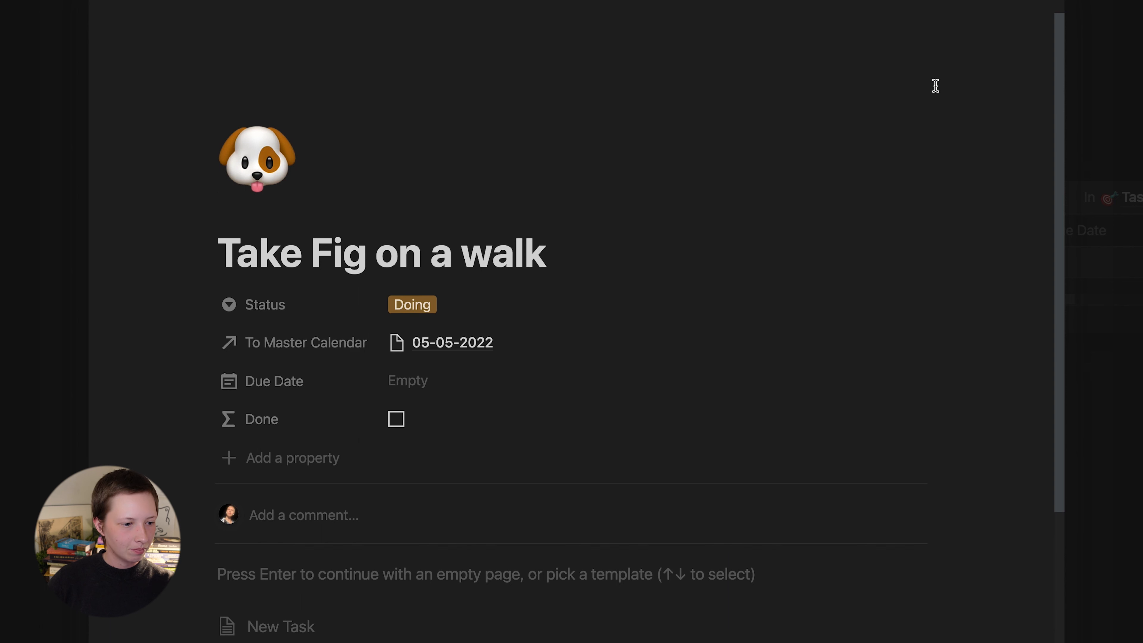
Test the Done formula by switching the task's Status to Completed and back to Doing.
{"action": "left_click", "coordinate": [468, 312]}
{"action": "left_click", "coordinate": [527, 439]}
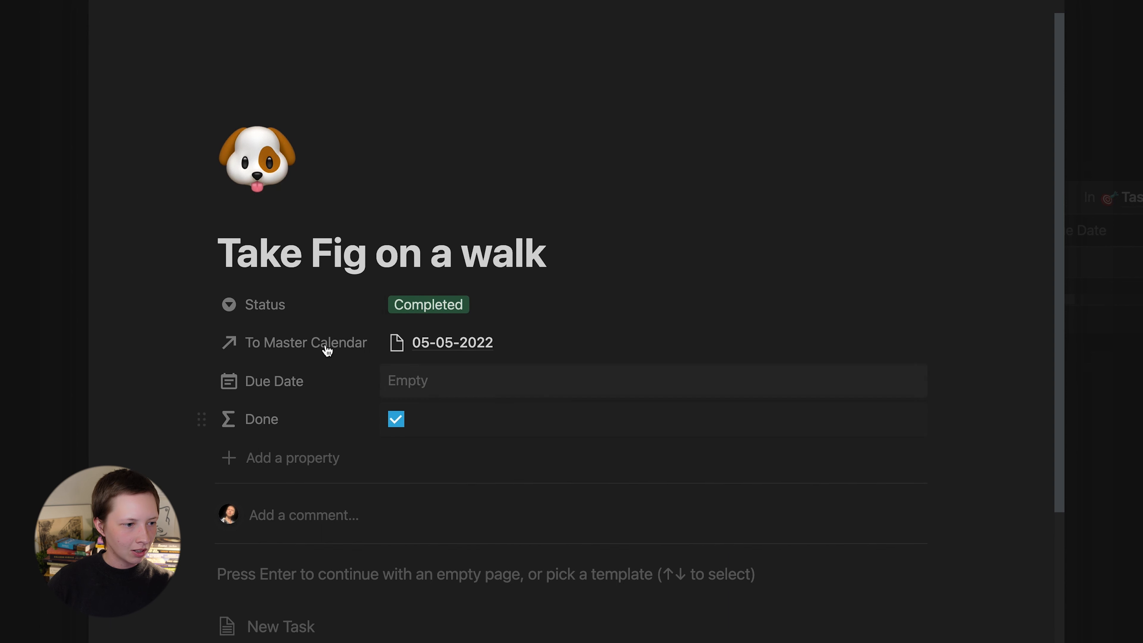
{"action": "left_click", "coordinate": [493, 311]}
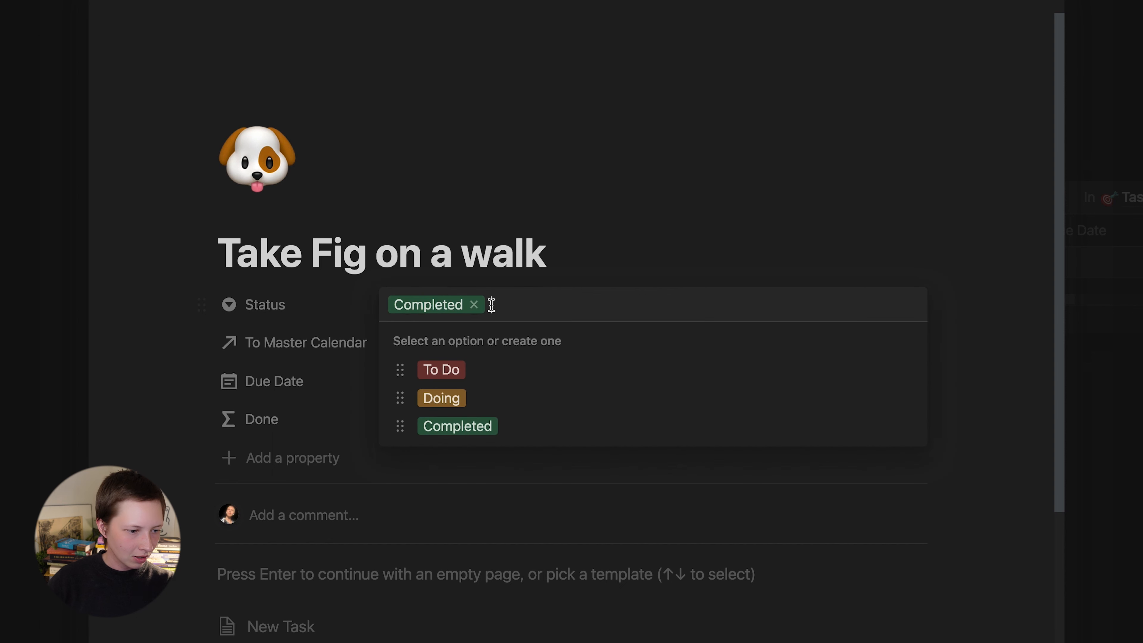
{"action": "left_click", "coordinate": [450, 397]}
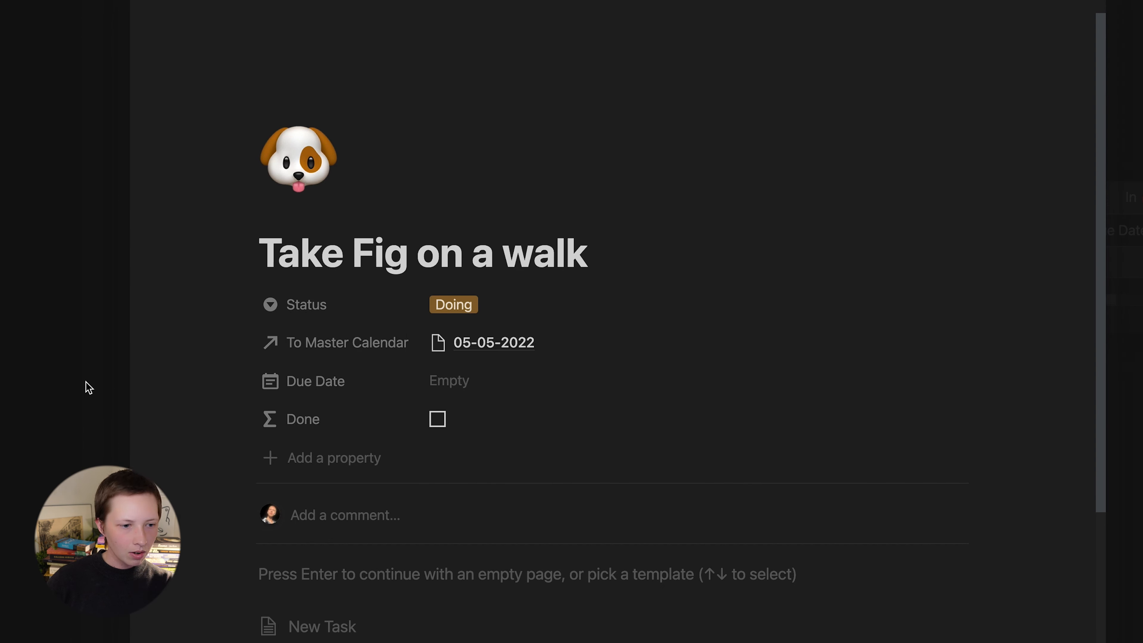
Return to the 05-05-2022 entry and configure the Tasks Incomplete rollup with relation Tasks Allotted, property Done and calculation Unchecked.
{"action": "left_click", "coordinate": [86, 384]}
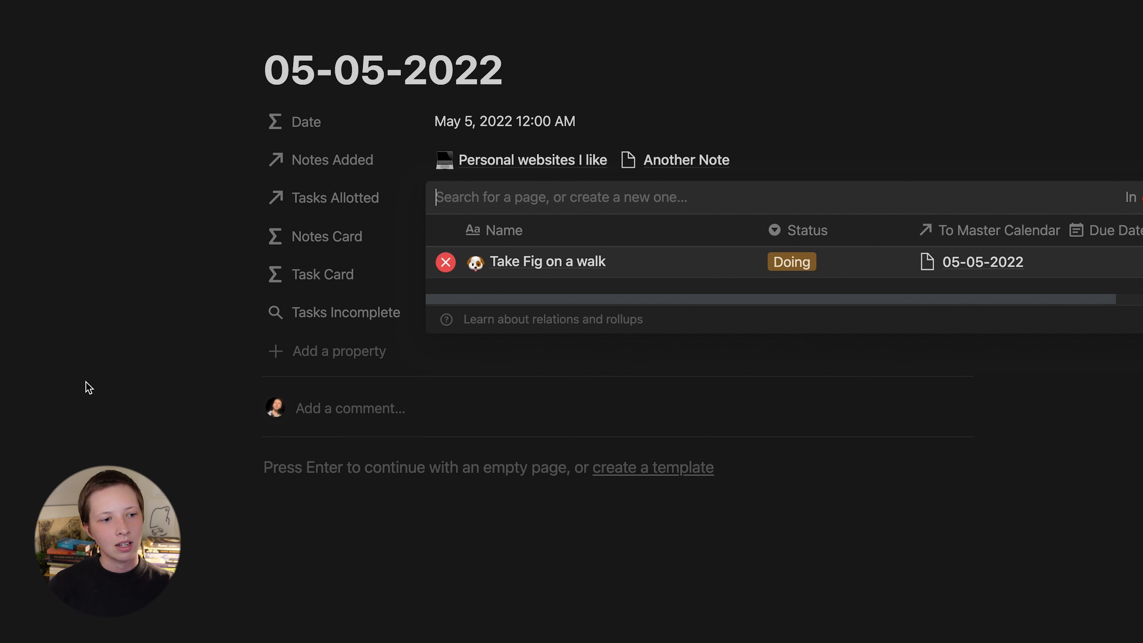
{"action": "left_click", "coordinate": [86, 385]}
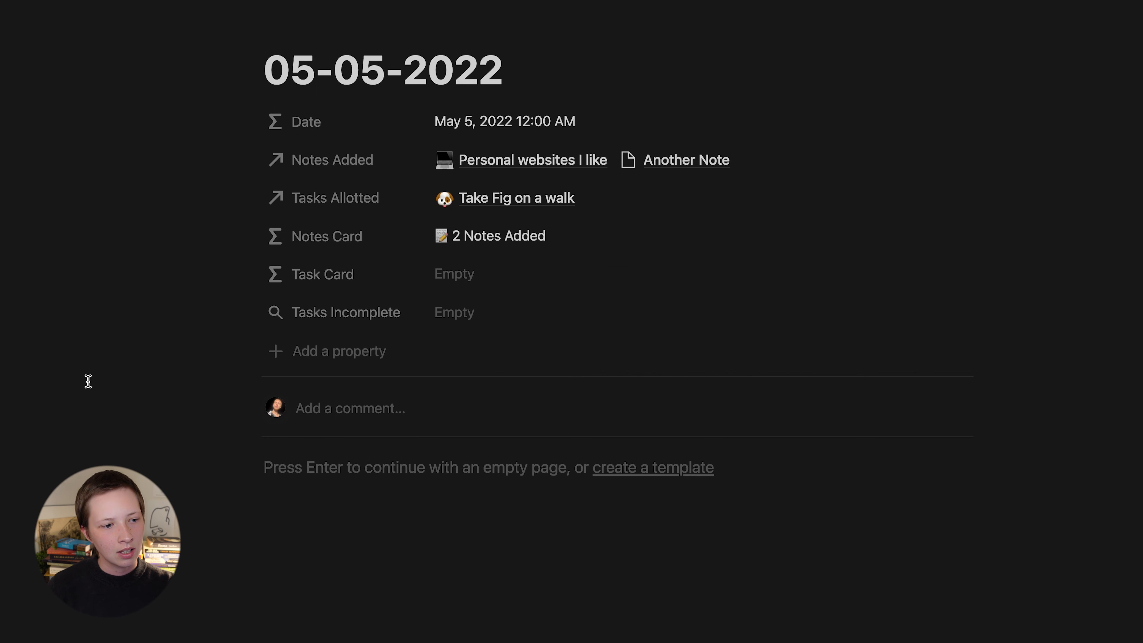
{"action": "left_click", "coordinate": [518, 323]}
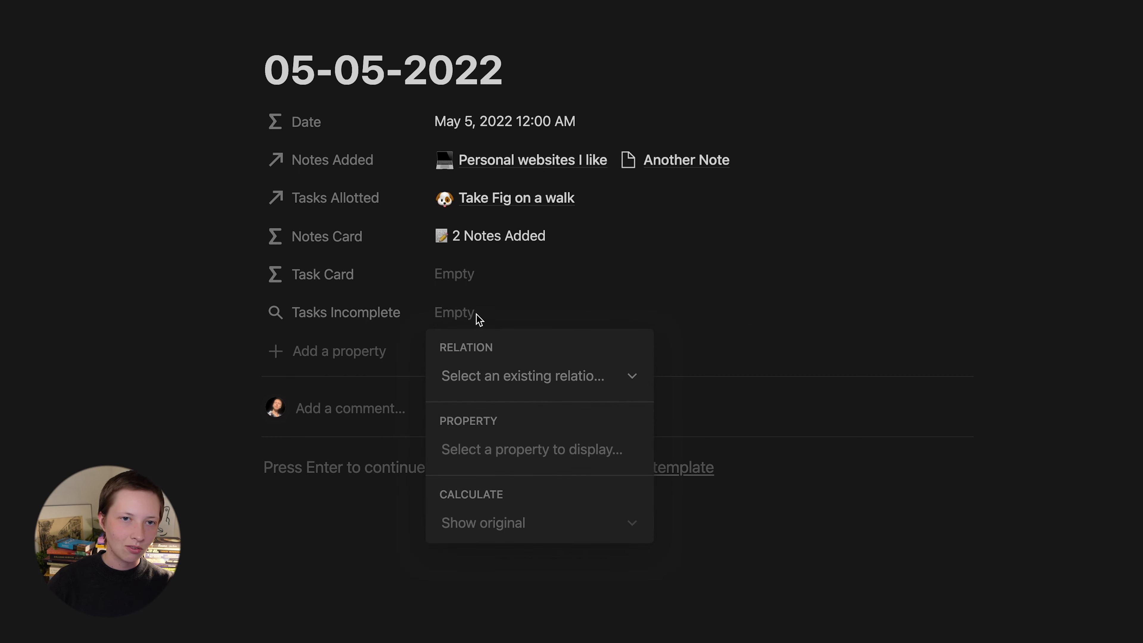
{"action": "left_click", "coordinate": [508, 383]}
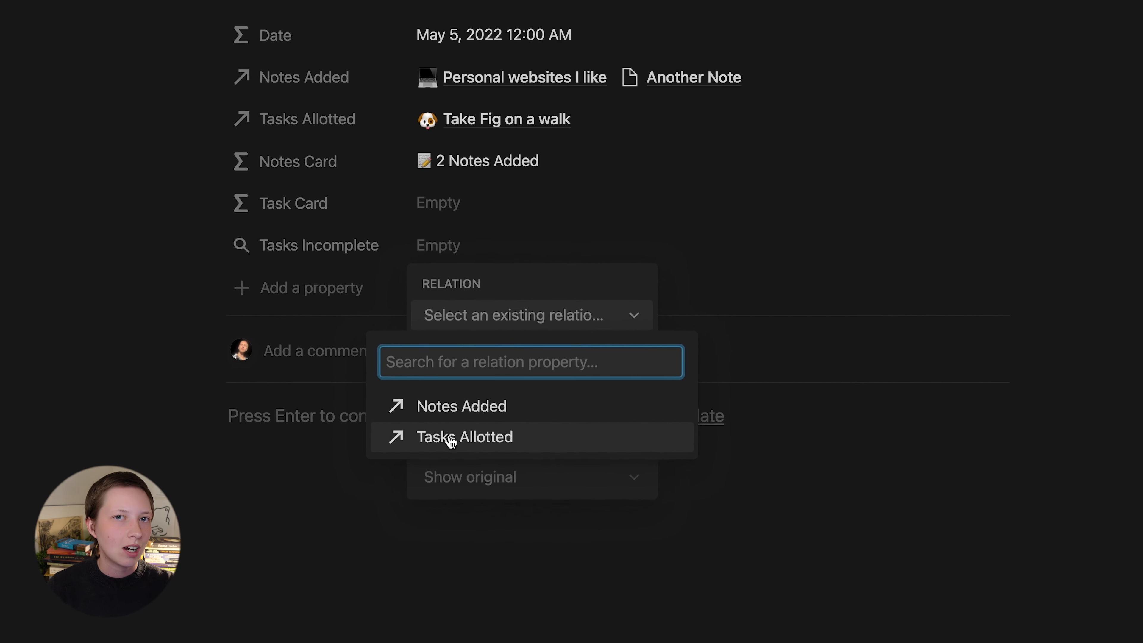
{"action": "left_click", "coordinate": [444, 416]}
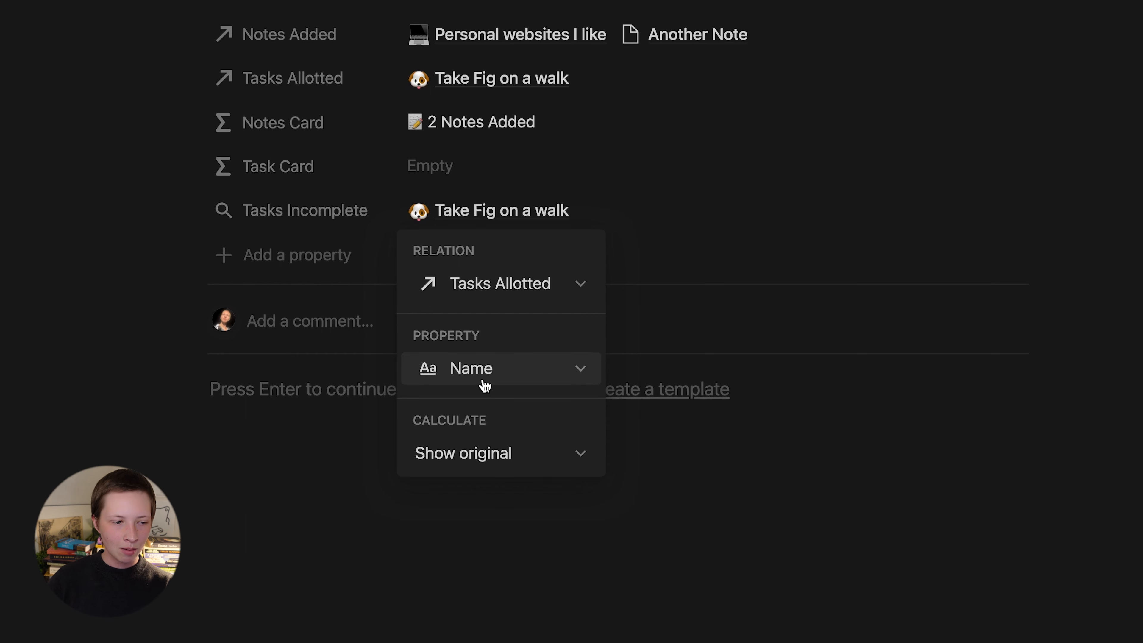
{"action": "left_click", "coordinate": [482, 380]}
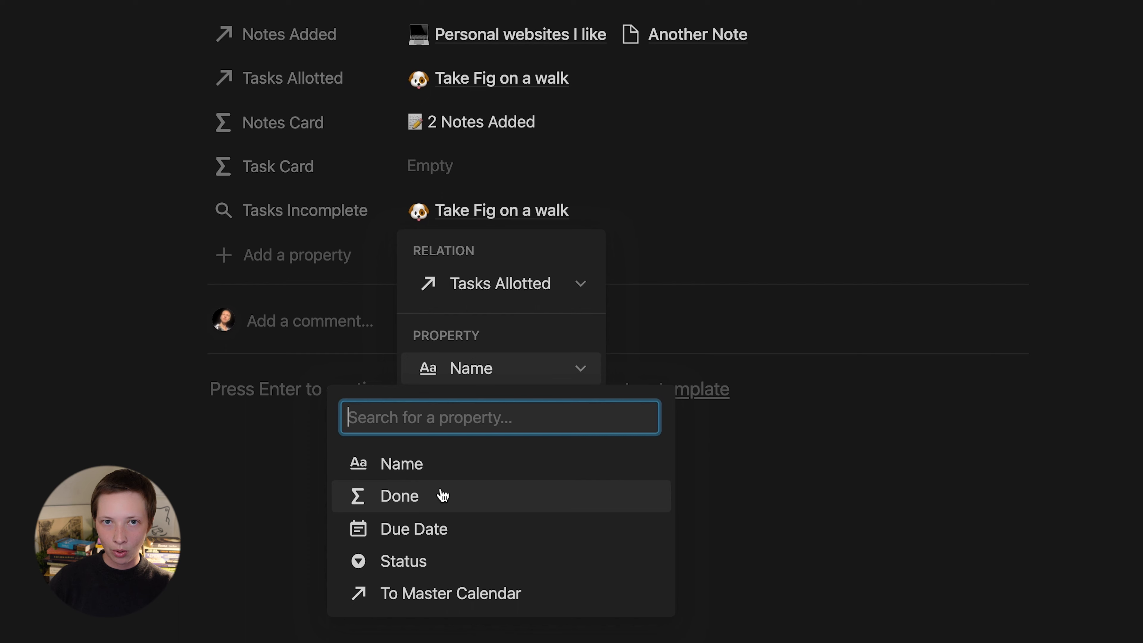
{"action": "left_click", "coordinate": [442, 496]}
{"action": "left_click", "coordinate": [475, 453]}
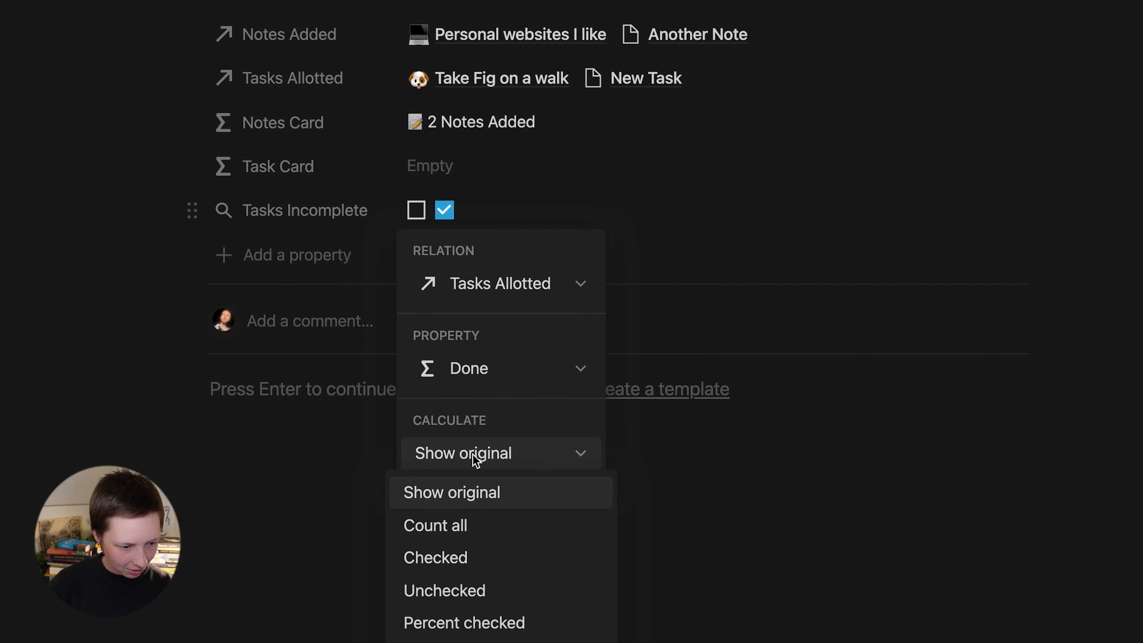
{"action": "mouse_move", "coordinate": [491, 586]}
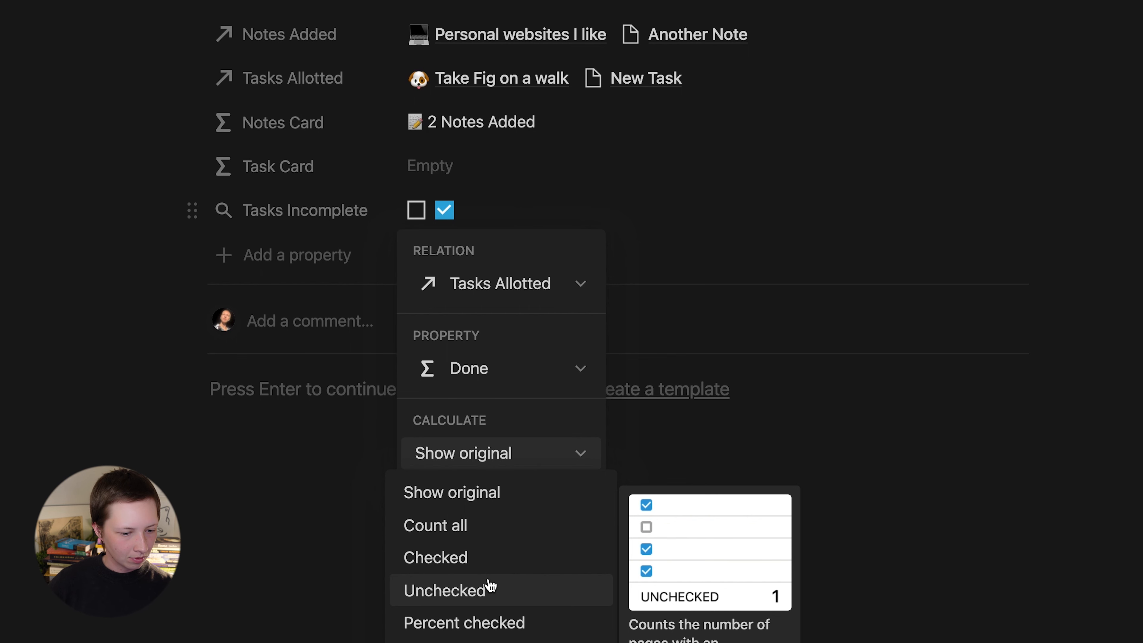
{"action": "left_click", "coordinate": [491, 585]}
{"action": "key", "text": "Escape"}
Enter the Task Card formula if(prop("Tasks Incomplete") > 0, prop("Tasks Incomplete"), 0).
{"action": "left_click", "coordinate": [502, 185]}
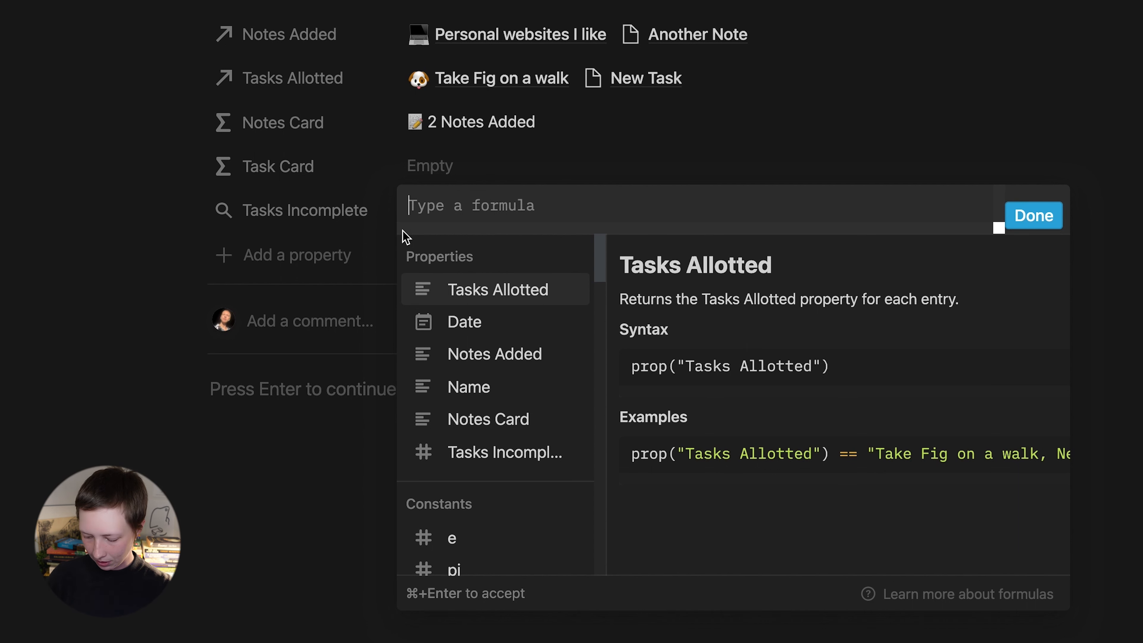
{"action": "type", "text": "if("}
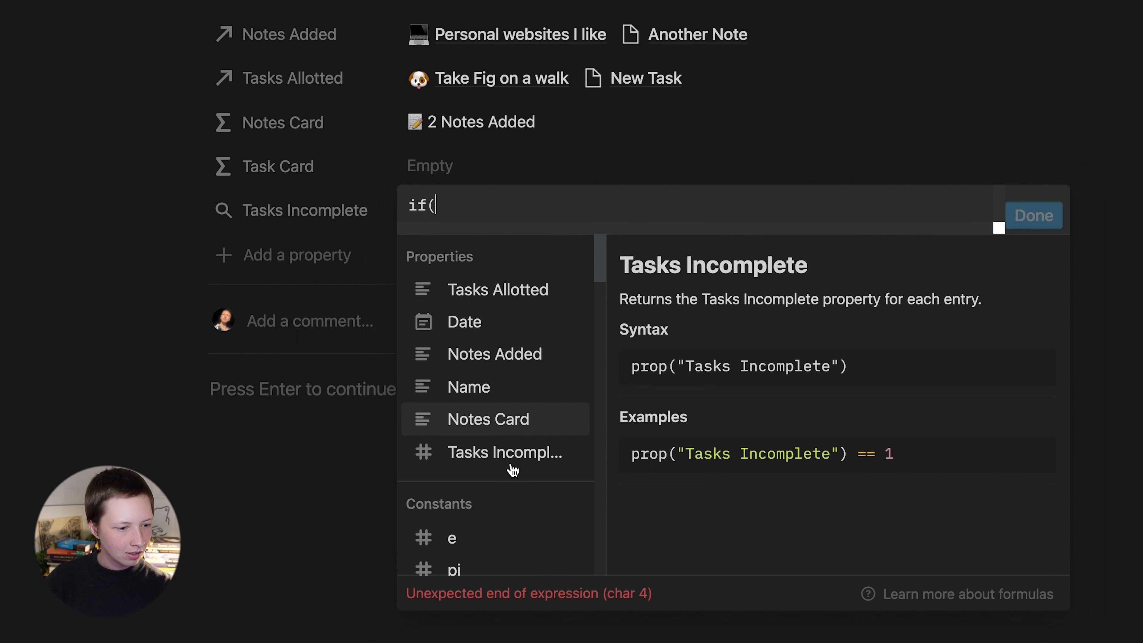
{"action": "left_click", "coordinate": [470, 462]}
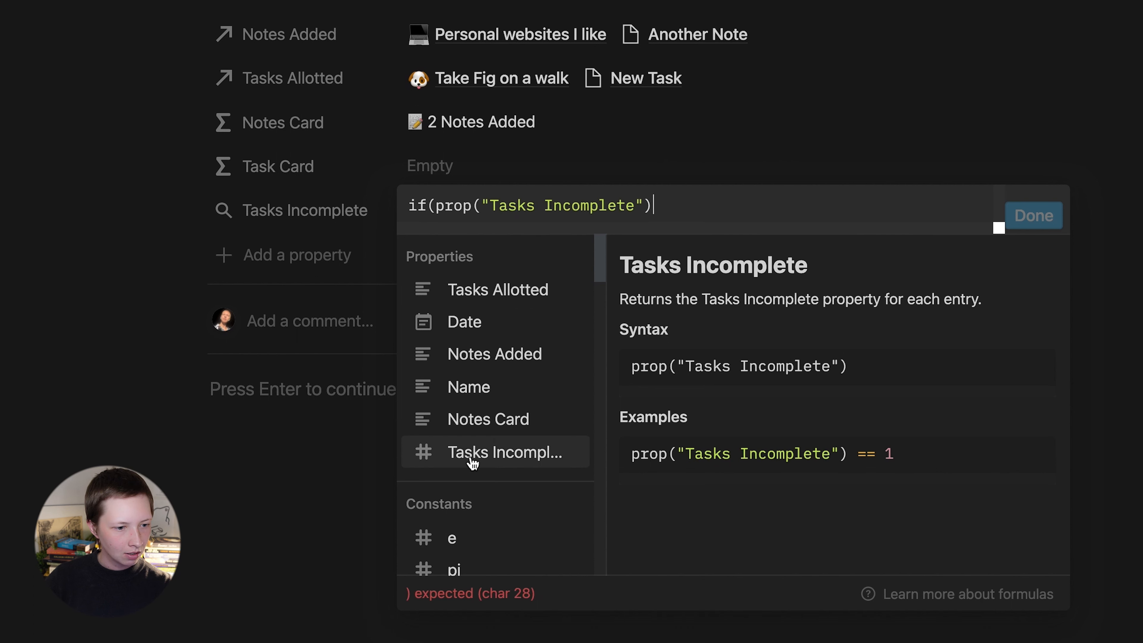
{"action": "type", "text": "> 0,"}
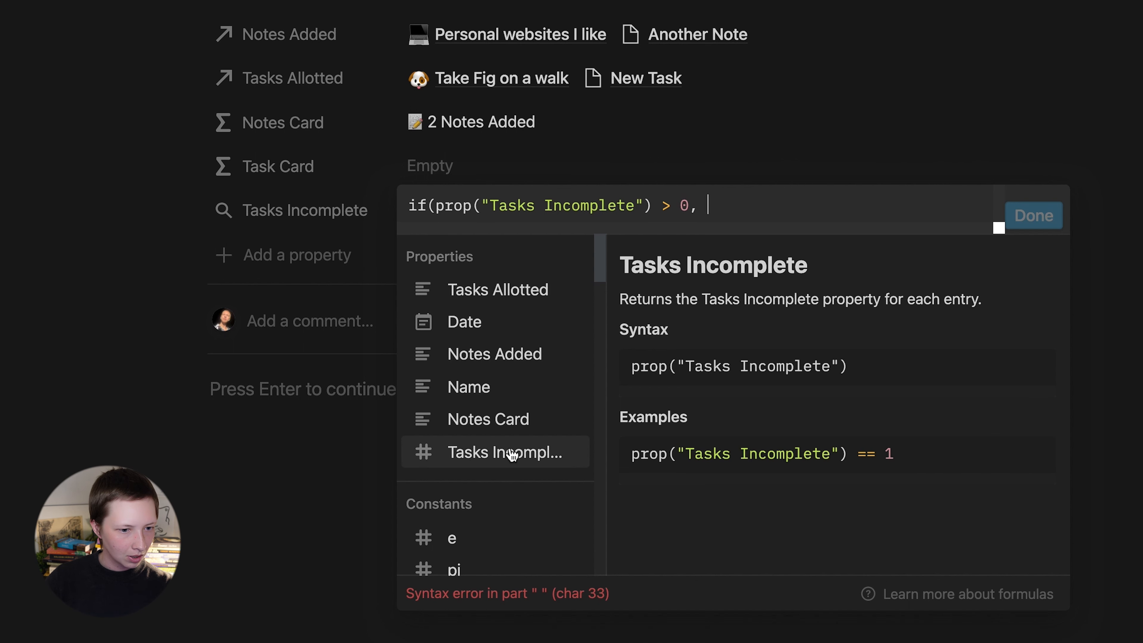
{"action": "left_click", "coordinate": [512, 453]}
{"action": "type", "text": ", 0)"}
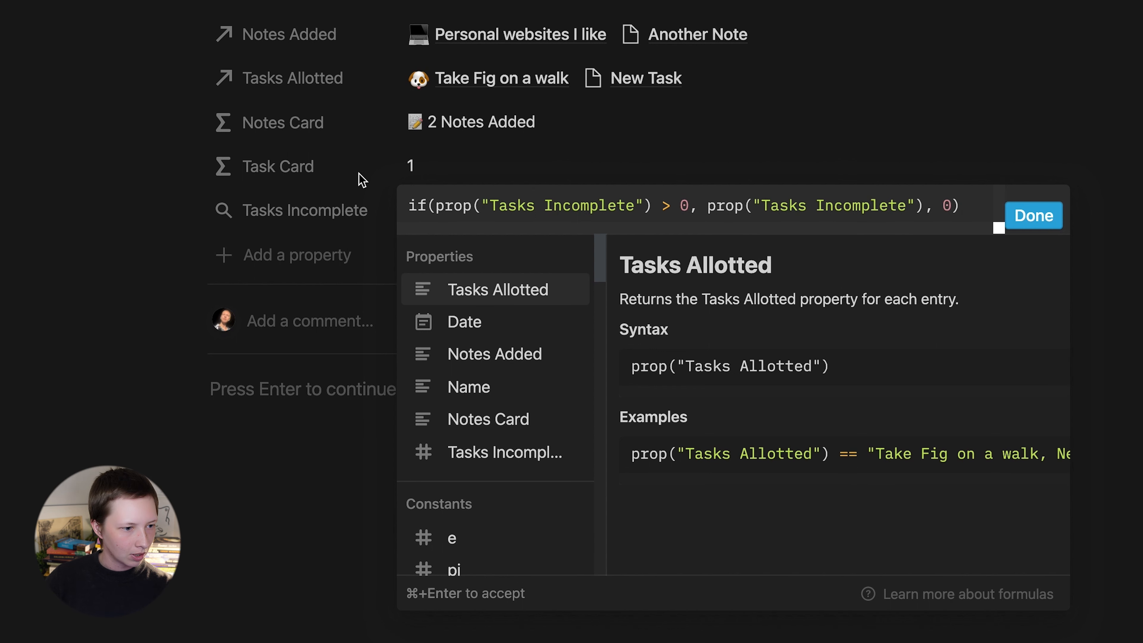
In the Task Card formula, wrap the second prop("Tasks Incomplete") in format() and append + " Tasks Incomplete".
{"action": "left_click_drag", "start_coordinate": [926, 206], "coordinate": [706, 211]}
{"action": "key", "text": "Left"}
{"action": "type", "text": "format("}
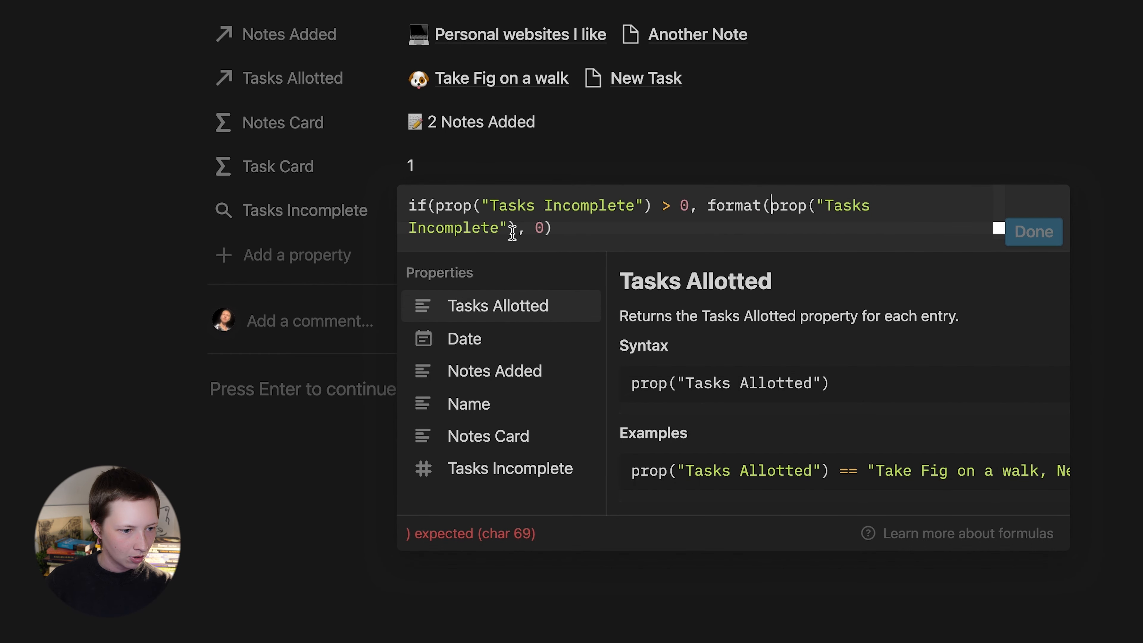
{"action": "left_click", "coordinate": [516, 229]}
{"action": "type", "text": ") "}
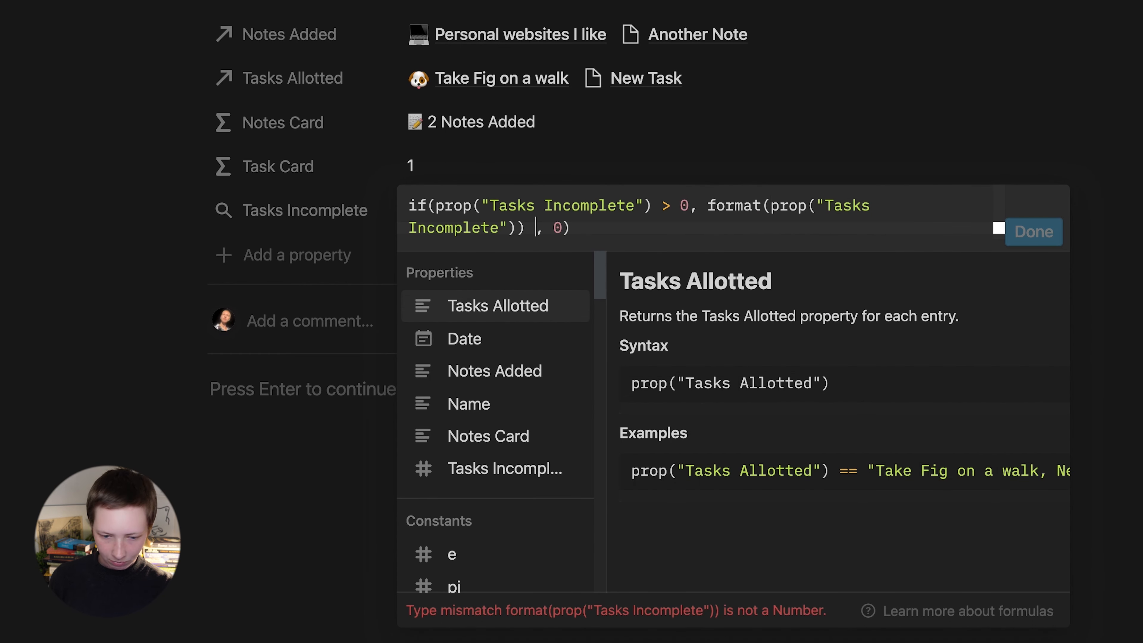
{"action": "type", "text": "+ \" "}
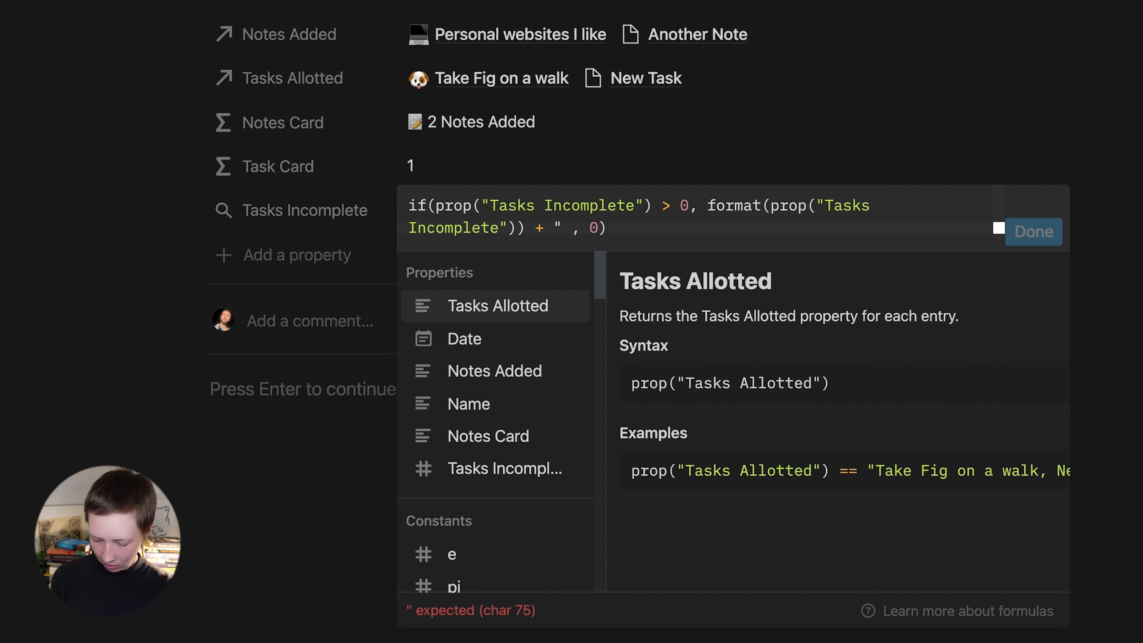
{"action": "type", "text": "Tasks I"}
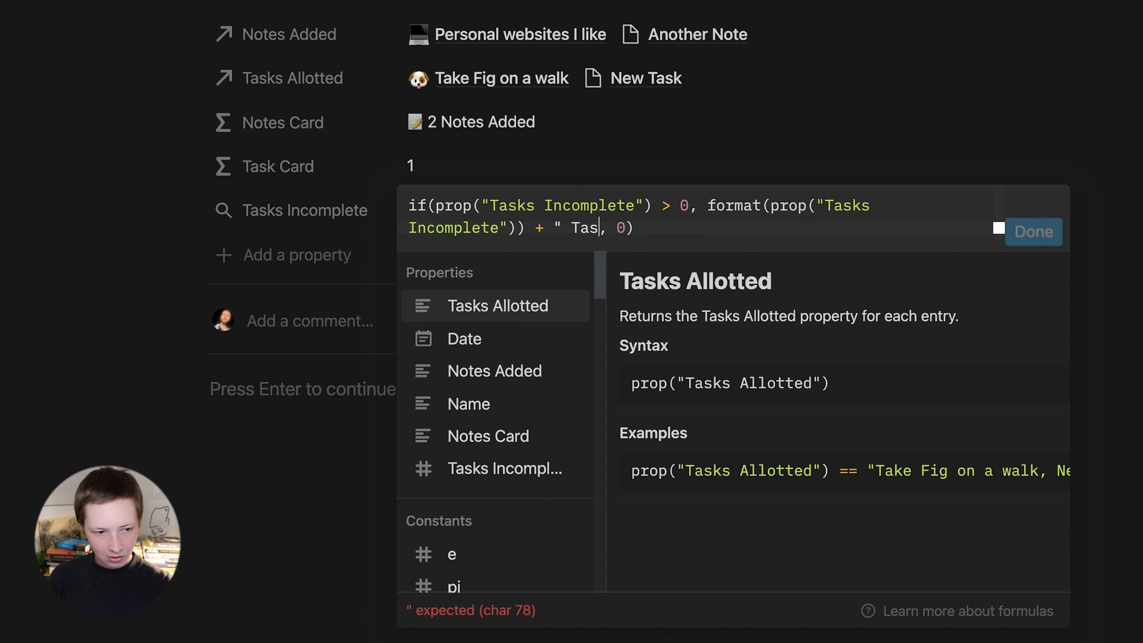
{"action": "type", "text": "ncomplete"}
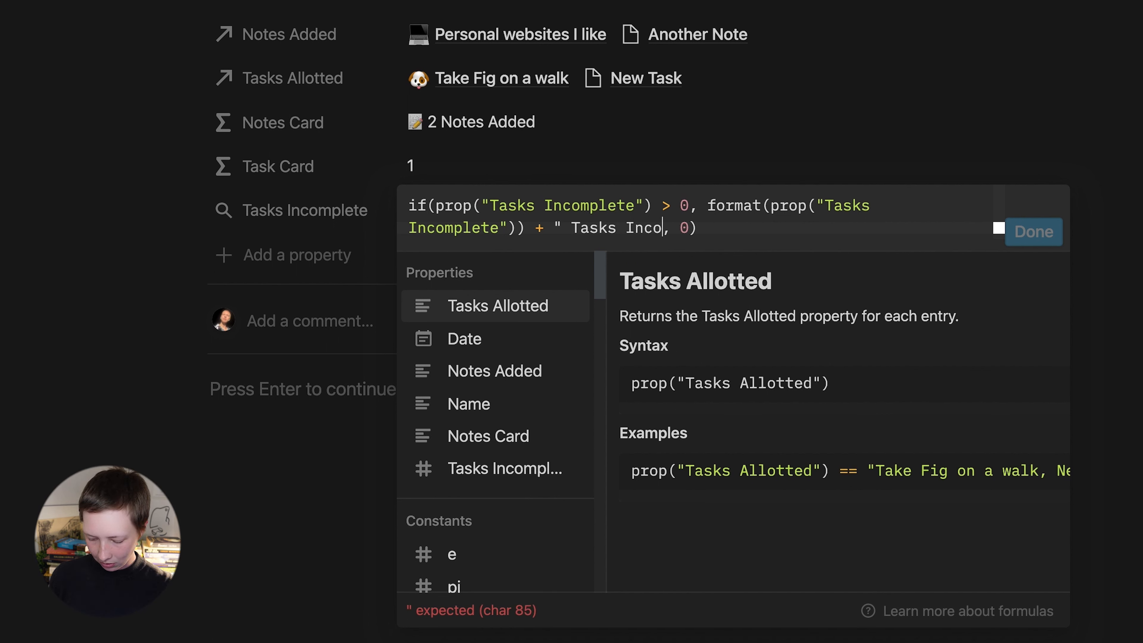
{"action": "type", "text": "\""}
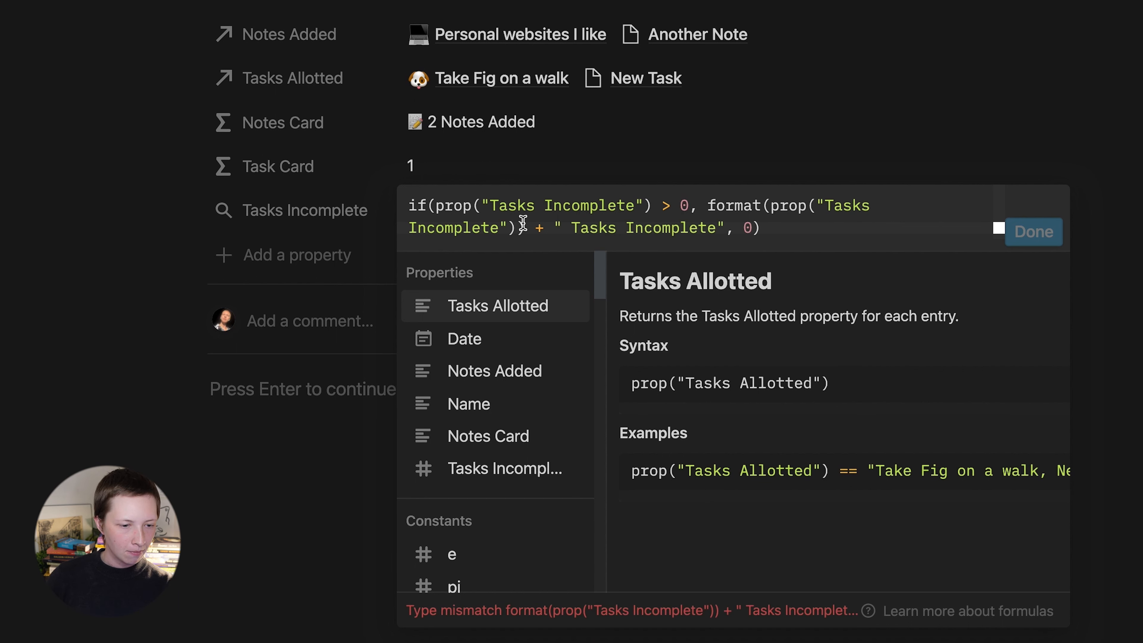
Replace the Task Card formula's fallback value 0 with an empty string "" and accept the formula.
{"action": "left_click", "coordinate": [754, 227]}
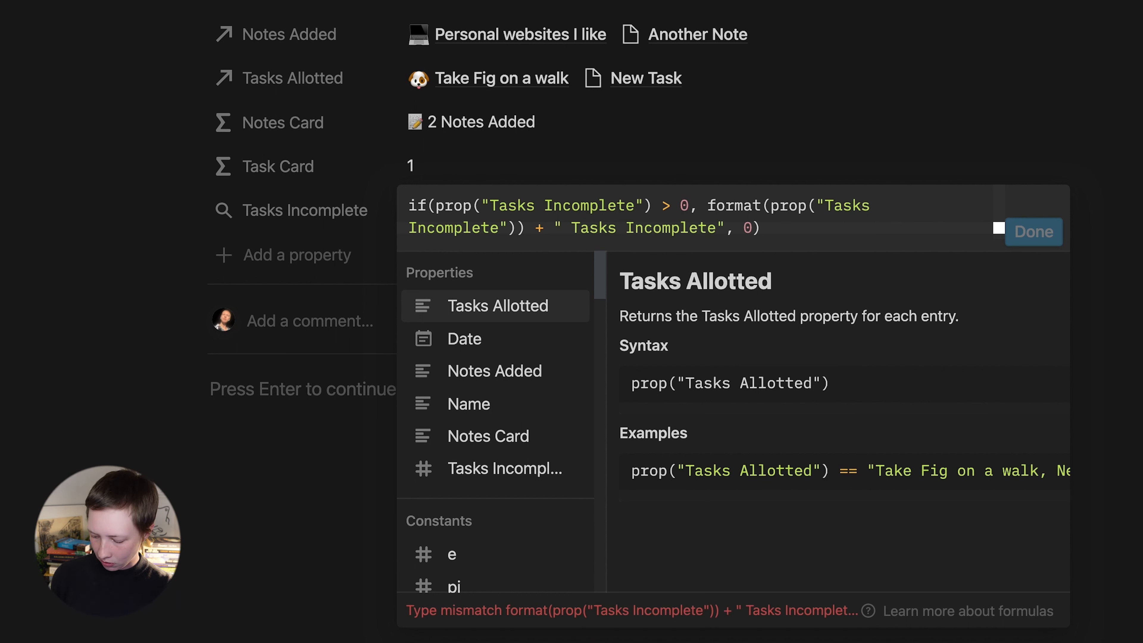
{"action": "key", "text": "BackSpace"}
{"action": "type", "text": "\"\""}
{"action": "left_click", "coordinate": [1034, 233]}
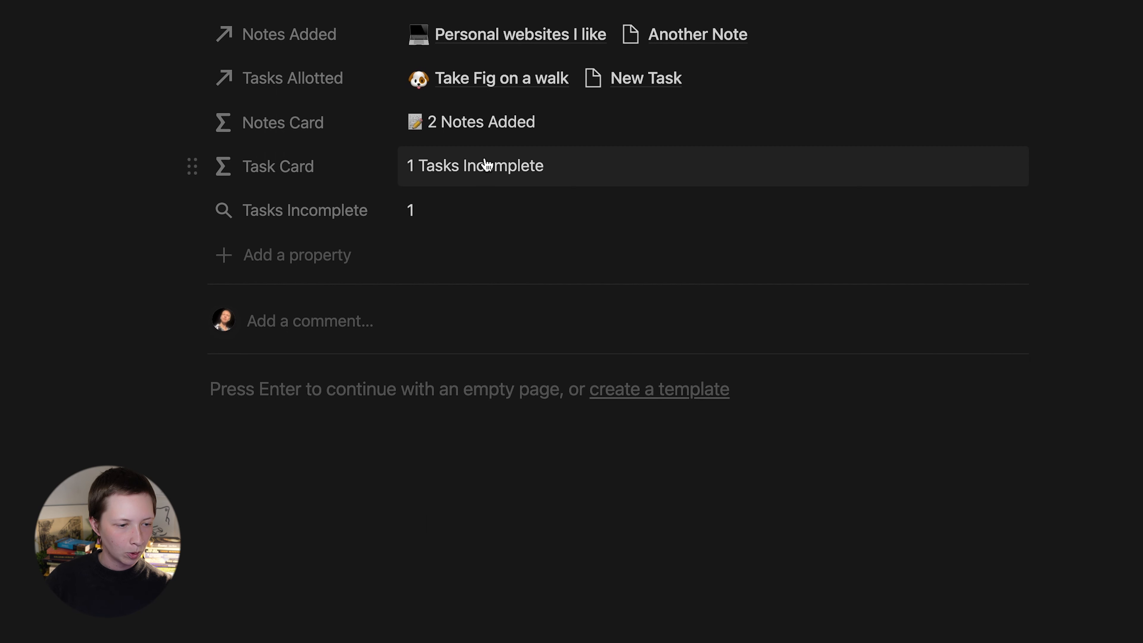
Add "⭕ " + before the format() part of the Task Card formula and accept it.
{"action": "left_click", "coordinate": [486, 166]}
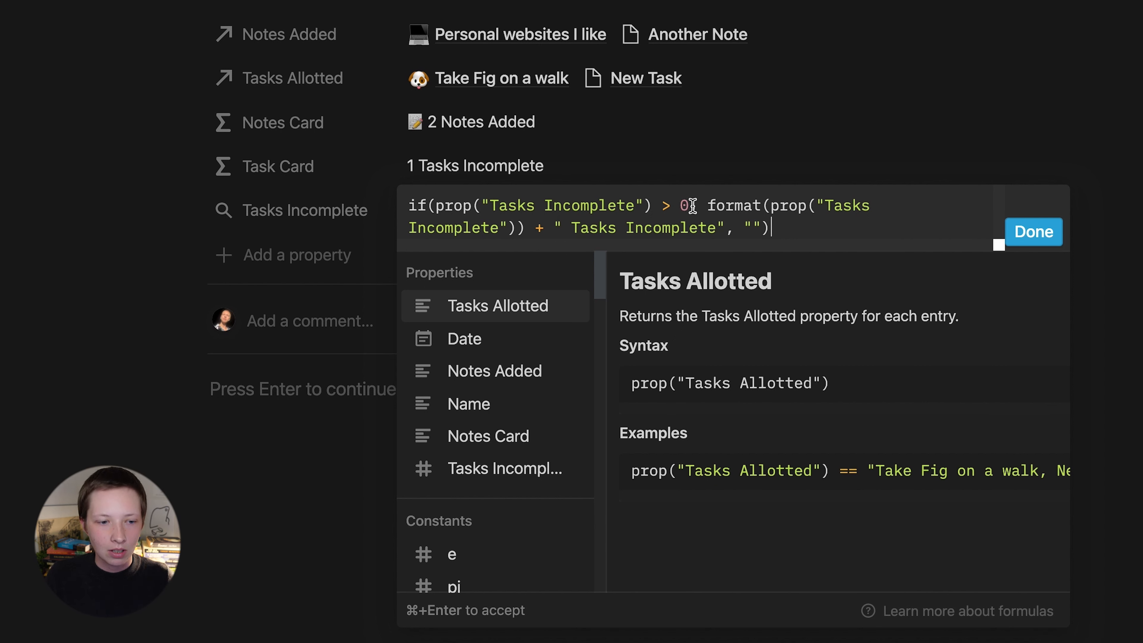
{"action": "left_click", "coordinate": [709, 206]}
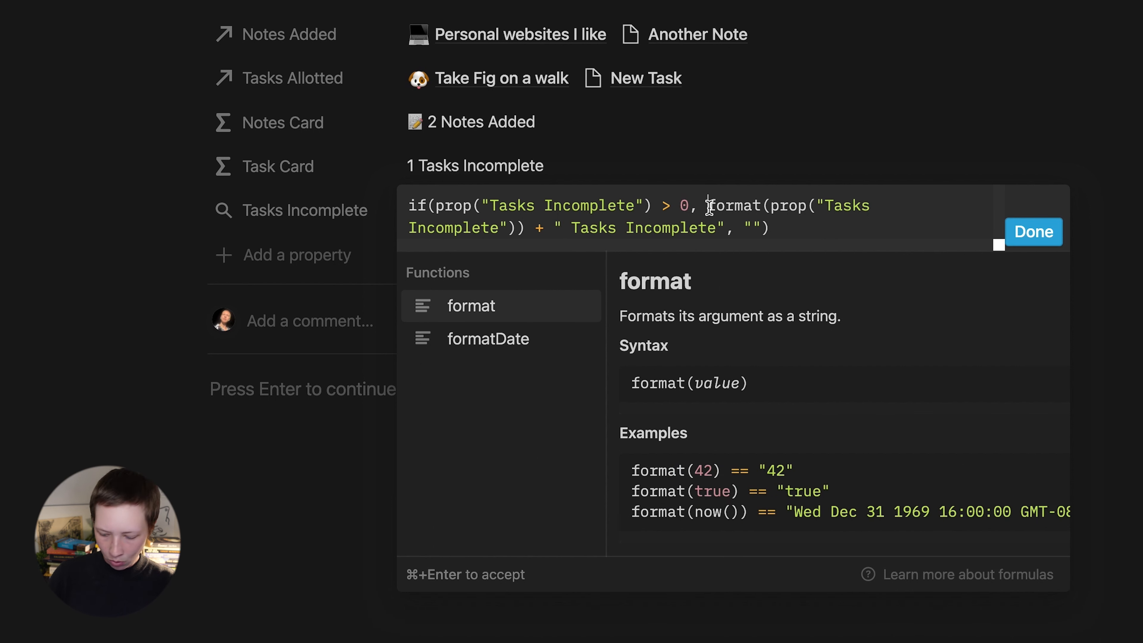
{"action": "type", "text": "\"\" +"}
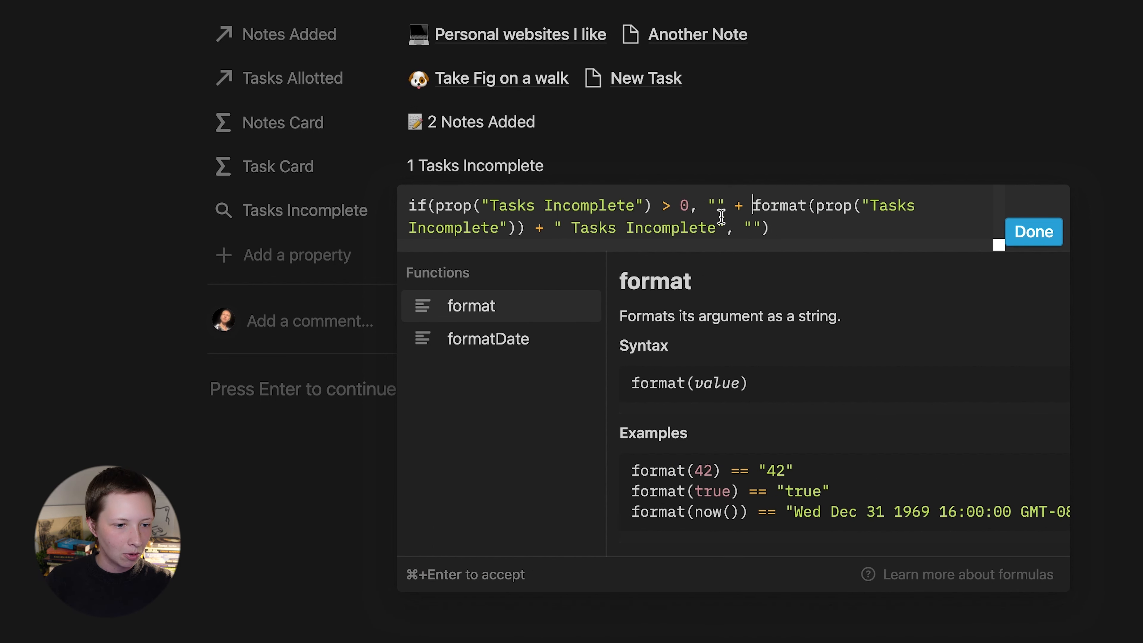
{"action": "left_click", "coordinate": [716, 206]}
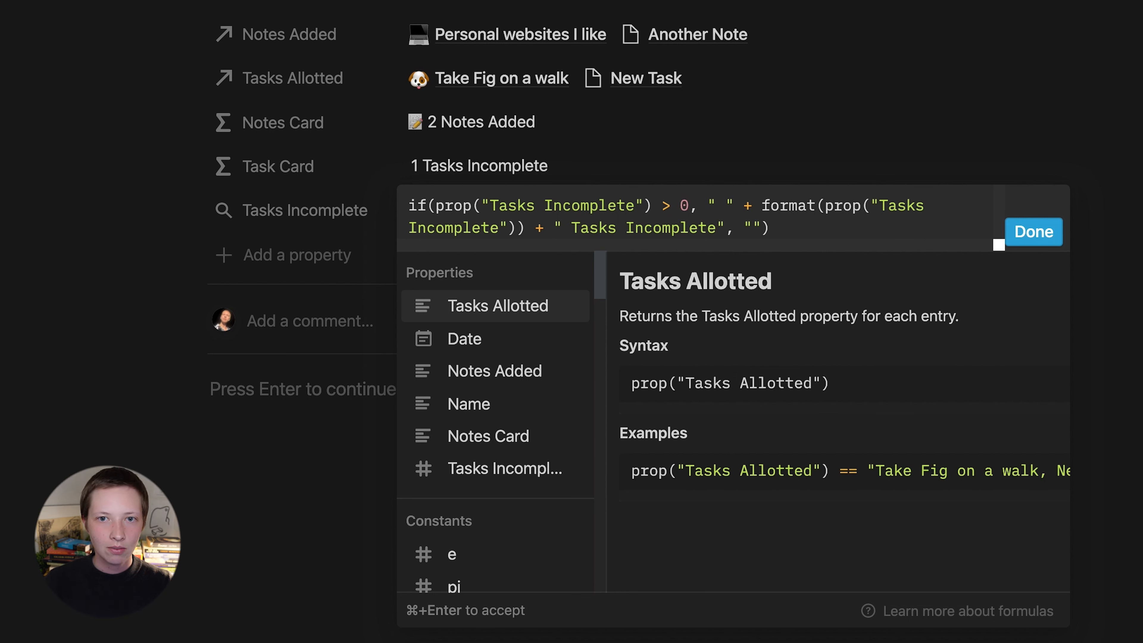
{"action": "type", "text": "⭕"}
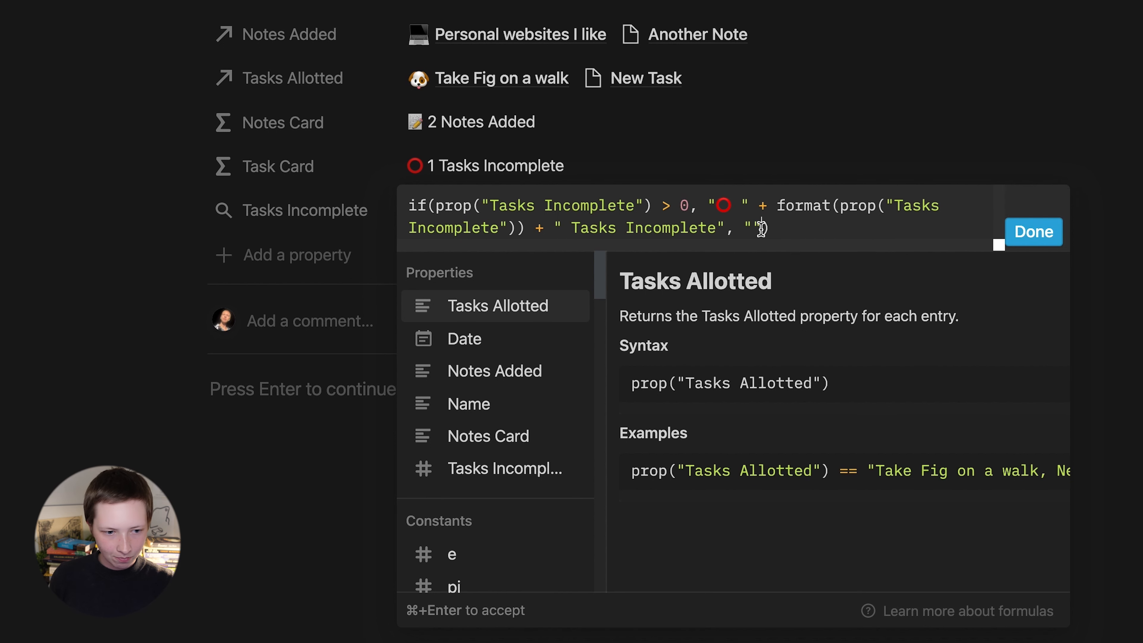
{"action": "key", "text": "super+Return"}
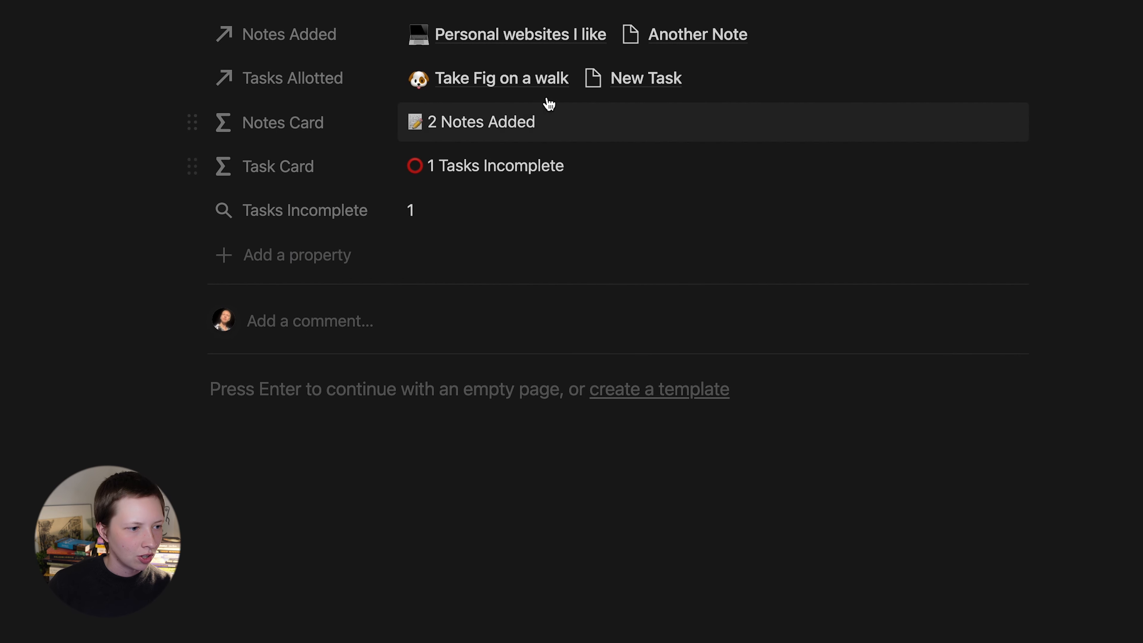
Copy the entire Notes Card formula and paste it over the empty-string fallback in the Task Card formula.
{"action": "left_click", "coordinate": [513, 130]}
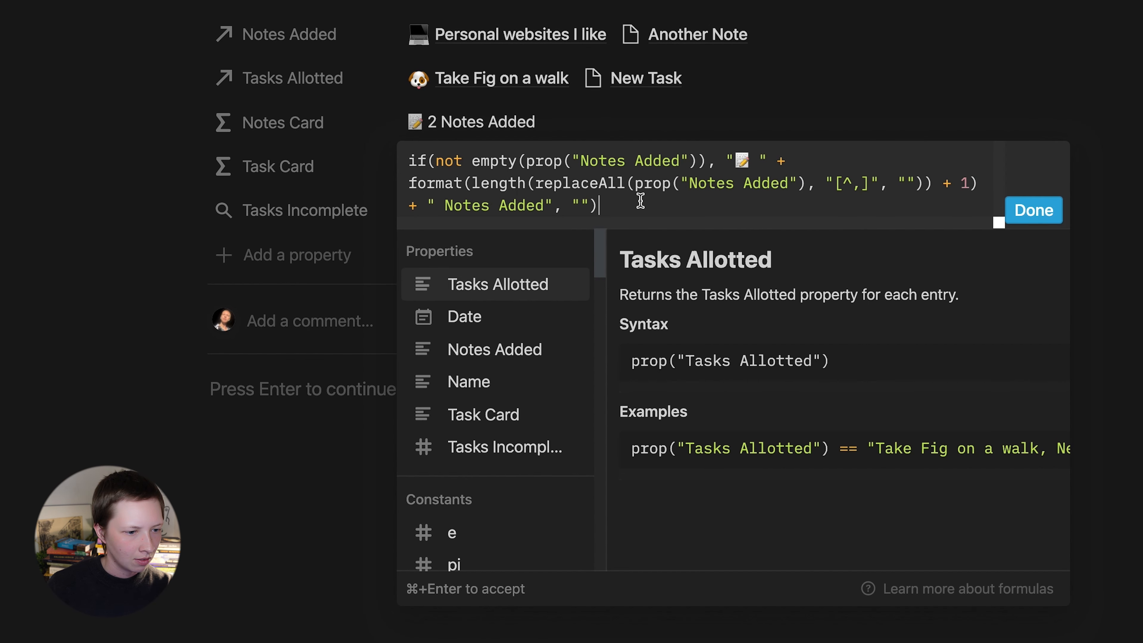
{"action": "left_click_drag", "start_coordinate": [641, 202], "coordinate": [400, 162]}
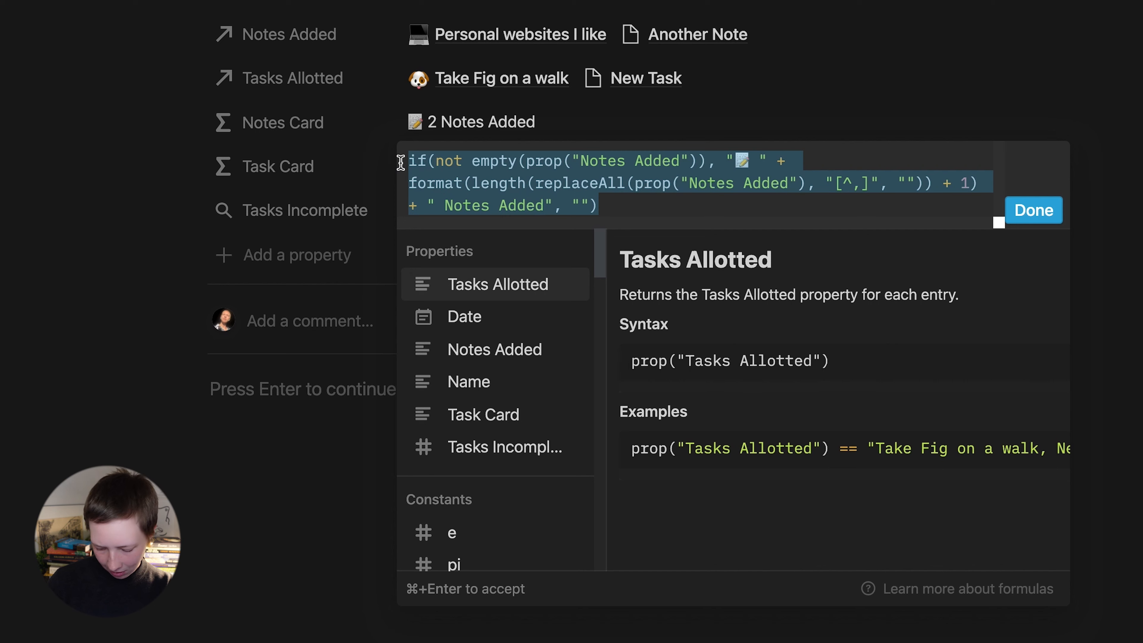
{"action": "key", "text": "super+c"}
{"action": "key", "text": "Escape"}
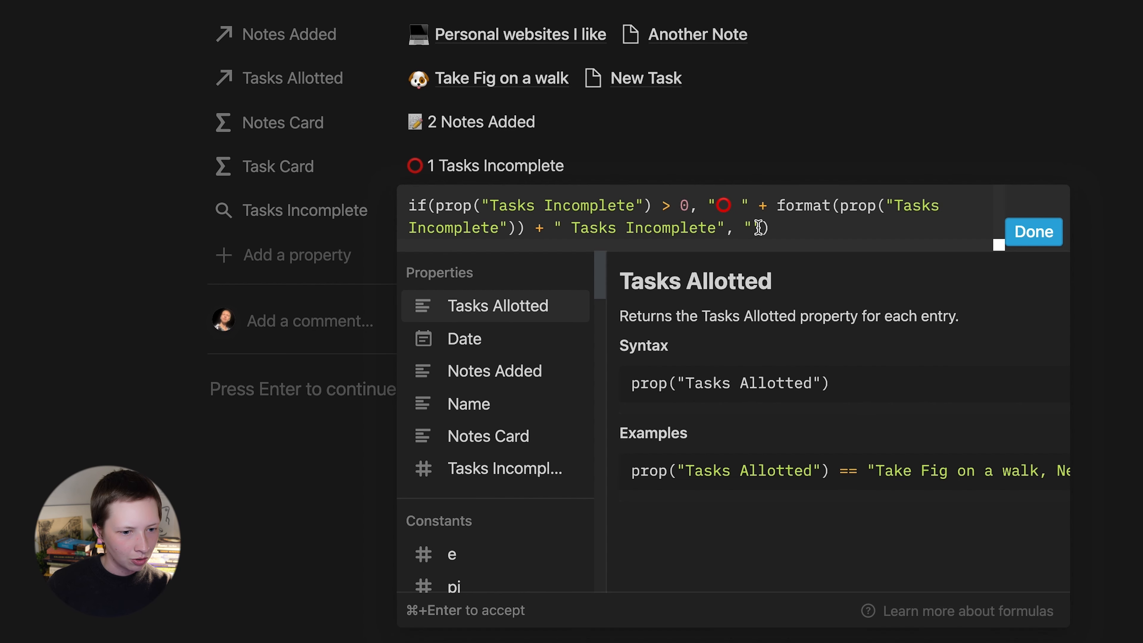
{"action": "left_click_drag", "start_coordinate": [764, 226], "coordinate": [746, 226]}
{"action": "key", "text": "super+v"}
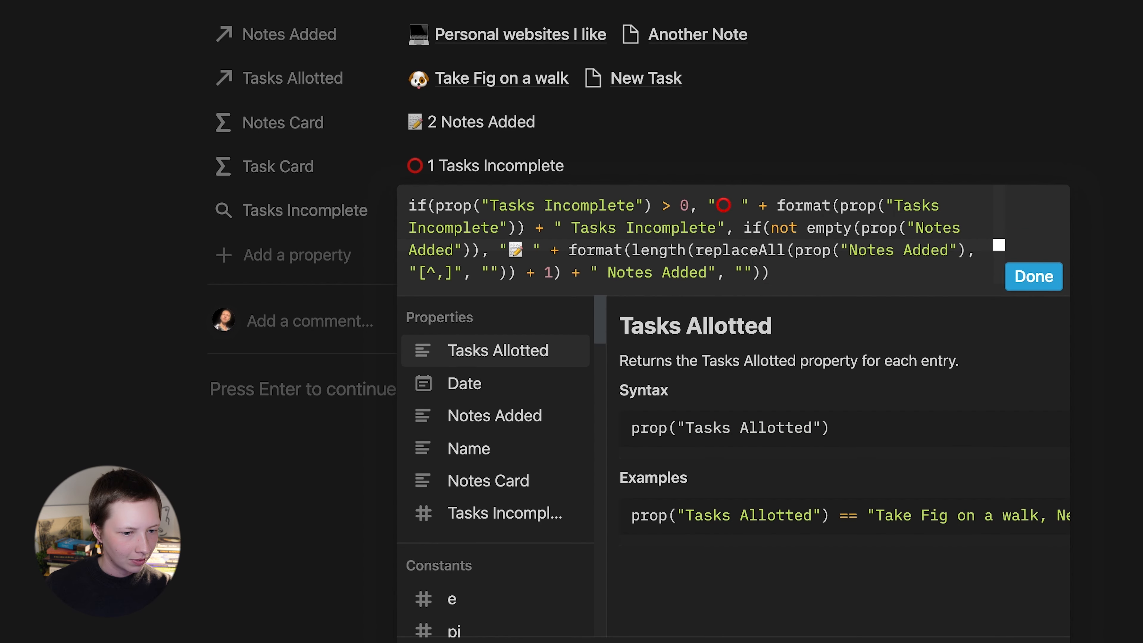
Find the "Notes Added" occurrences and change both property references in the pasted Task Card section to "Tasks Allotted".
{"action": "double_click", "coordinate": [940, 230]}
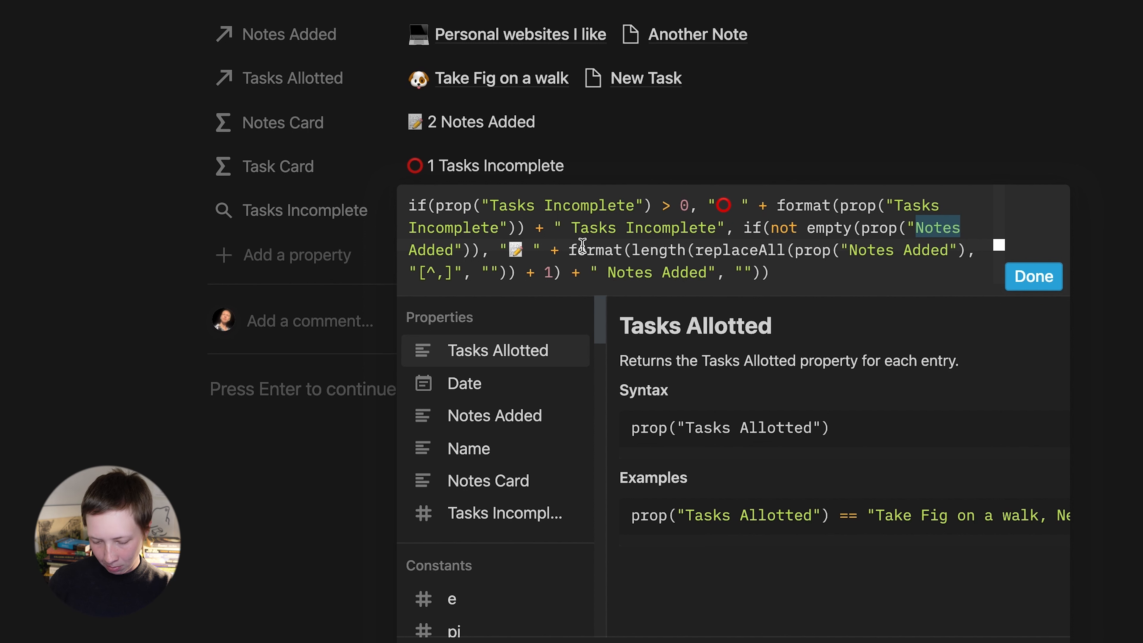
{"action": "key", "text": "super+f"}
{"action": "type", "text": "Notes Add"}
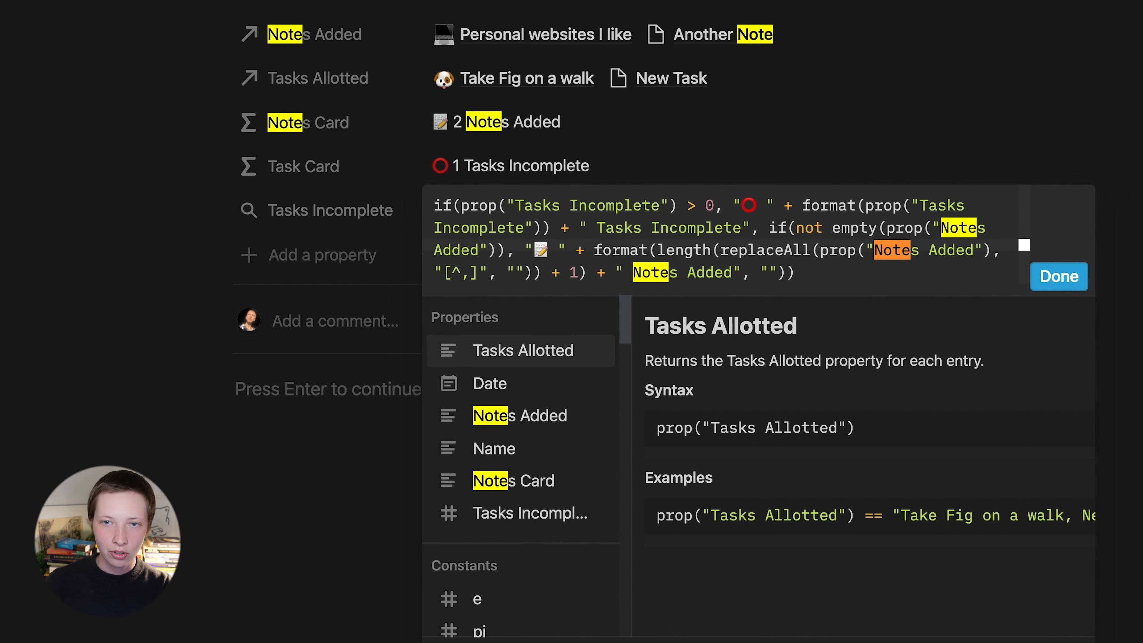
{"action": "type", "text": "ed"}
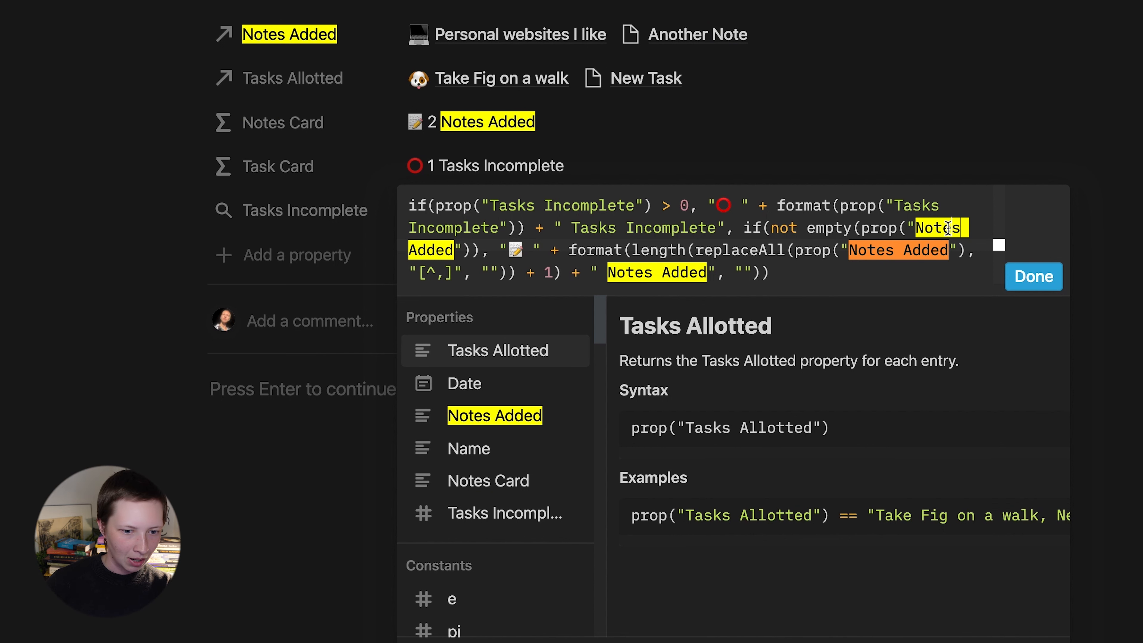
{"action": "left_click_drag", "start_coordinate": [917, 231], "coordinate": [450, 254]}
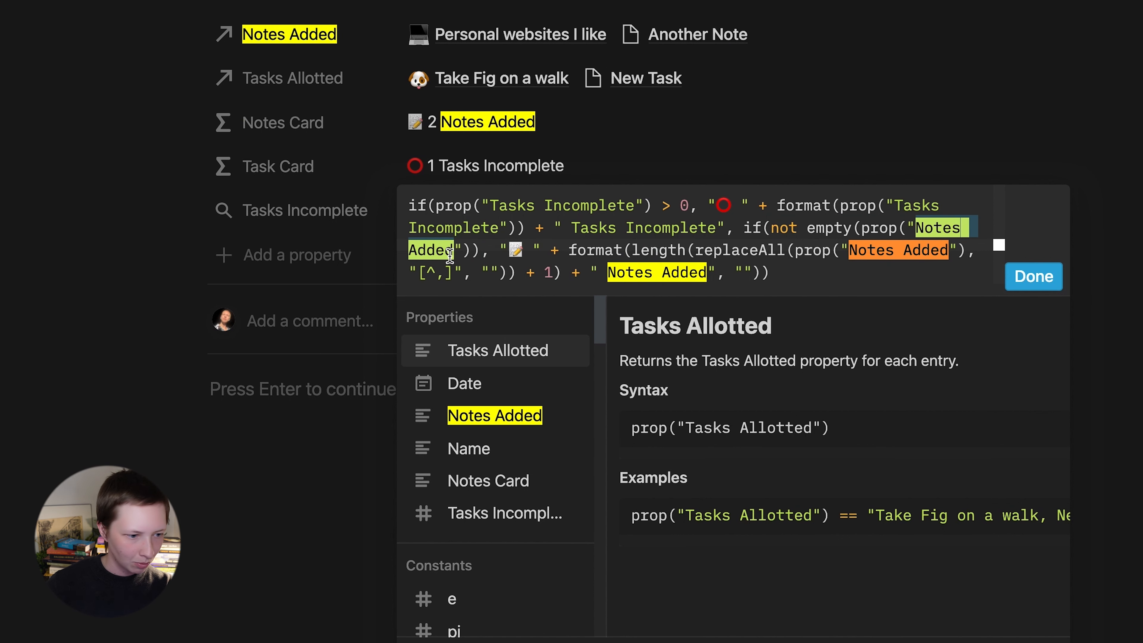
{"action": "type", "text": "Tasks Allotte"}
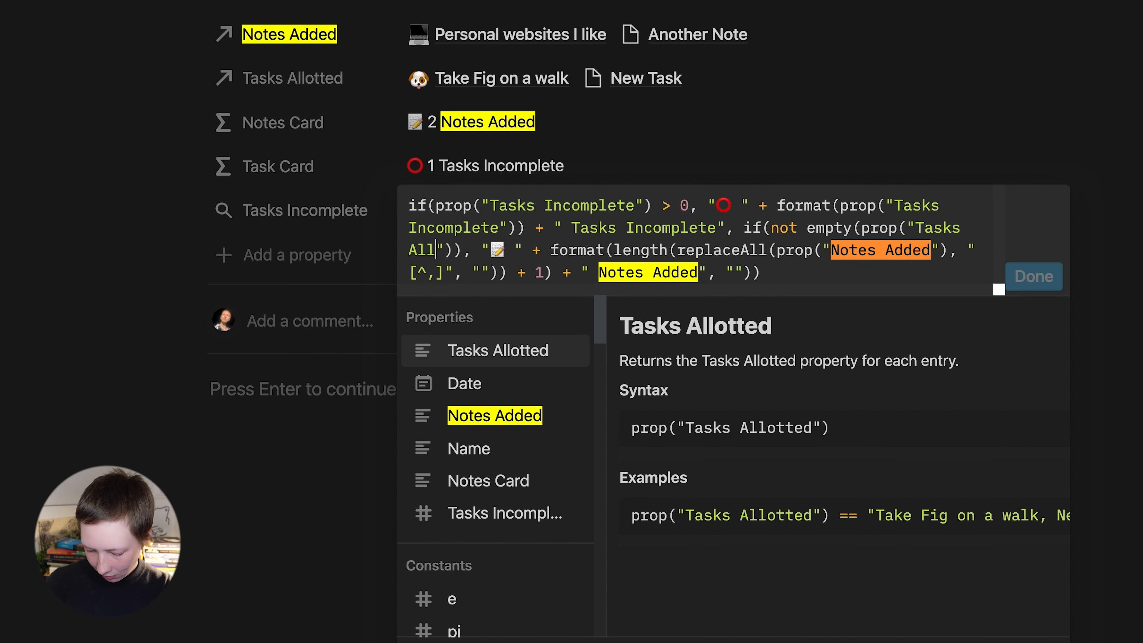
{"action": "type", "text": "d"}
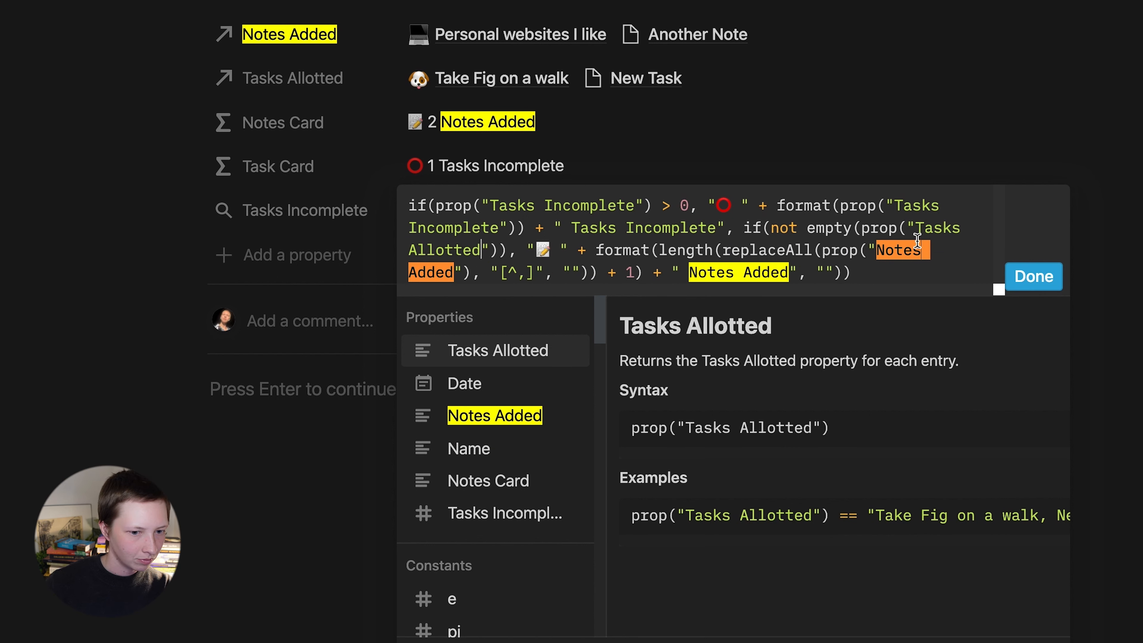
{"action": "left_click_drag", "start_coordinate": [931, 247], "coordinate": [876, 248]}
{"action": "type", "text": "Tasks Allotted"}
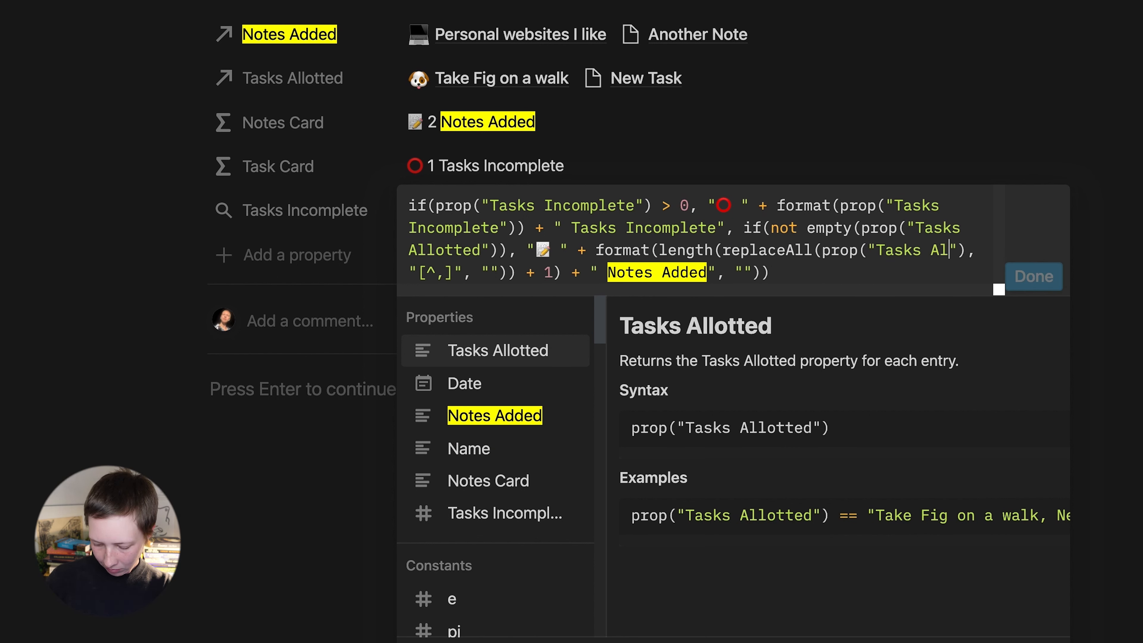
Change the nested condition's " Notes Added" label text to " Tasks Completed" in the Task Card formula.
{"action": "left_click_drag", "start_coordinate": [717, 272], "coordinate": [816, 272]}
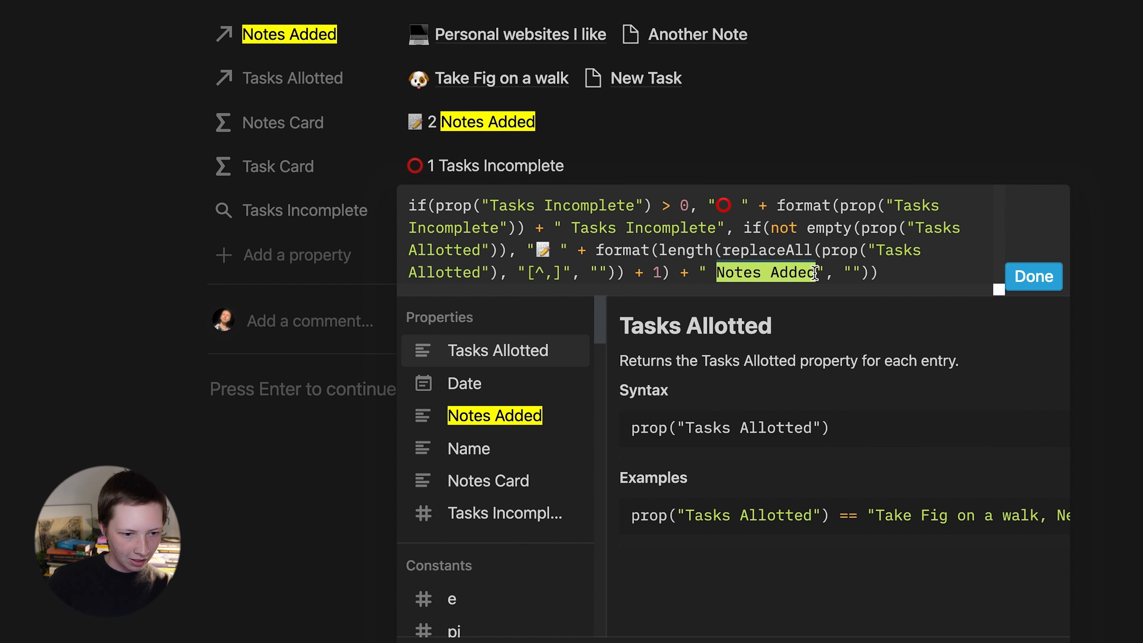
{"action": "type", "text": "Tasks Comp"}
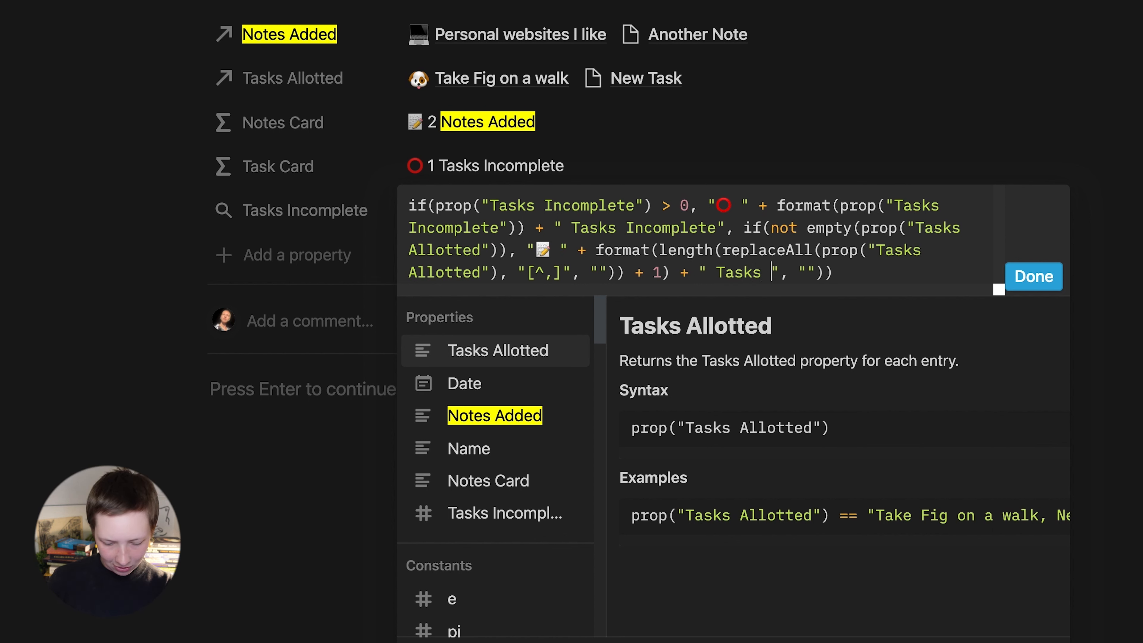
{"action": "type", "text": "leted"}
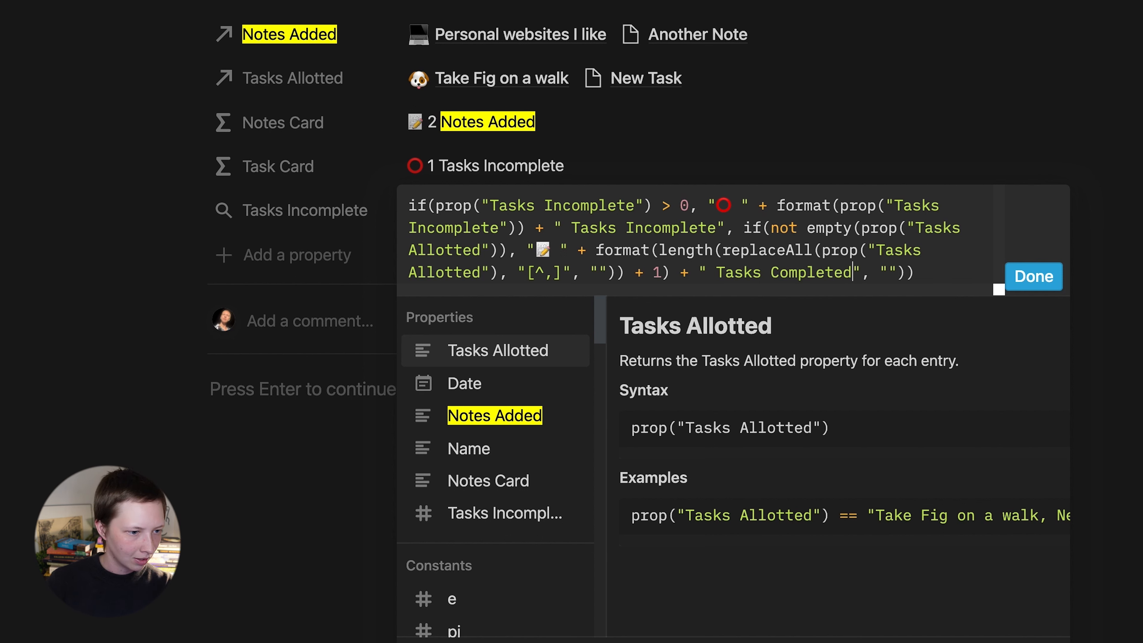
Replace the memo emoji in the nested condition with ✅ and accept the Task Card formula.
{"action": "left_click", "coordinate": [552, 249]}
{"action": "key", "text": "BackSpace"}
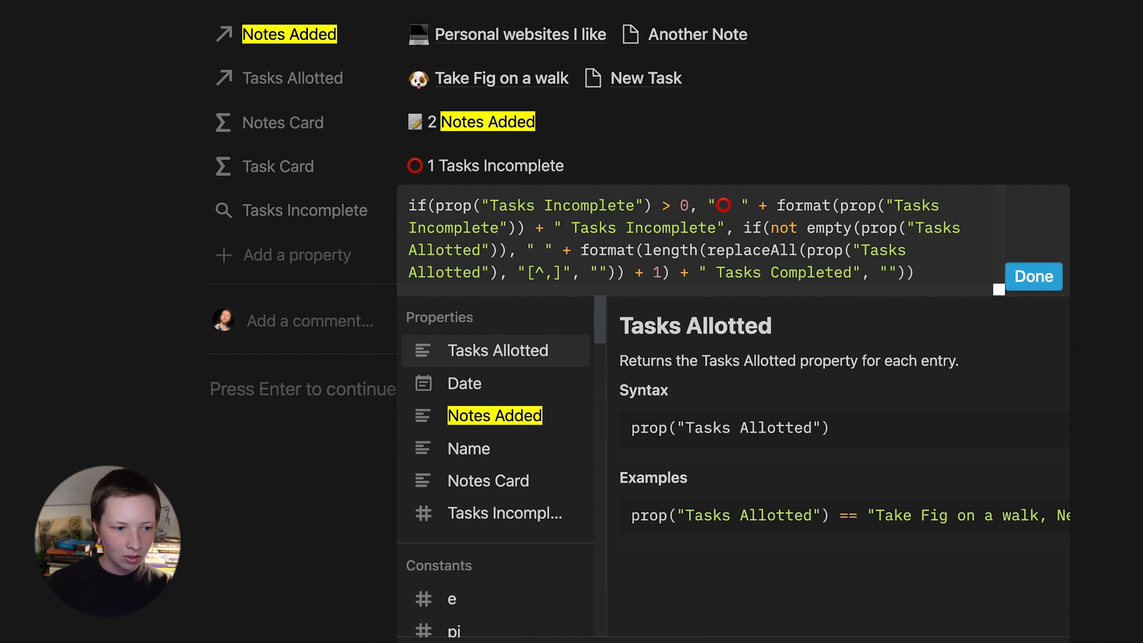
{"action": "key", "text": "ctrl+super+space"}
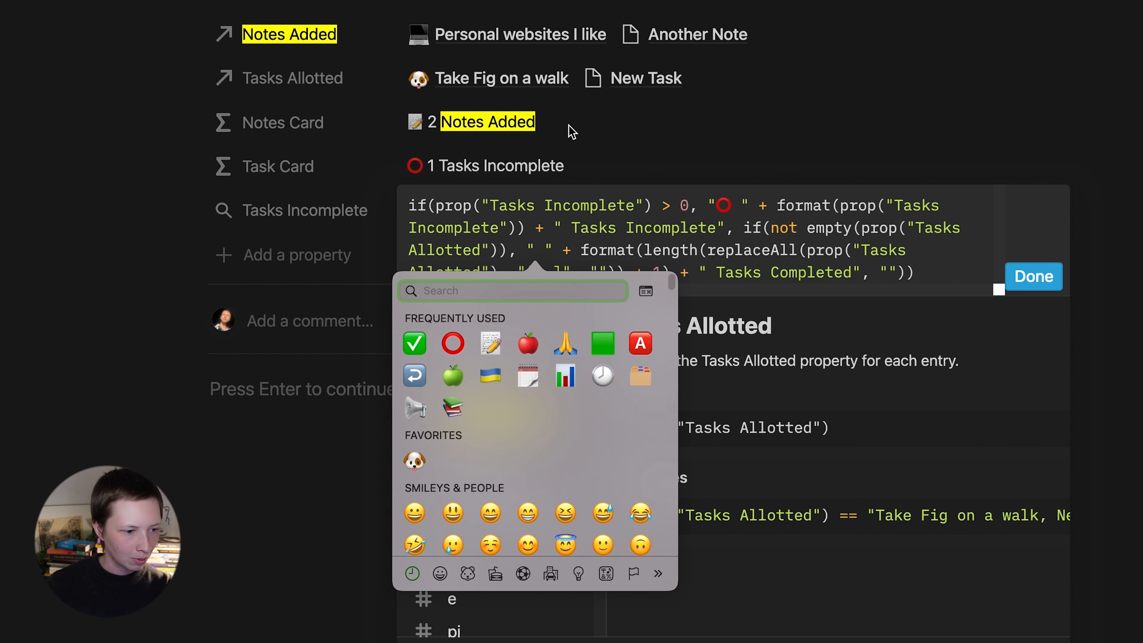
{"action": "left_click", "coordinate": [414, 344]}
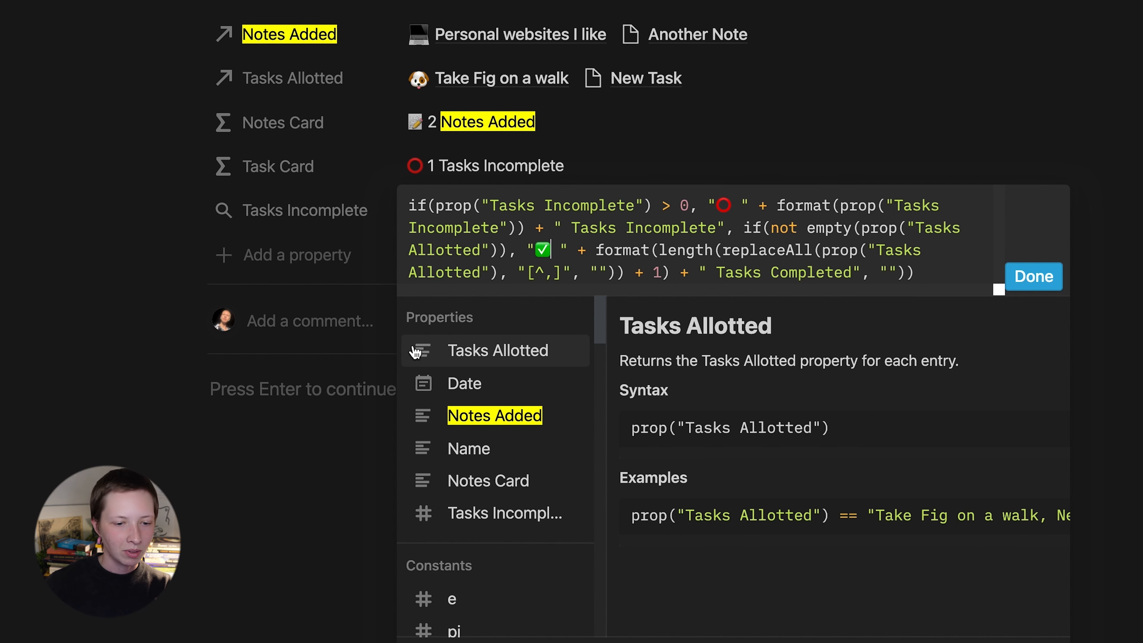
{"action": "left_click", "coordinate": [1051, 277]}
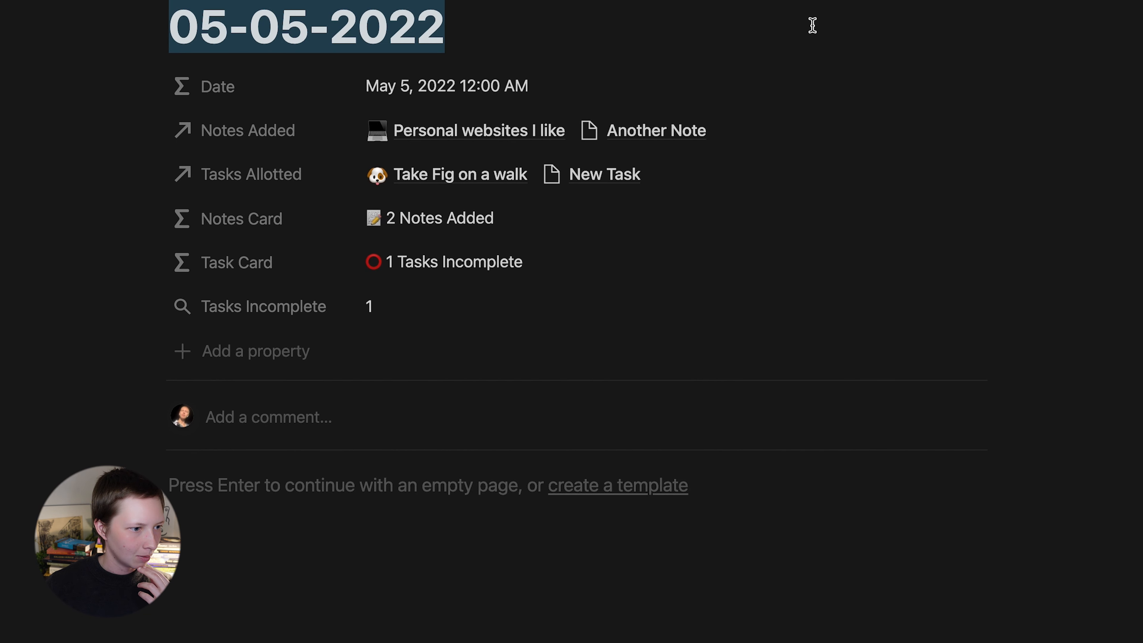
Open the Take Fig on a walk task from Tasks Allotted and set its Status to Completed.
{"action": "left_click", "coordinate": [490, 176]}
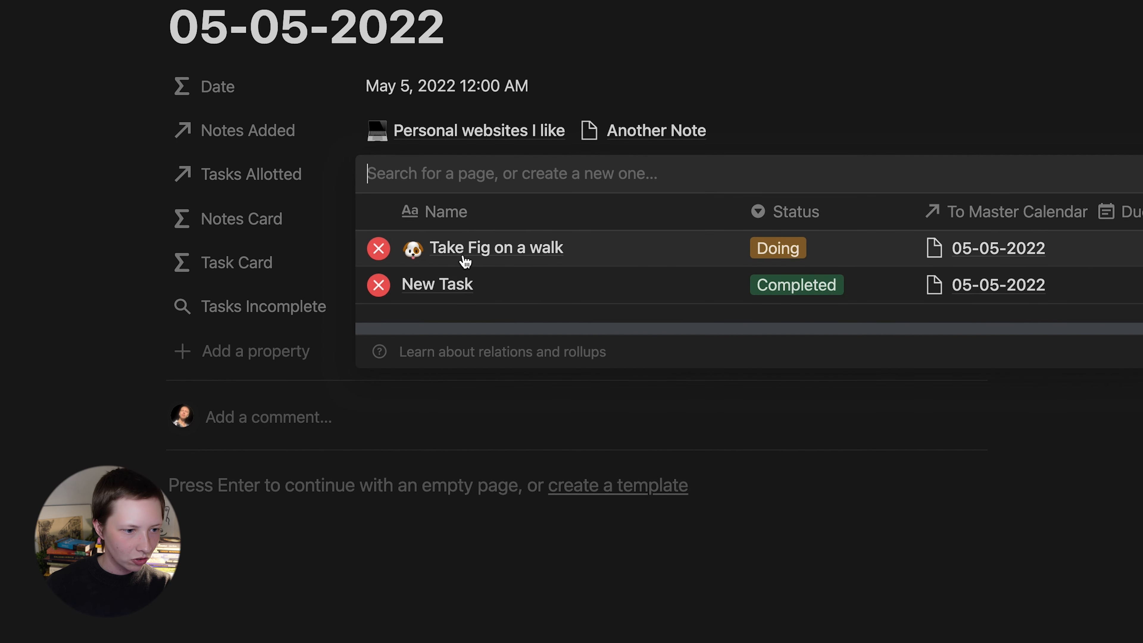
{"action": "left_click", "coordinate": [466, 260]}
{"action": "left_click", "coordinate": [418, 299]}
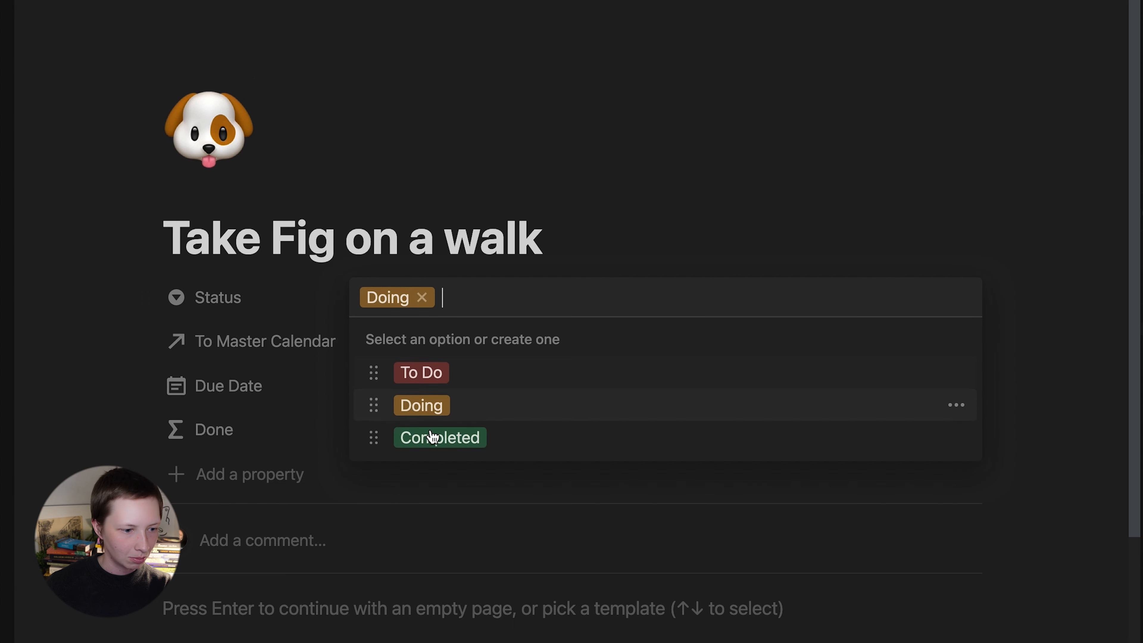
{"action": "left_click", "coordinate": [434, 437]}
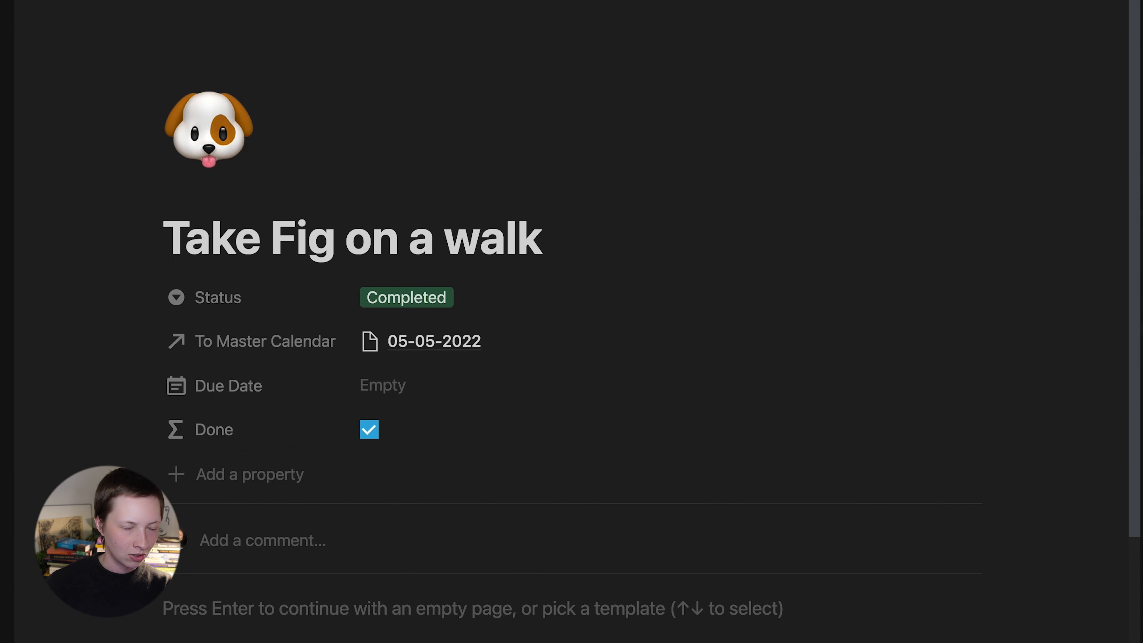
Close the Take Fig on a walk task and return to the 05-05-2022 page.
{"action": "left_click", "coordinate": [4, 349]}
{"action": "key", "text": "Escape"}
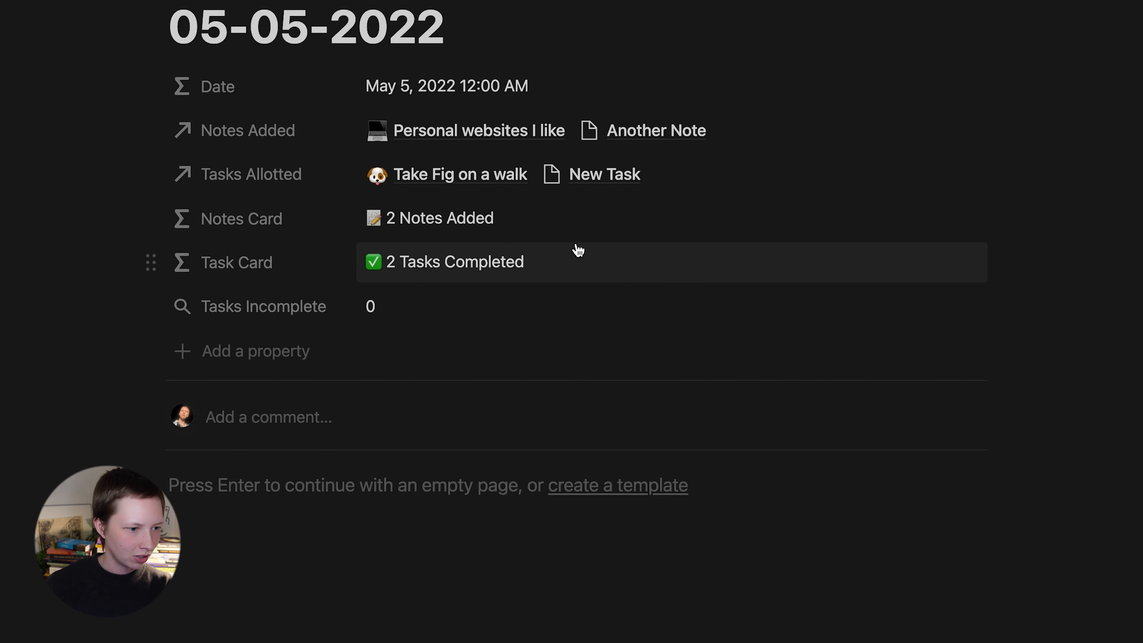
Try unlinking both the Take Fig on a walk task and New Task from Tasks Allotted.
{"action": "left_click", "coordinate": [456, 175]}
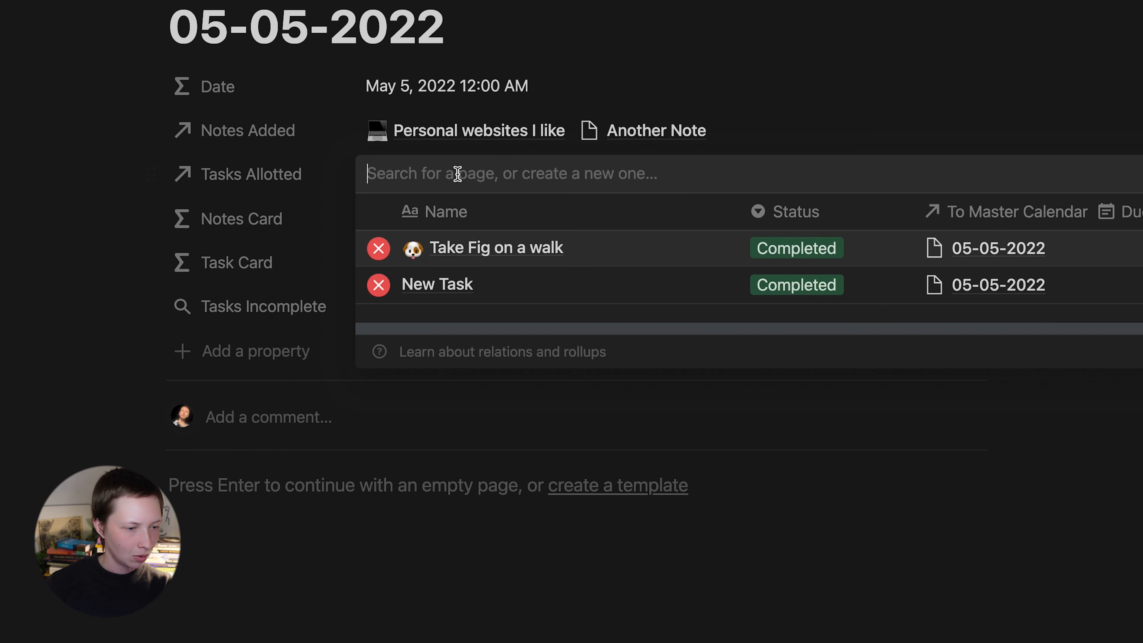
{"action": "left_click", "coordinate": [379, 258]}
{"action": "left_click", "coordinate": [378, 259]}
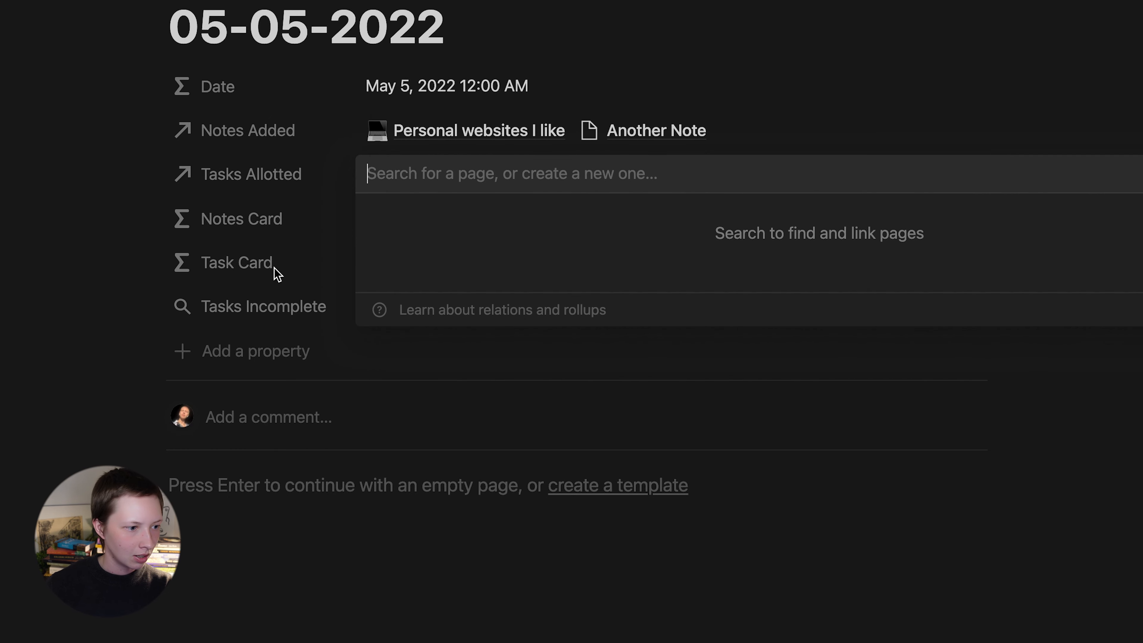
{"action": "left_click", "coordinate": [276, 273]}
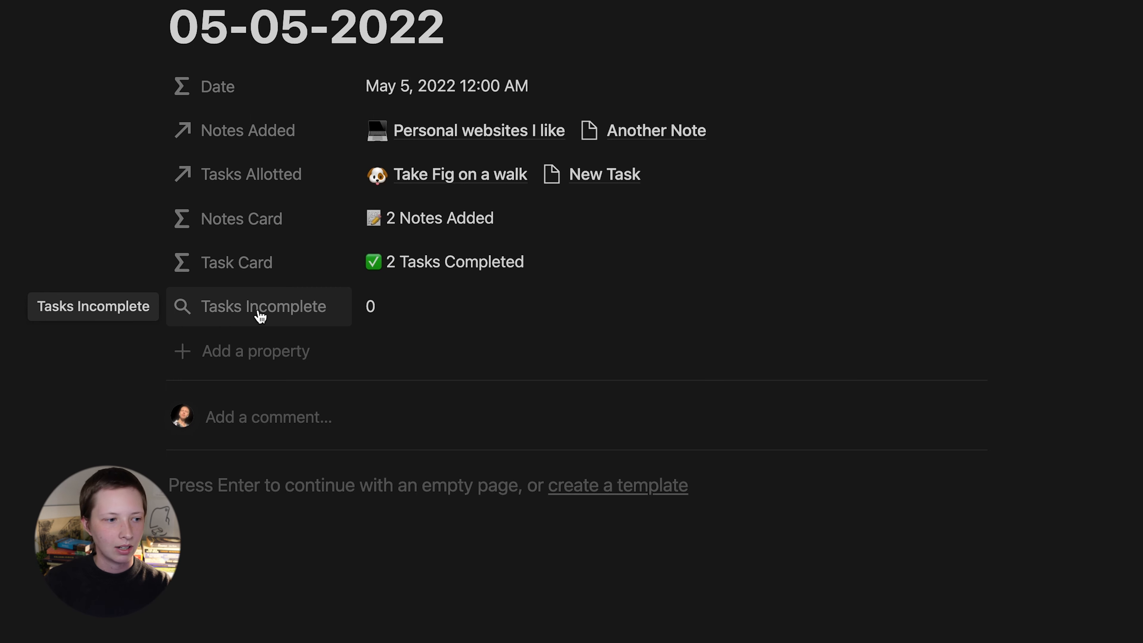
Set the Tasks Incomplete, Notes Card and Task Card properties to Always hide on the 05-05-2022 page.
{"action": "left_click", "coordinate": [260, 316]}
{"action": "mouse_move", "coordinate": [319, 460]}
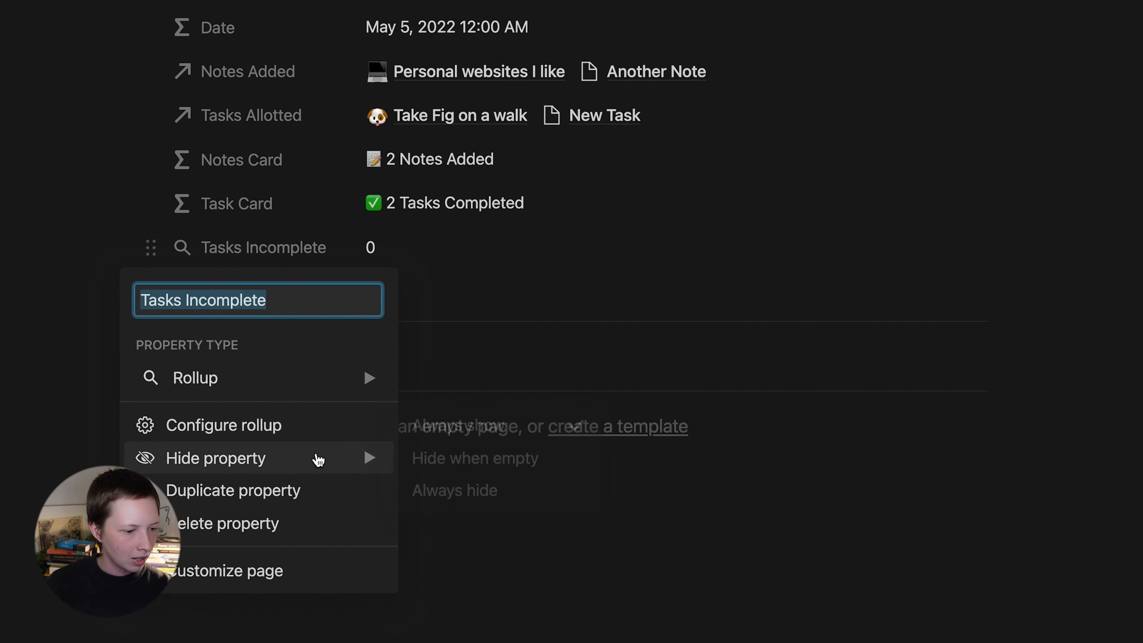
{"action": "left_click", "coordinate": [475, 502]}
{"action": "scroll", "coordinate": [475, 498], "scroll_direction": "up", "scroll_amount": 2}
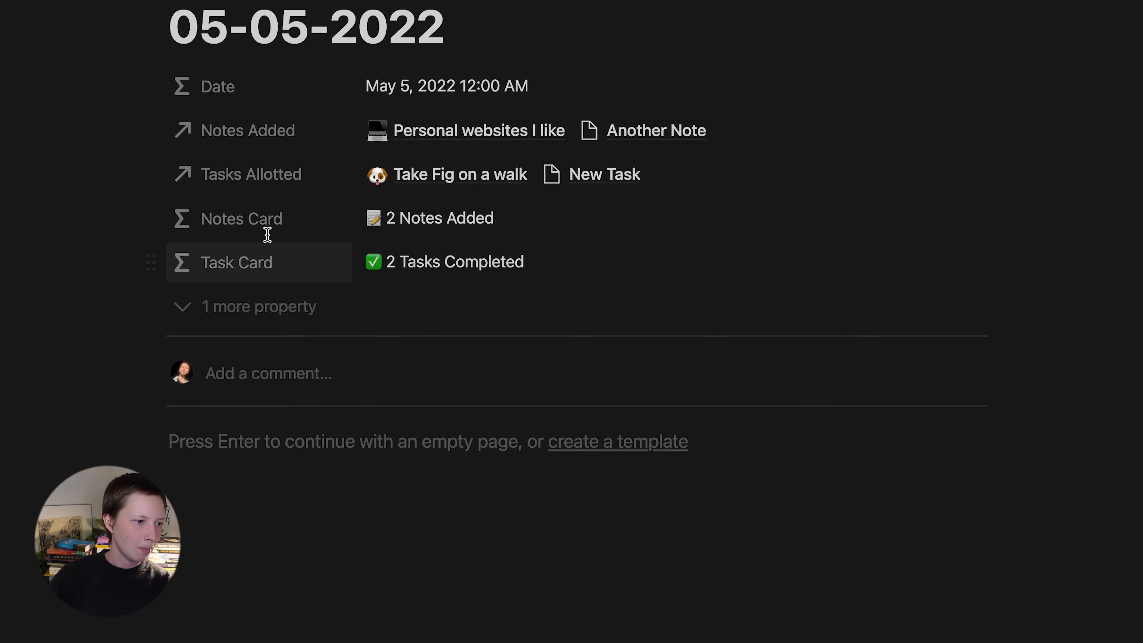
{"action": "left_click", "coordinate": [243, 218]}
{"action": "mouse_move", "coordinate": [251, 427]}
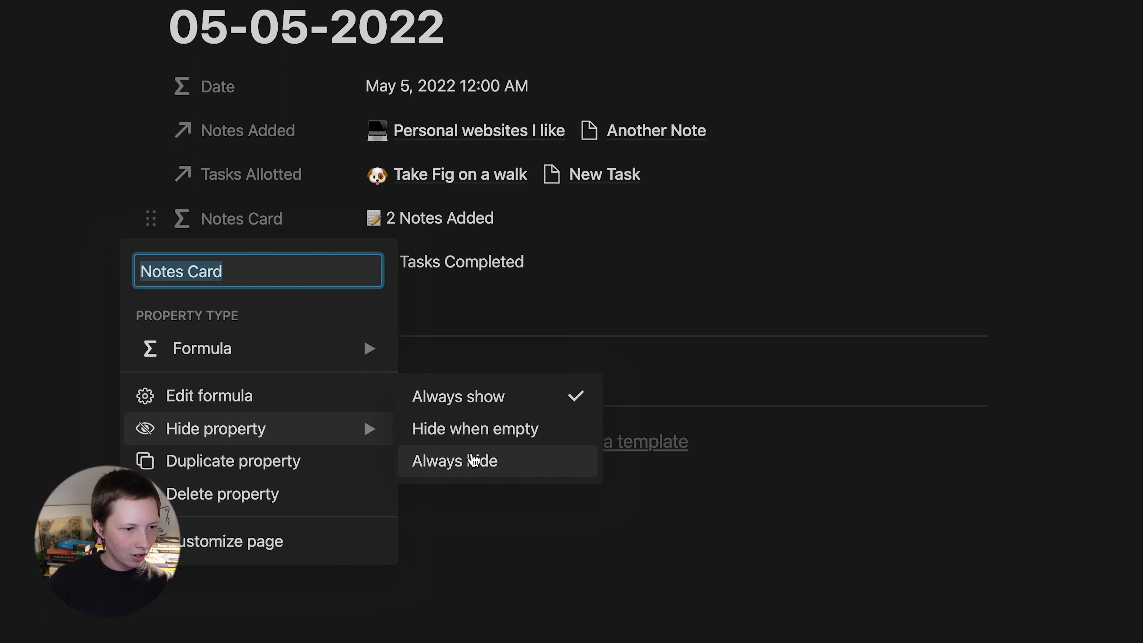
{"action": "left_click", "coordinate": [472, 460]}
{"action": "left_click", "coordinate": [275, 232]}
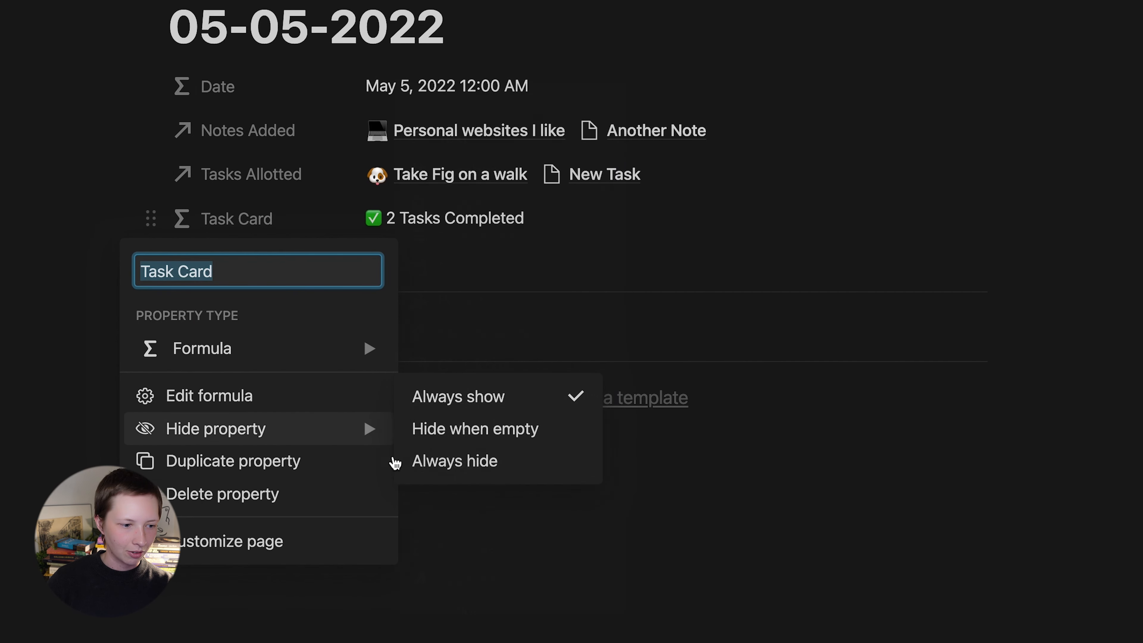
{"action": "mouse_move", "coordinate": [369, 431]}
{"action": "left_click", "coordinate": [437, 473]}
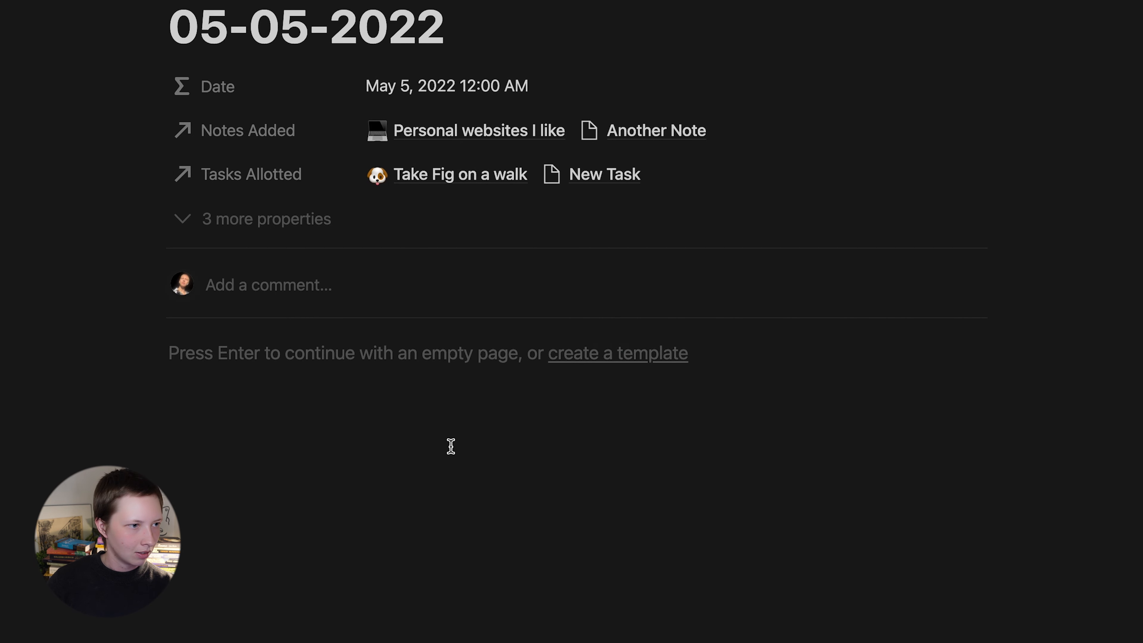
Return to The Activity Log and show the Task Card and Notes Card properties in the May gallery view.
{"action": "key", "text": "super+["}
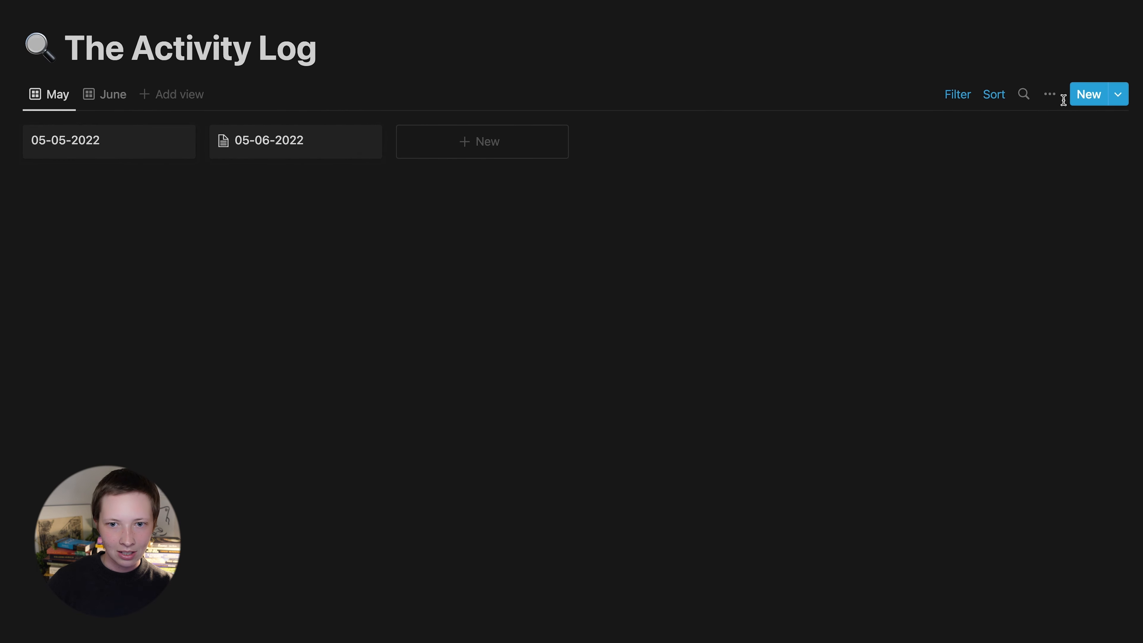
{"action": "left_click", "coordinate": [1054, 95]}
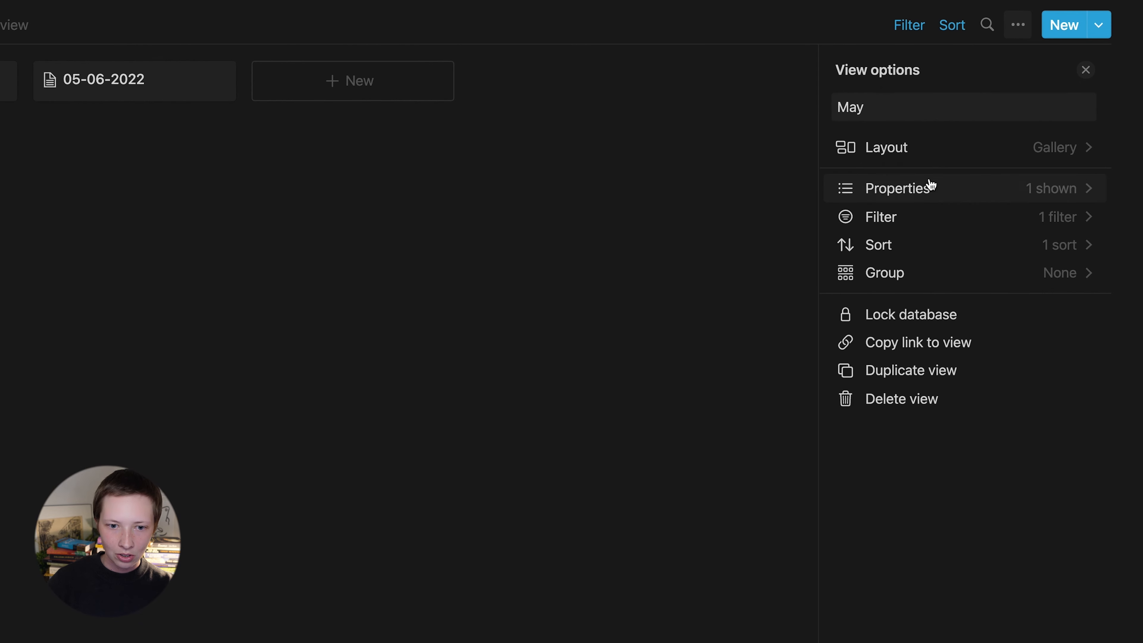
{"action": "left_click", "coordinate": [967, 231]}
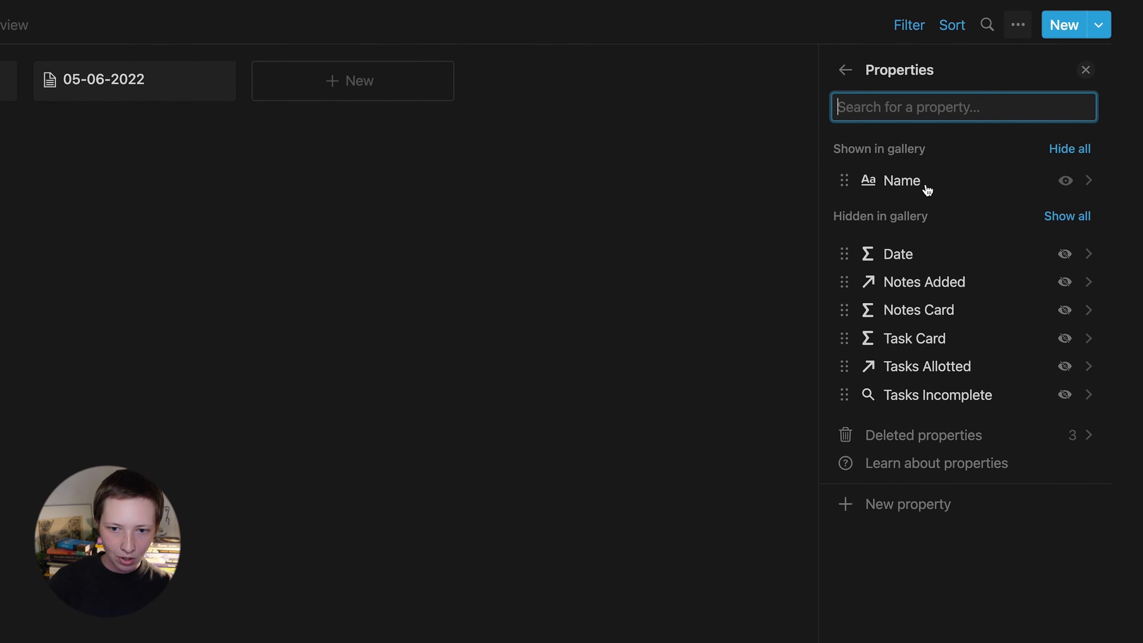
{"action": "left_click", "coordinate": [1063, 346]}
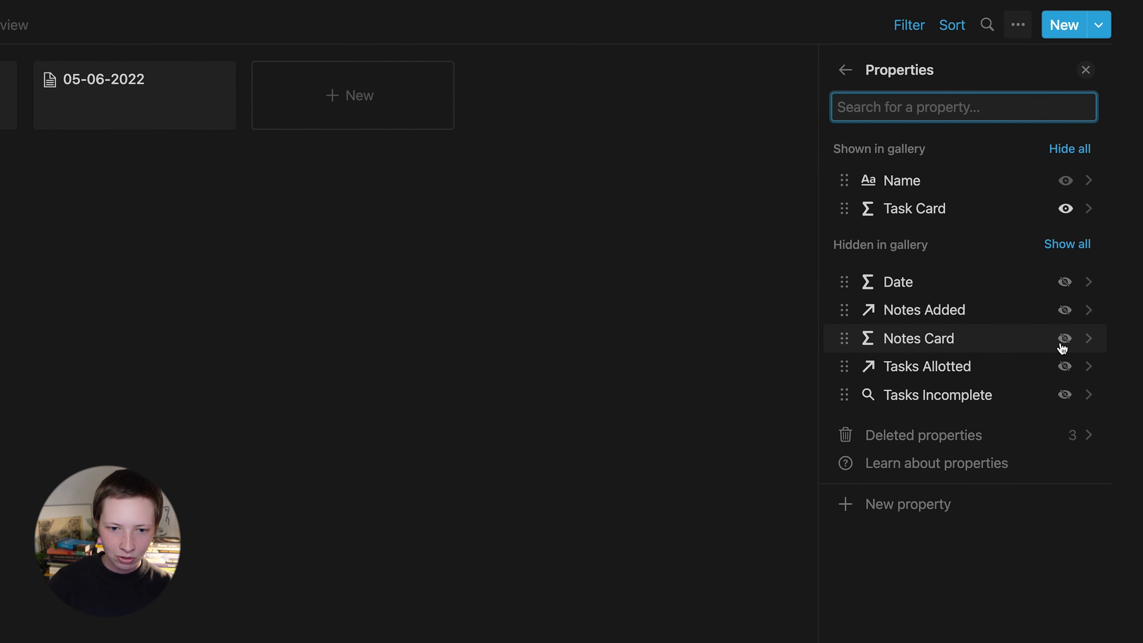
{"action": "left_click", "coordinate": [1062, 347]}
{"action": "left_click", "coordinate": [626, 59]}
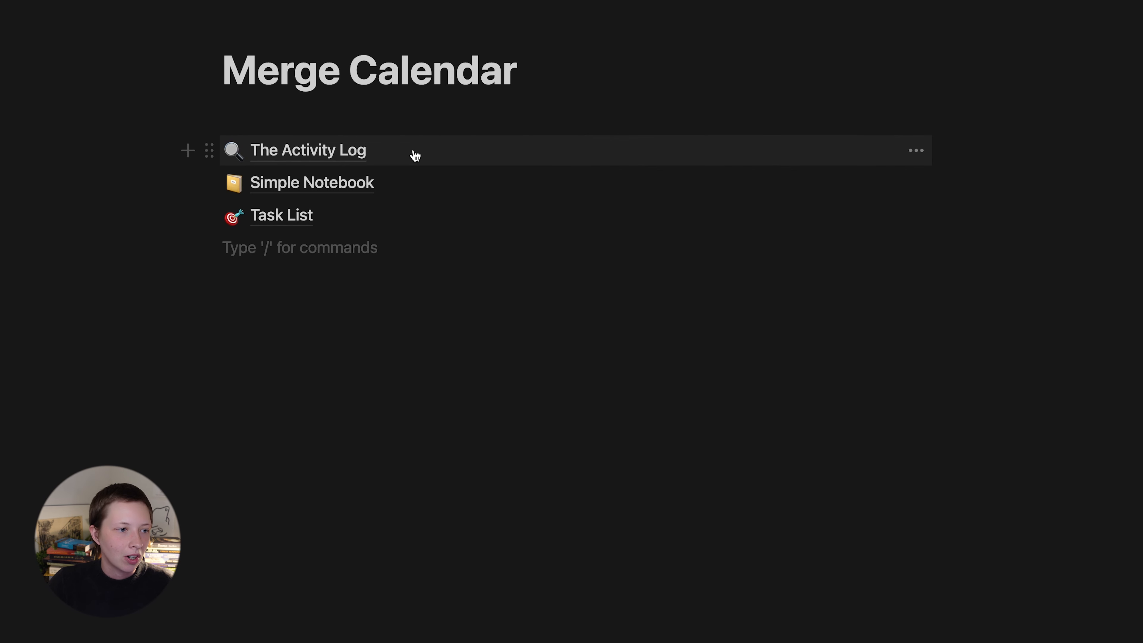
Open the Personal websites I like note in Simple Notebook and open its Added relation for editing.
{"action": "left_click", "coordinate": [367, 186]}
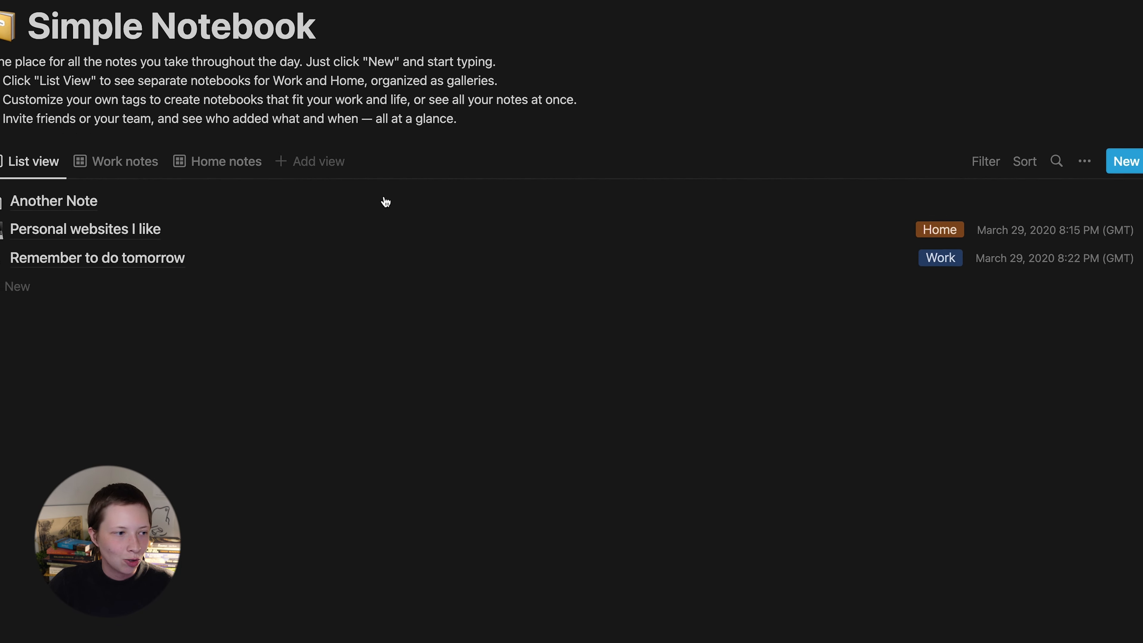
{"action": "left_click", "coordinate": [237, 239]}
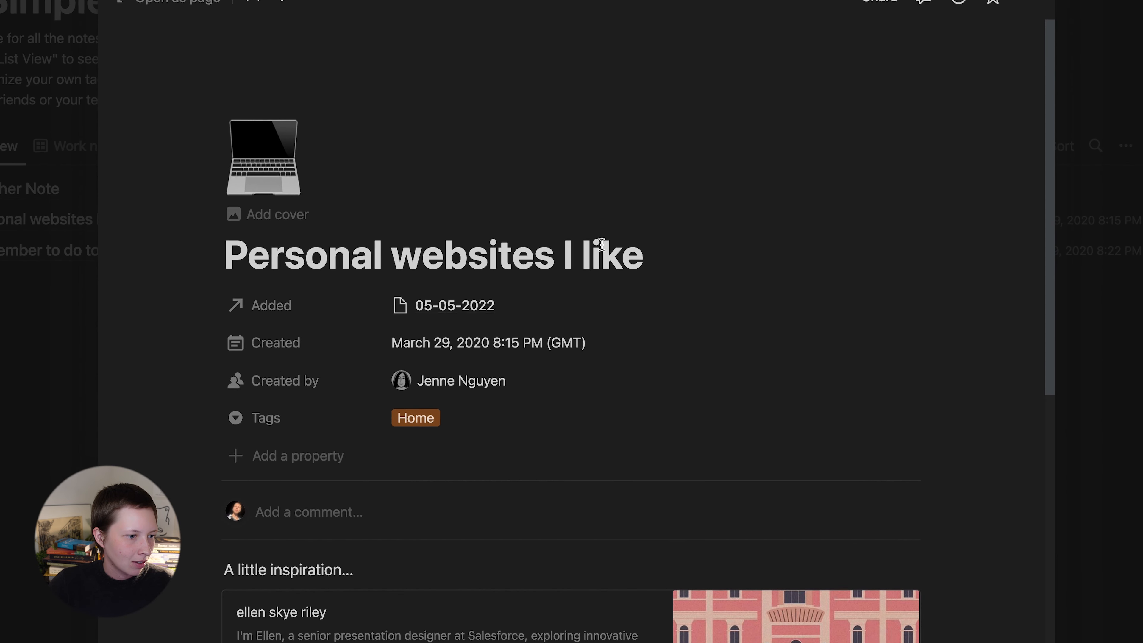
{"action": "left_click", "coordinate": [488, 299]}
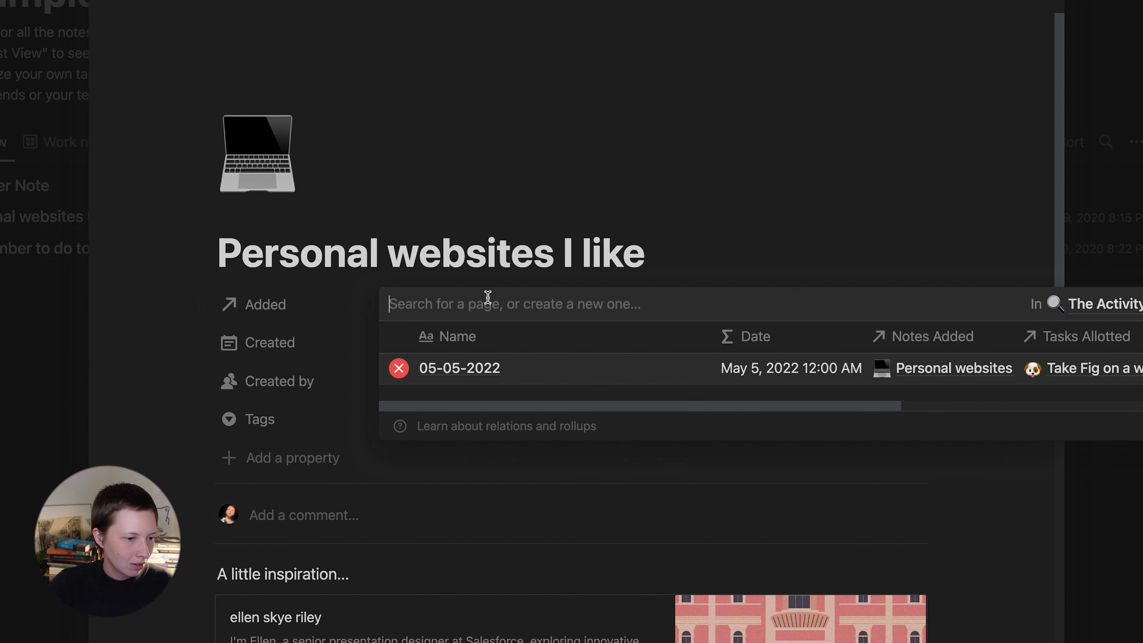